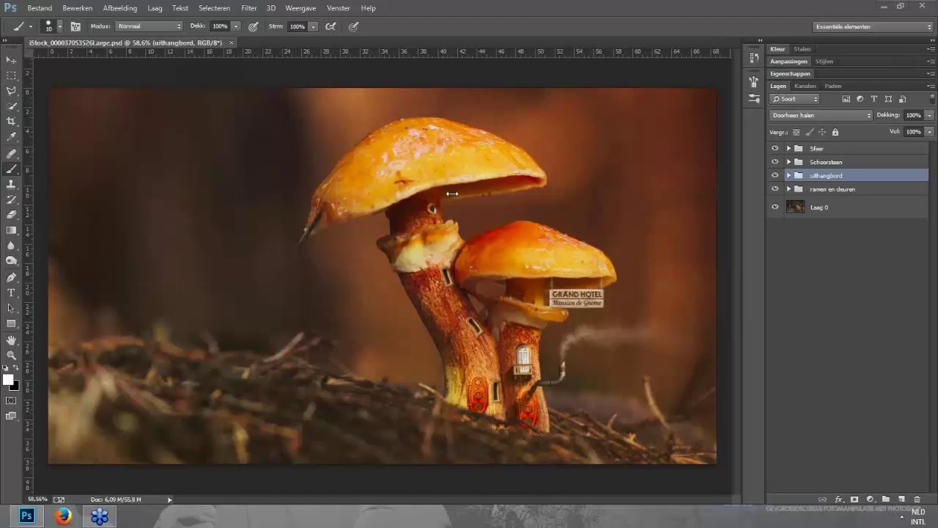
Step: Expand and collapse the Sfeer, Schoorsteen, uithangbord and ramen en deuren groups to review them
left_click(788, 149)
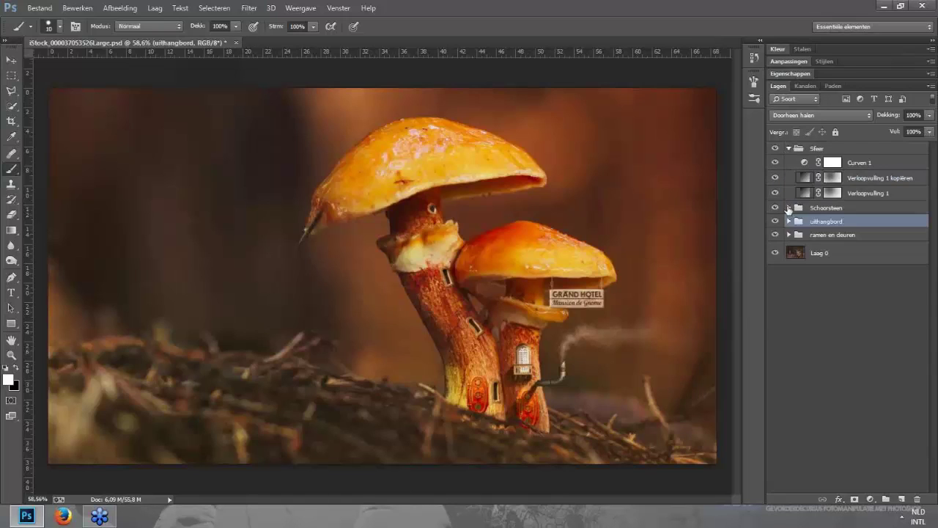
left_click(789, 208)
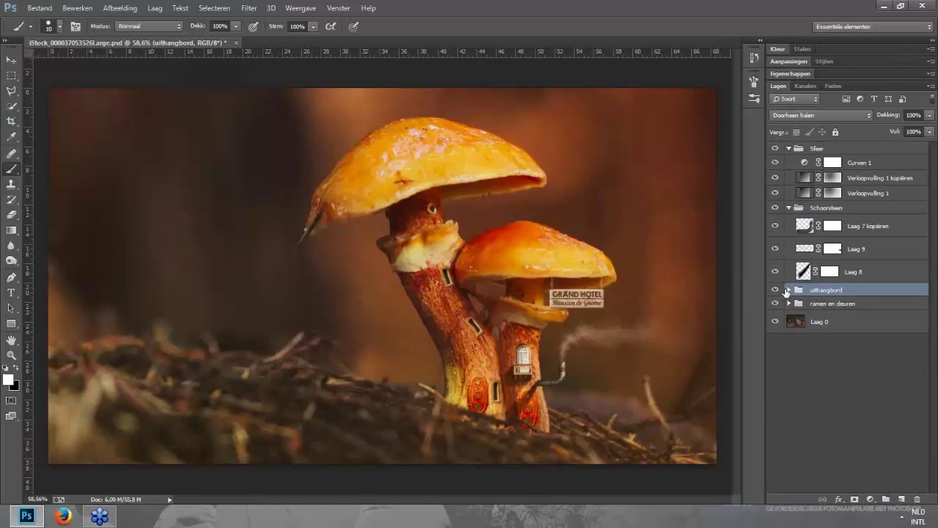
left_click(789, 289)
left_click(789, 380)
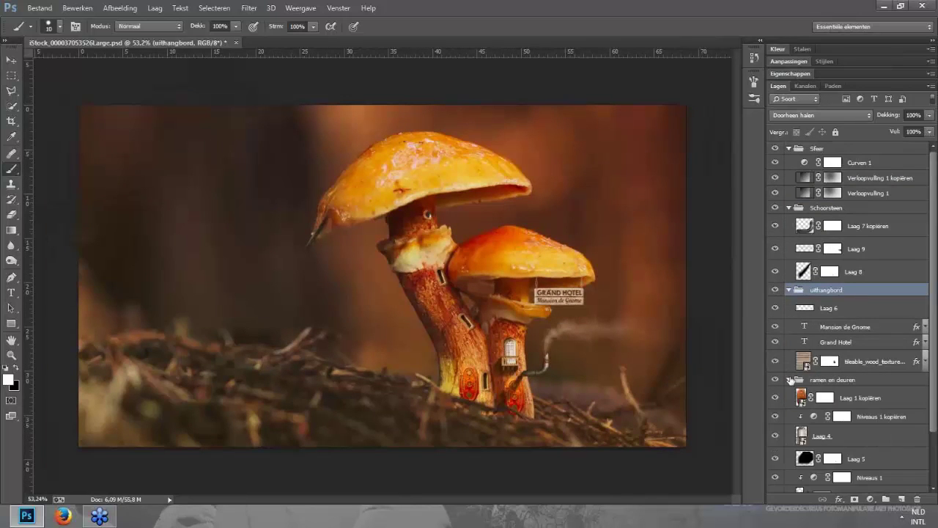
scroll(892, 386, "down", 2)
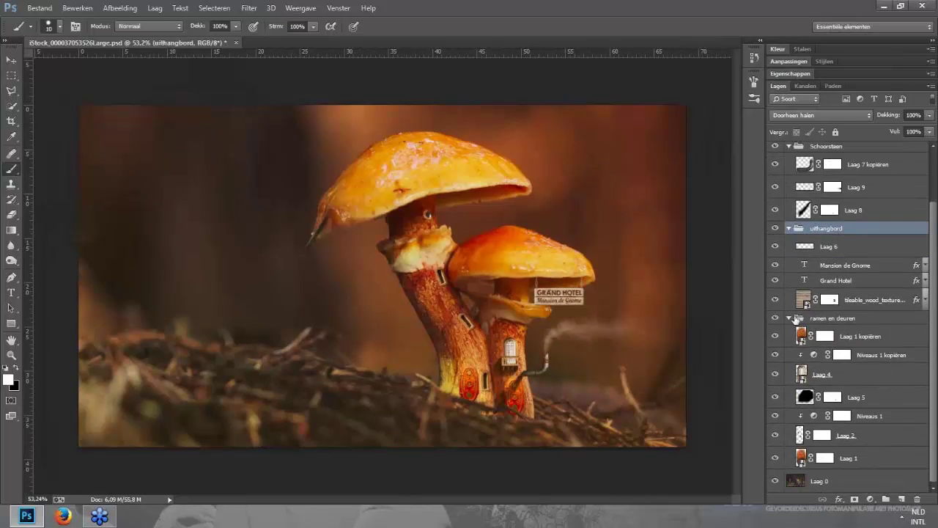
left_click(789, 318)
left_click(789, 289)
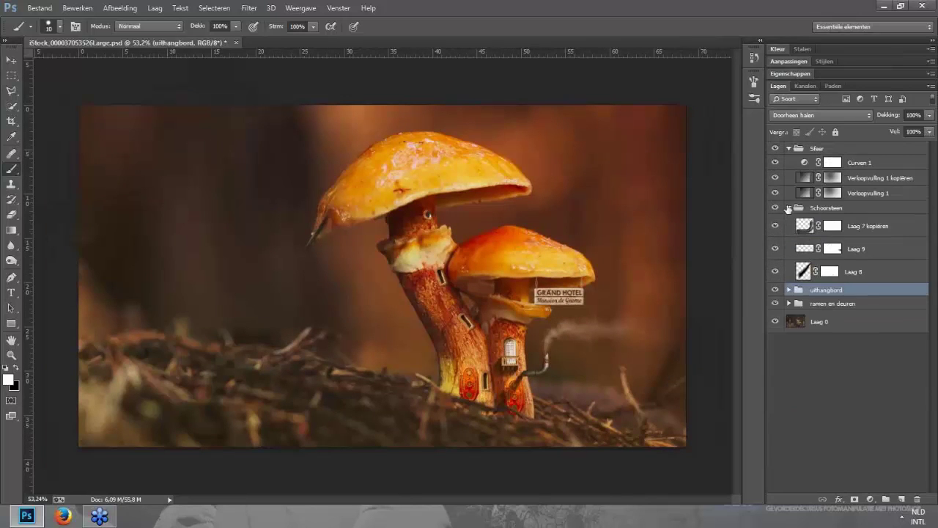
left_click(789, 208)
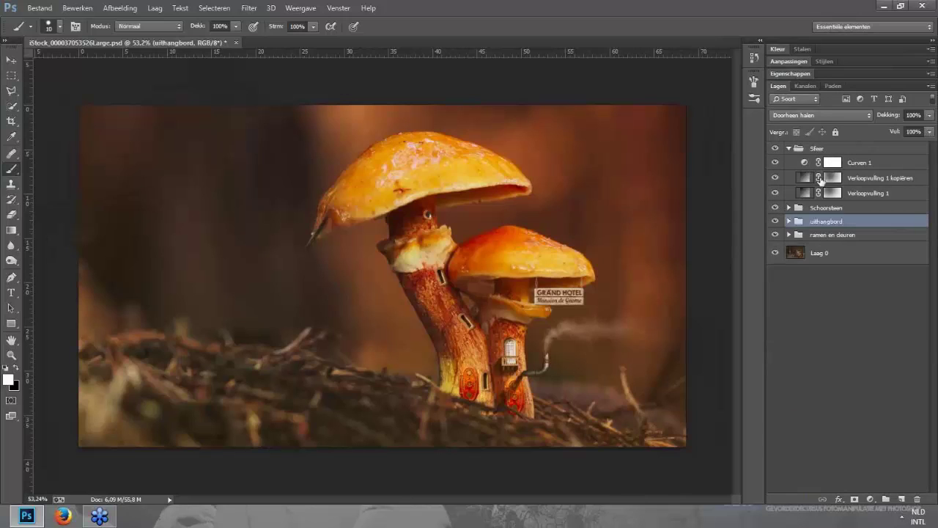
left_click(789, 148)
Step: Fit the image to the window with Ctrl+0 and hide the Sfeer atmosphere group
key("ctrl+0")
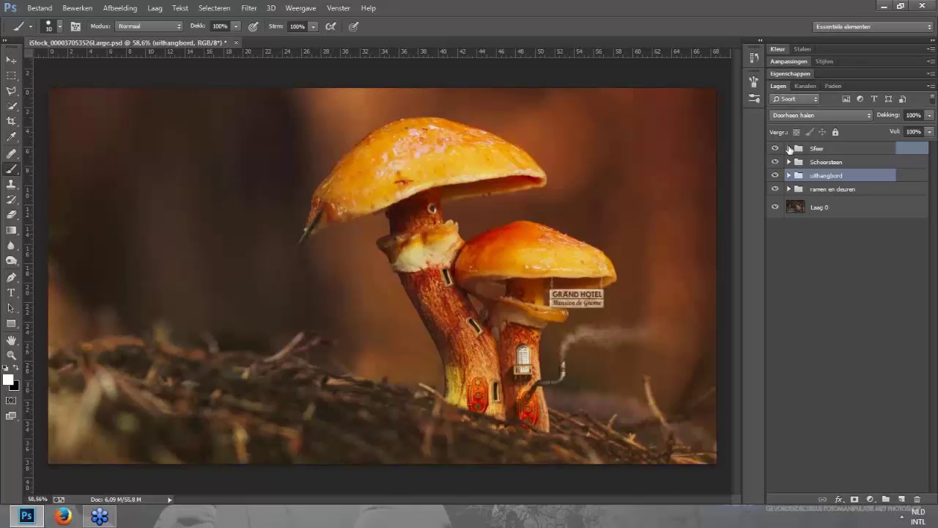
left_click(805, 150)
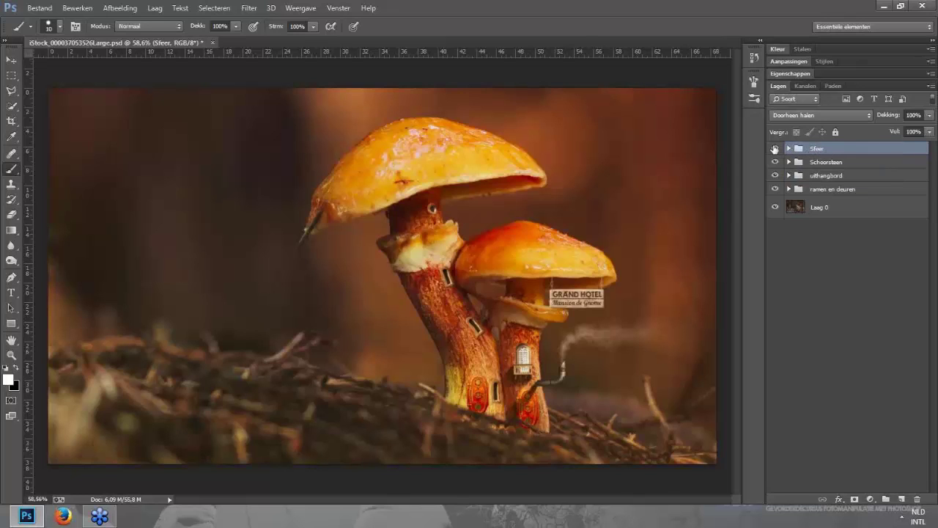
left_click(775, 149)
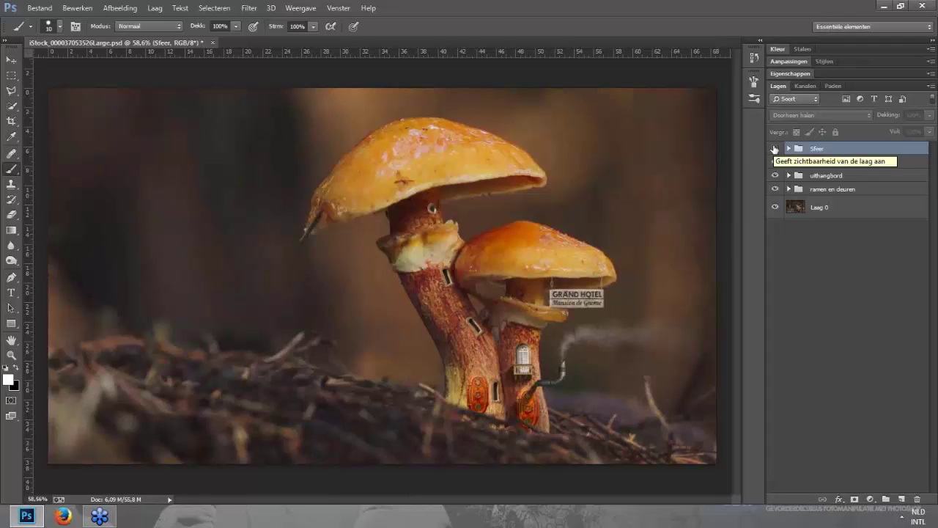
Step: Select the Schoorsteen group and hide the chimney pipe and smoke
left_click(843, 162)
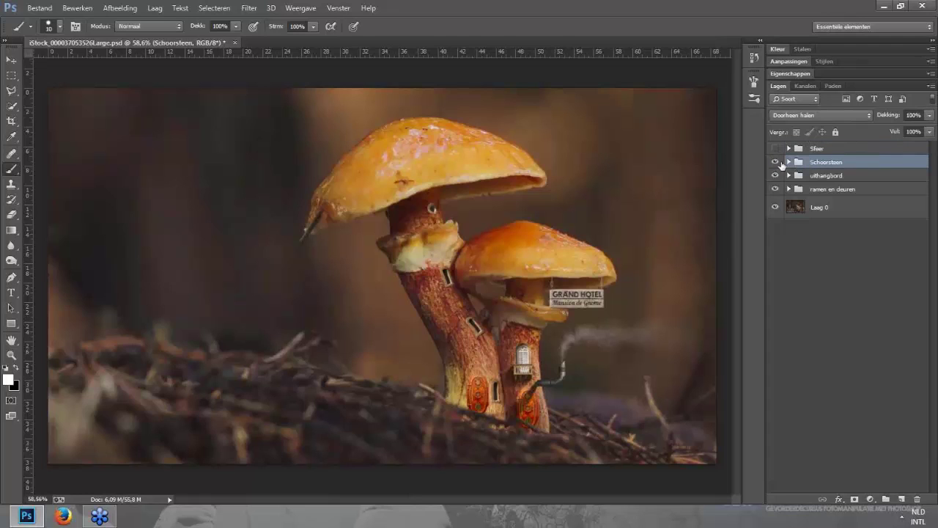
scroll(555, 385, "up", 5)
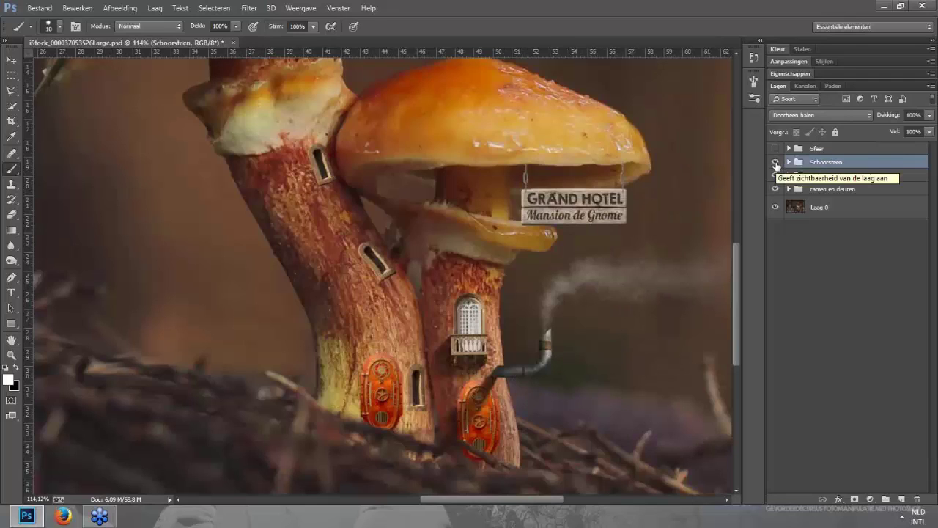
left_click(776, 162)
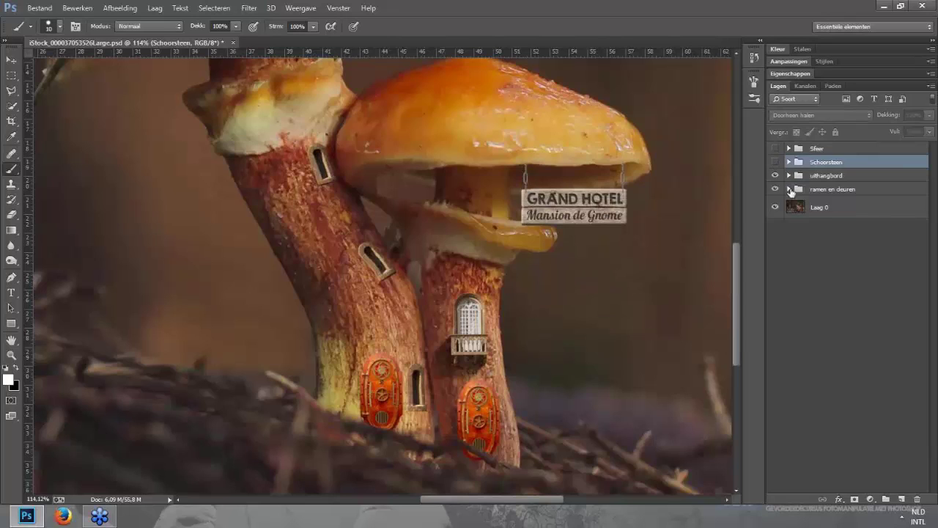
Step: Toggle the uithangbord Grand Hotel sign off and on twice to compare, leaving it visible
left_click(796, 177)
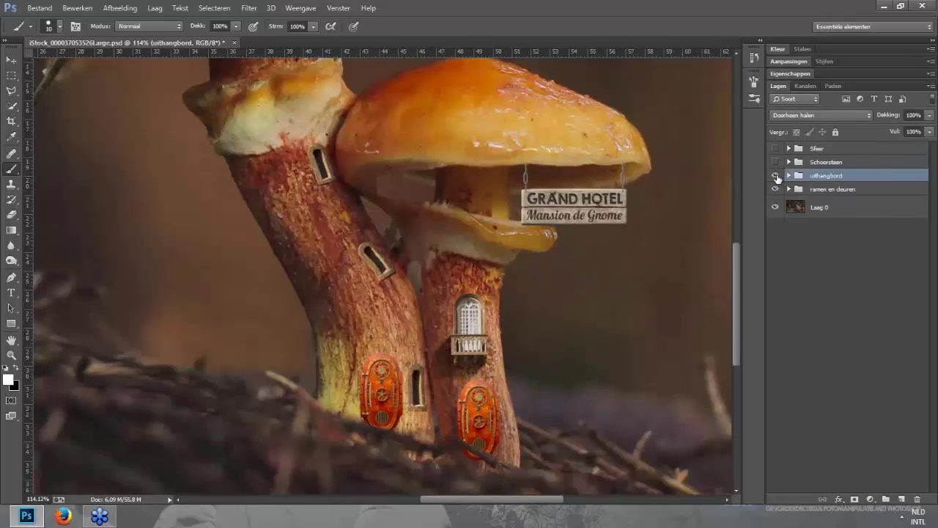
left_click(776, 176)
left_click(775, 176)
left_click(776, 176)
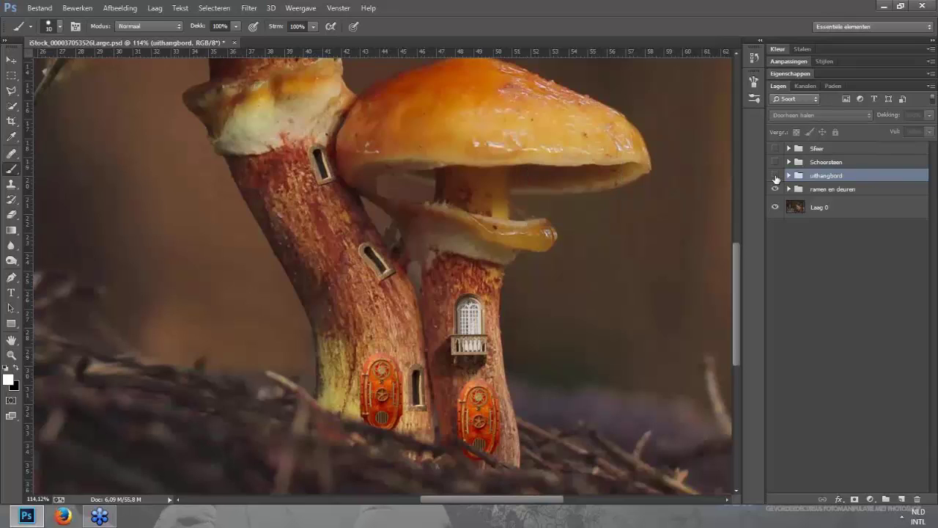
left_click(775, 176)
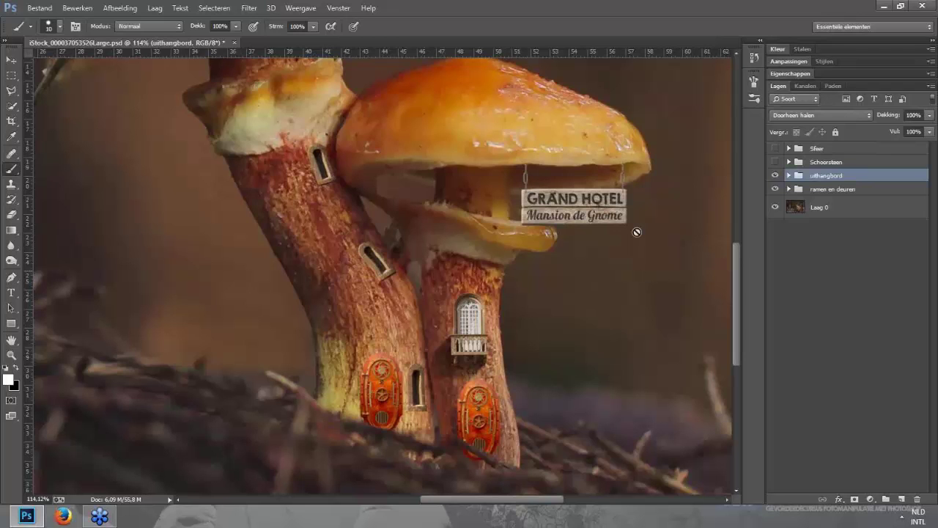
Step: Zoom in on the sign and hide the uithangbord group
scroll(616, 224, "up", 1)
scroll(513, 209, "up", 3)
scroll(520, 211, "up", 2)
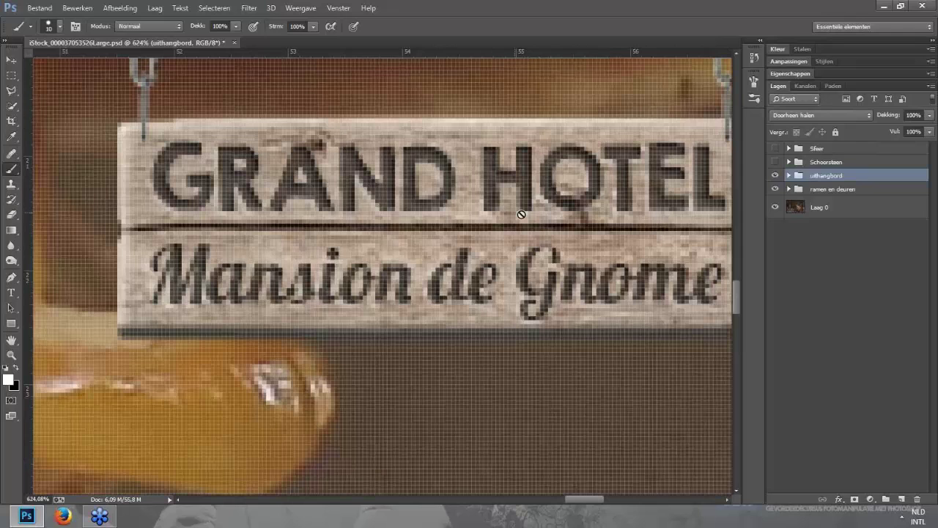
scroll(522, 214, "up", 2)
scroll(523, 213, "down", 1)
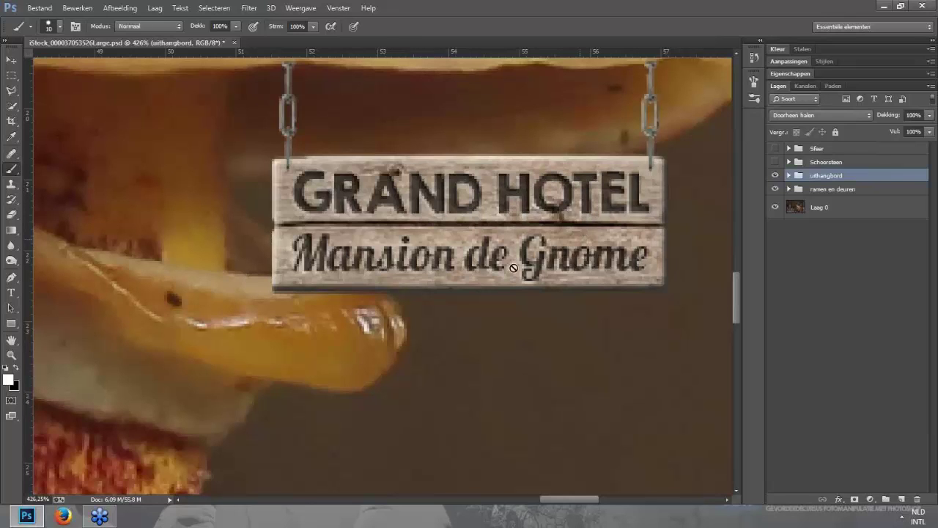
scroll(512, 270, "down", 1)
scroll(511, 274, "down", 1)
scroll(510, 273, "down", 3)
scroll(510, 274, "down", 2)
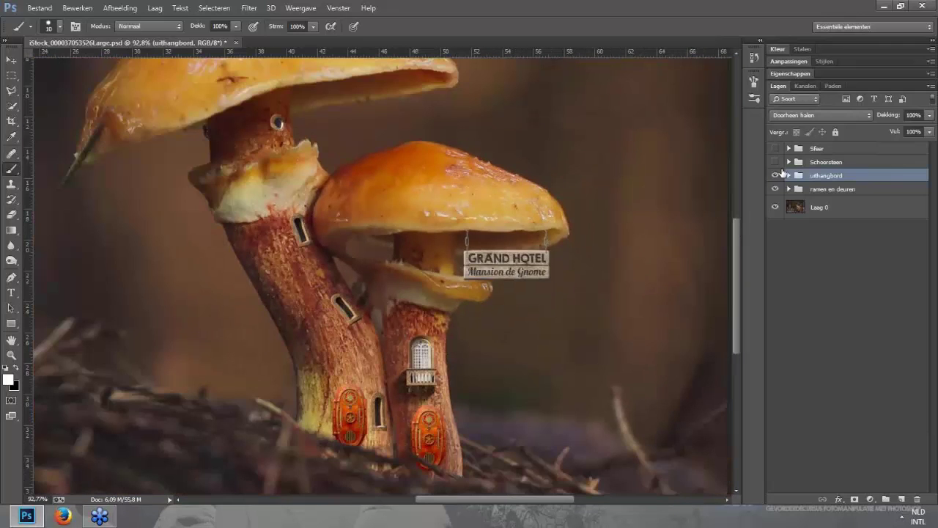
left_click(775, 175)
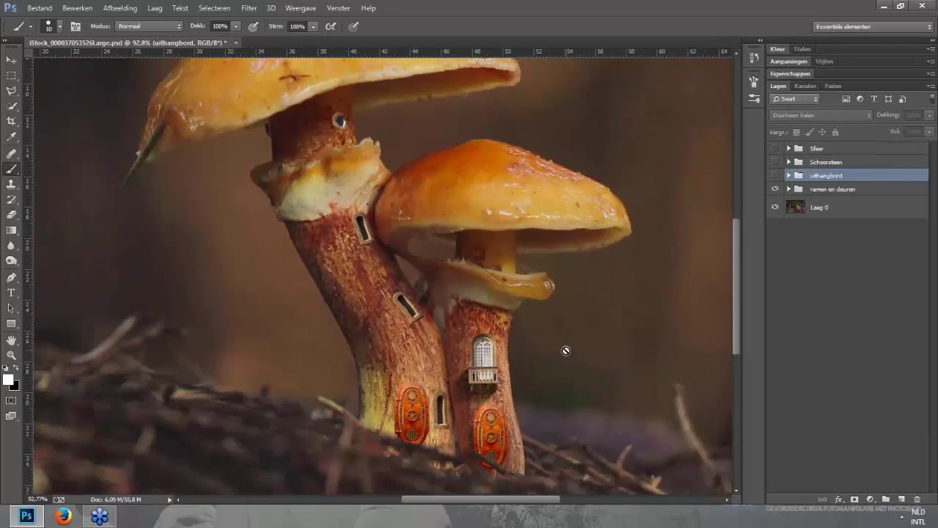
Step: Hide and reshow the ramen en deuren doors-and-windows group to compare
scroll(565, 349, "down", 1)
scroll(565, 349, "down", 1)
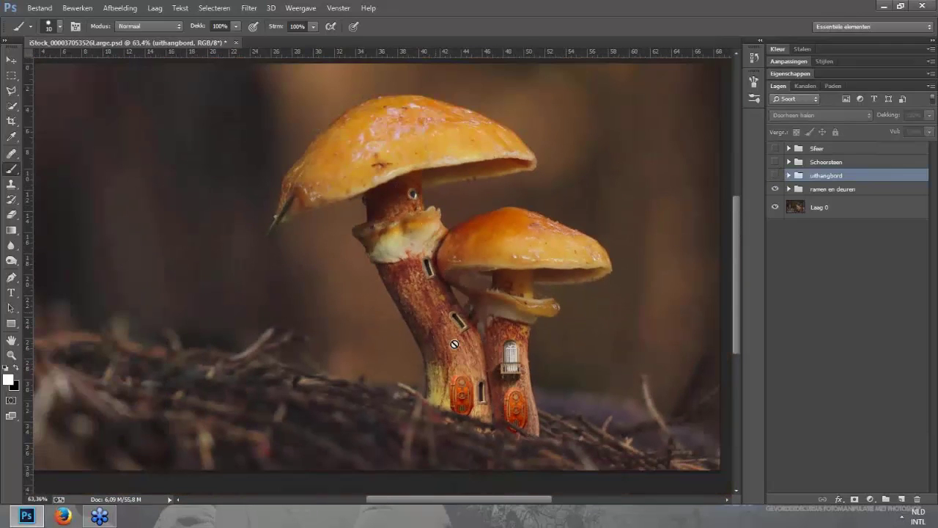
scroll(483, 437, "up", 1)
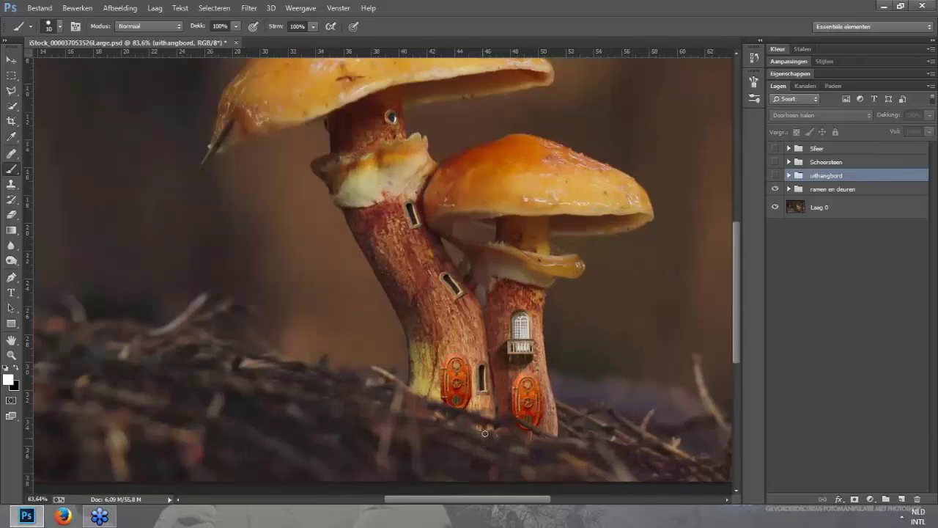
scroll(483, 437, "up", 1)
left_click(775, 189)
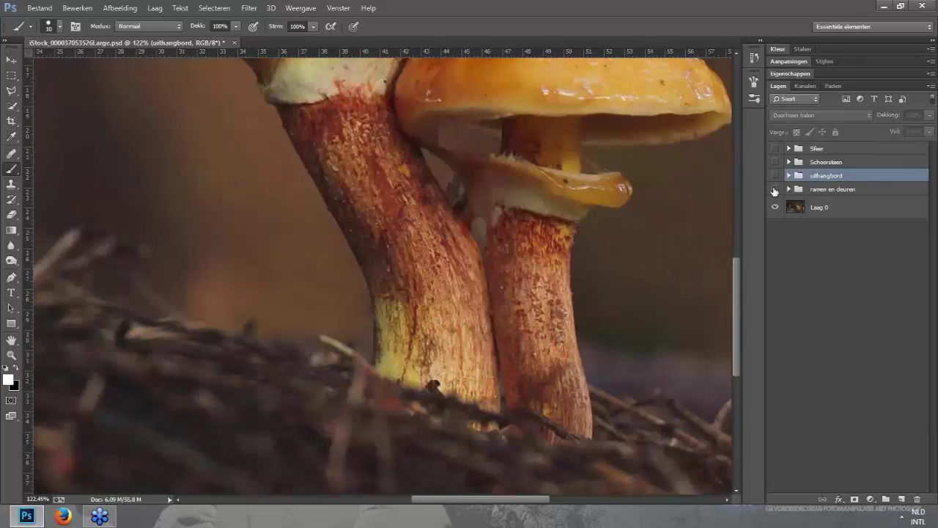
left_click(775, 190)
Step: Pan back to the mushroom cap and show the uithangbord, Schoorsteen and Sfeer groups again
scroll(614, 226, "down", 1)
scroll(622, 230, "down", 1)
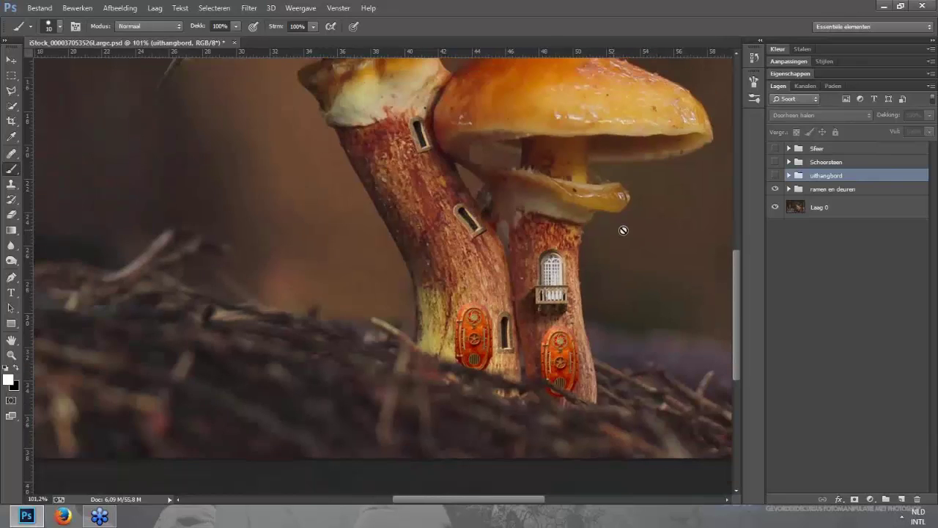
scroll(624, 231, "down", 1)
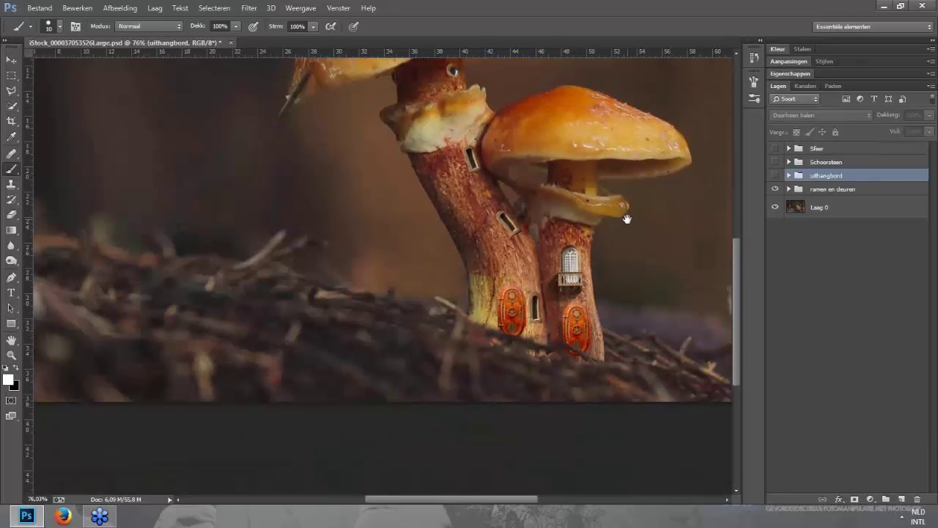
left_click_drag(627, 218, 570, 274)
left_click(775, 175)
left_click(775, 161)
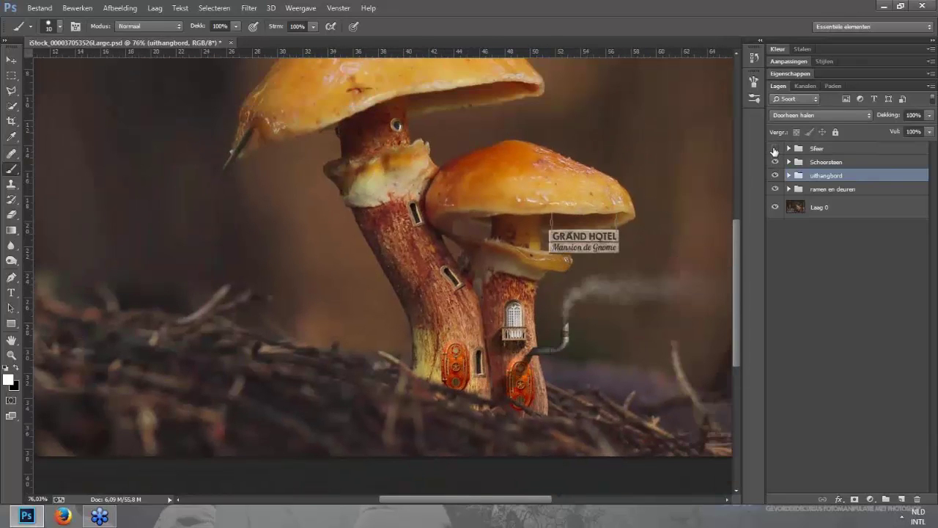
left_click(775, 149)
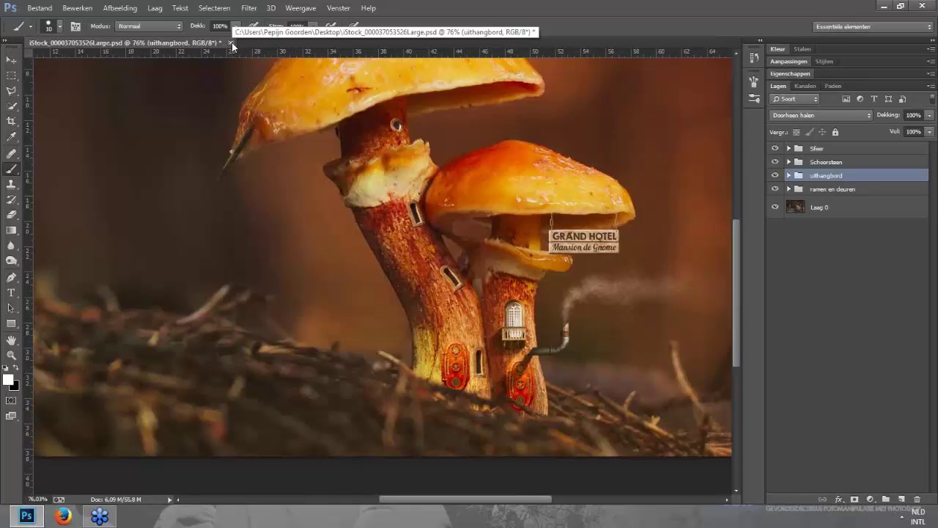
left_click(898, 6)
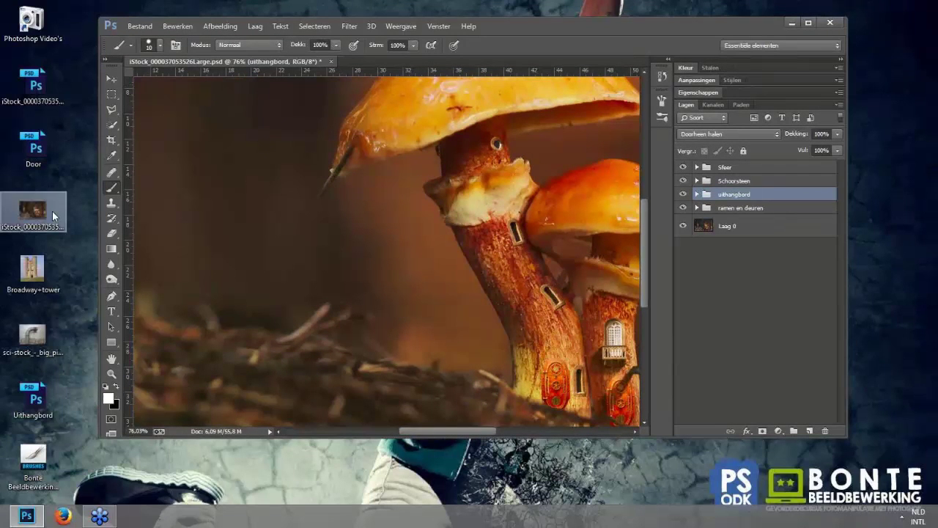
left_click(27, 215)
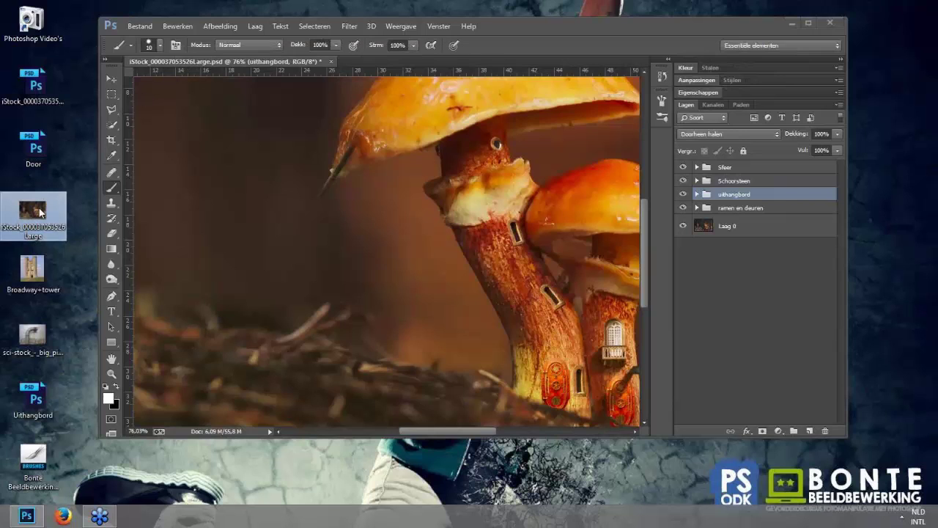
left_click_drag(39, 213, 365, 65)
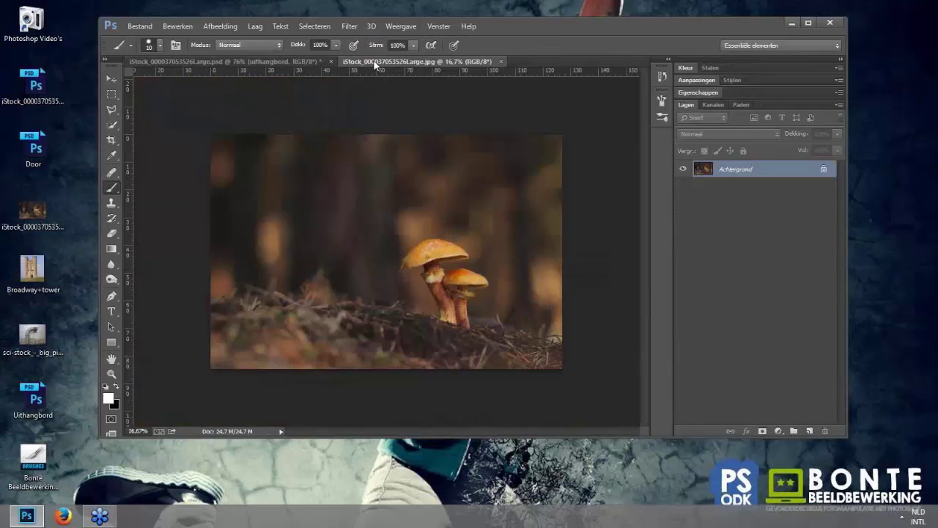
key("ctrl+0")
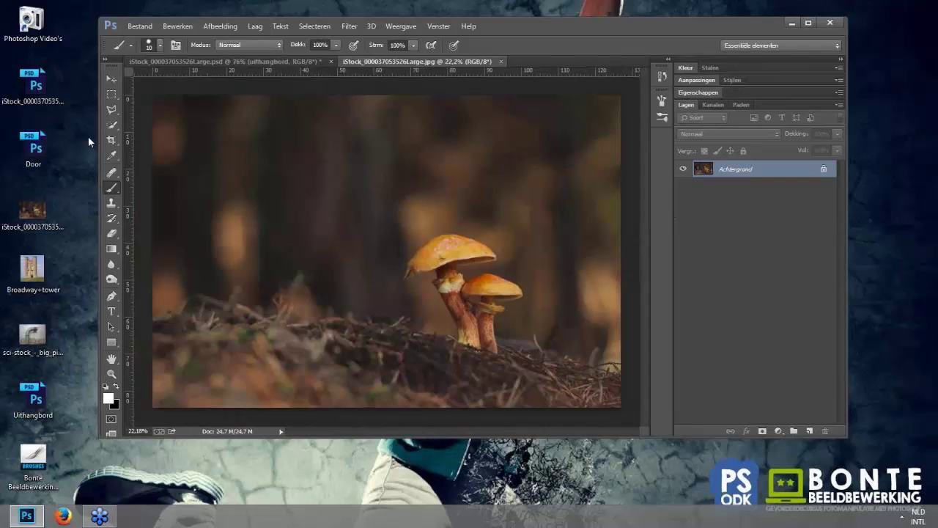
left_click(37, 148)
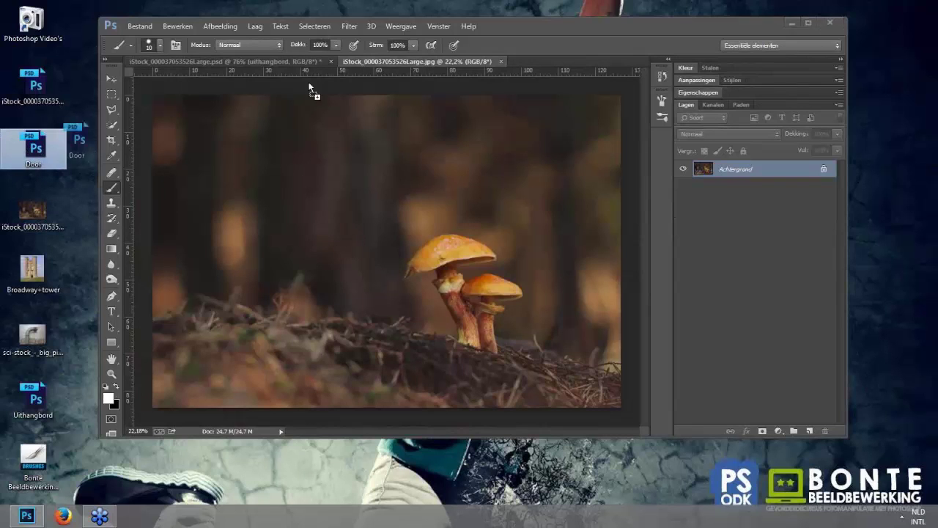
Step: Open Door.psd, toggle Laag 1's visibility, and float its tab as a separate window
left_click_drag(535, 55, 538, 58)
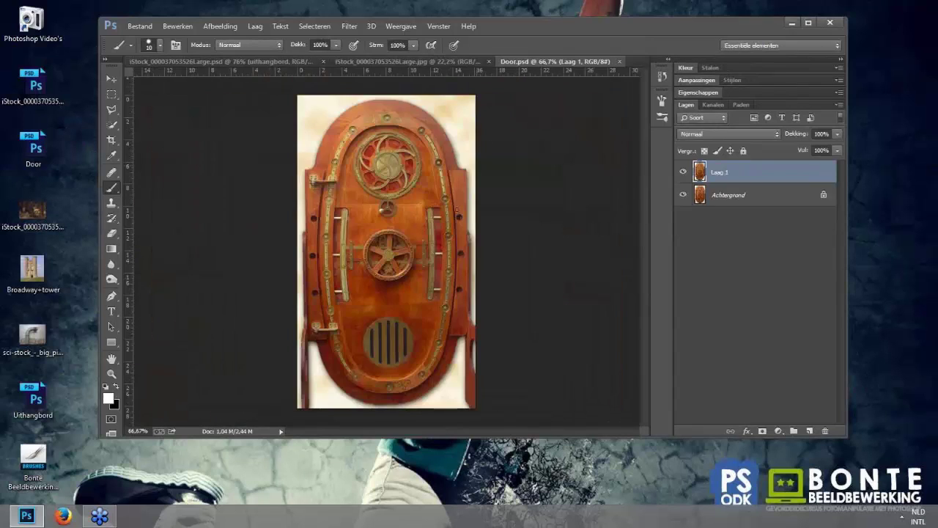
left_click(684, 173)
left_click(684, 173)
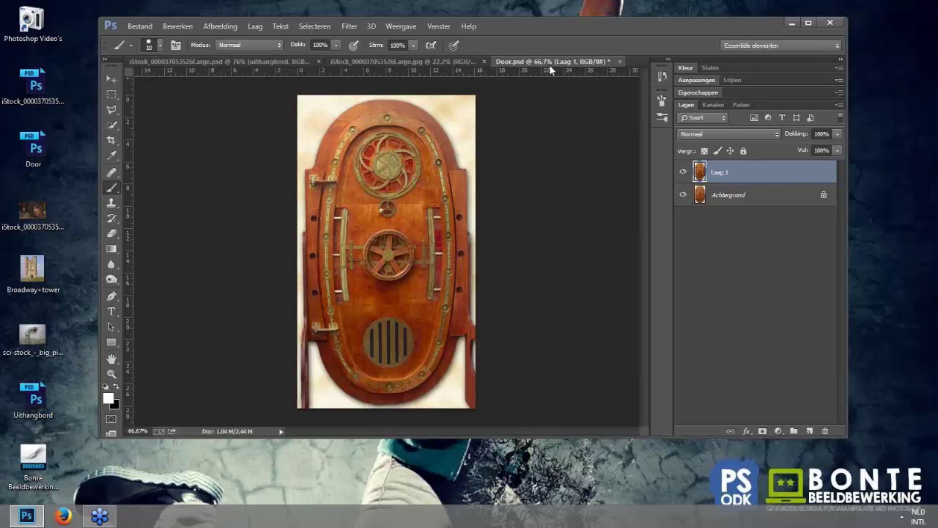
left_click_drag(550, 64, 626, 147)
left_click_drag(631, 217, 696, 237)
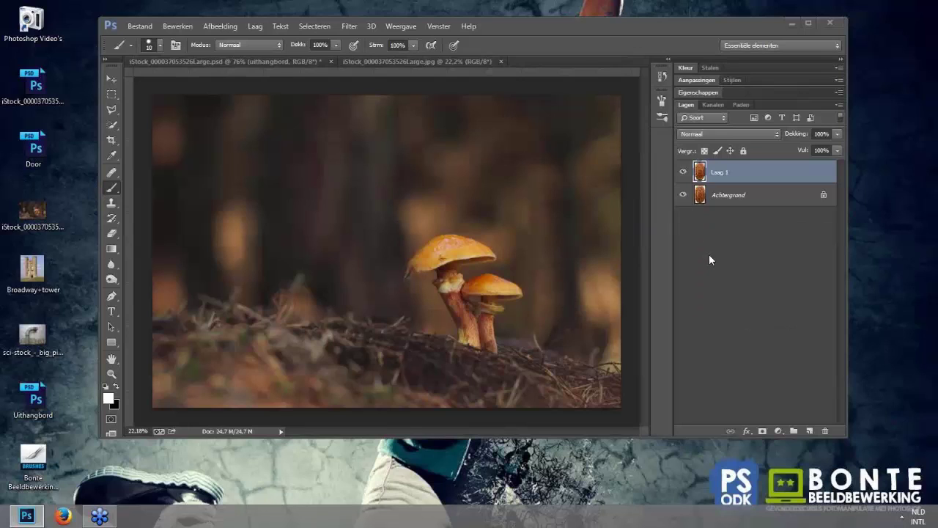
left_click(699, 252)
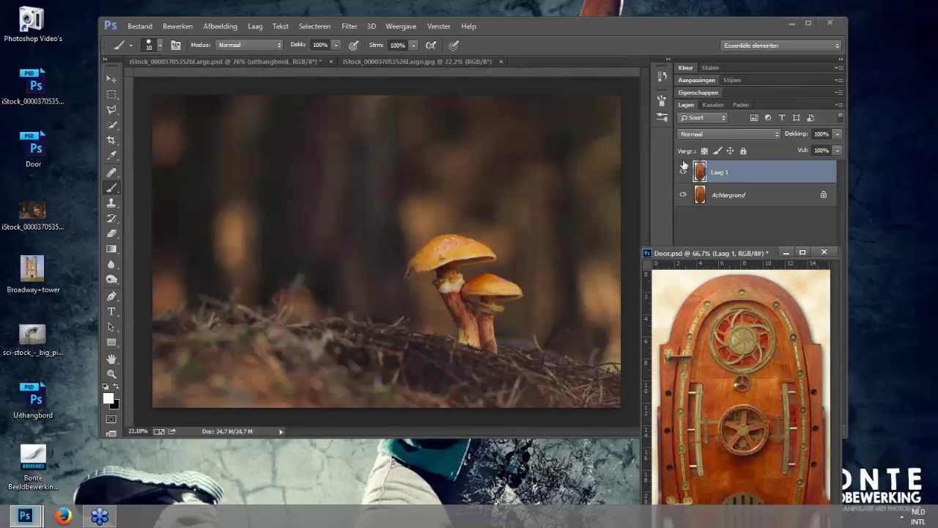
Step: Hide Door.psd's Achtergrond, drag the cut-out door into the mushroom photo, and close Door.psd unsaved
left_click(684, 194)
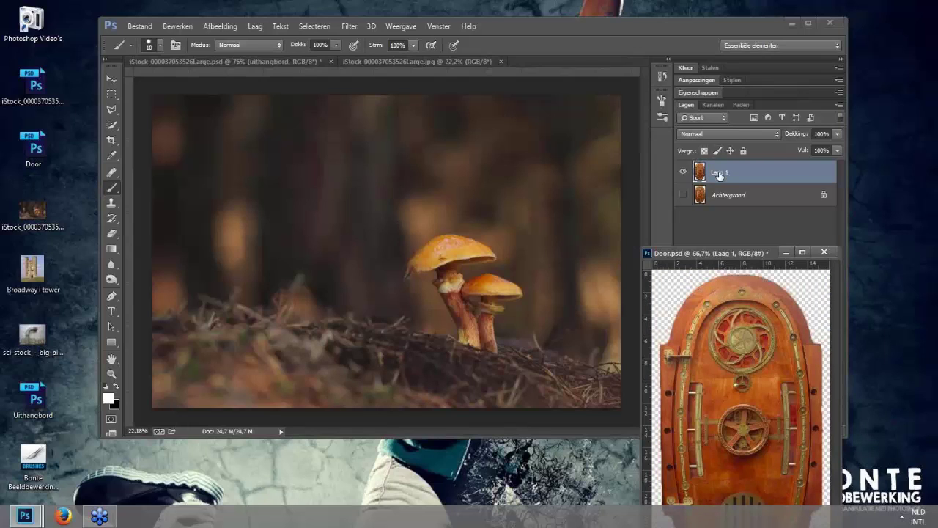
key("v")
mouse_move(731, 330)
left_mouse_down()
mouse_move(739, 334)
mouse_move(494, 188)
left_mouse_up()
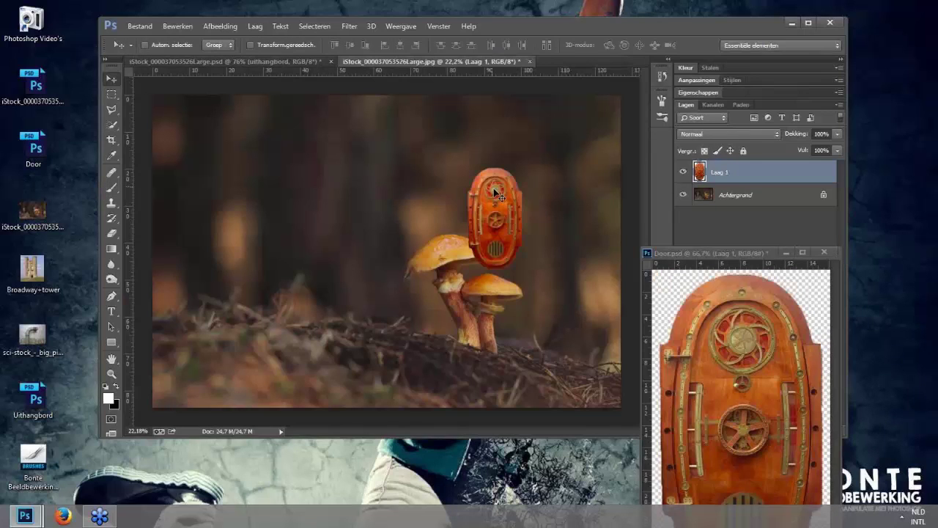
left_click(824, 252)
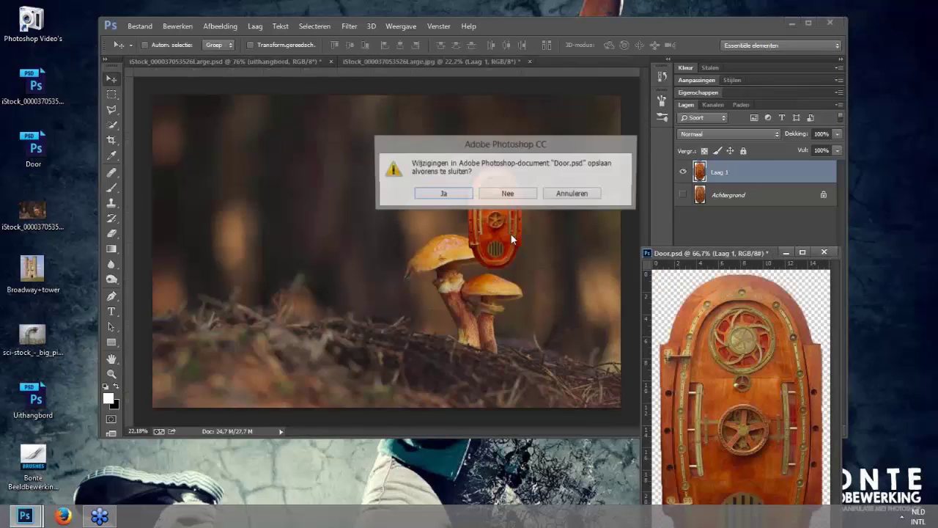
left_click(508, 195)
Step: Reposition the door above the right of the mushrooms
scroll(508, 230, "up", 3)
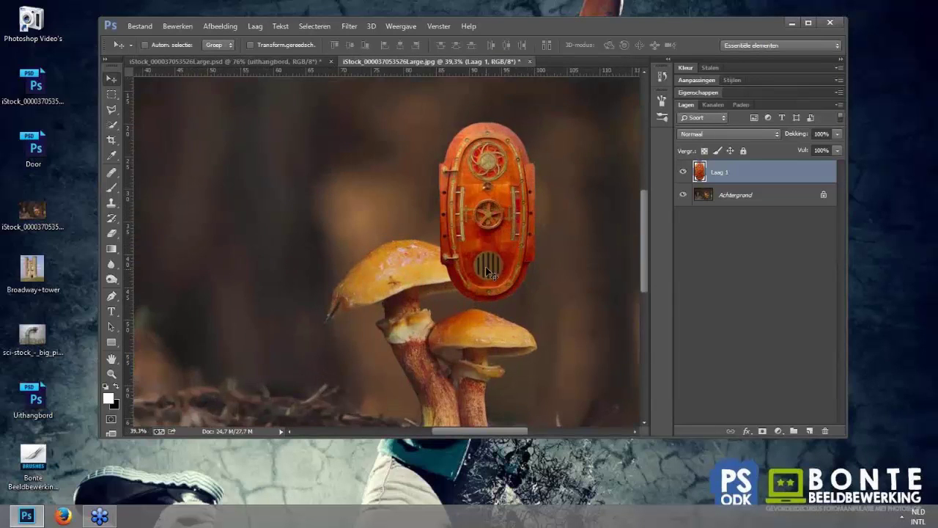
scroll(508, 229, "up", 2)
mouse_move(485, 225)
left_mouse_down()
mouse_move(438, 204)
mouse_move(549, 178)
left_mouse_up()
scroll(539, 264, "up", 1)
scroll(539, 264, "up", 6)
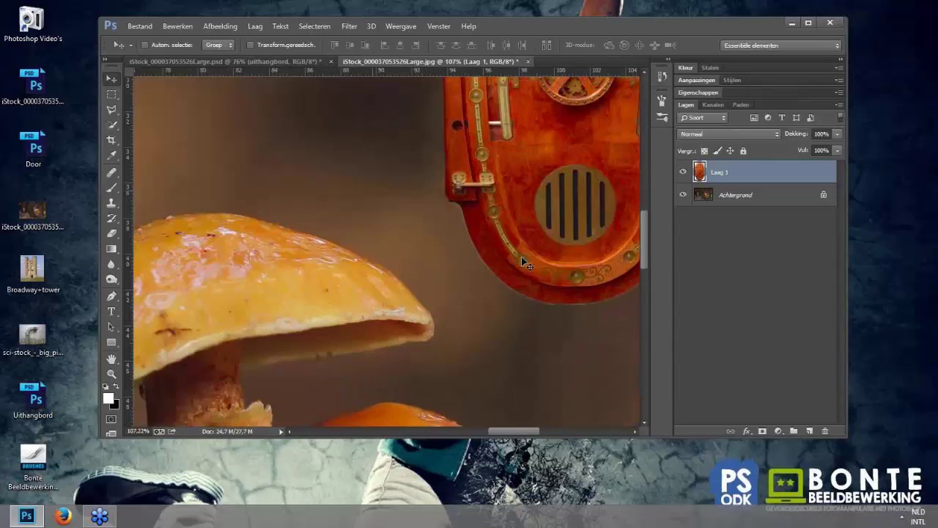
scroll(521, 257, "up", 6)
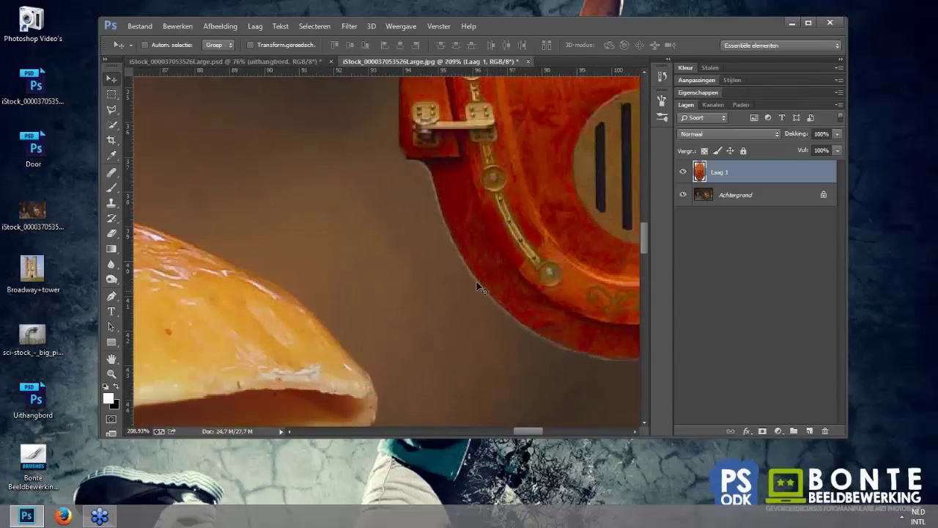
scroll(476, 283, "up", 4)
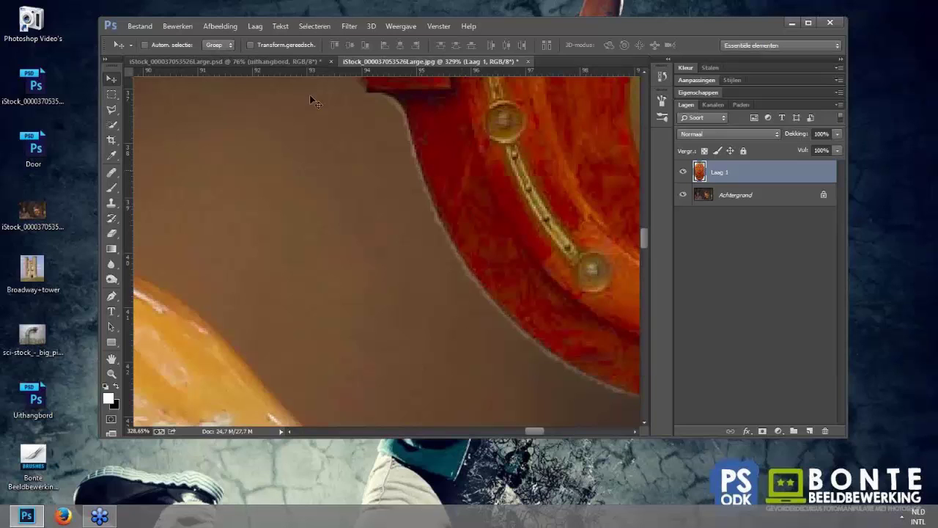
left_click(251, 29)
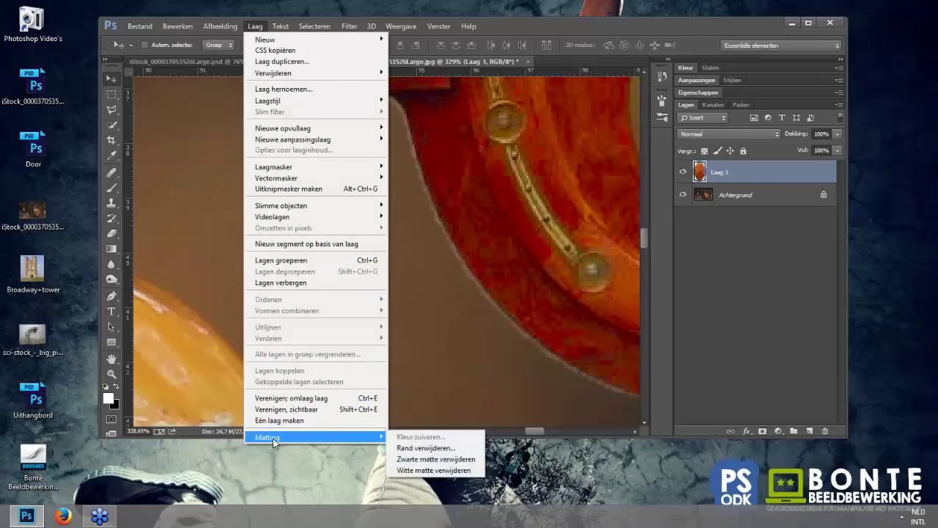
mouse_move(315, 437)
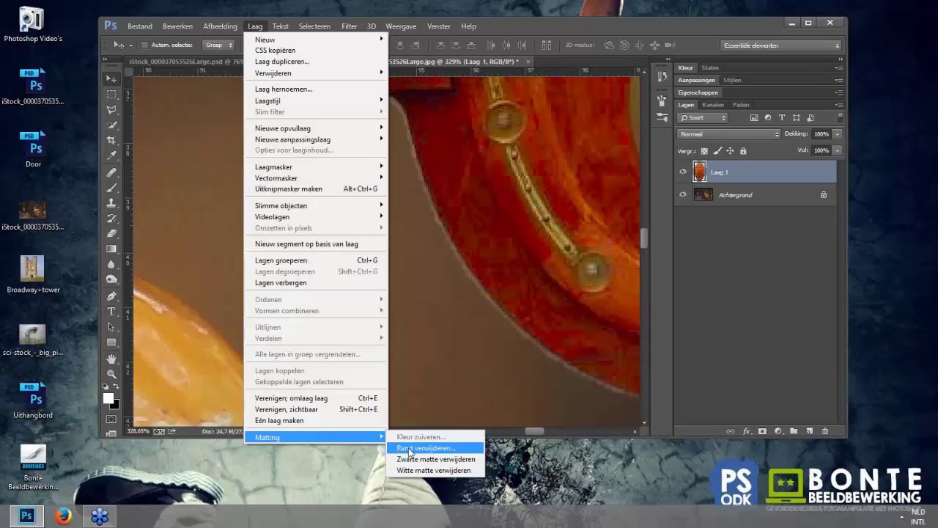
Step: Apply Rand verwijderen to the door layer with a Breedte of 5 pixels
left_click(411, 448)
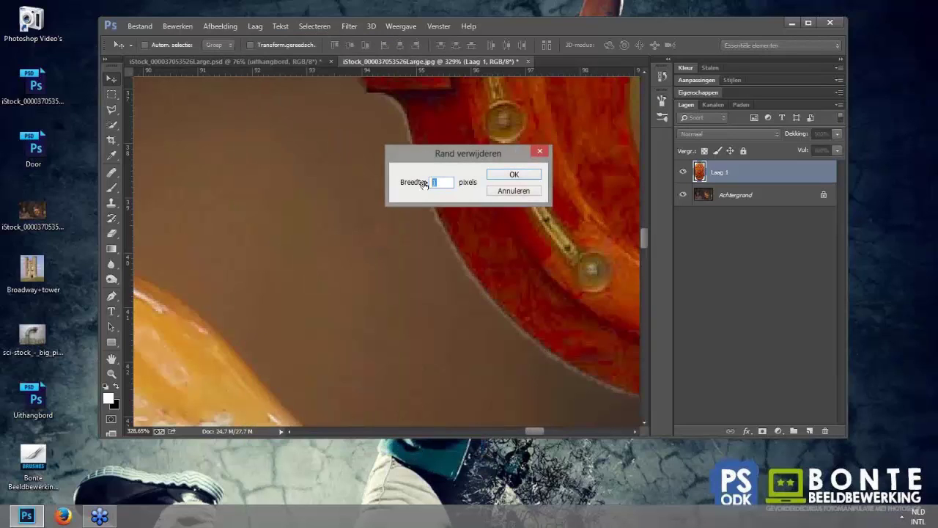
type("5")
left_click(504, 178)
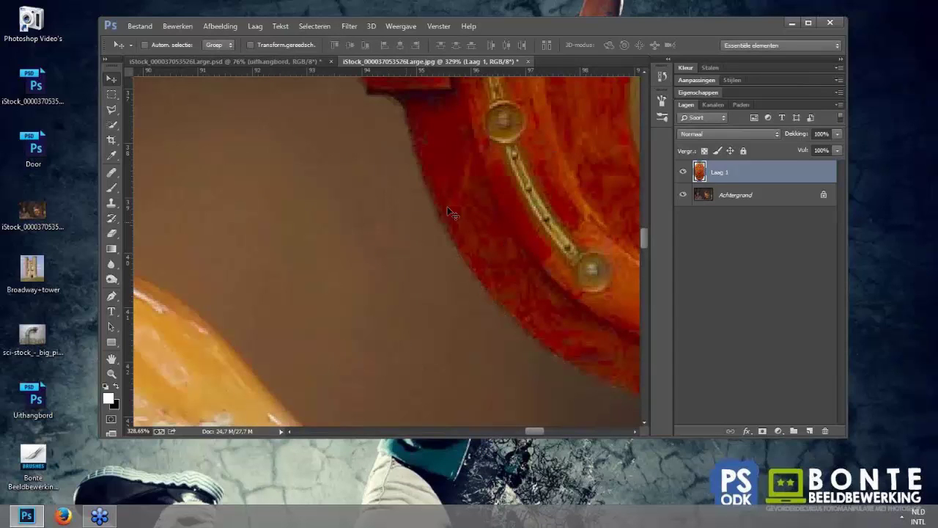
scroll(444, 227, "up", 2)
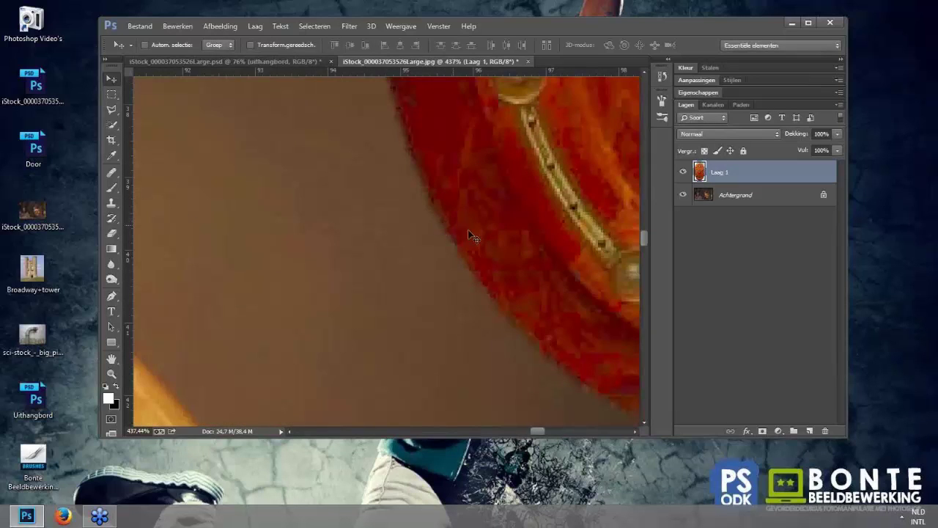
scroll(451, 258, "down", 3)
scroll(479, 220, "down", 2)
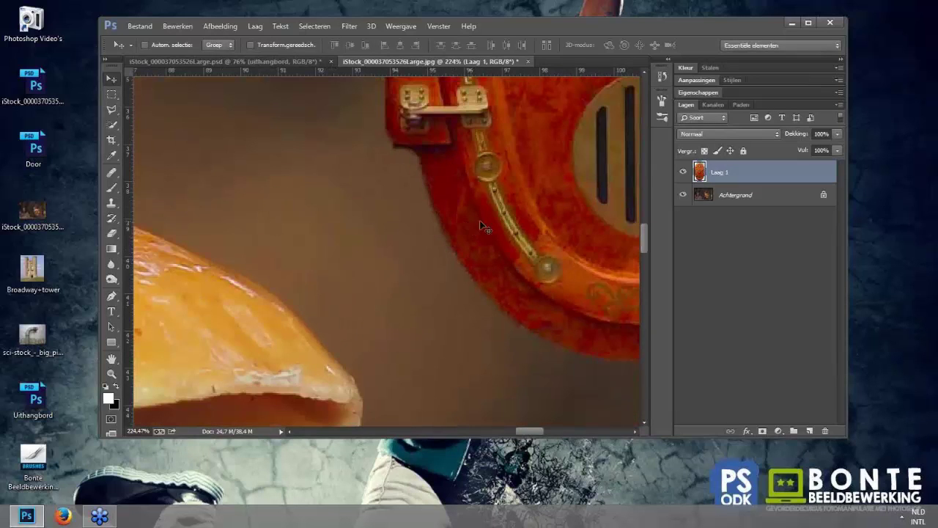
scroll(453, 254, "down", 1)
scroll(461, 254, "down", 3)
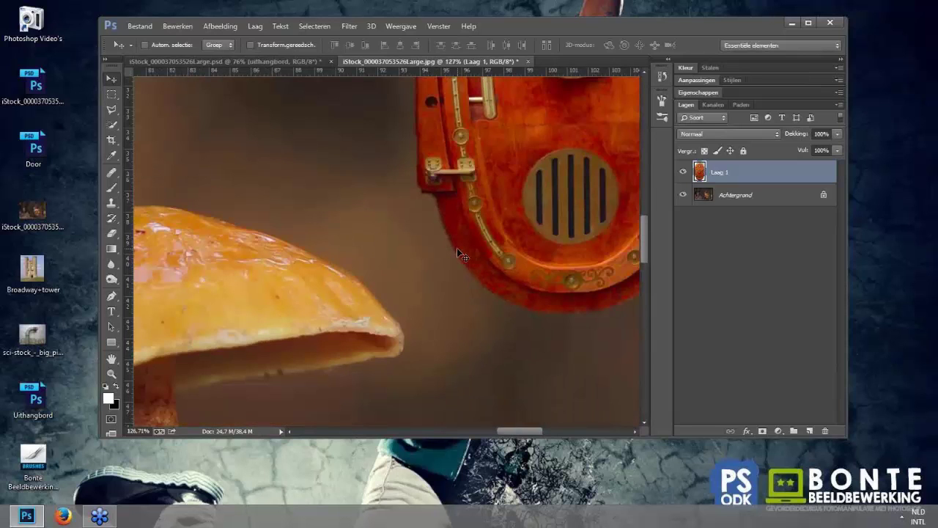
scroll(458, 251, "down", 2)
scroll(458, 250, "down", 2)
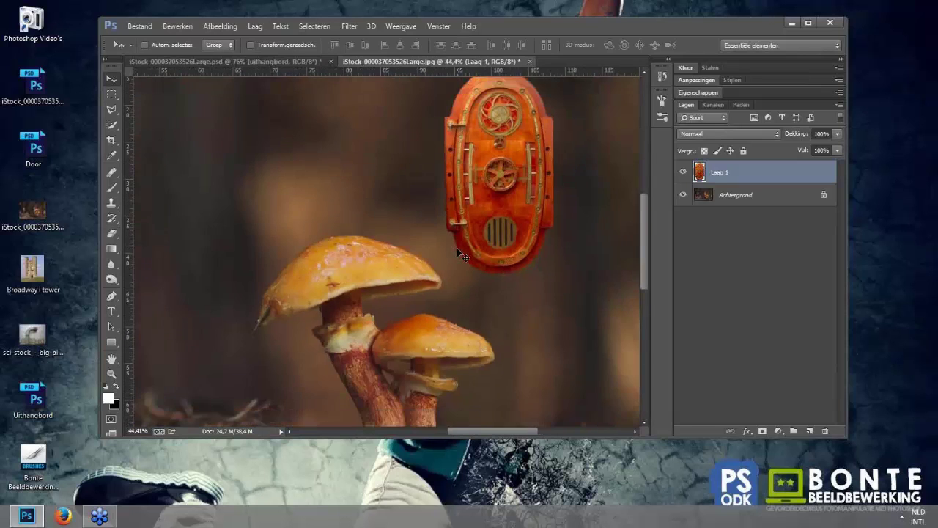
scroll(458, 251, "down", 2)
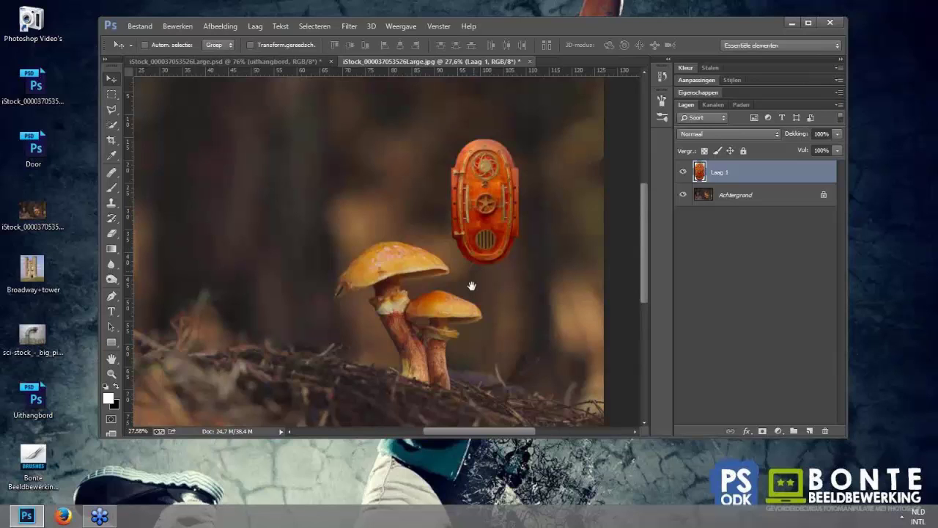
Step: Add a layer mask to Laag 1 and move the door down onto the mushroom stems
left_click_drag(469, 286, 459, 257)
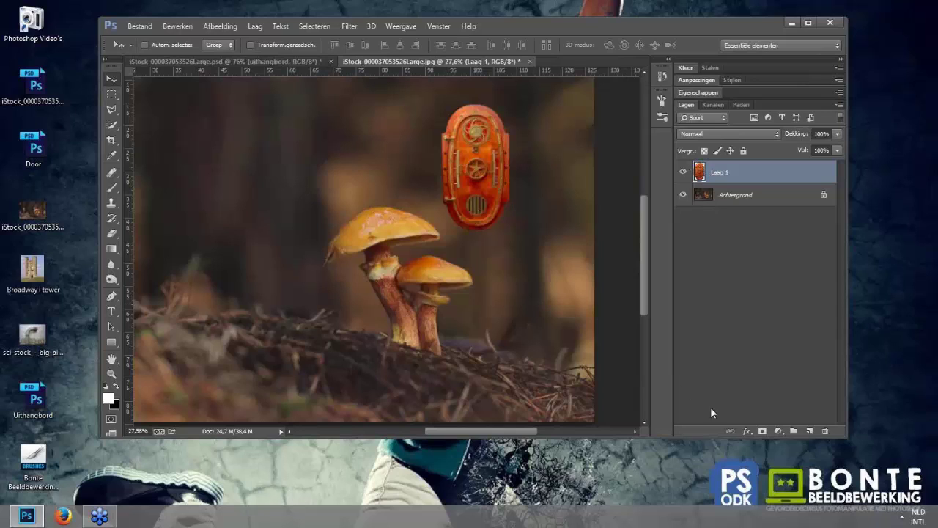
left_click(762, 432)
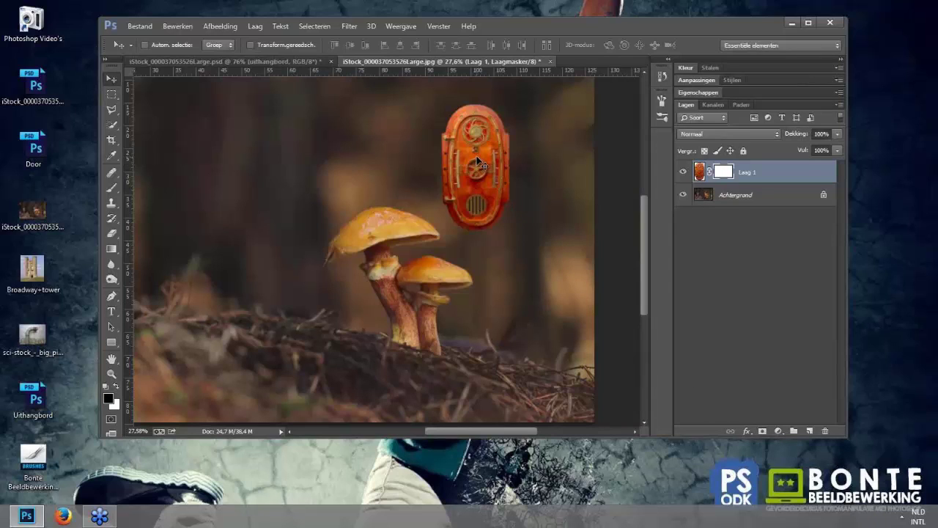
left_click_drag(477, 159, 406, 323)
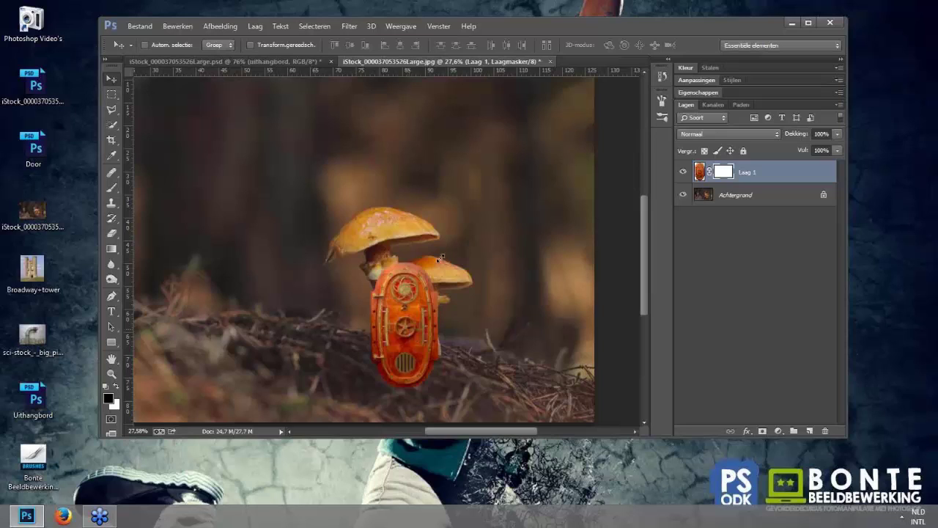
Step: Scale the door down with Ctrl+T and place it at the left stem's base
key("ctrl+t")
left_click_drag(438, 262, 407, 310)
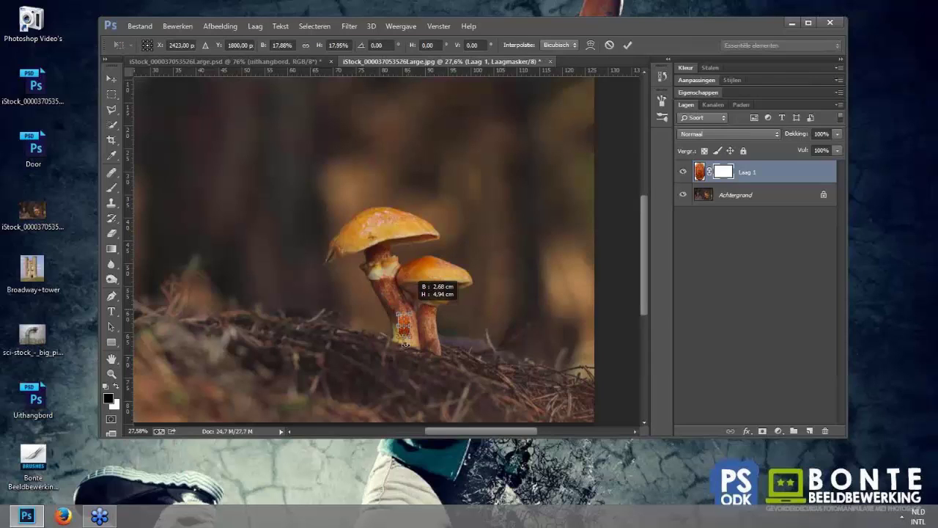
scroll(406, 343, "up", 4)
mouse_move(412, 308)
left_mouse_down()
mouse_move(392, 261)
mouse_move(399, 322)
left_mouse_up()
scroll(392, 260, "up", 1)
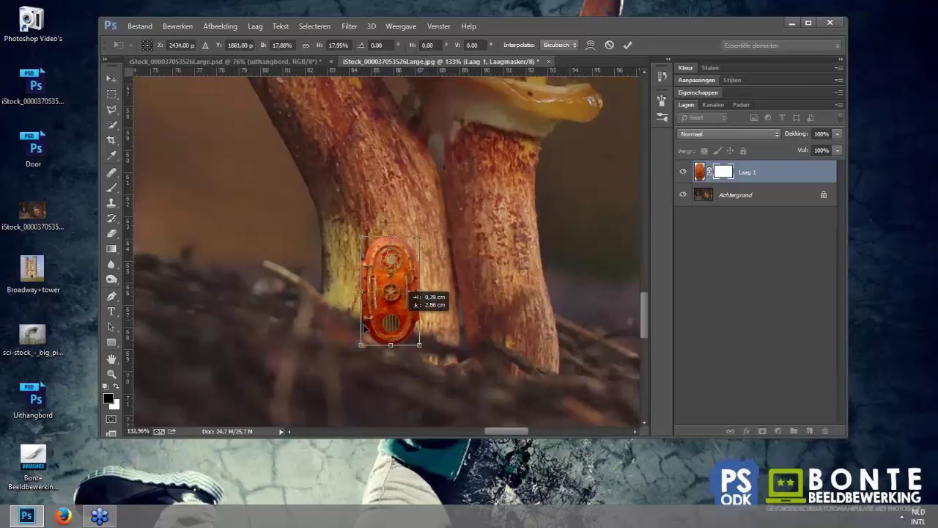
key("Return")
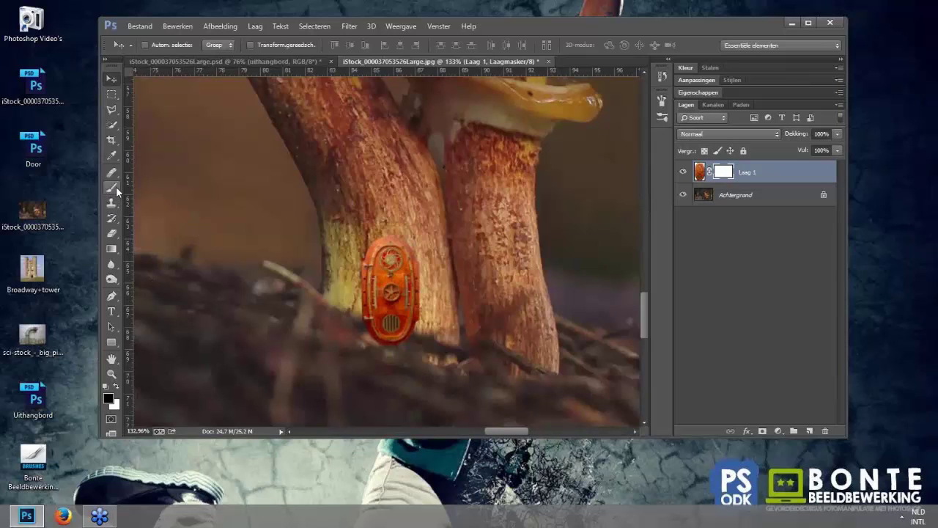
Step: Target Laag 1's mask and set the brush to 0% hardness
left_click(116, 186)
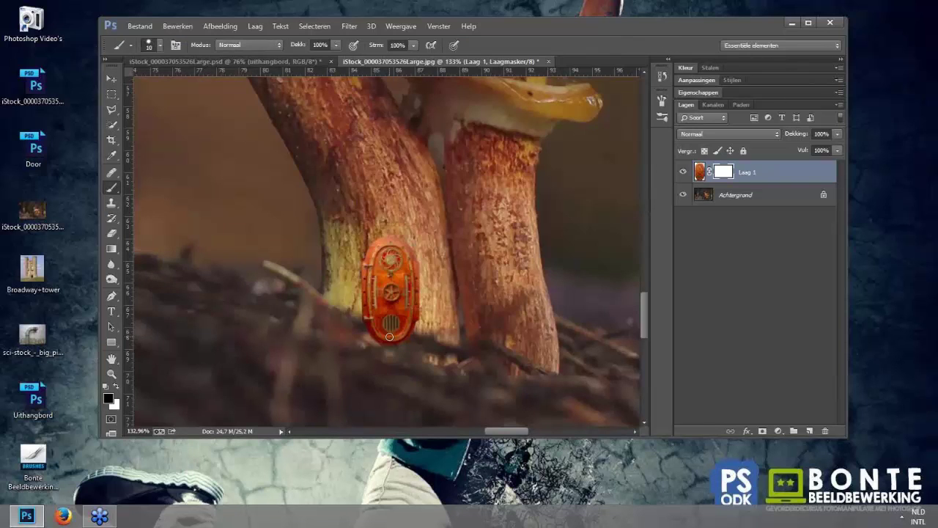
scroll(389, 336, "up", 2)
scroll(389, 336, "up", 3)
scroll(390, 337, "up", 3)
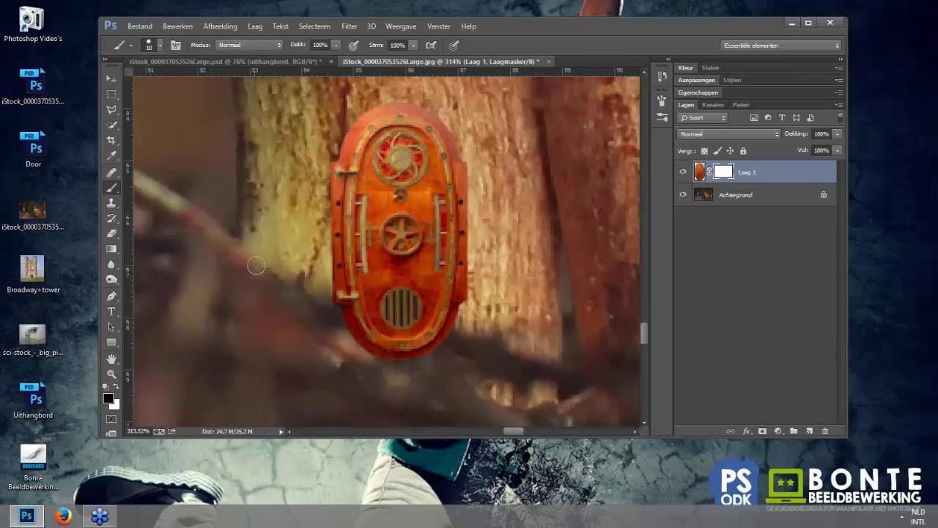
right_click(292, 293)
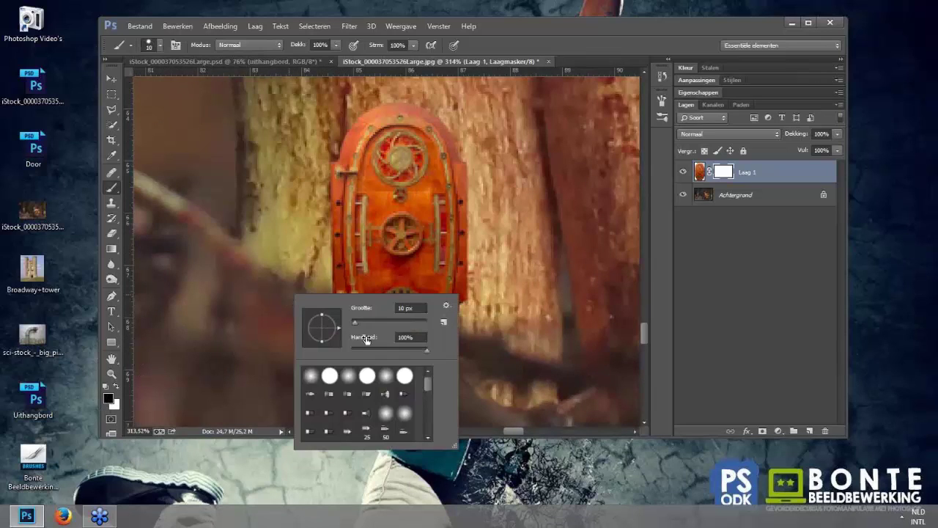
left_click_drag(428, 349, 338, 351)
key("Return")
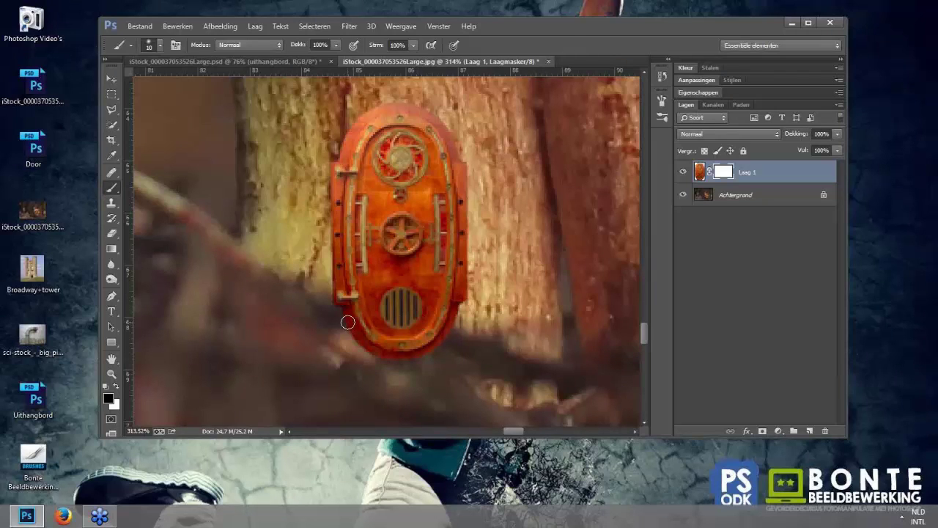
Step: Paint the mask black to hide the door's bottom behind the branch, swapping colours with X
key("bracketright")
mouse_move(341, 317)
left_mouse_down()
mouse_move(404, 334)
mouse_move(347, 321)
mouse_move(438, 369)
mouse_move(360, 329)
mouse_move(444, 348)
left_mouse_up()
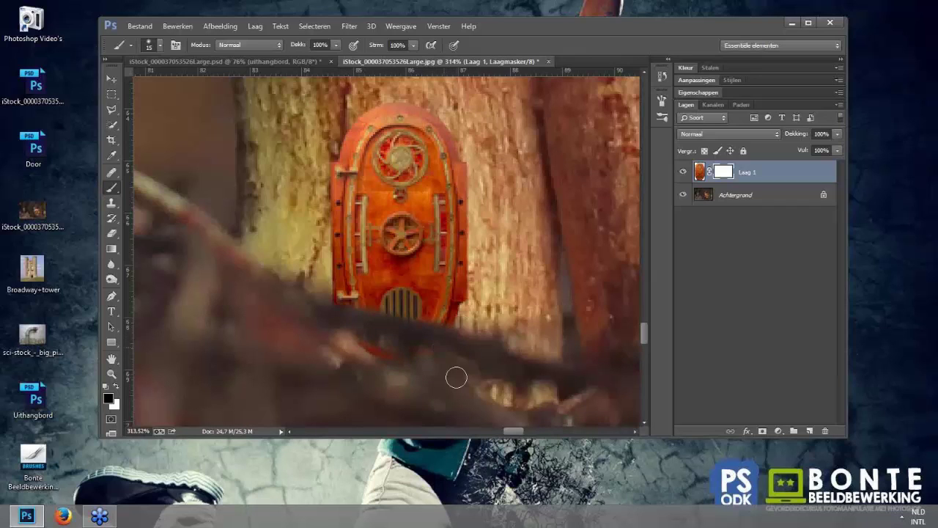
key("bracketright")
scroll(444, 341, "up", 2)
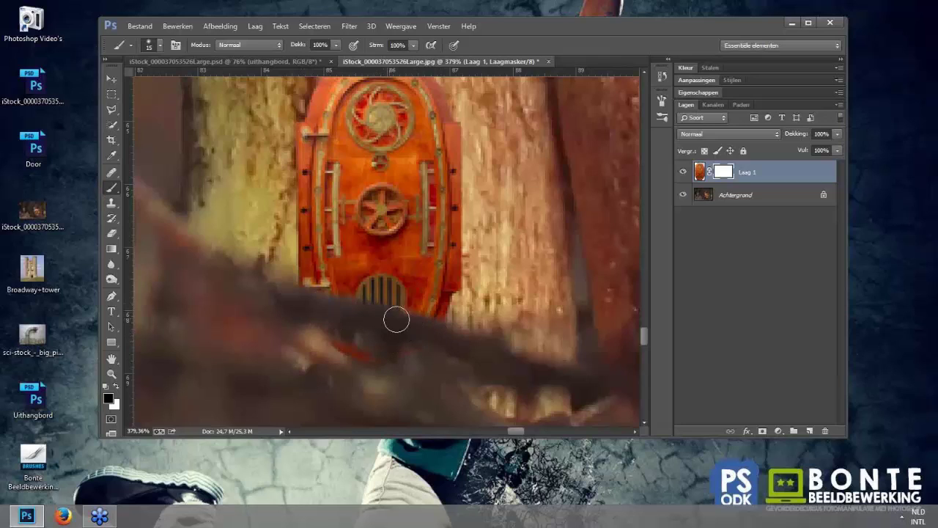
key("x")
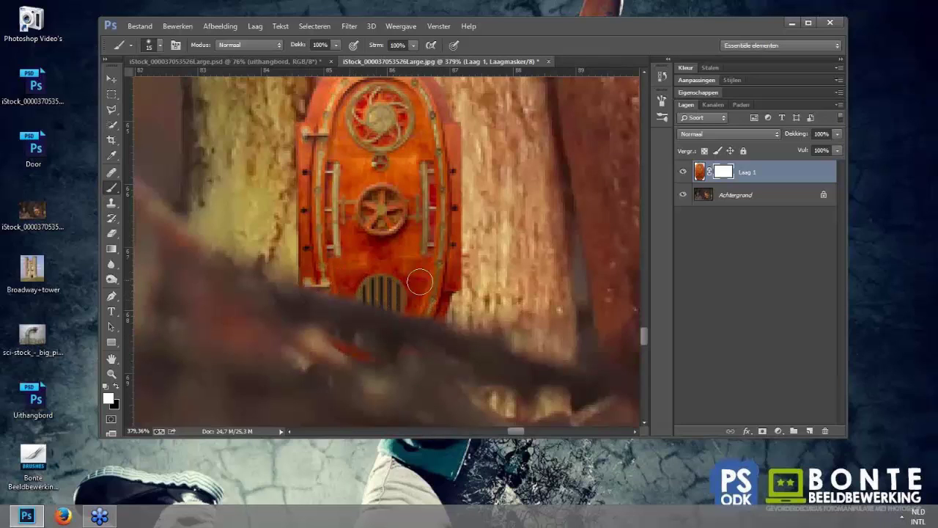
scroll(404, 306, "down", 1)
scroll(399, 346, "down", 1)
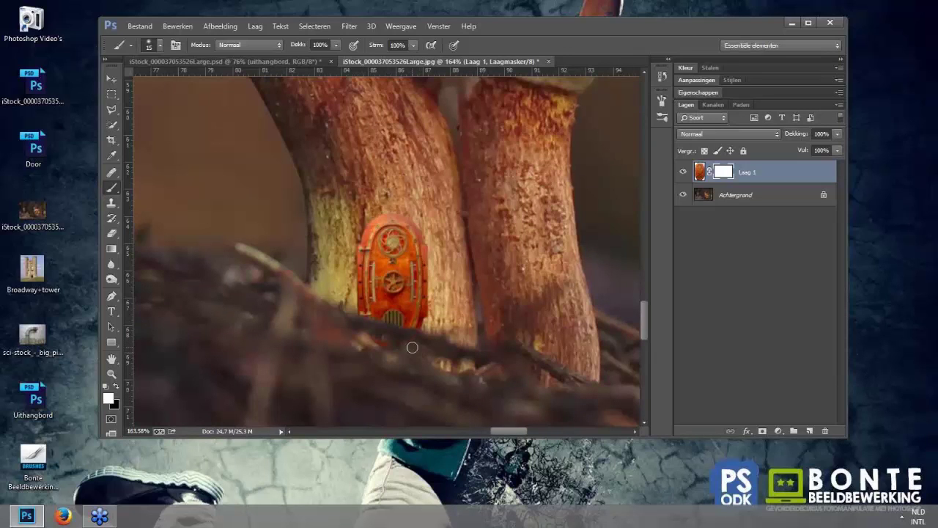
key("x")
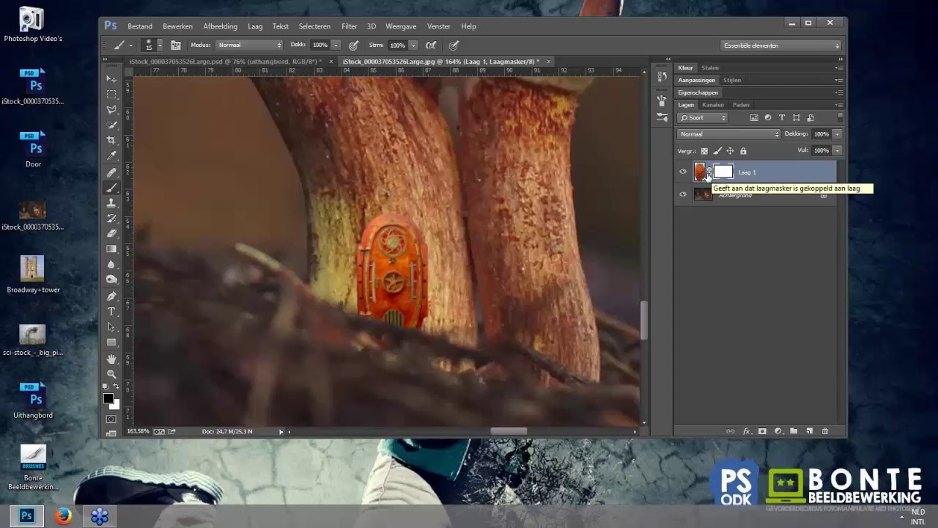
Step: Try moving the door higher up the trunk with the mask linked, then undo it
left_click(708, 173)
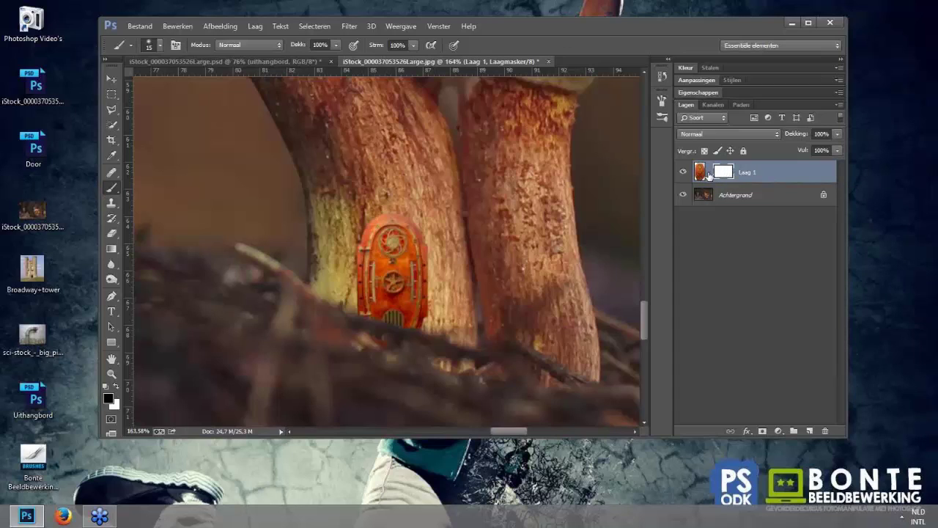
left_click(708, 173)
key("v")
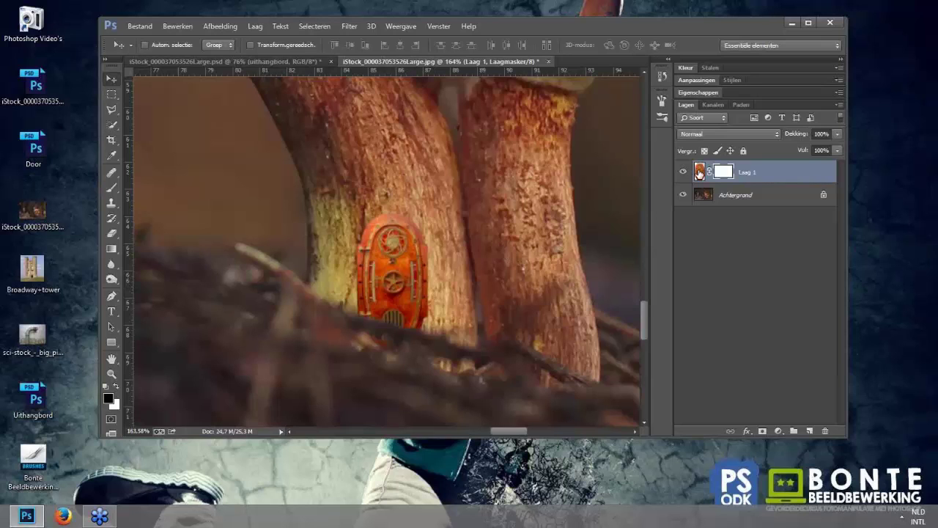
mouse_move(412, 275)
left_mouse_down()
mouse_move(451, 265)
mouse_move(425, 197)
left_mouse_up()
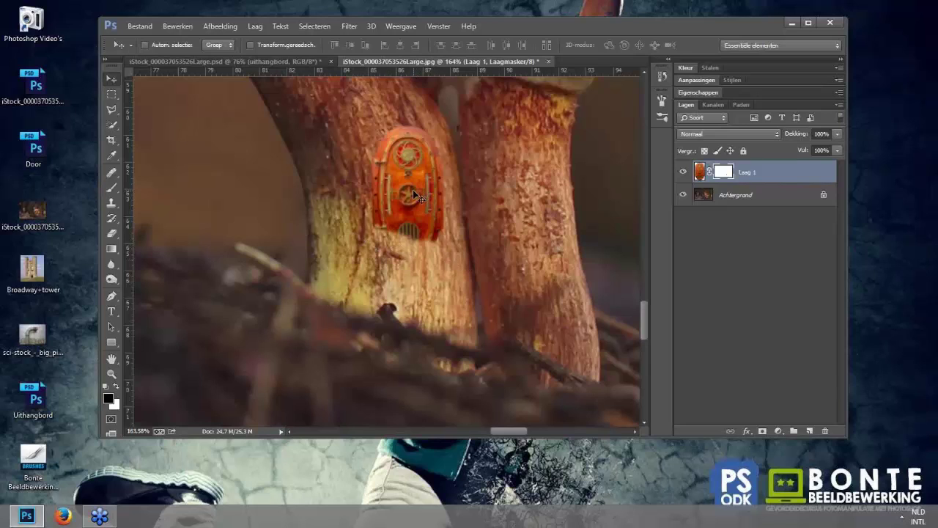
key("ctrl+alt+z")
key("ctrl+alt+z")
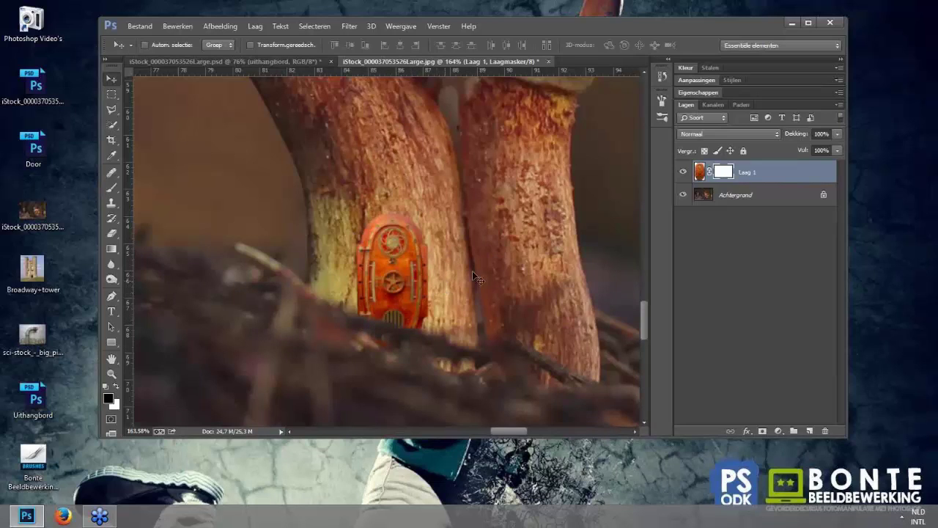
Step: Unlink the mask, nudge the door pixels slightly, then reselect the mask
left_click(710, 173)
left_click(701, 173)
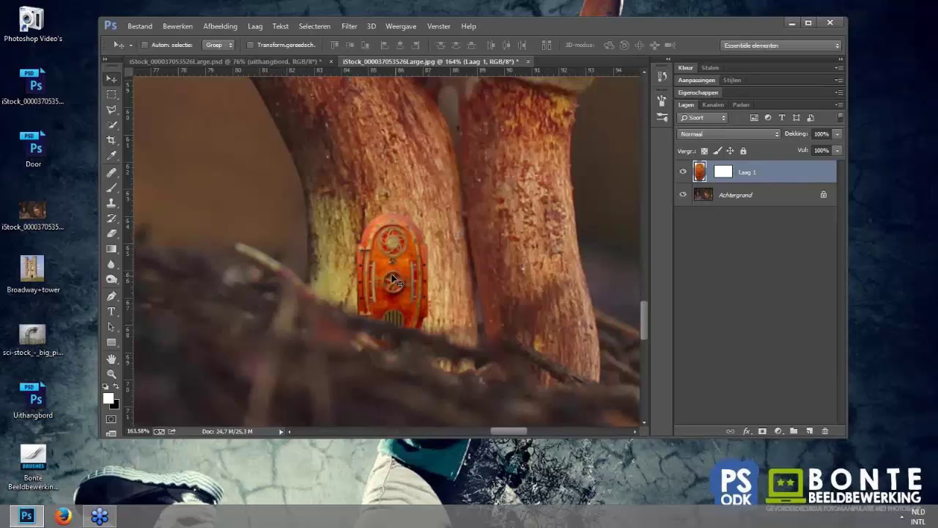
mouse_move(398, 276)
left_mouse_down()
mouse_move(393, 244)
mouse_move(409, 278)
mouse_move(413, 258)
mouse_move(400, 264)
left_mouse_up()
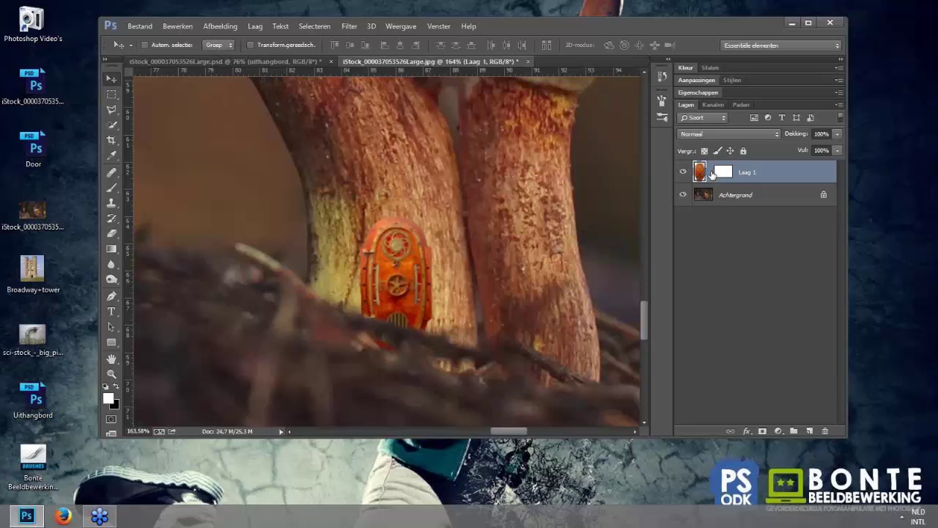
left_click(724, 173)
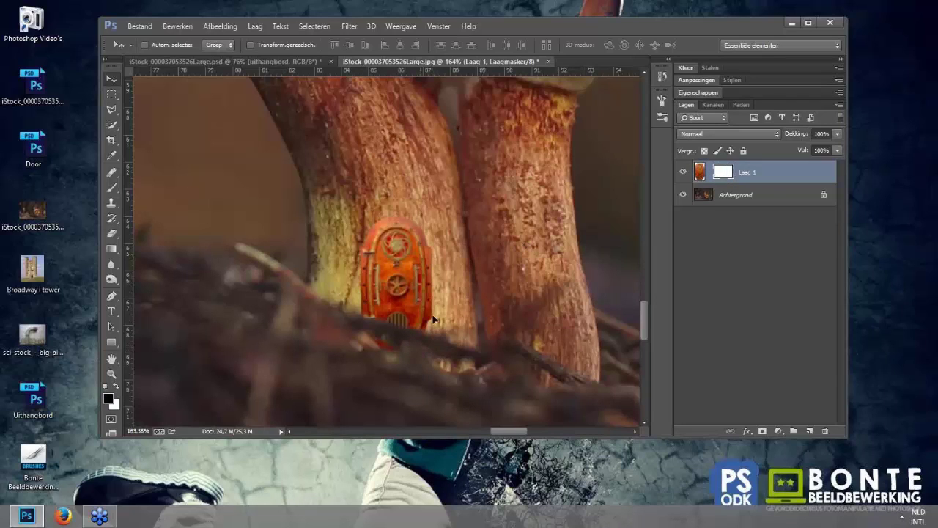
key("ctrl+z")
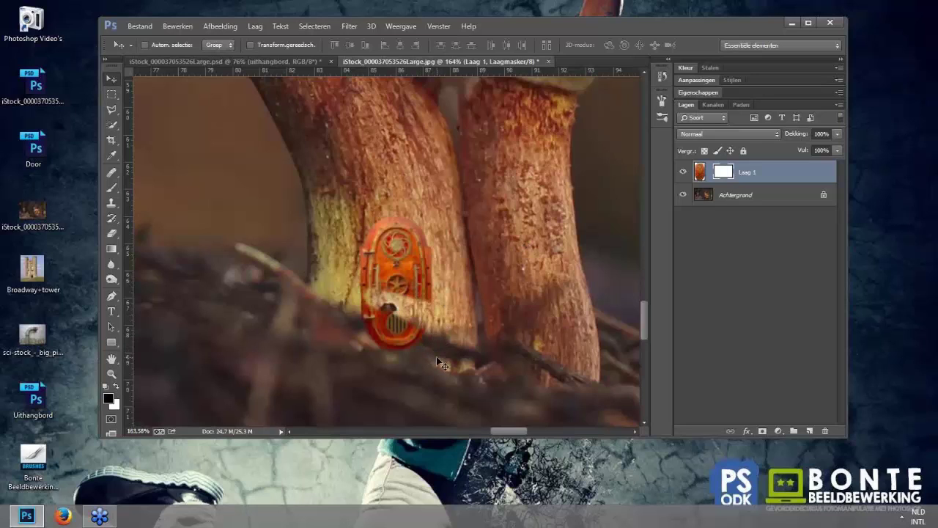
key("ctrl+z")
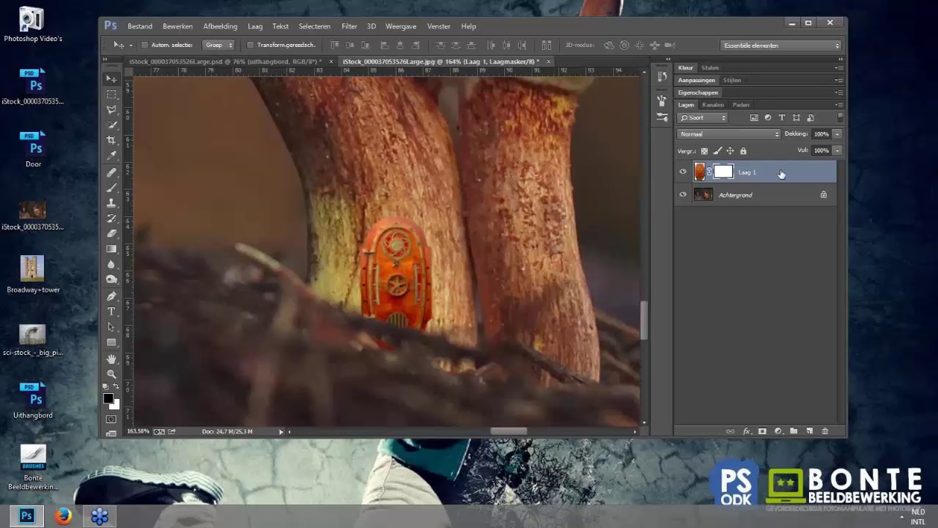
Step: Duplicate the door layer, place the copy on the right stem, and scale it to about 79%
left_click_drag(796, 173, 809, 431)
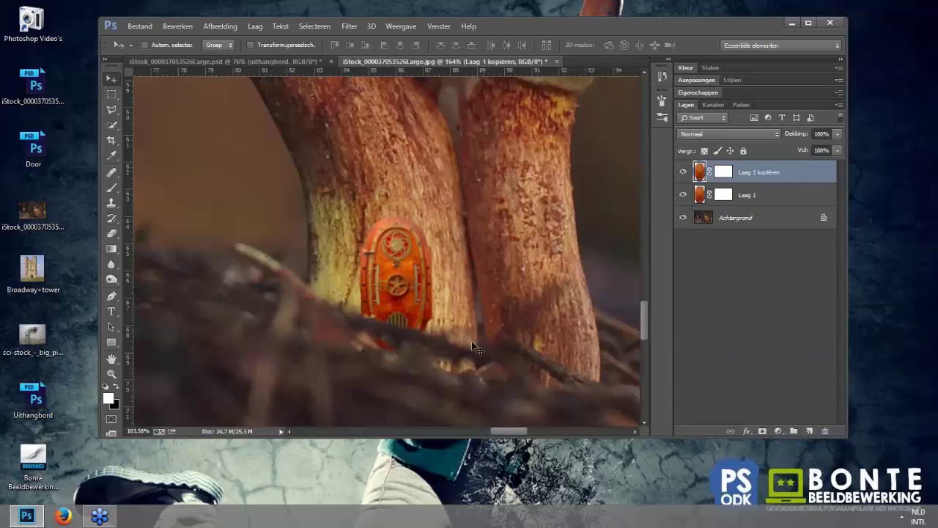
mouse_move(413, 314)
left_mouse_down()
mouse_move(311, 263)
mouse_move(456, 297)
left_mouse_up()
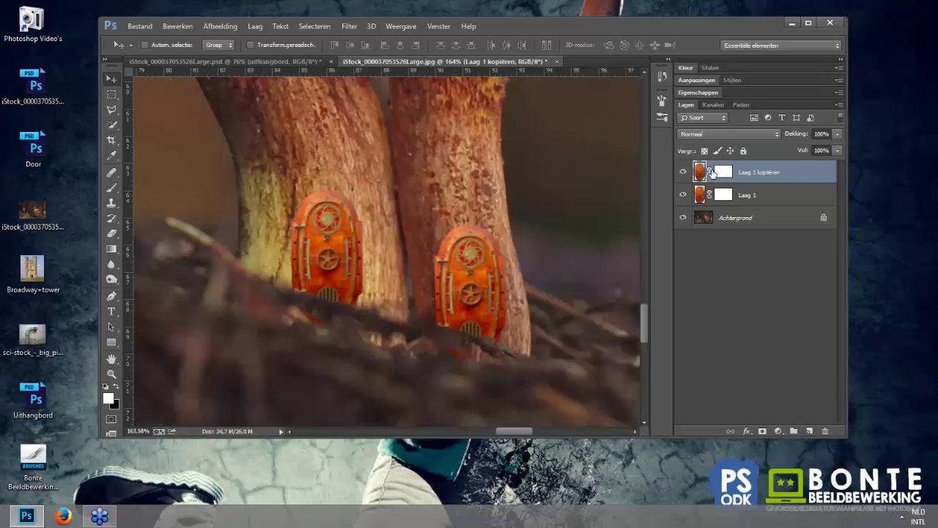
left_click(710, 173)
key("ctrl+t")
left_click_drag(513, 212, 496, 237)
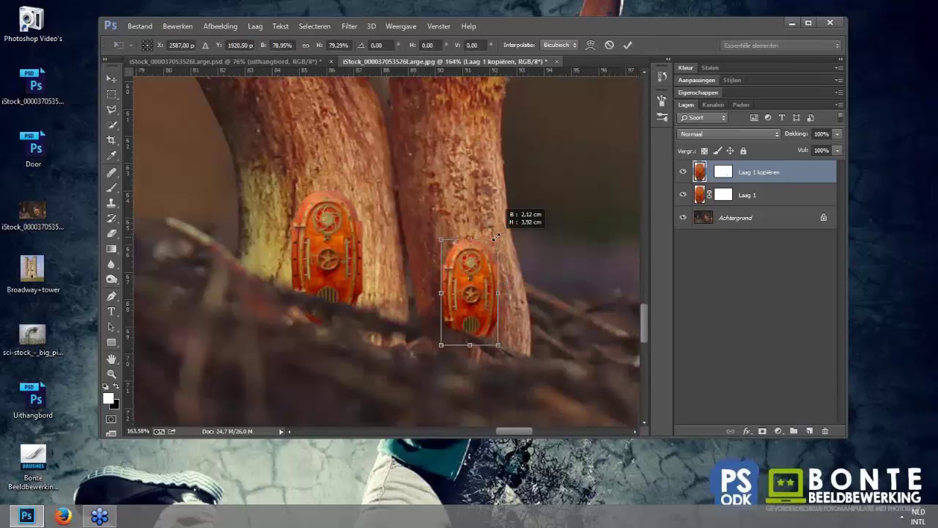
left_click_drag(486, 285, 486, 291)
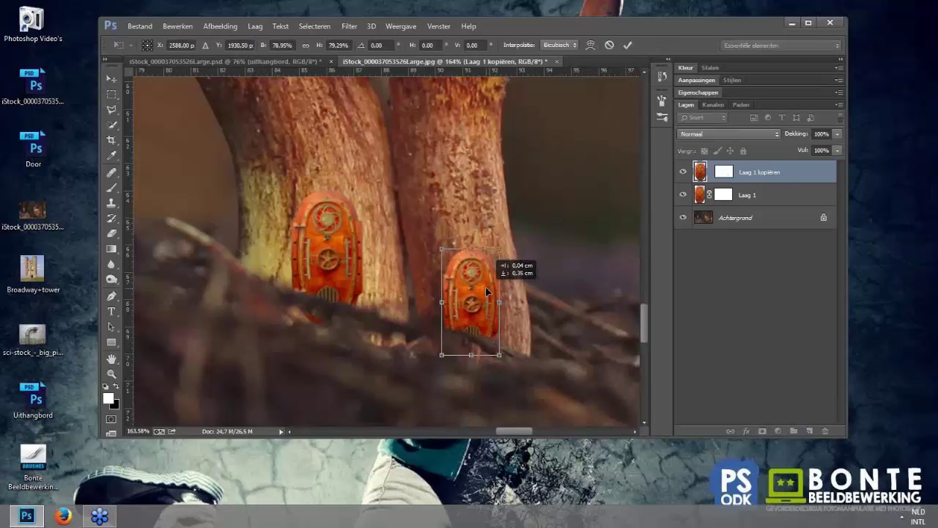
key("Return")
scroll(484, 339, "up", 3)
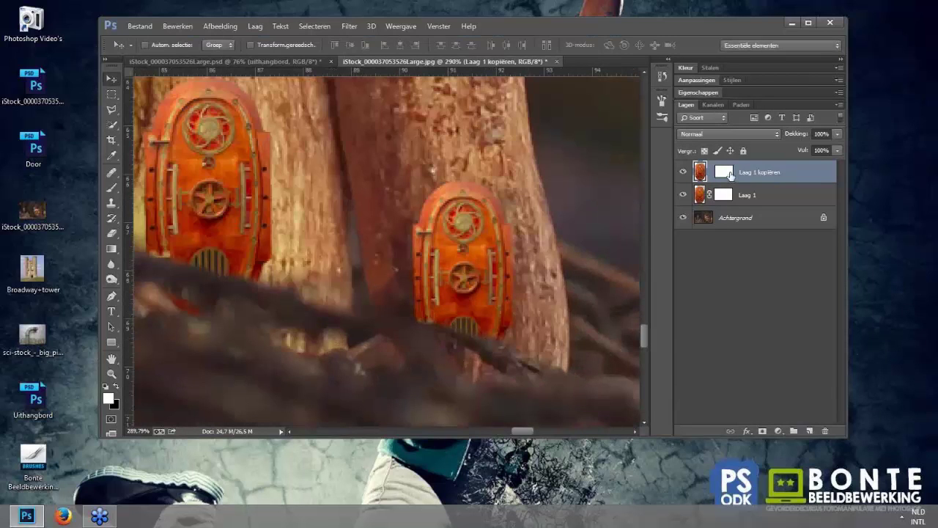
Step: Target the smaller door's mask and nudge the door right on the stem
left_click(724, 171)
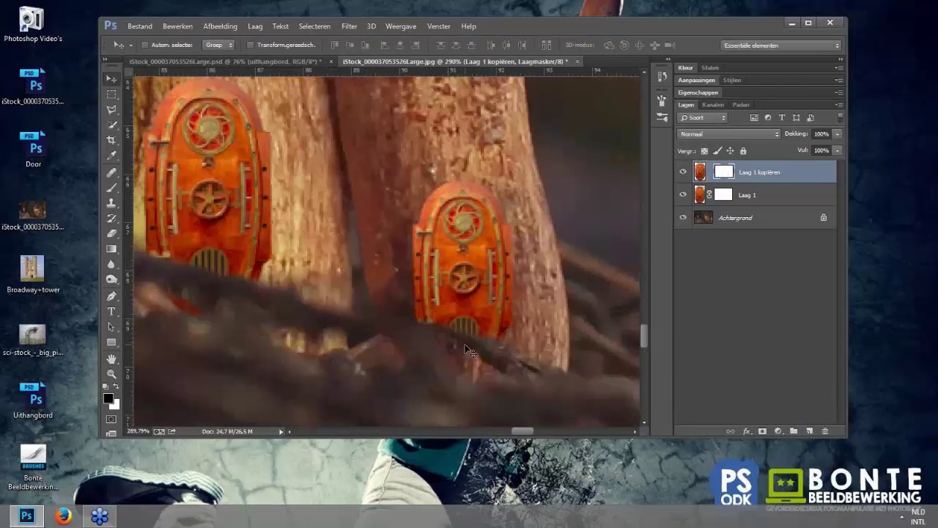
left_click_drag(469, 351, 472, 342)
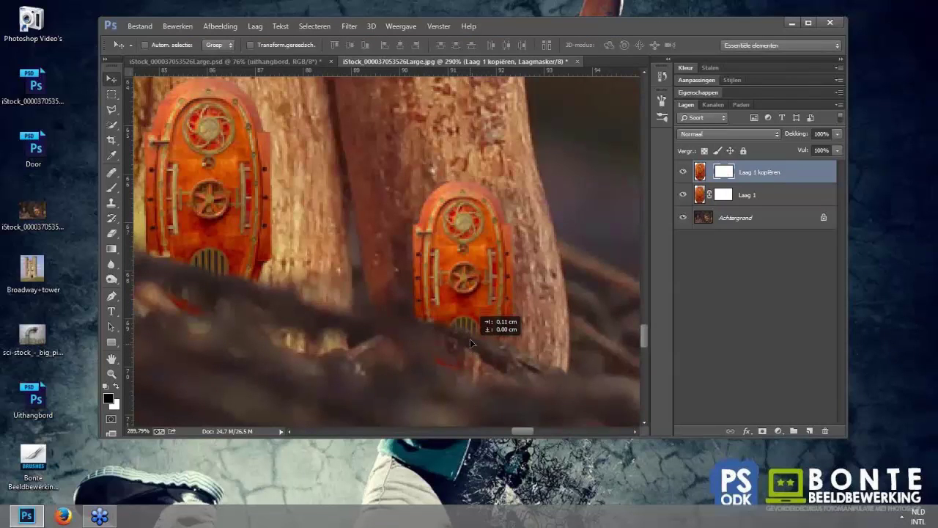
left_click_drag(472, 342, 524, 349)
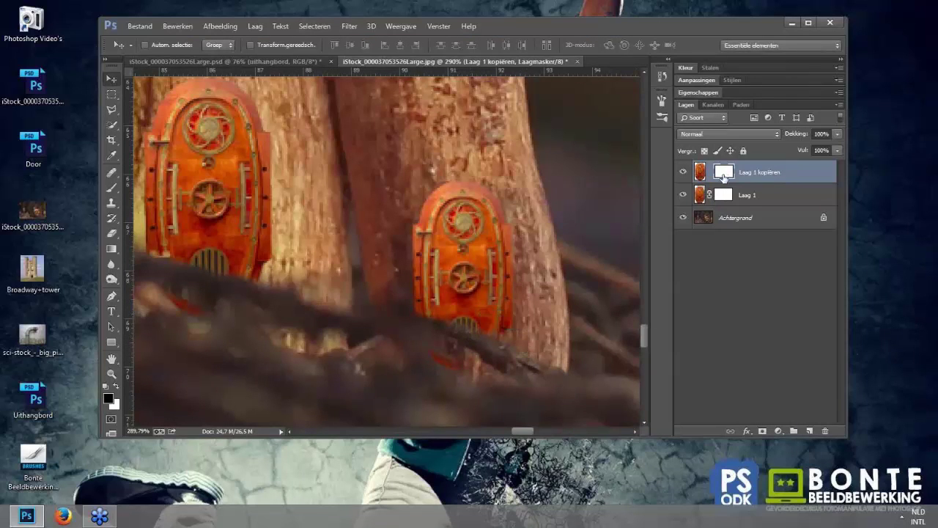
Step: Paint the mask to reveal the door's grille and hide its base behind the branch
left_click(112, 188)
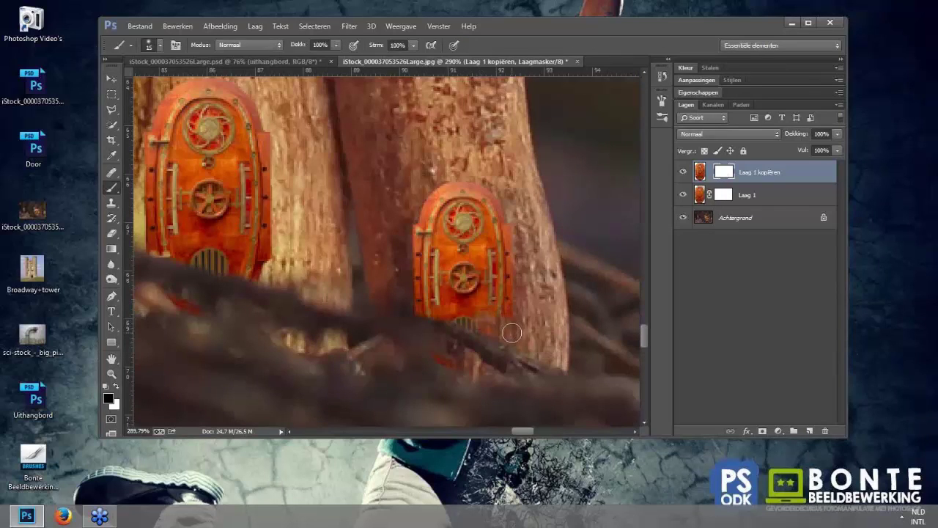
key("x")
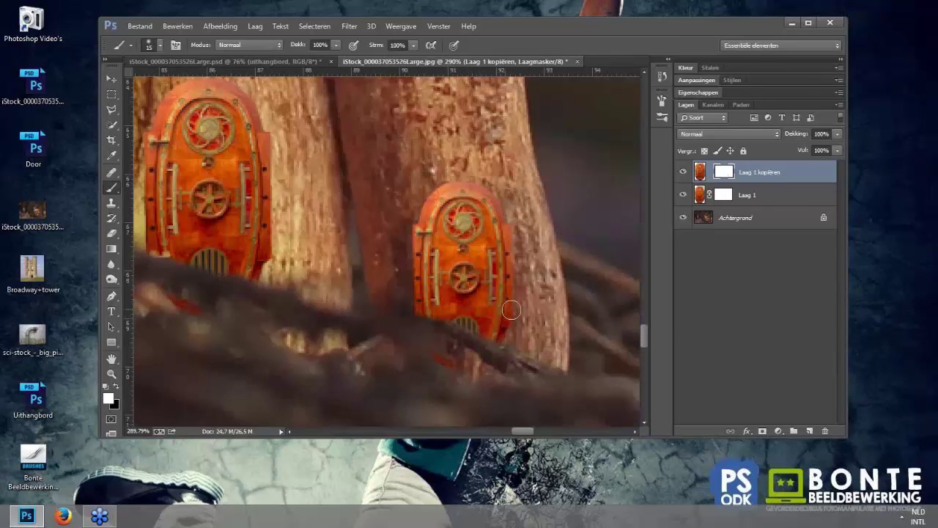
left_click_drag(481, 370, 419, 341)
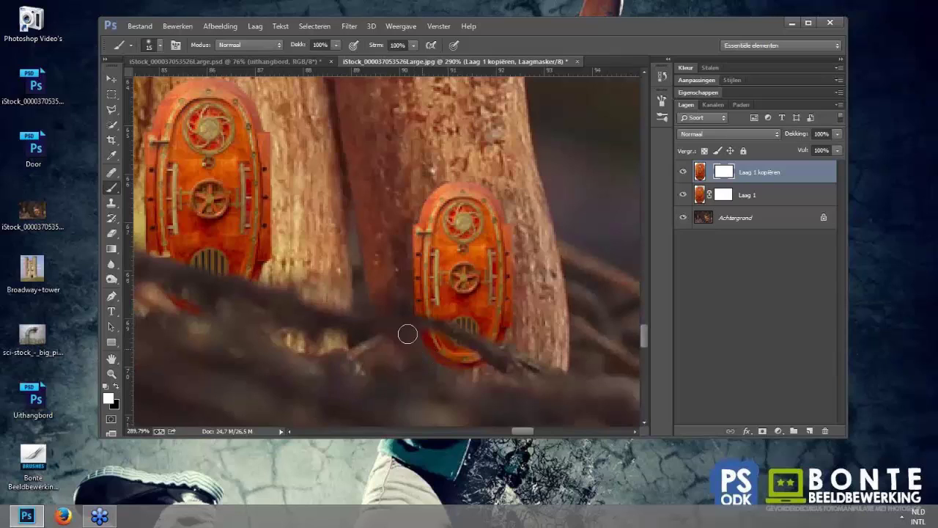
key("x")
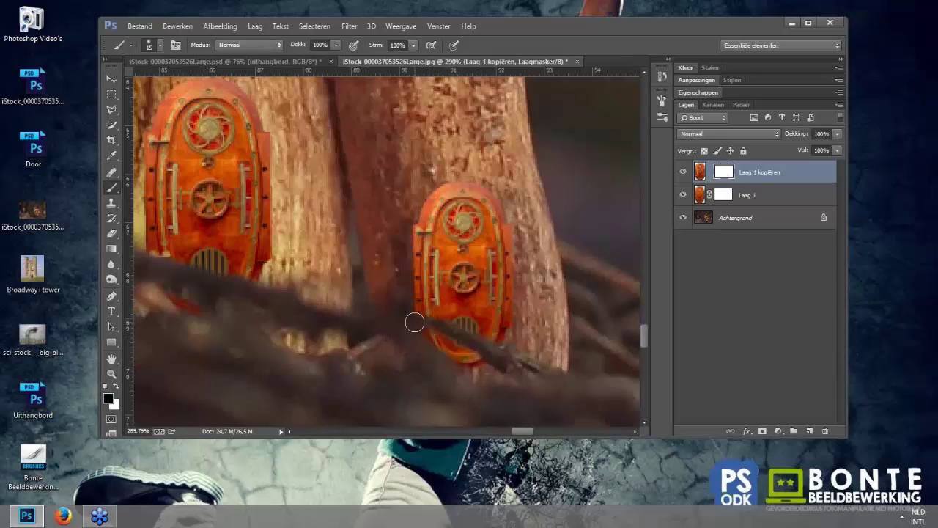
key("bracketleft")
key("bracketleft")
key("bracketleft")
key("x")
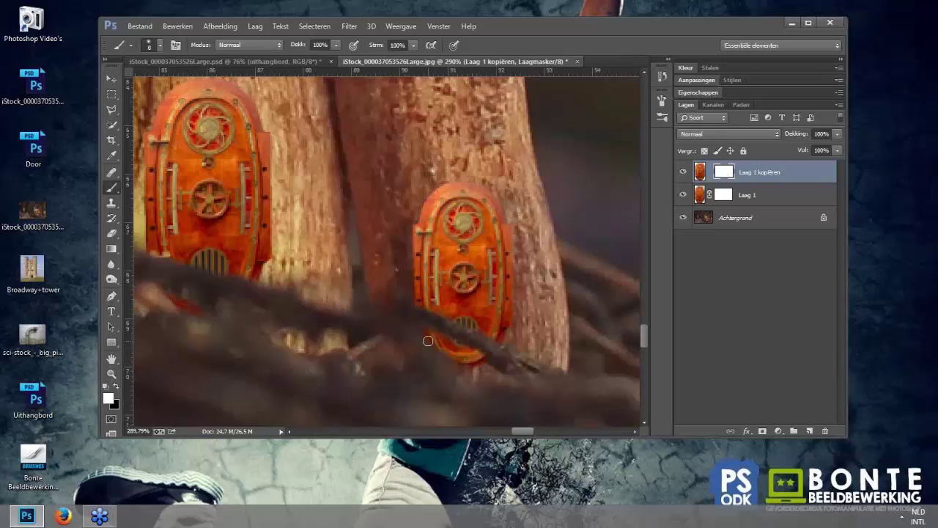
key("x")
key("x")
scroll(448, 324, "down", 3)
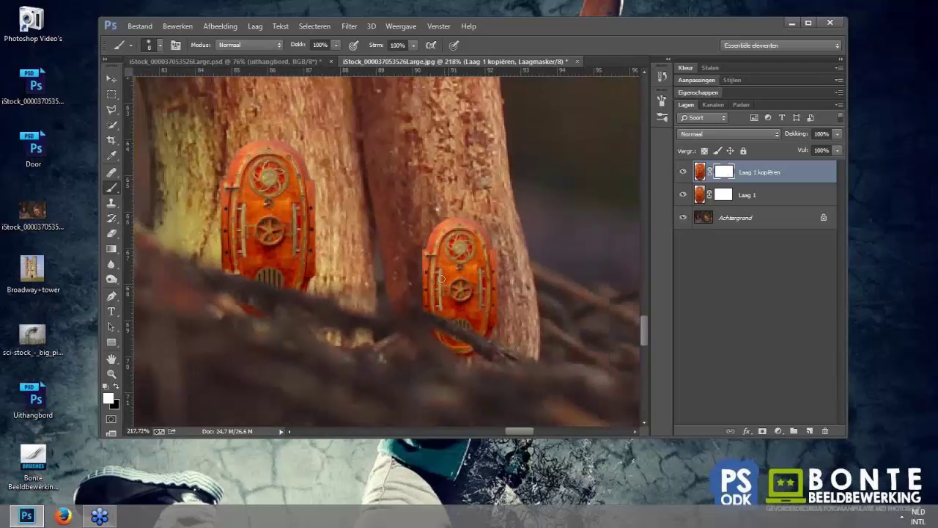
scroll(441, 278, "down", 3)
Step: Zoom out and drag Broadway+tower.JPG from the desktop into Photoshop as a new document
left_click_drag(646, 319, 644, 302)
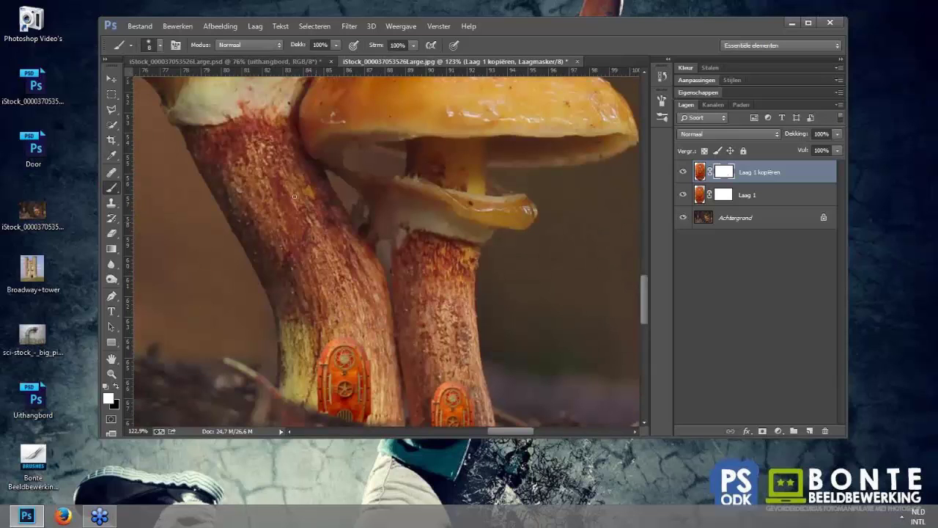
scroll(459, 310, "down", 2)
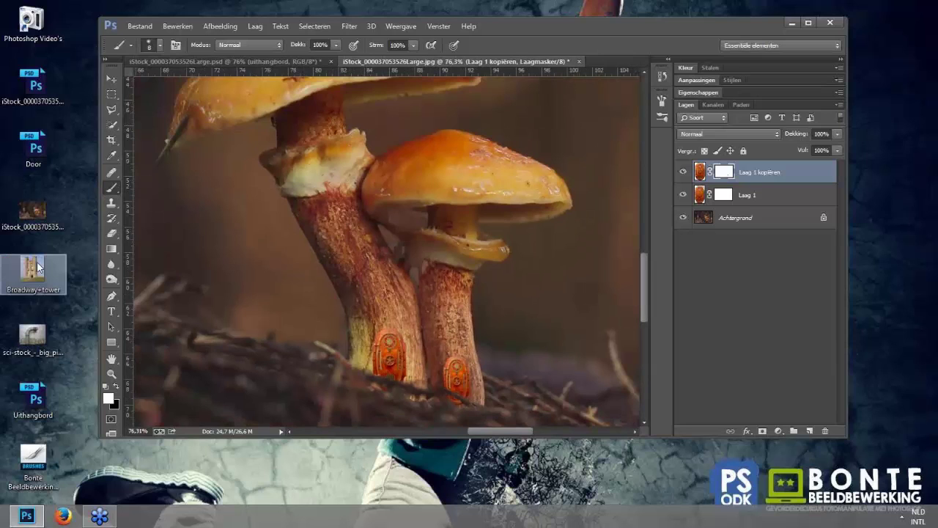
left_click_drag(33, 272, 608, 60)
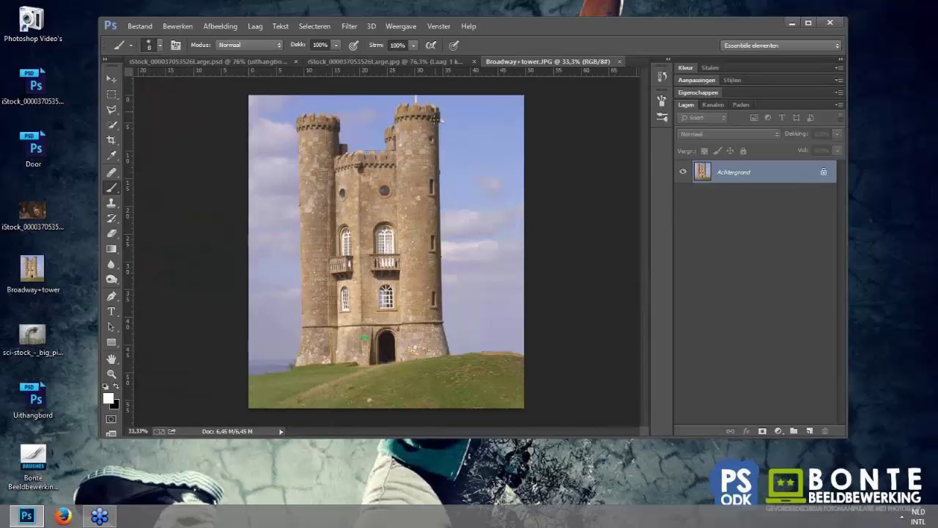
Step: Switch to the Broadway+tower photo and zoom in on the castle tower
left_click(394, 63)
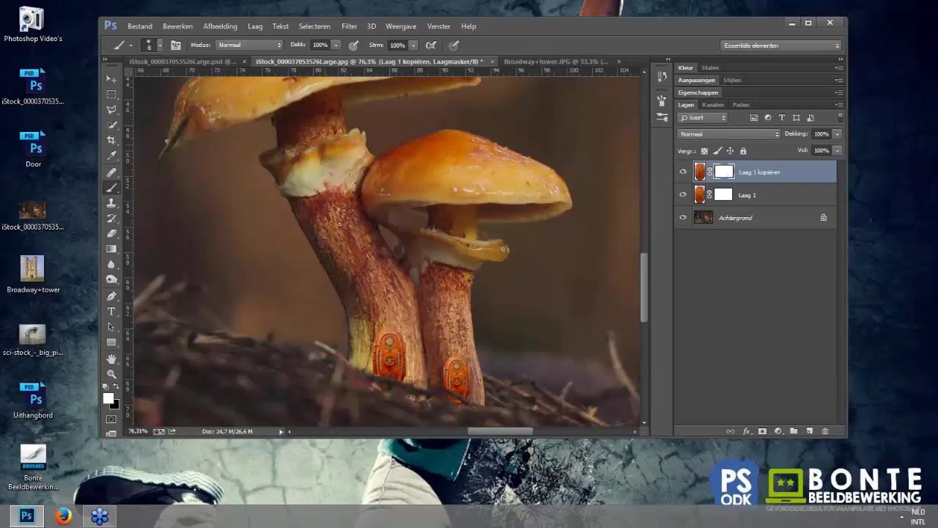
left_click(561, 60)
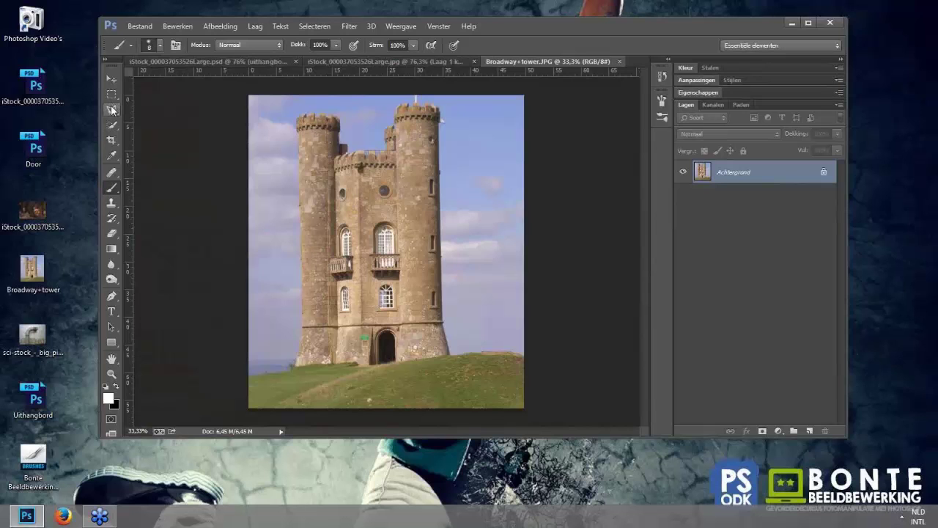
scroll(474, 127, "up", 5)
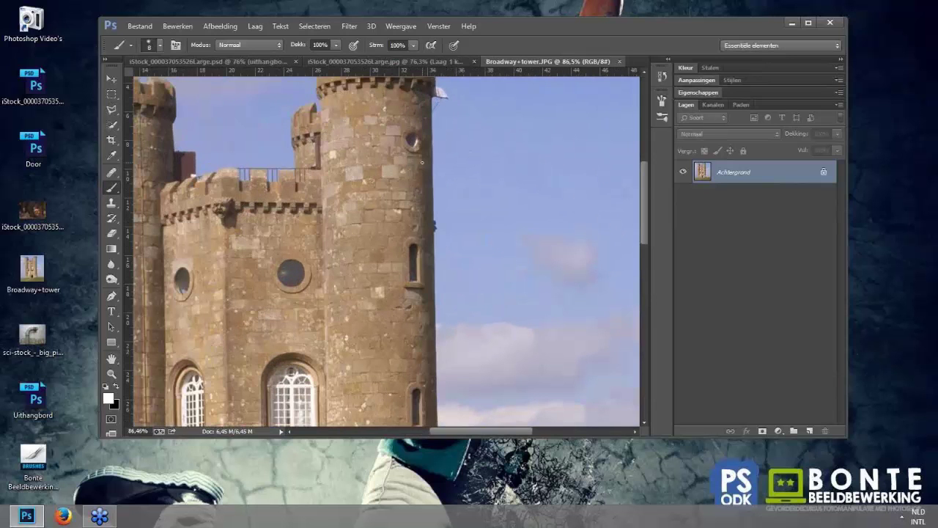
Step: Outline a narrow strip down the tower's right edge with the Polygonal Lasso
left_click(111, 111)
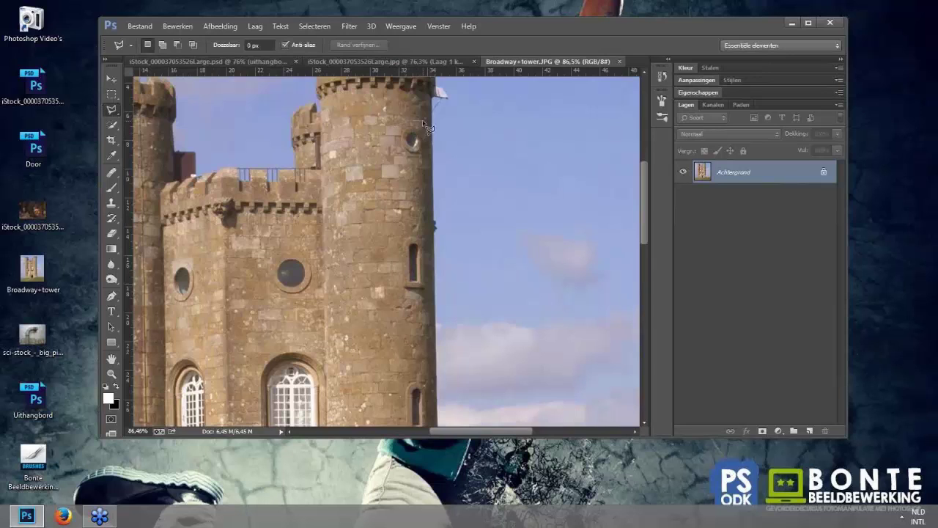
left_click(425, 123)
left_click(428, 214)
left_click(429, 244)
scroll(431, 249, "down", 5)
left_click(435, 371)
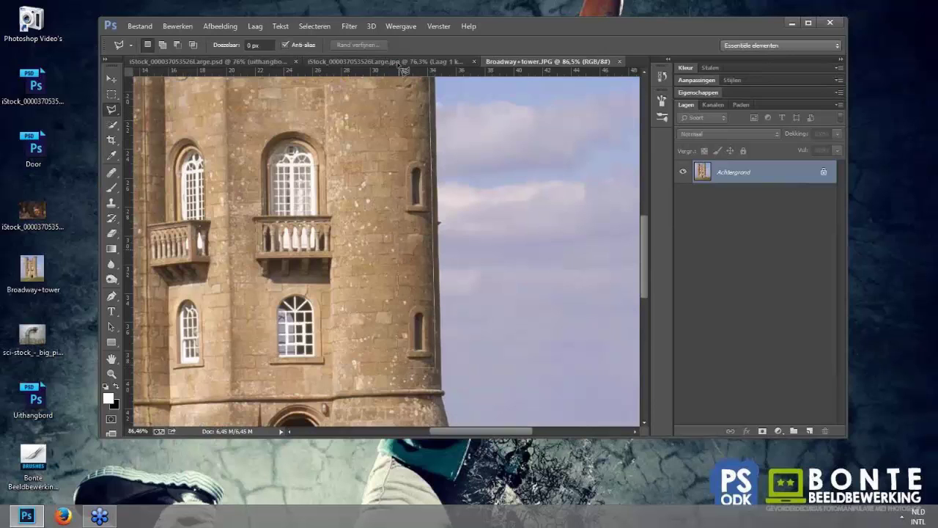
scroll(403, 71, "up", 5)
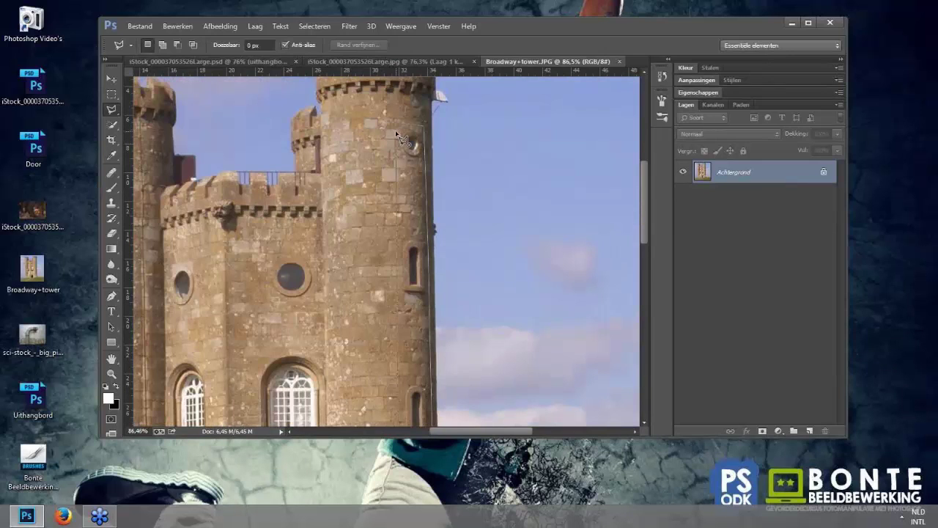
double_click(397, 127)
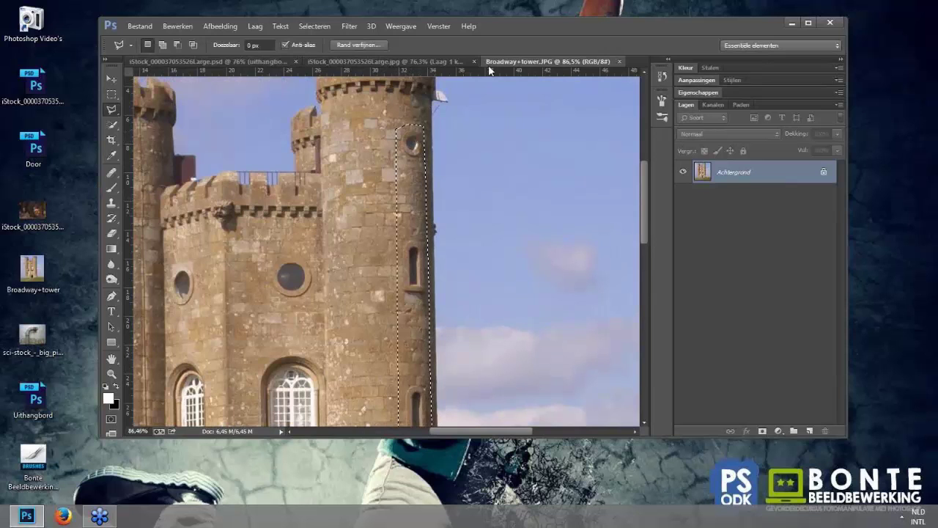
Step: Drag the tower strip into the mushroom document as Laag 2 and close Broadway+tower.JPG
key("ctrl+alt+r")
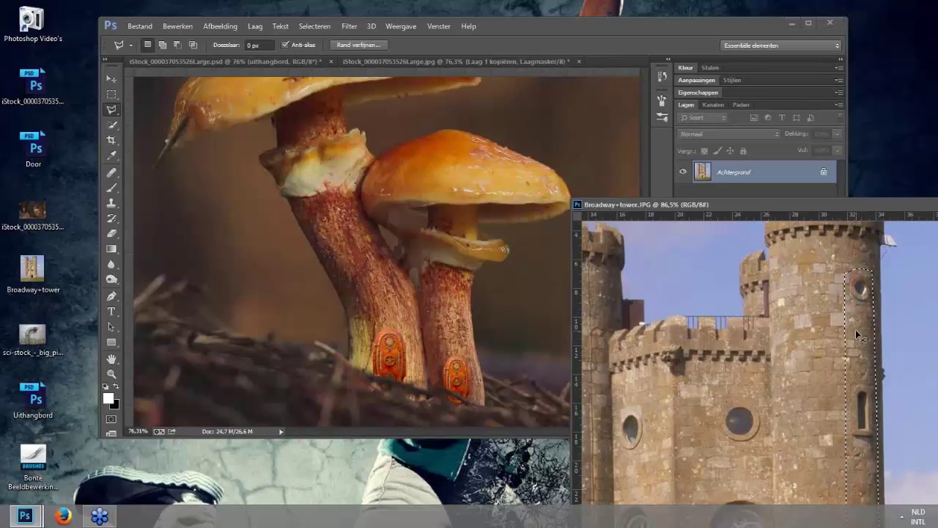
mouse_move(863, 337)
left_mouse_down()
mouse_move(566, 218)
mouse_move(511, 178)
left_mouse_up()
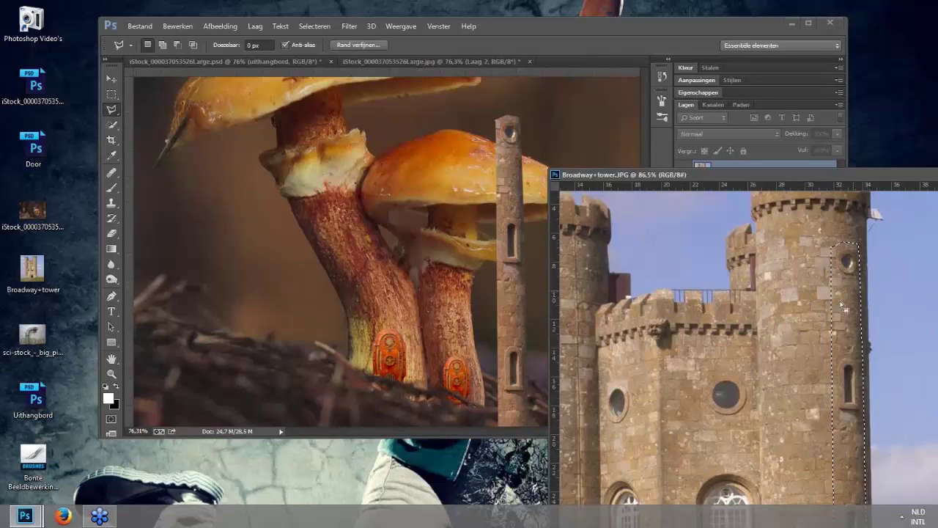
left_click(520, 82)
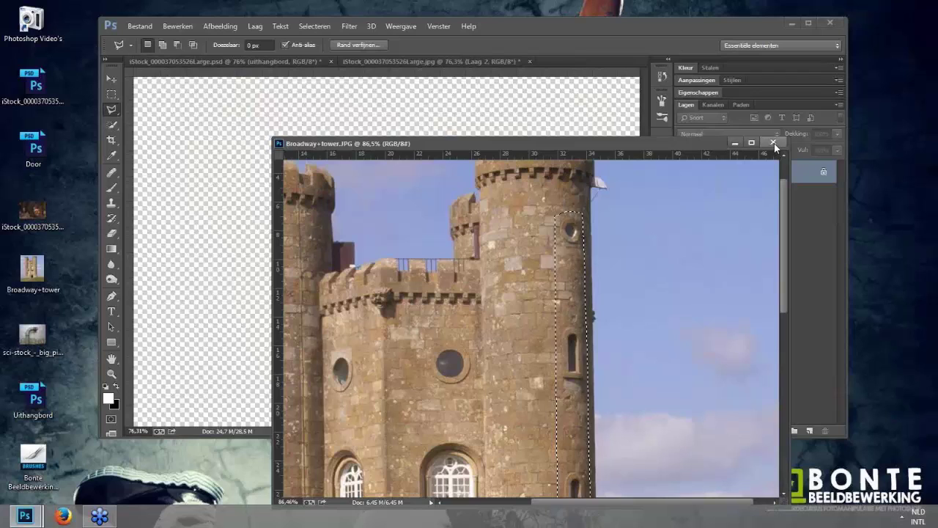
left_click(775, 143)
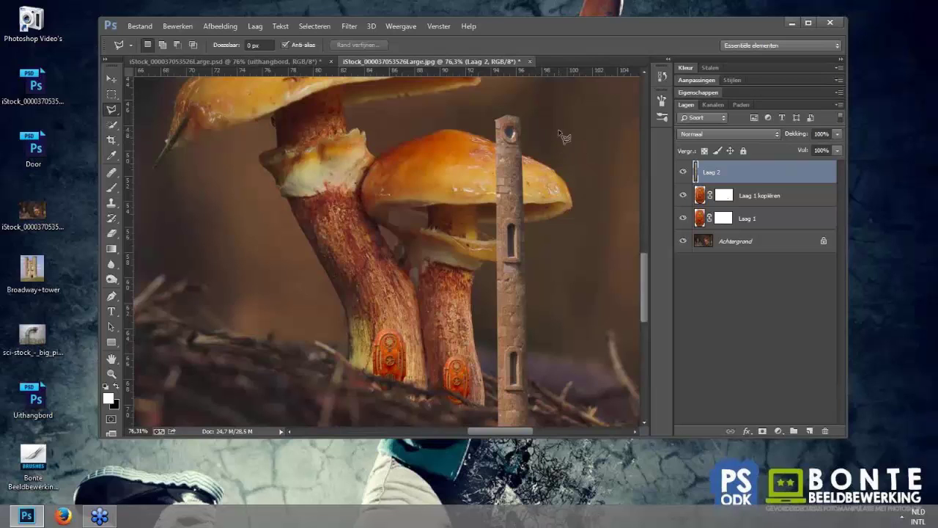
Step: Maximize the workspace and move the Laag 2 tower strip between the two mushroom stems
left_click(810, 24)
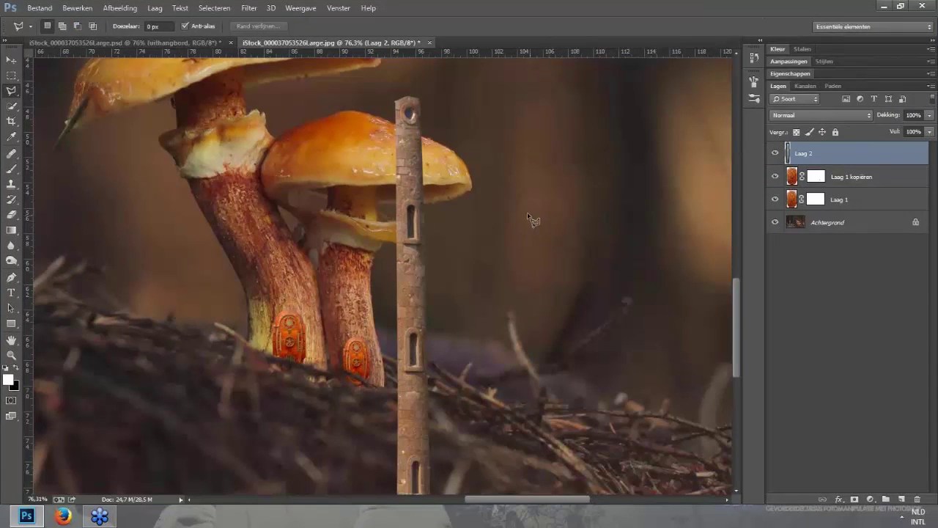
key("v")
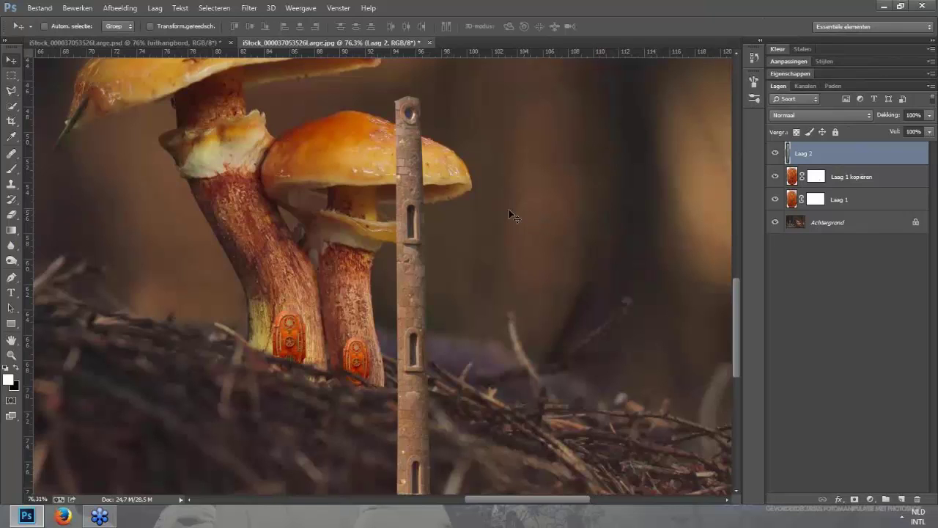
scroll(404, 379, "down", 2)
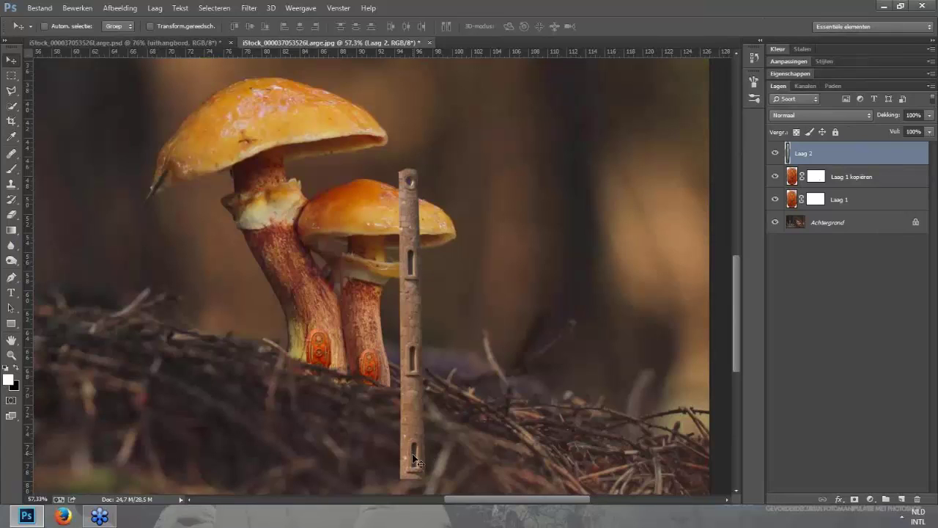
left_click_drag(415, 461, 341, 355)
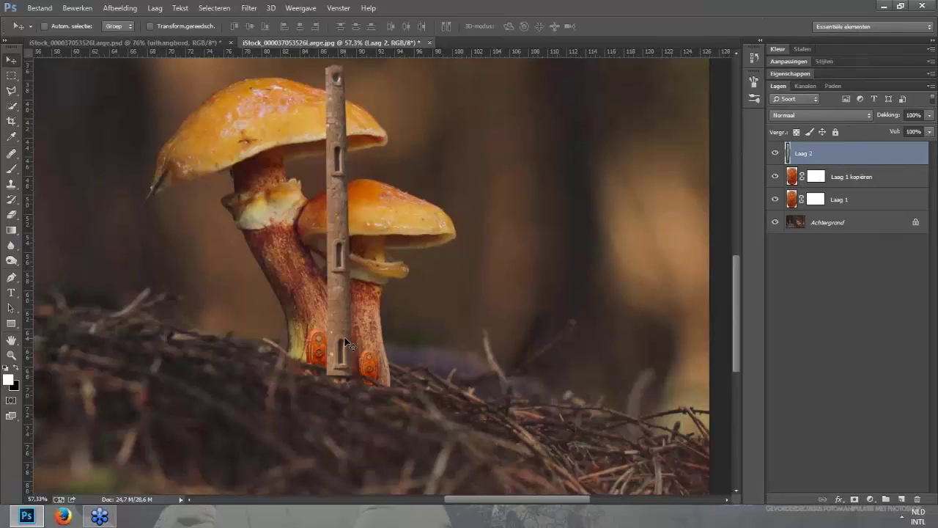
key("ctrl+t")
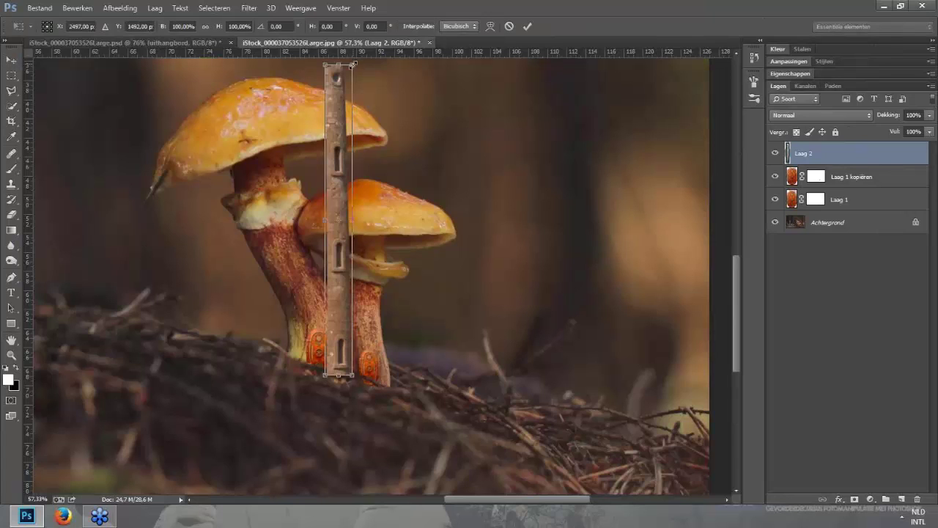
Step: Scale the tower strip to about 68% and nudge it into place between the stems
mouse_move(353, 65)
left_mouse_down()
mouse_move(332, 175)
mouse_move(354, 163)
left_mouse_up()
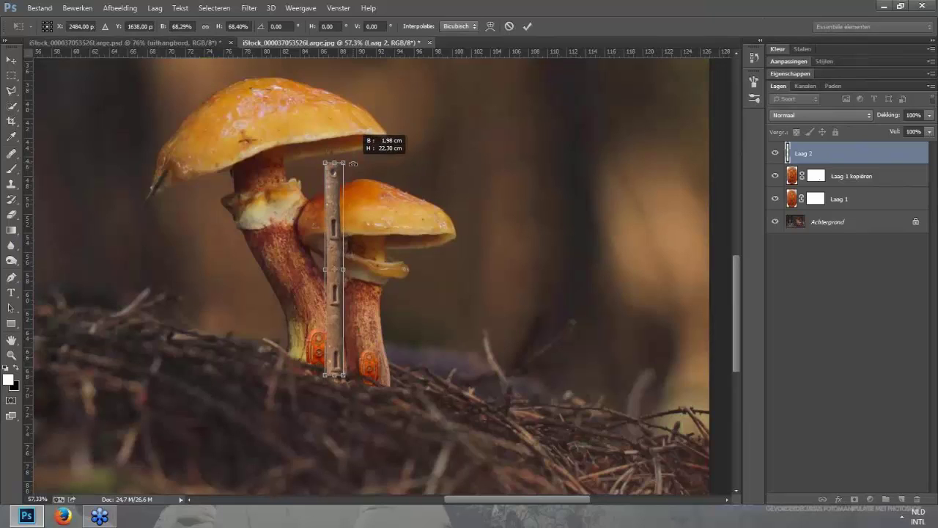
left_click_drag(333, 361, 340, 353)
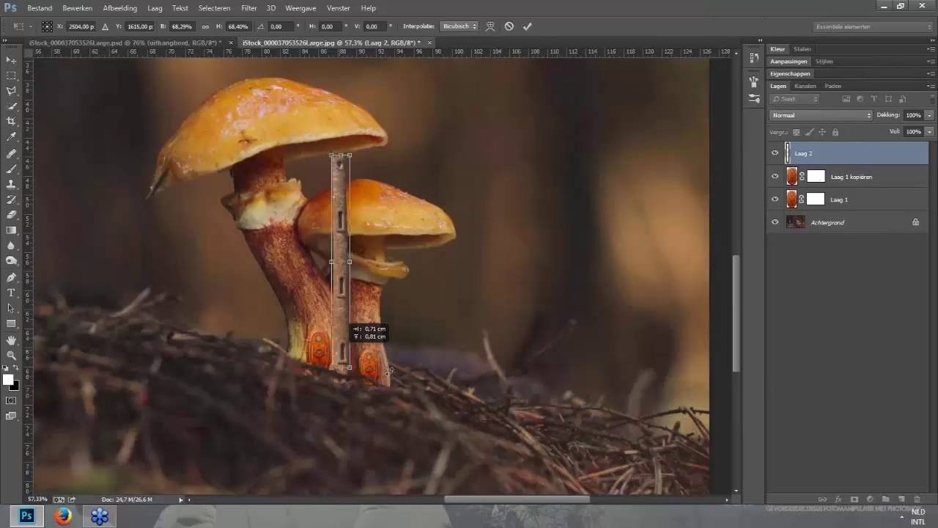
key("shift+Left")
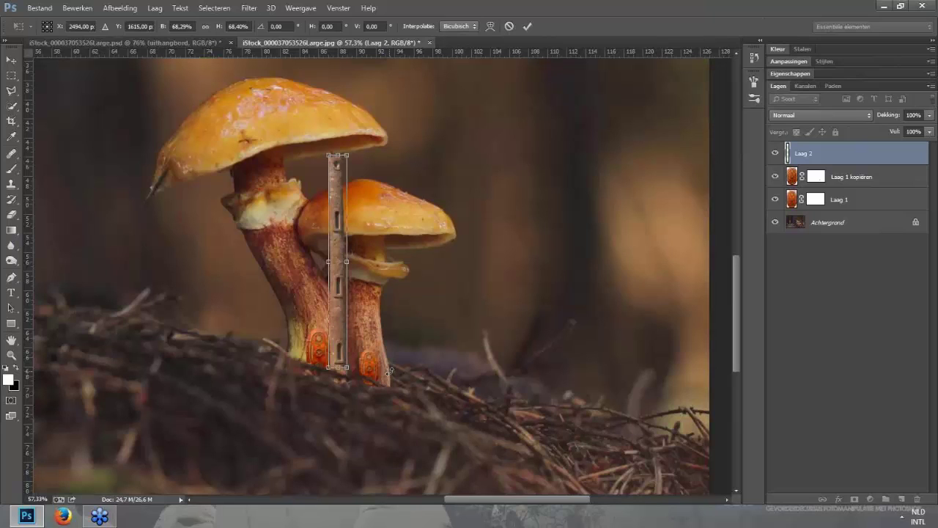
key("Up")
key("Up")
key("Up")
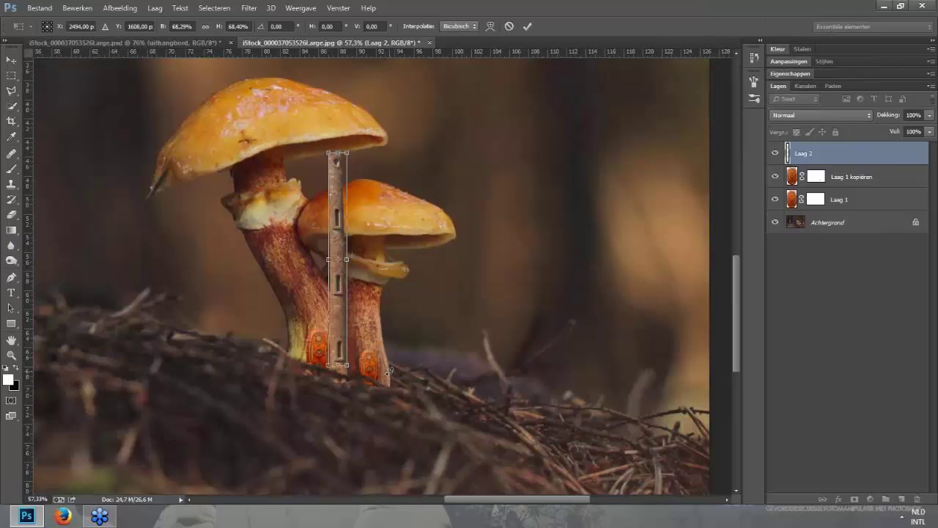
key("Right")
key("Right")
key("Right")
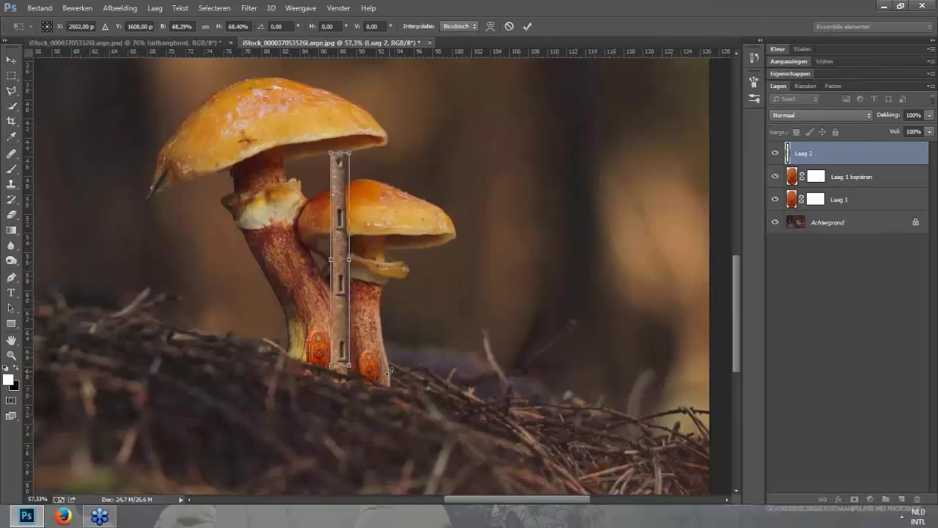
key("Left")
key("Left")
key("Left")
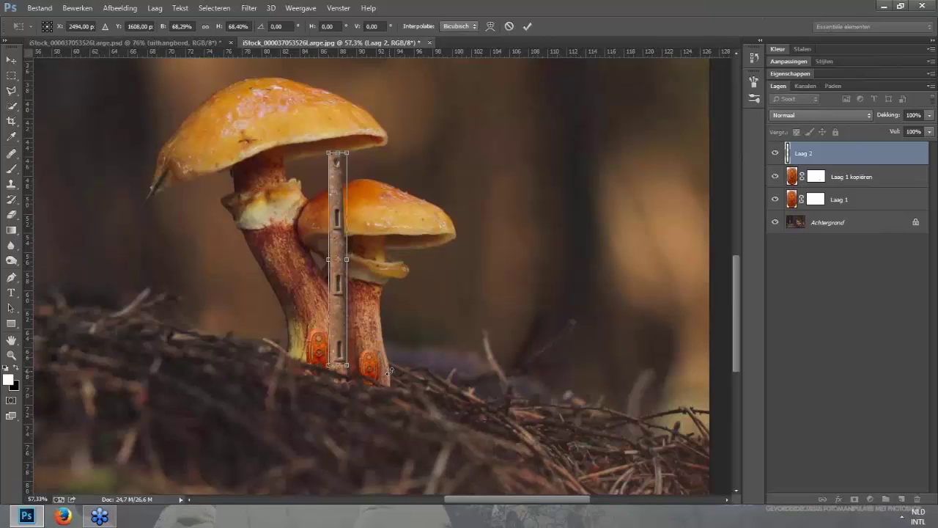
key("Right")
key("Right")
key("Right")
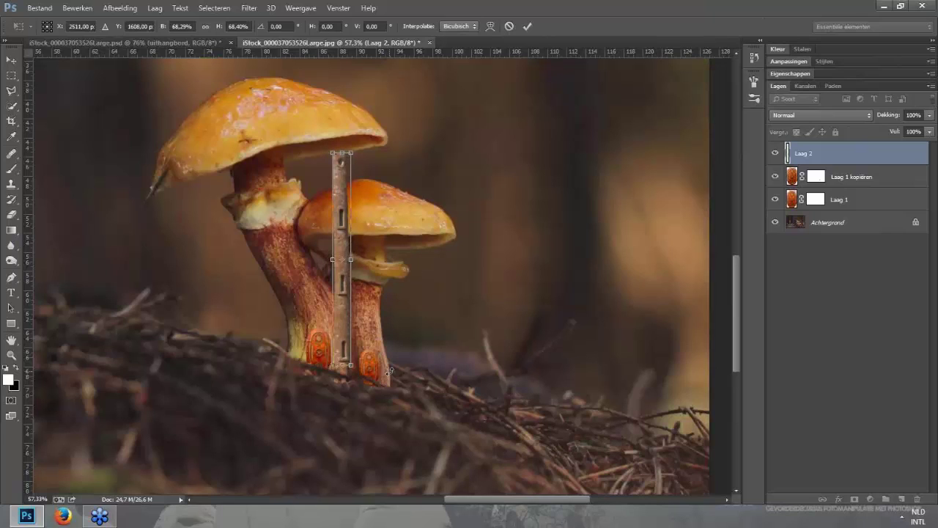
key("Right")
key("Right")
key("Right")
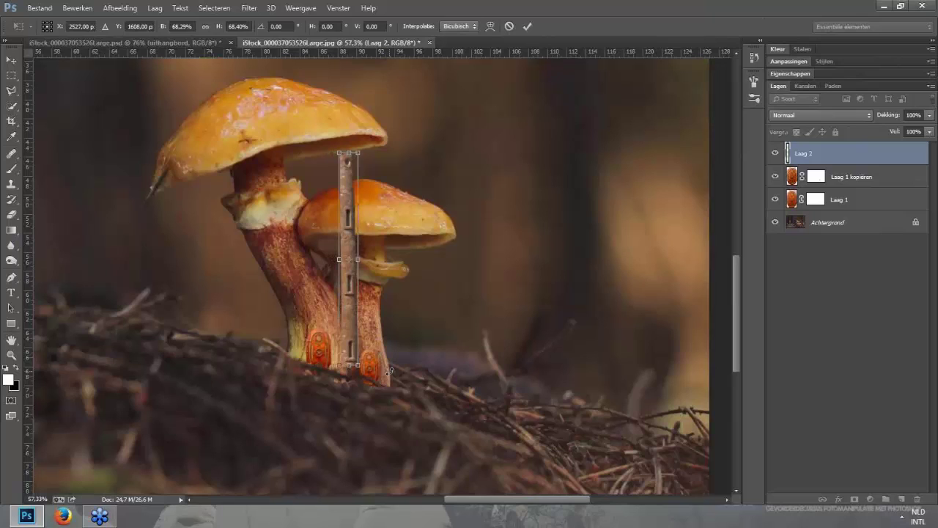
key("Left")
key("Left")
key("Left")
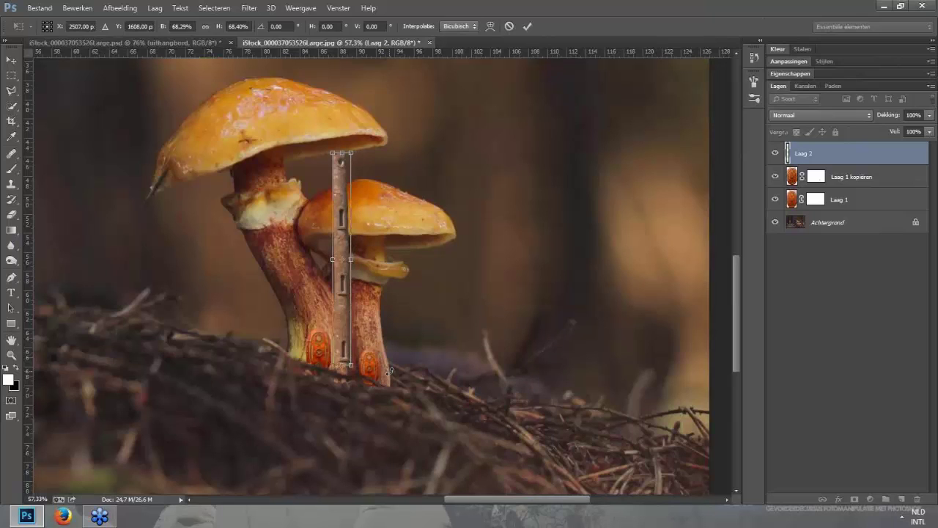
key("Left")
key("Left")
key("Left")
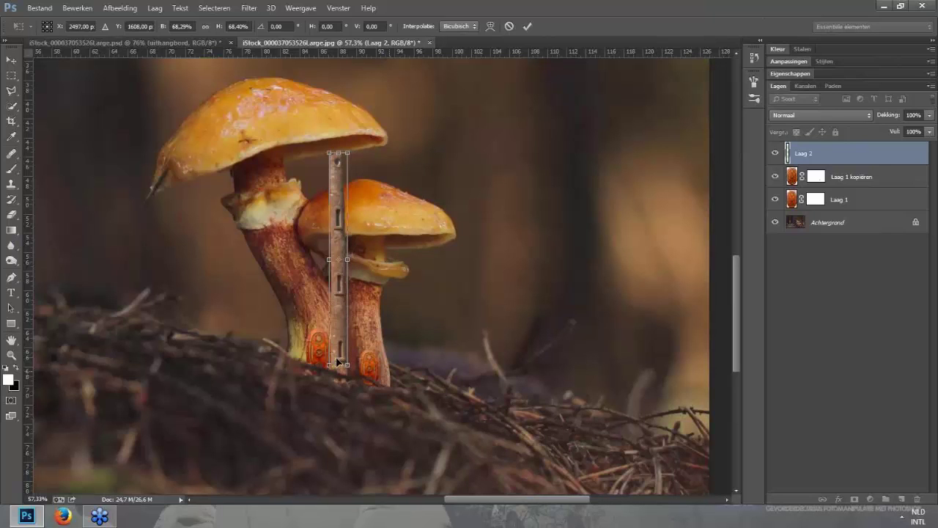
scroll(337, 363, "up", 5, "alt")
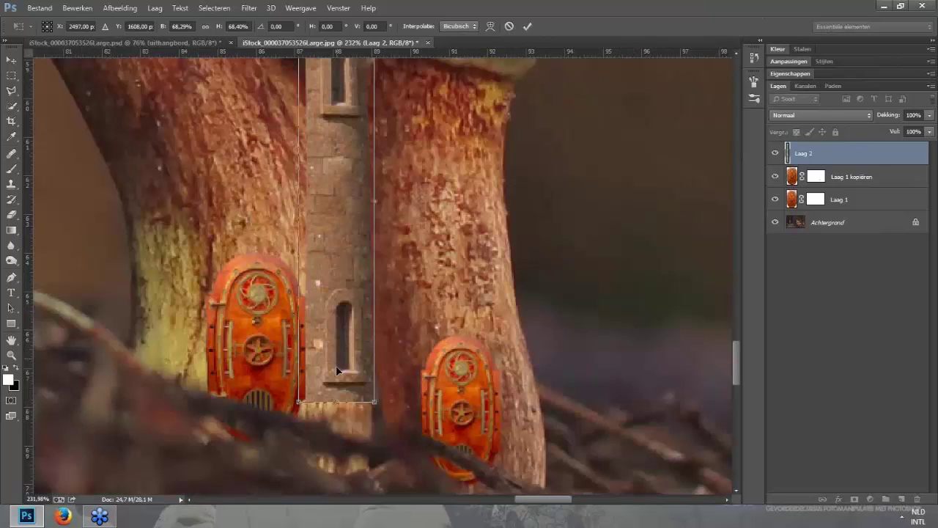
key("Return")
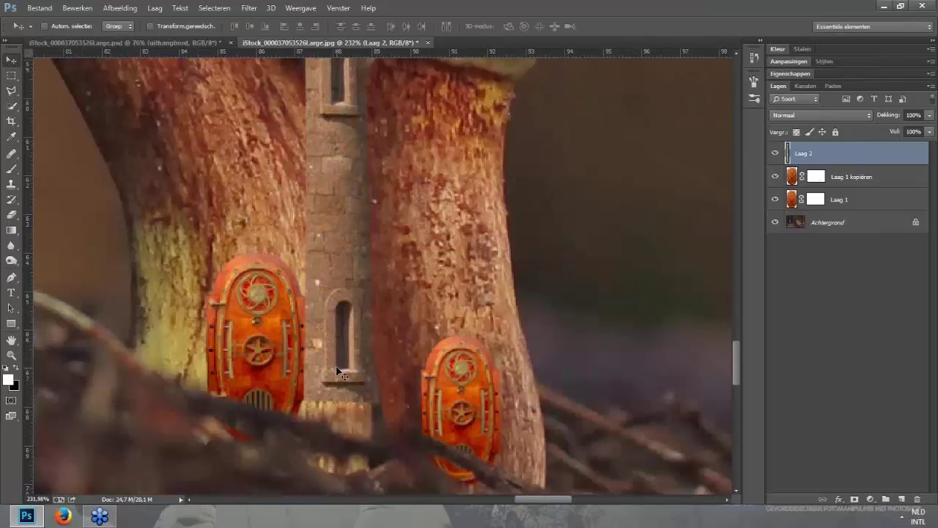
Step: Zoom out and pan to frame the mushrooms and the tower
scroll(352, 352, "down", 1, "alt")
scroll(366, 329, "down", 3, "alt")
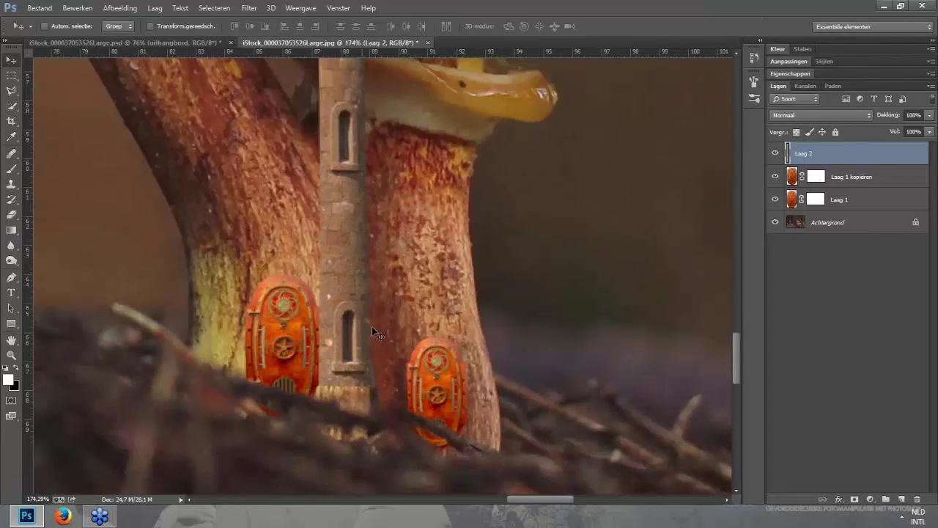
scroll(388, 286, "down", 2, "alt")
left_click_drag(396, 270, 330, 337)
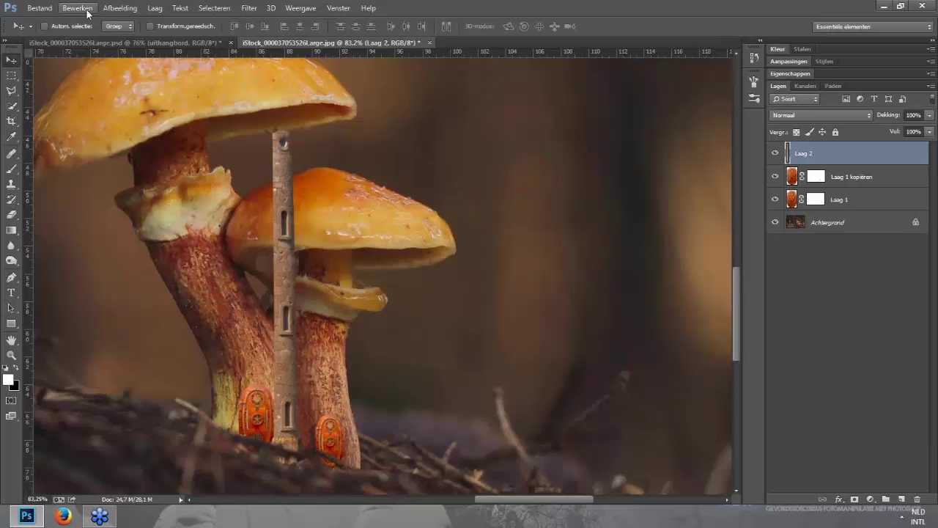
Step: Apply Edit > Puppet Warp (Bewerken > Marionet verdraaien) to the tower strip
left_click(87, 14)
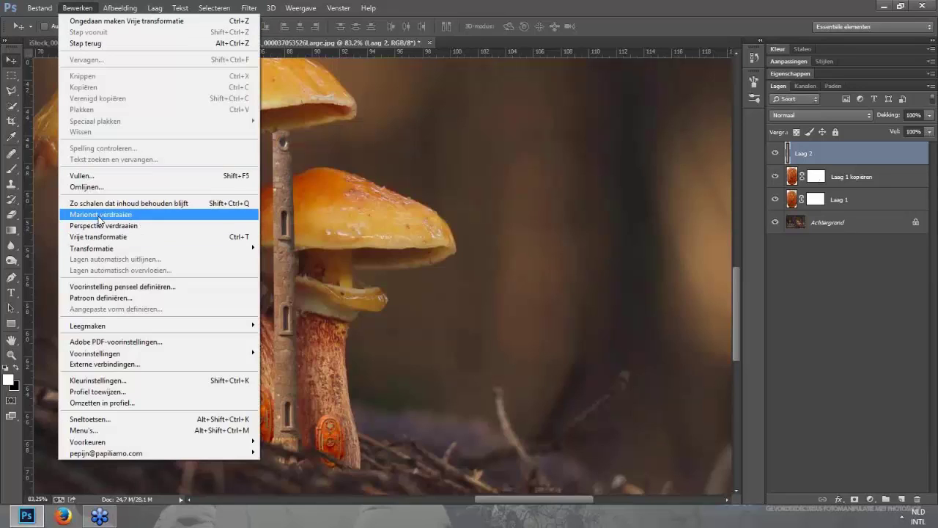
key("Return")
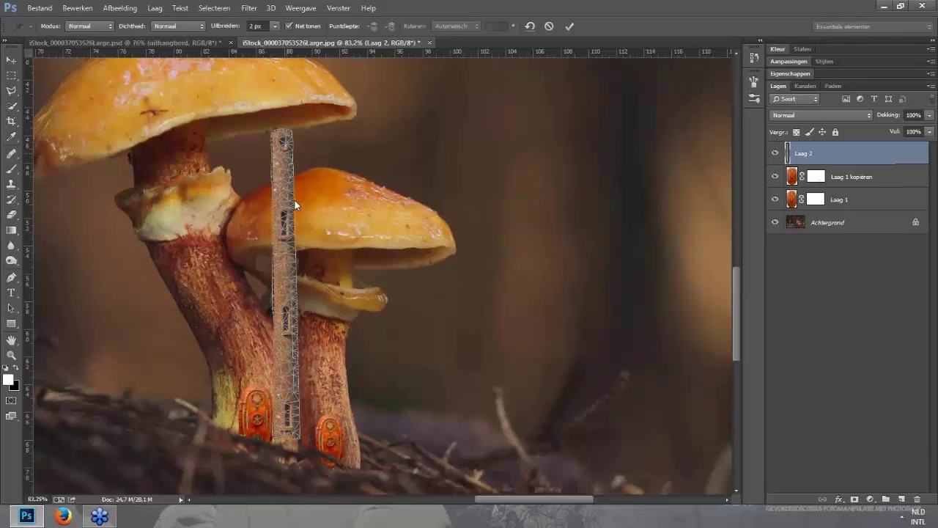
Step: Pin the tower's top and bottom, hide the mesh, and bend its middle and upper part left
left_click(282, 140)
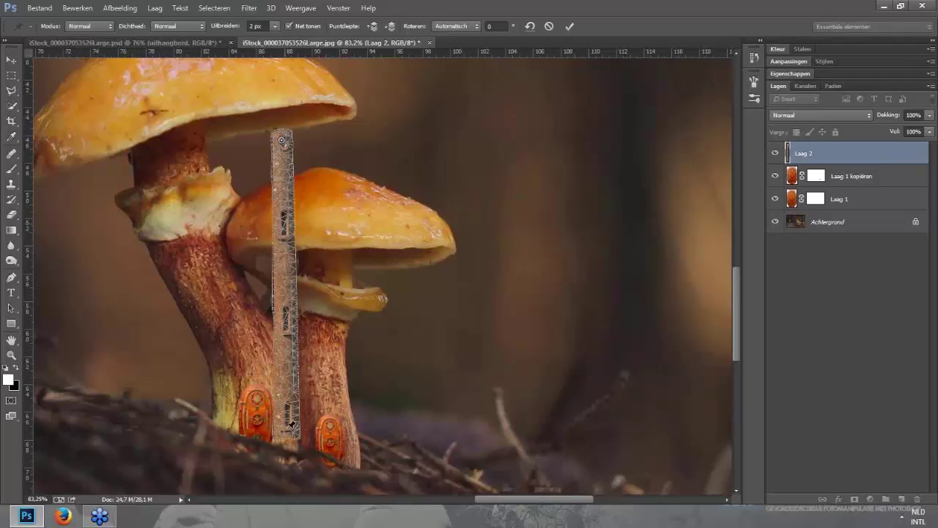
left_click(291, 423)
key("ctrl+h")
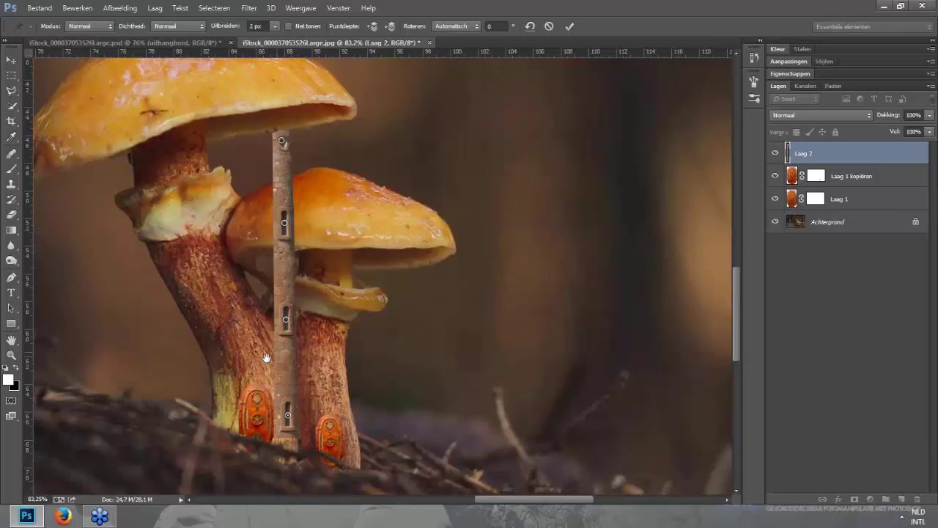
scroll(266, 358, "up", 3)
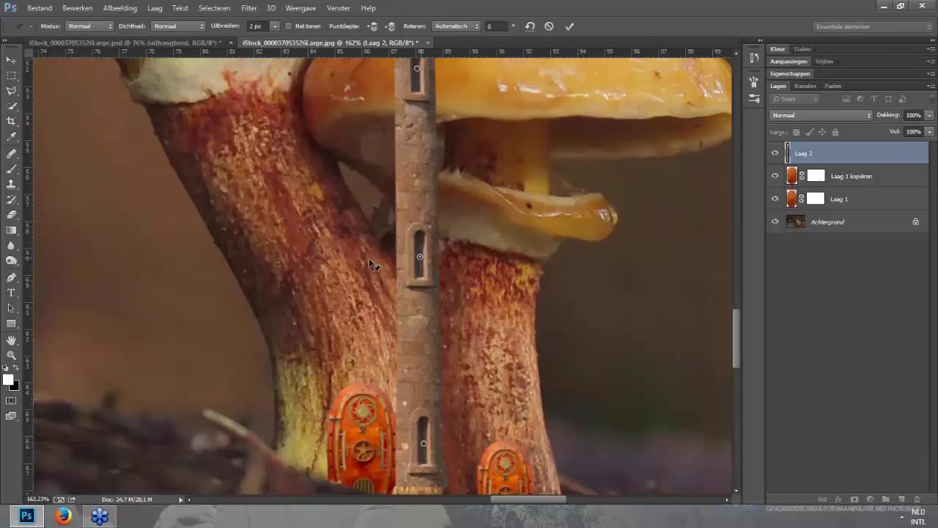
left_click_drag(419, 255, 378, 264)
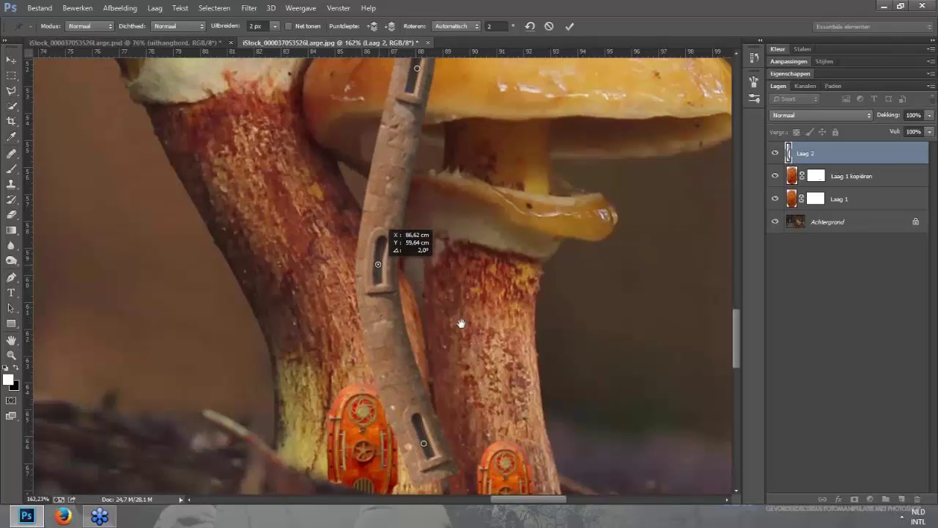
left_click_drag(461, 323, 490, 426)
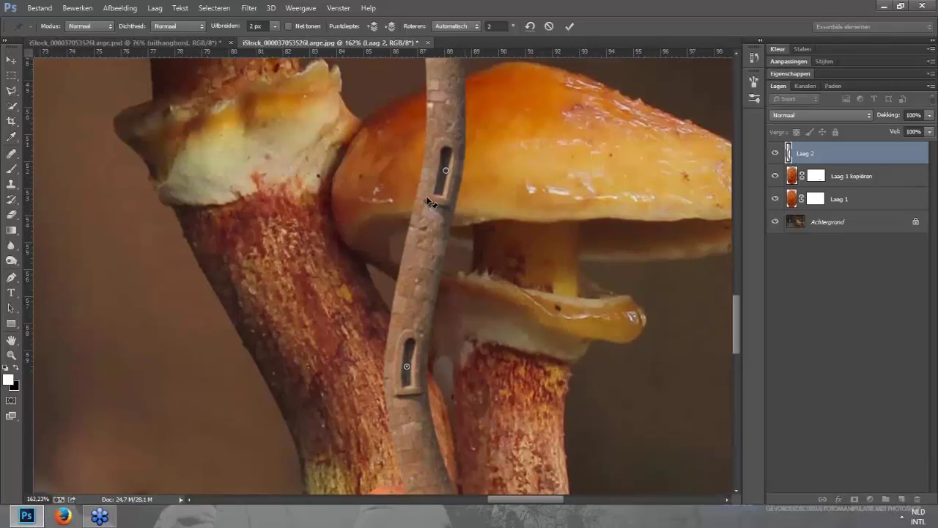
mouse_move(446, 170)
left_mouse_down()
mouse_move(318, 234)
mouse_move(355, 237)
left_mouse_up()
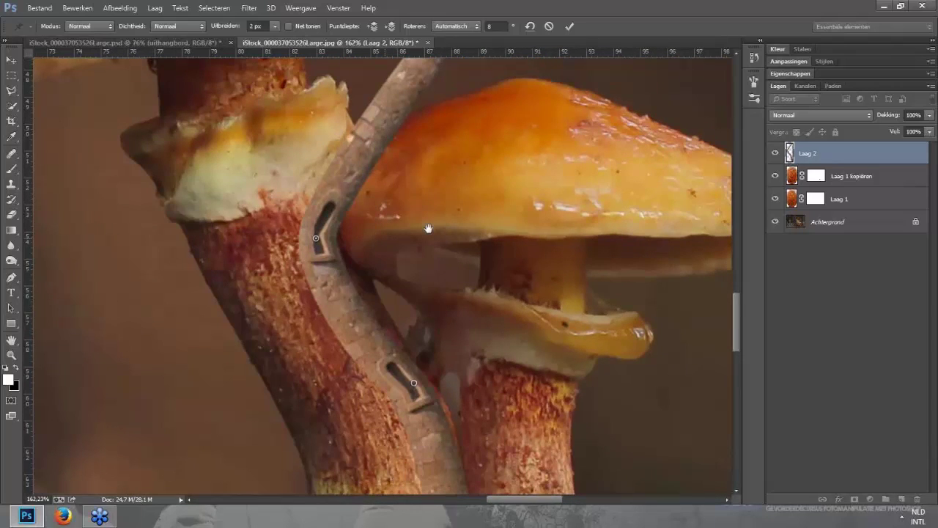
Step: Add a top pin, angle the tower diagonally along the left stem, and remove the extra pin
left_click(357, 135)
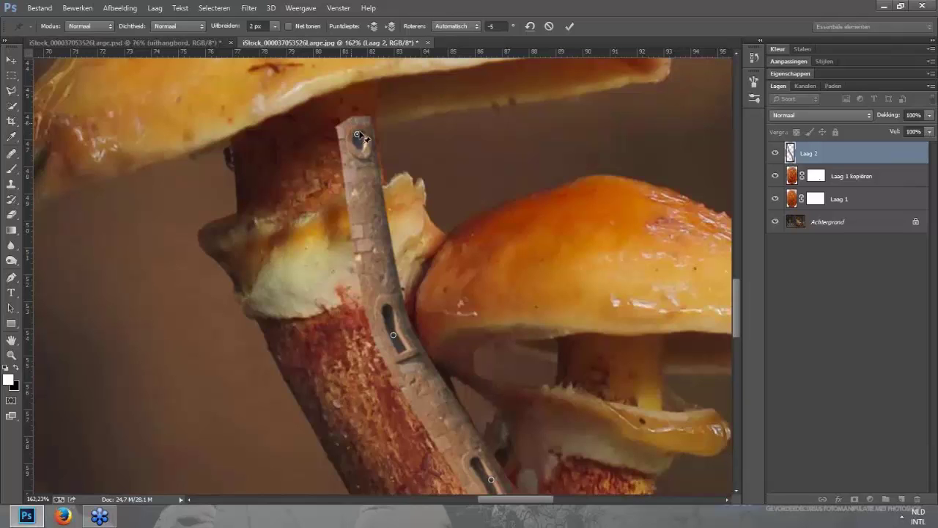
left_click_drag(359, 135, 359, 135)
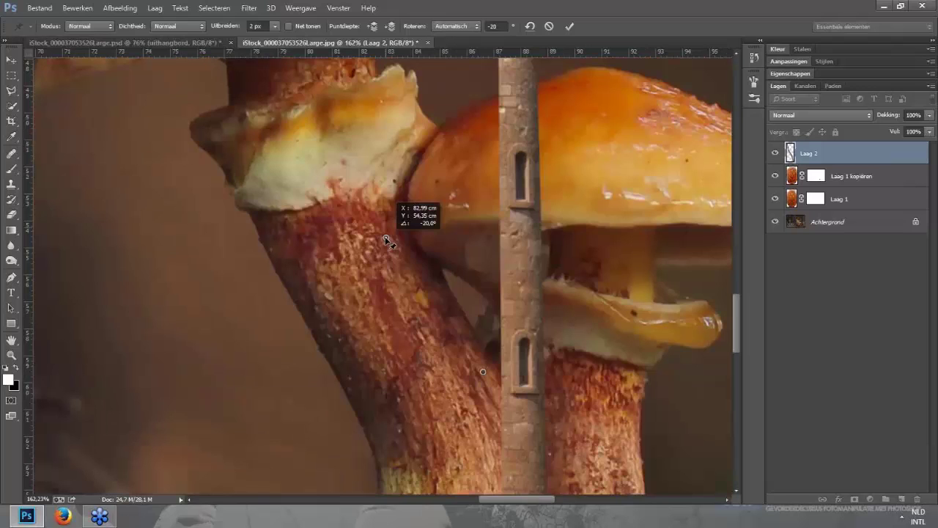
left_click_drag(387, 240, 397, 209)
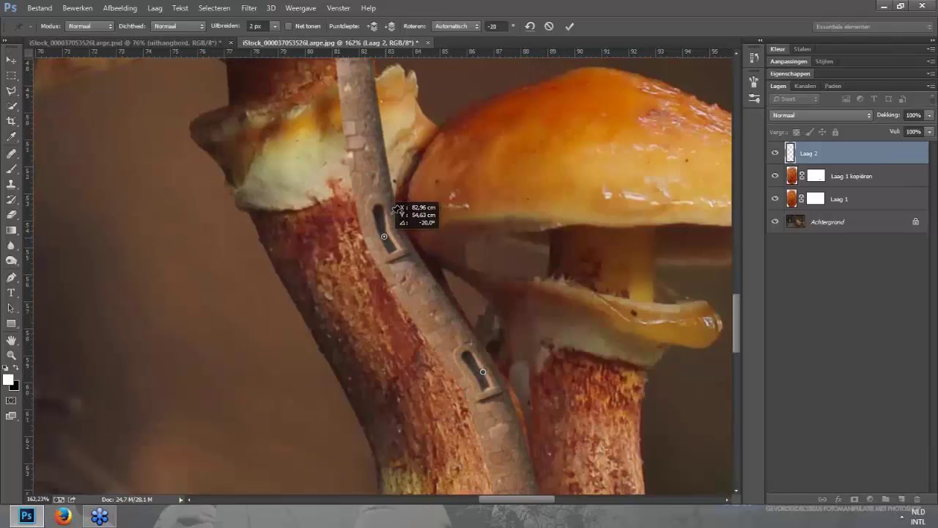
scroll(397, 210, "up", 3)
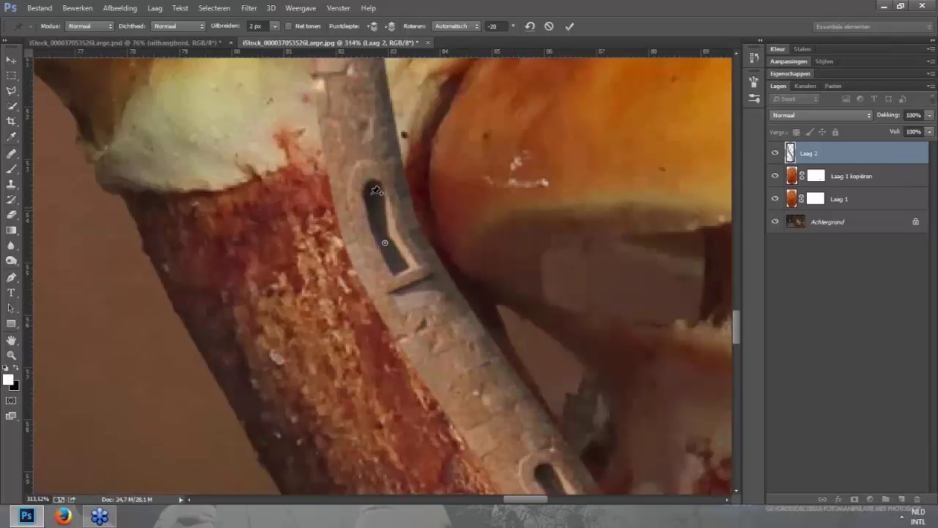
left_click(414, 209)
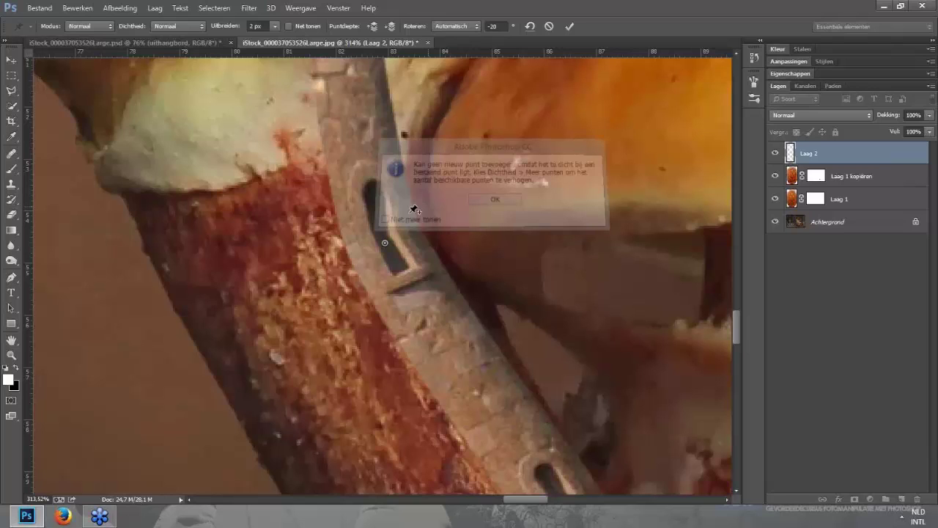
left_click_drag(387, 204, 409, 220)
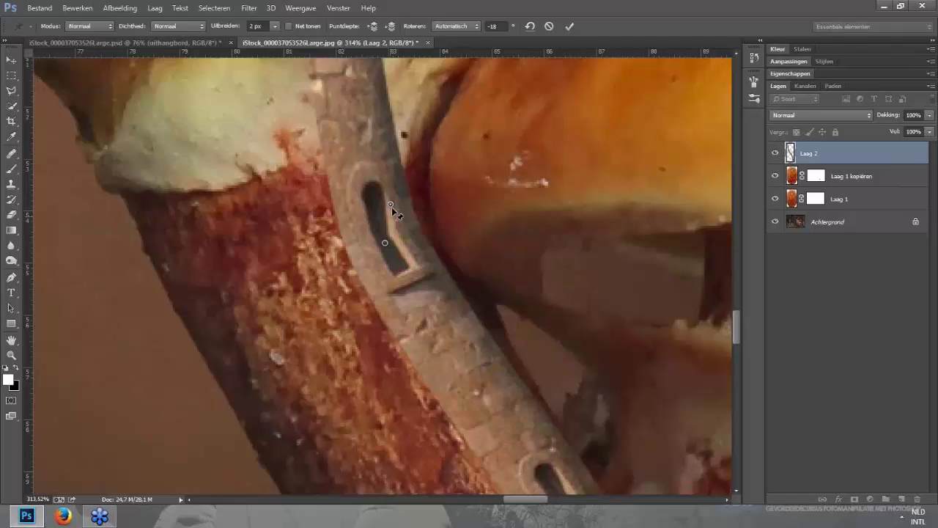
left_click_drag(391, 206, 390, 202)
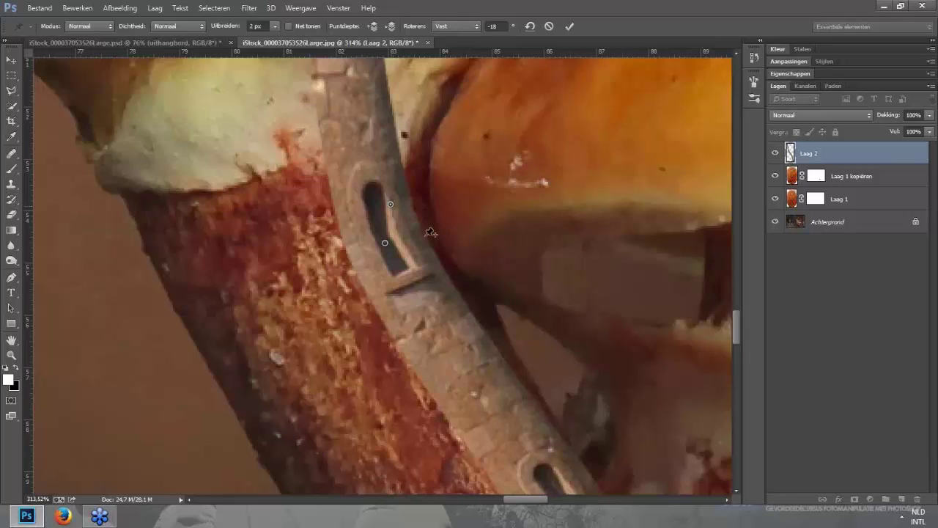
key("Delete")
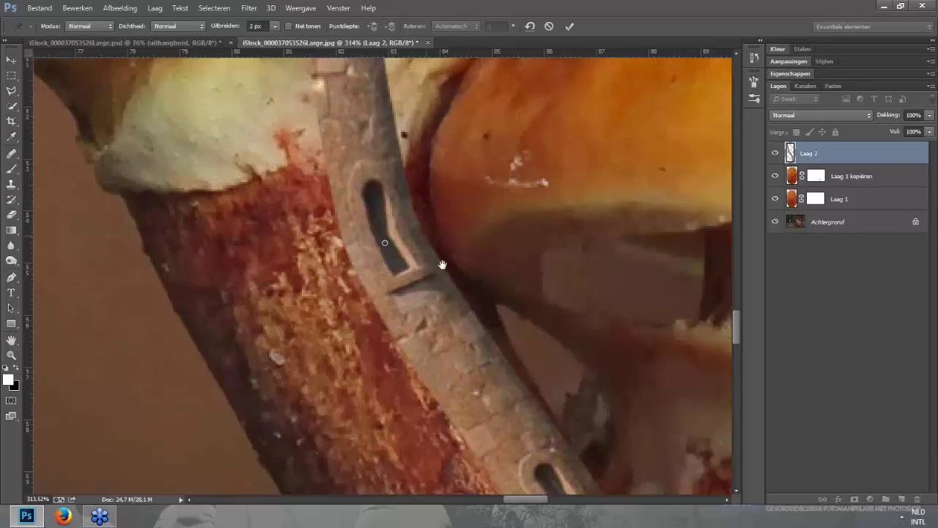
left_click_drag(442, 264, 469, 208)
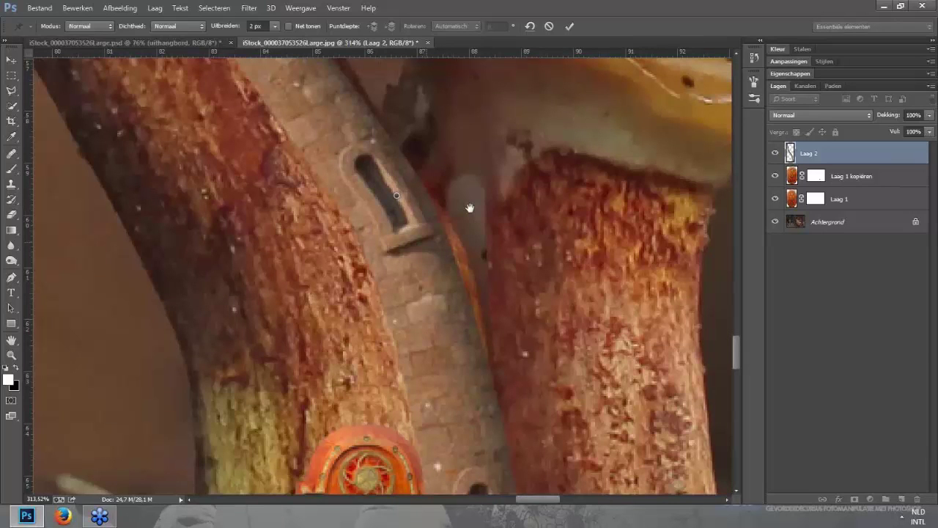
Step: Pin the tower base, rotate it upright between the doors, and commit the Puppet Warp
left_click_drag(487, 492, 480, 367)
left_click(478, 363)
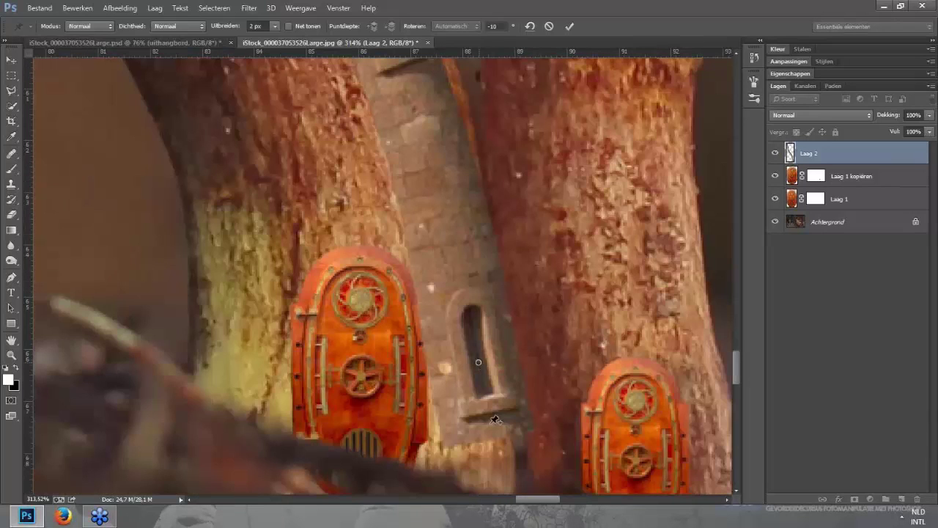
left_click(479, 360)
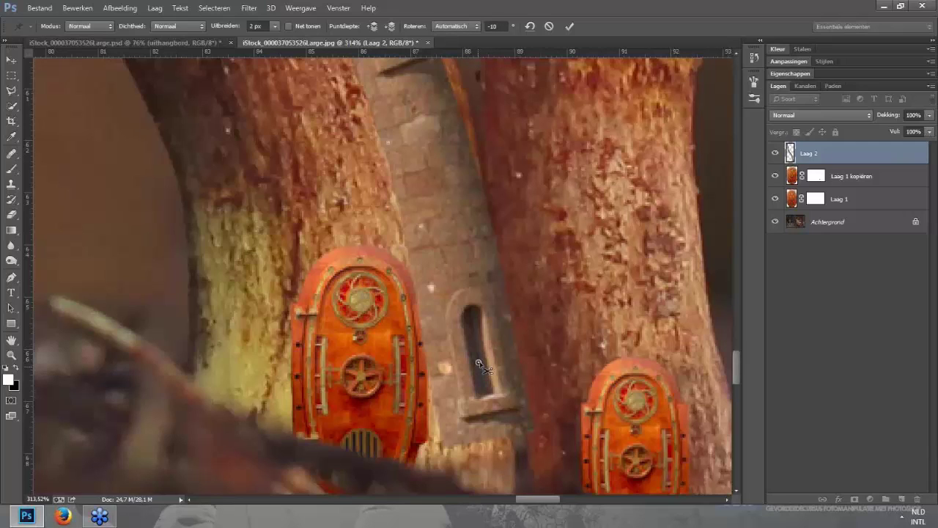
left_click_drag(482, 367, 527, 357)
left_click_drag(519, 371, 476, 365)
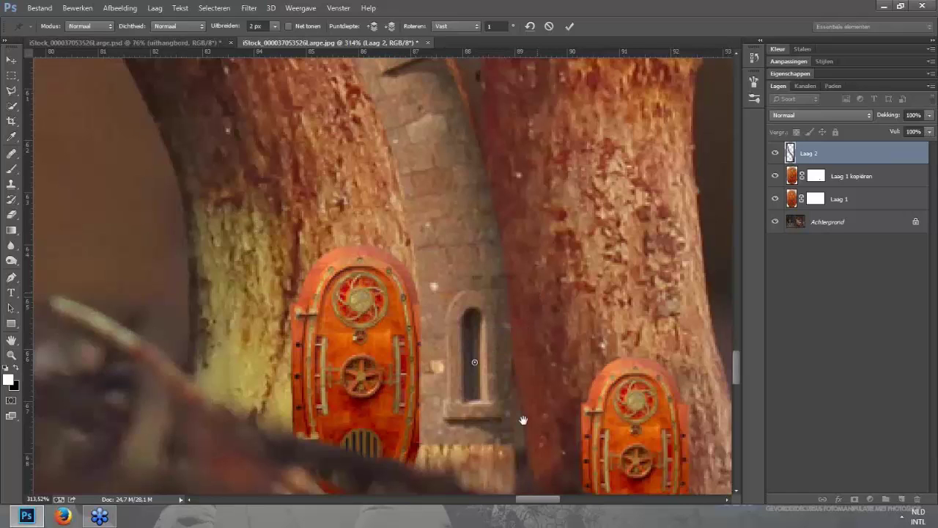
left_click_drag(524, 420, 497, 384)
key("Return")
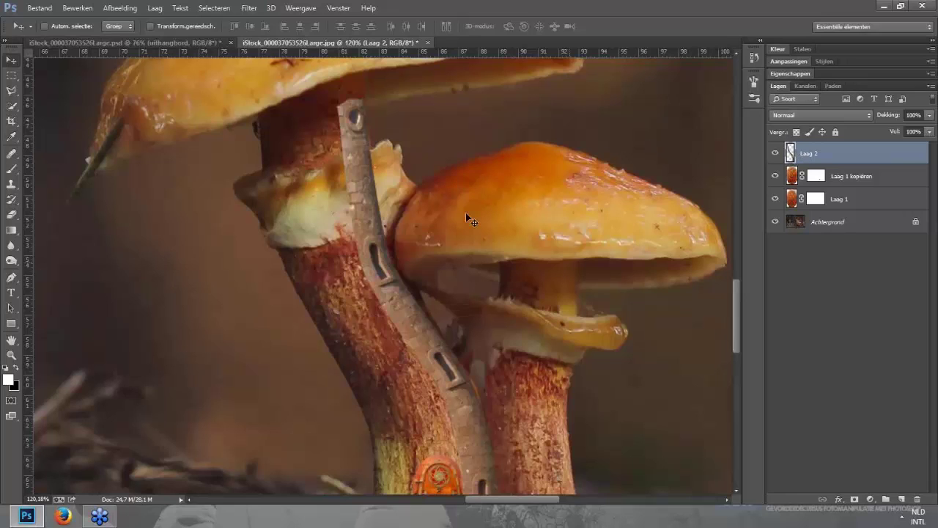
Step: Add a layer mask to Laag 2 and set a 25 px black brush at the tower's top
left_click(854, 500)
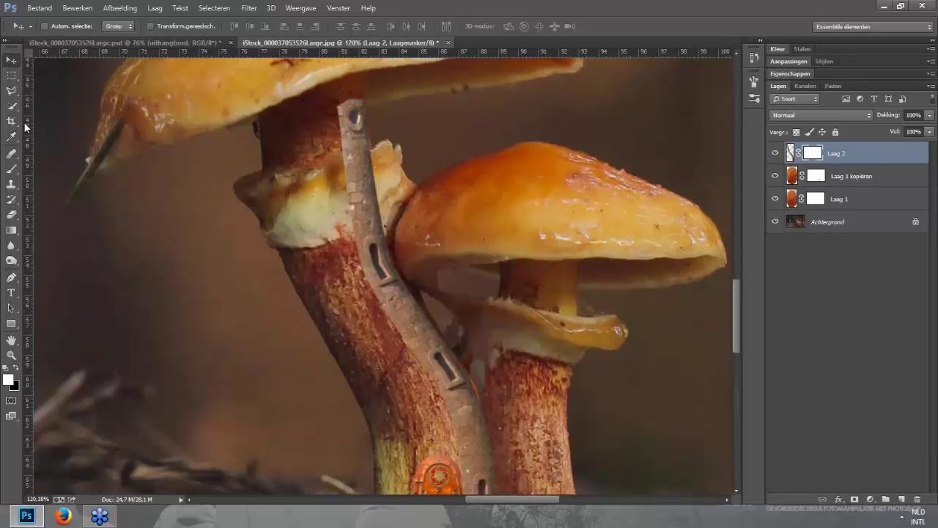
left_click(11, 170)
right_click(227, 261)
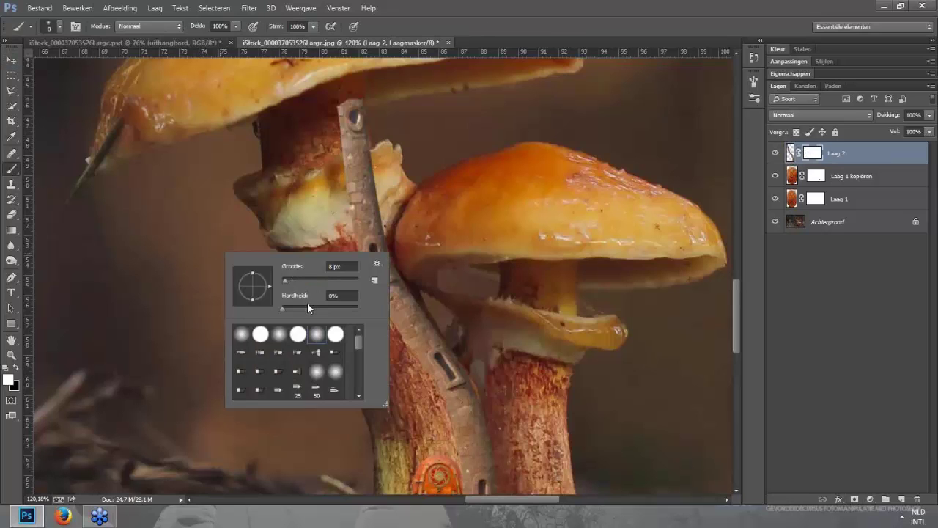
key("Return")
scroll(351, 150, "up", 3, "alt")
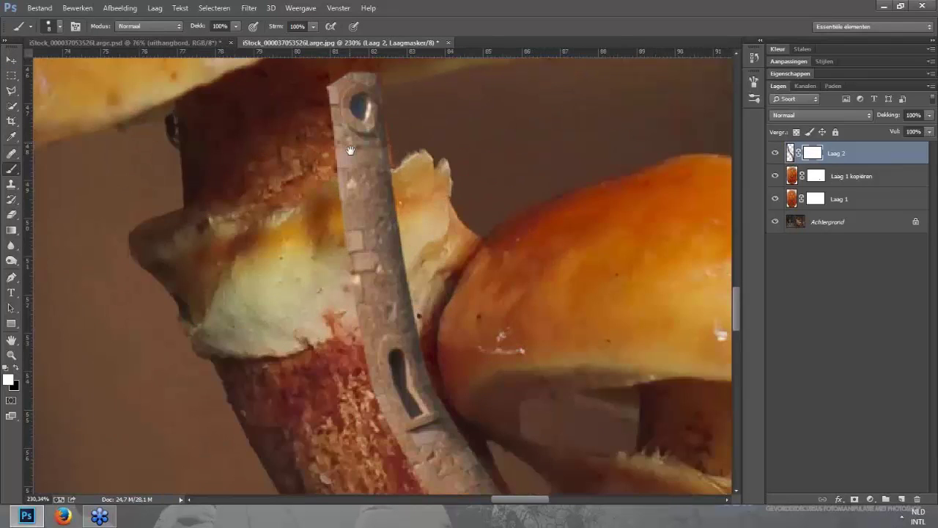
left_click_drag(351, 151, 351, 217)
key("bracketright")
key("bracketright")
key("bracketright")
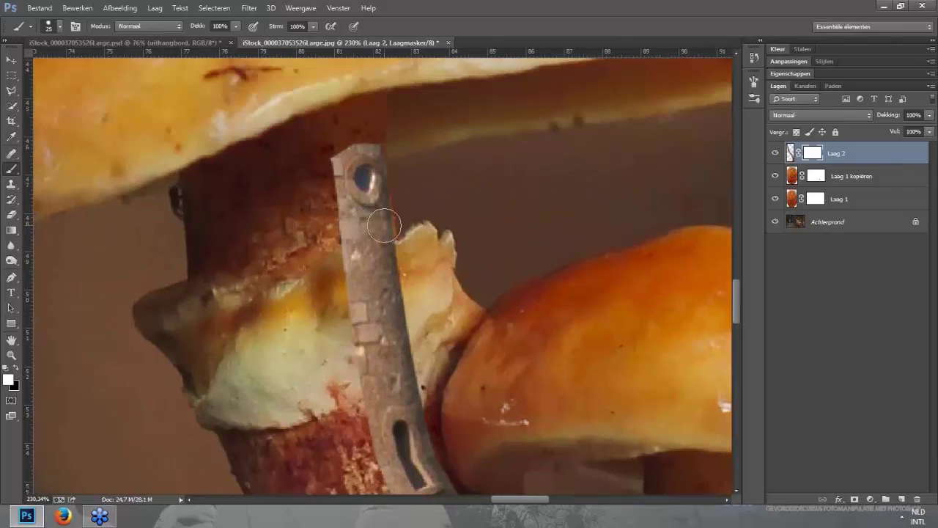
key("x")
Step: Paint black on the mask to hide the tower's top edge under the small mushroom's cap
left_click_drag(347, 214, 404, 183)
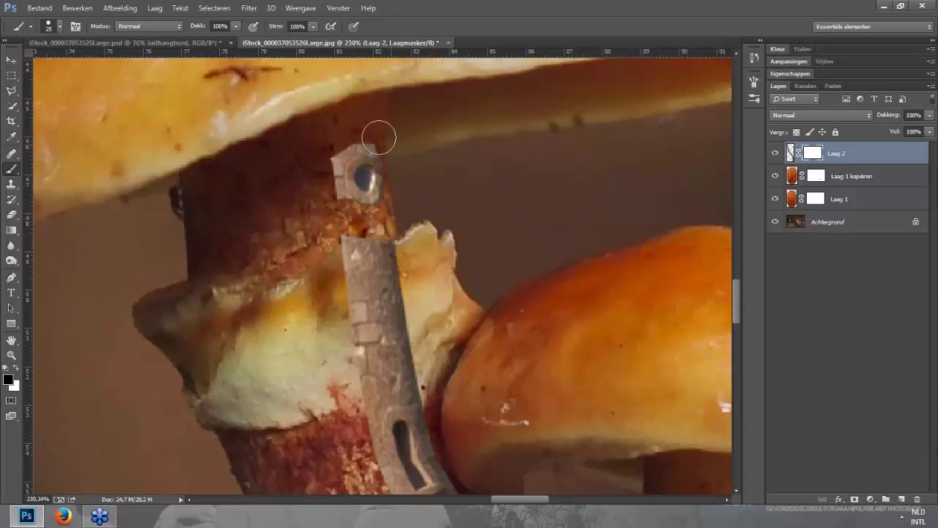
mouse_move(379, 134)
left_mouse_down()
mouse_move(328, 149)
mouse_move(321, 199)
mouse_move(331, 197)
left_mouse_up()
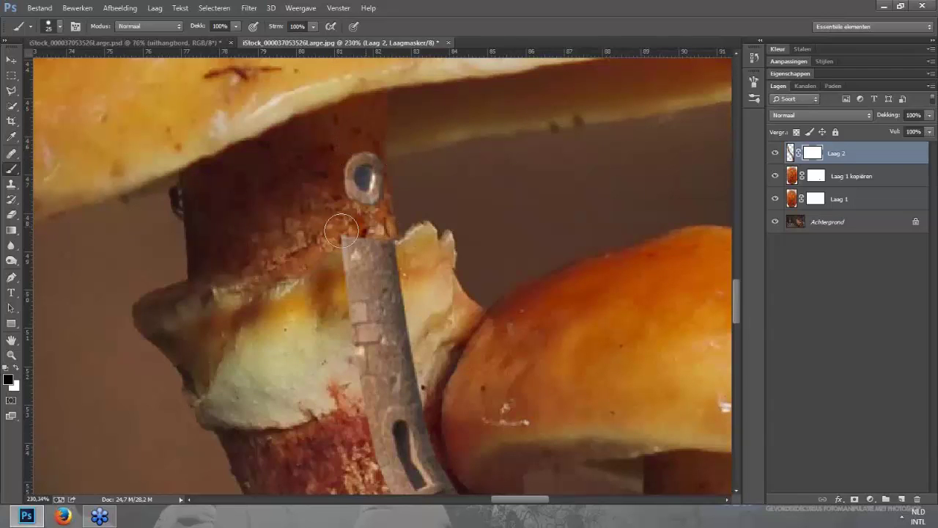
left_click_drag(344, 246, 385, 307)
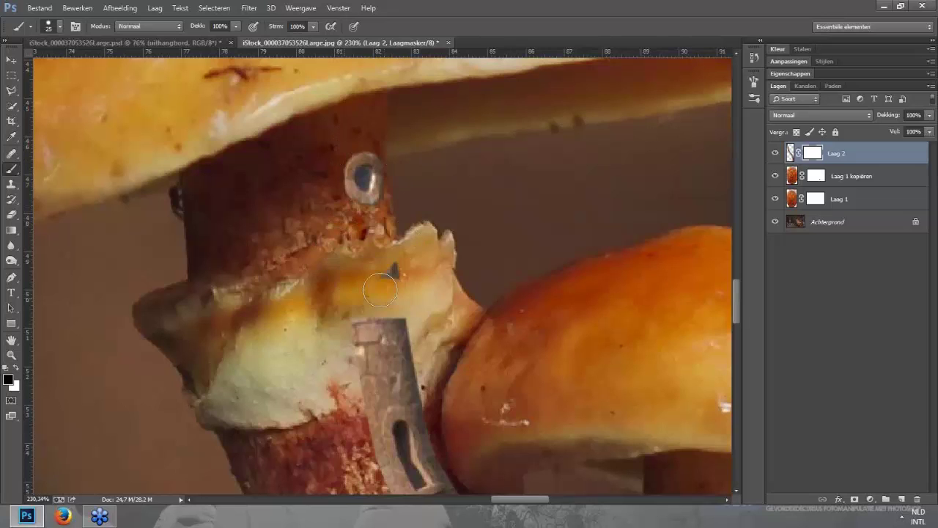
left_click_drag(447, 329, 420, 168)
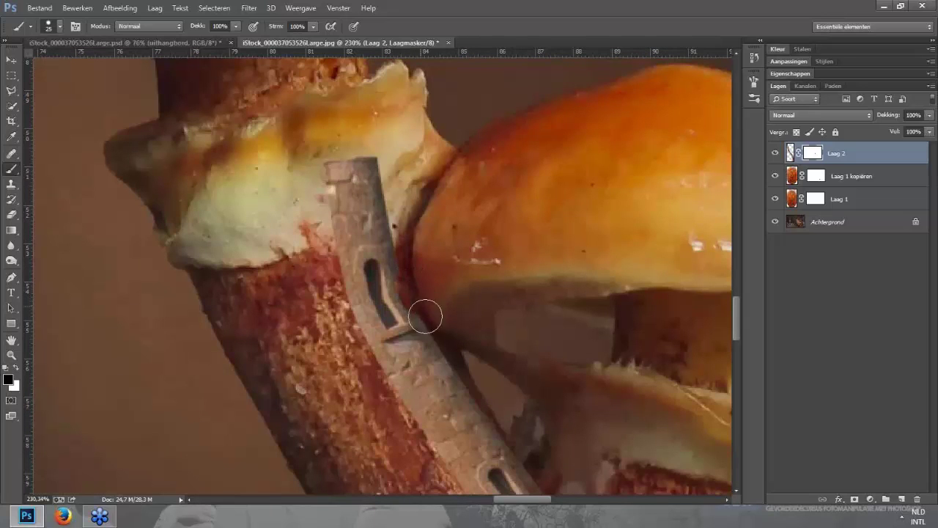
left_click_drag(400, 250, 339, 219)
mouse_move(370, 173)
left_mouse_down()
mouse_move(329, 210)
mouse_move(345, 150)
left_mouse_up()
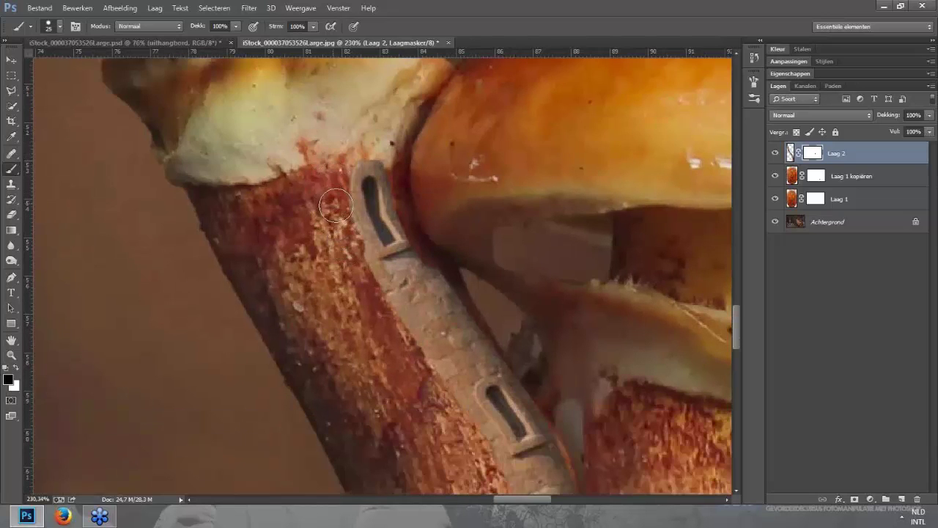
Step: Hide the tower section below the top window and where it overlaps the stem edge
left_click_drag(346, 225, 429, 262)
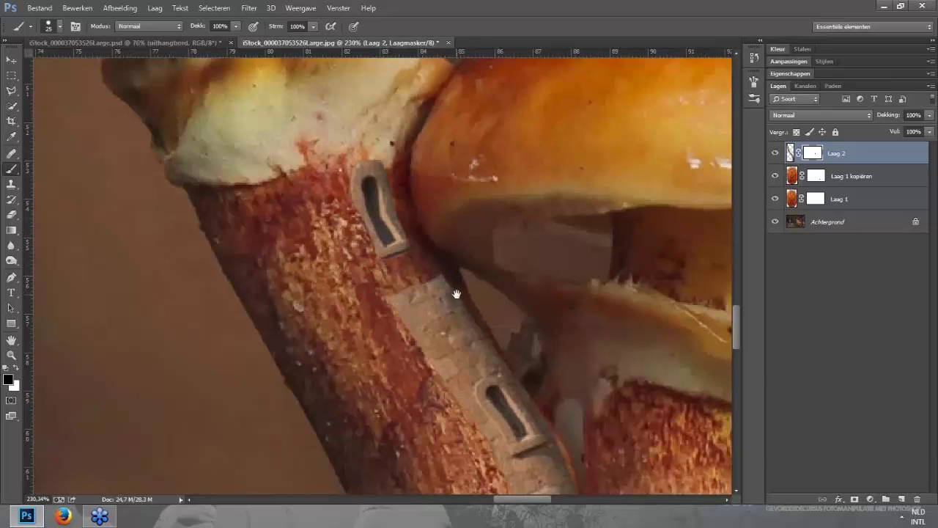
left_click_drag(456, 294, 328, 235)
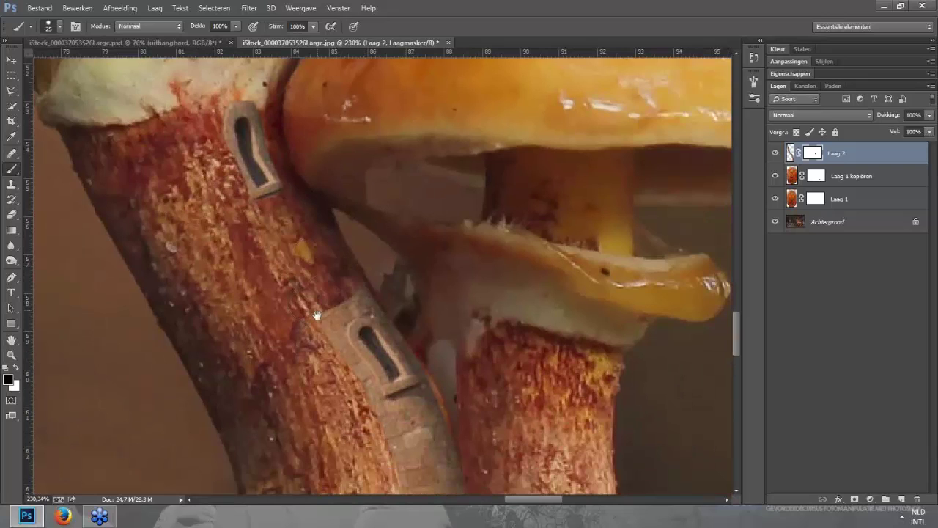
left_click_drag(317, 316, 269, 201)
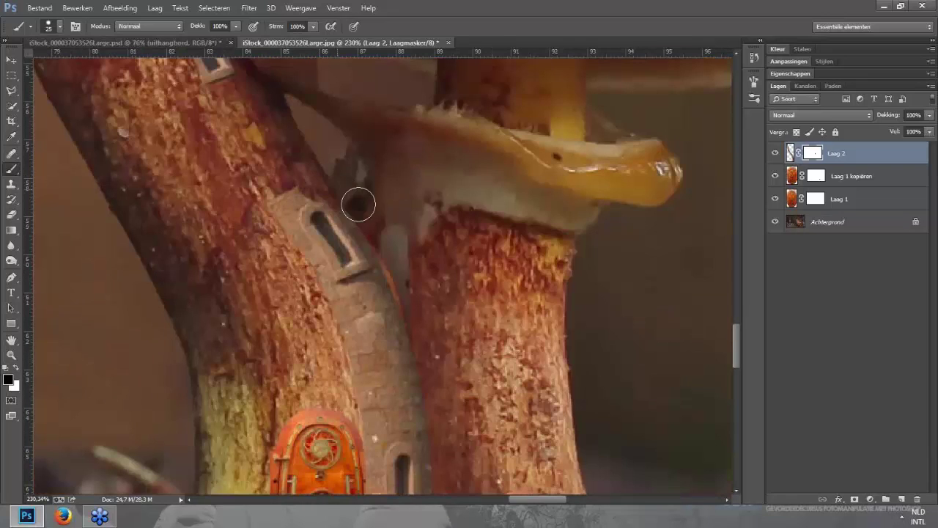
mouse_move(359, 204)
left_mouse_down()
mouse_move(372, 235)
mouse_move(365, 222)
left_mouse_up()
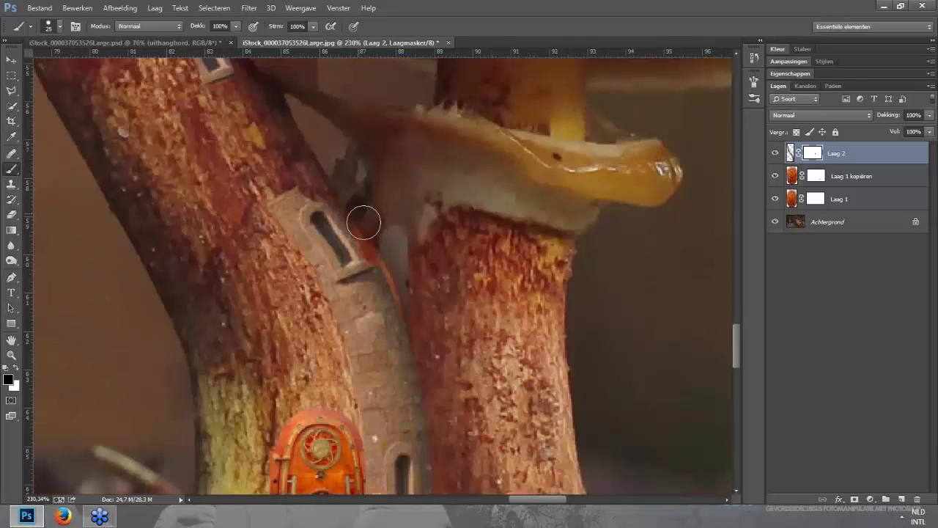
mouse_move(300, 184)
left_mouse_down()
mouse_move(279, 213)
mouse_move(315, 286)
mouse_move(339, 307)
mouse_move(370, 297)
mouse_move(362, 291)
mouse_move(398, 276)
mouse_move(388, 261)
mouse_move(400, 283)
left_mouse_up()
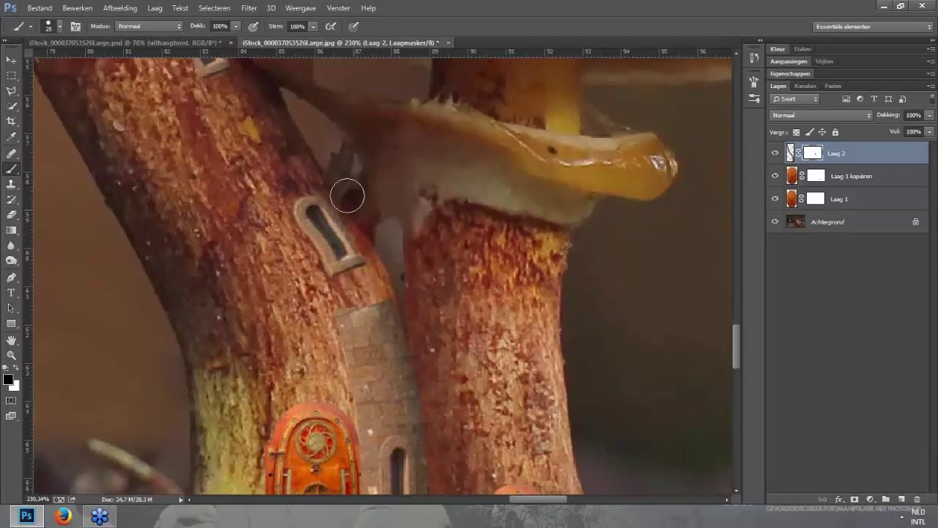
mouse_move(345, 323)
left_mouse_down()
mouse_move(285, 183)
mouse_move(330, 205)
mouse_move(308, 235)
mouse_move(356, 254)
mouse_move(315, 254)
mouse_move(305, 289)
mouse_move(315, 308)
mouse_move(297, 293)
mouse_move(326, 277)
mouse_move(323, 301)
mouse_move(337, 271)
mouse_move(312, 286)
mouse_move(355, 286)
mouse_move(308, 279)
mouse_move(279, 318)
mouse_move(307, 326)
mouse_move(306, 407)
mouse_move(398, 404)
left_mouse_up()
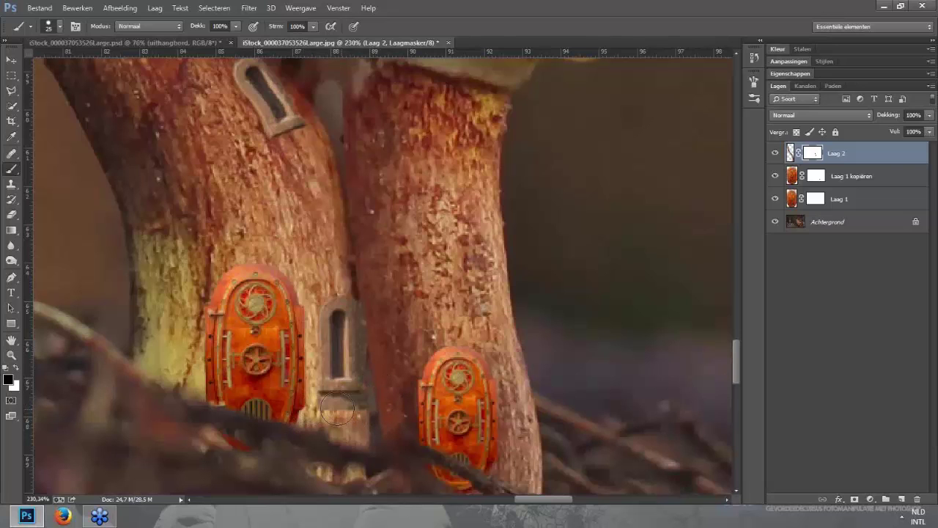
Step: Mask out the grey stone below the small window and blend its right edge into the stem bark
scroll(337, 411, "up", 3)
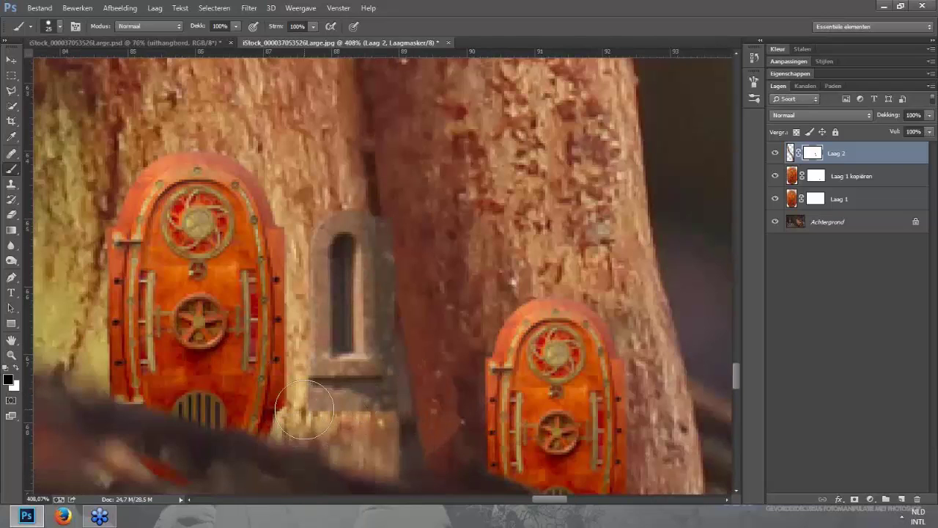
mouse_move(304, 410)
left_mouse_down()
mouse_move(349, 404)
mouse_move(312, 412)
left_mouse_up()
left_click_drag(312, 409, 303, 407)
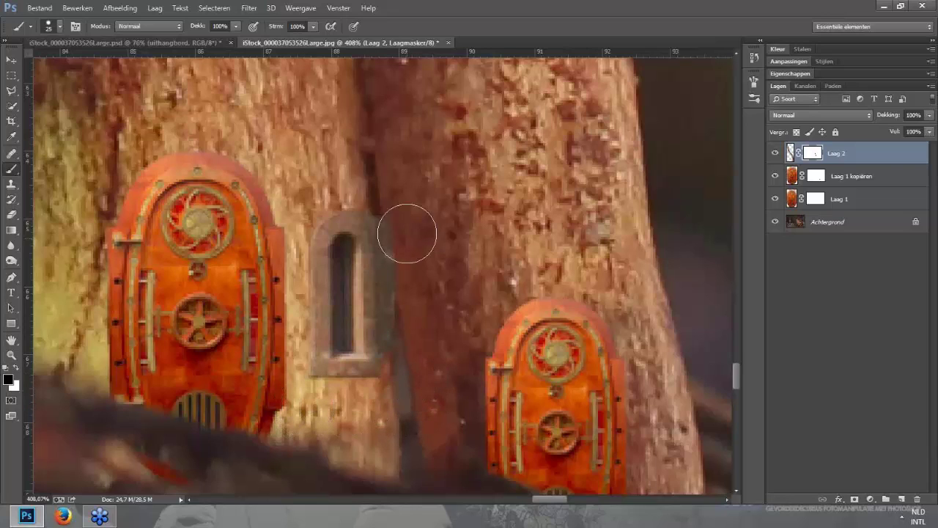
mouse_move(401, 216)
left_mouse_down()
mouse_move(404, 226)
mouse_move(394, 198)
mouse_move(427, 303)
mouse_move(412, 353)
left_mouse_up()
mouse_move(413, 287)
left_mouse_down()
mouse_move(394, 189)
mouse_move(385, 189)
left_mouse_up()
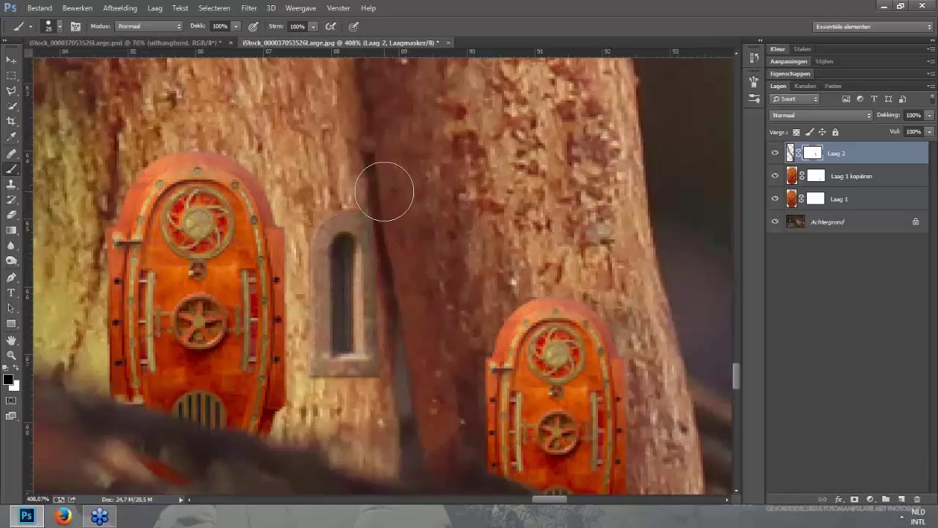
scroll(444, 350, "down", 1)
scroll(422, 341, "down", 1)
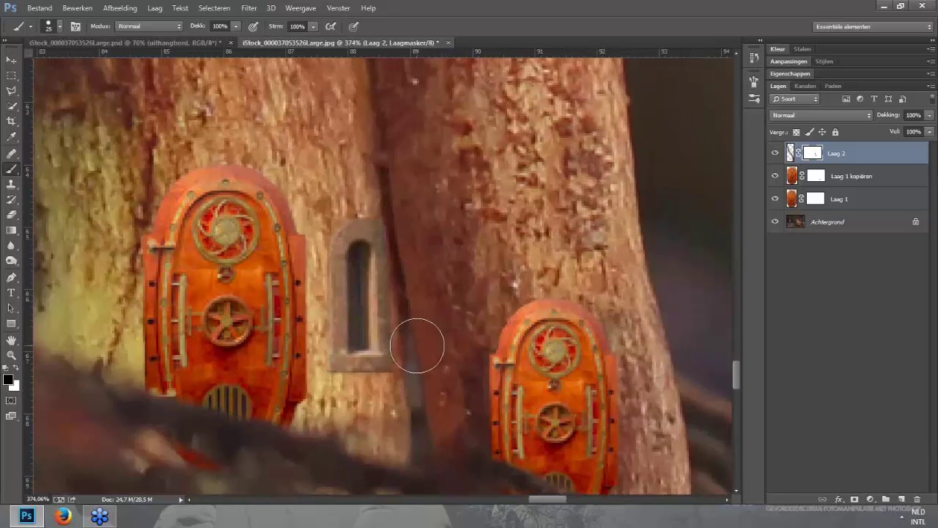
mouse_move(416, 346)
left_mouse_down()
mouse_move(415, 280)
mouse_move(416, 364)
left_mouse_up()
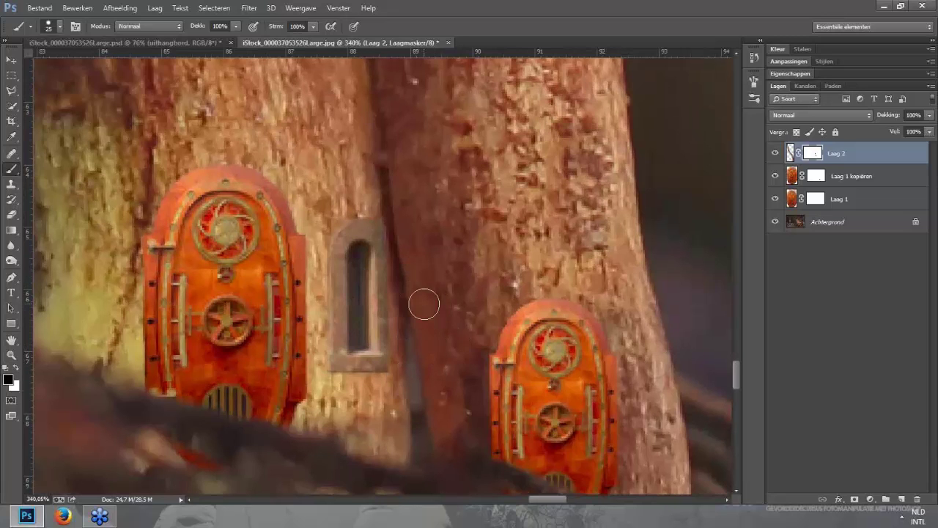
scroll(423, 303, "down", 10)
scroll(424, 266, "down", 3)
scroll(411, 293, "down", 3)
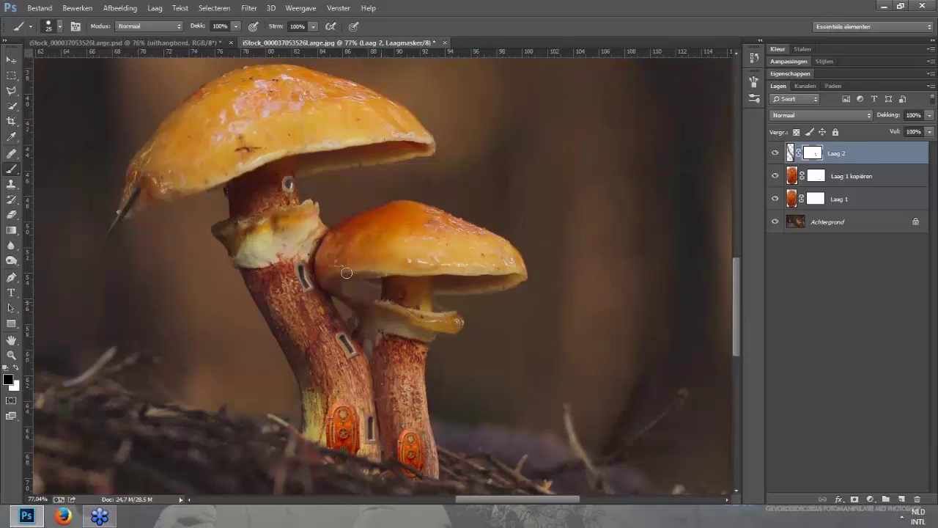
Step: Start a Puppet Warp on the tower strip with pins on the upper stem and doors
left_click(86, 14)
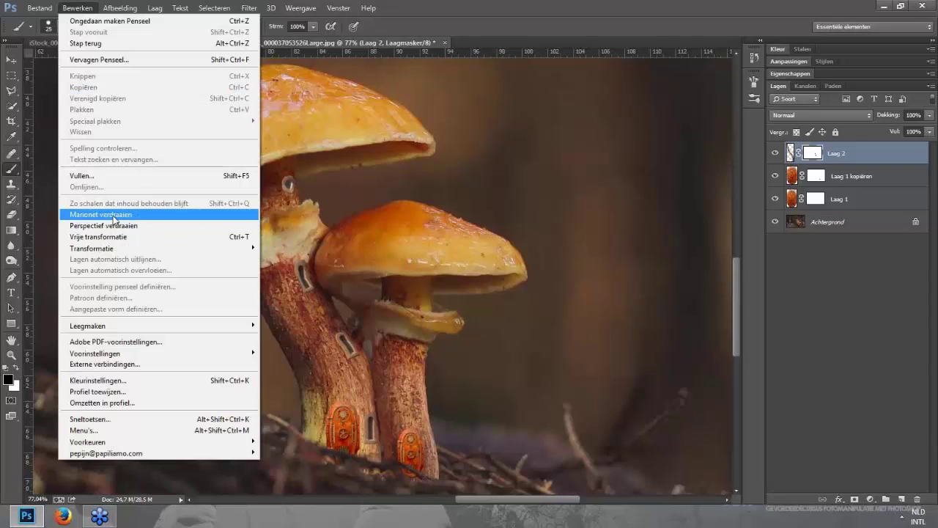
left_click(114, 214)
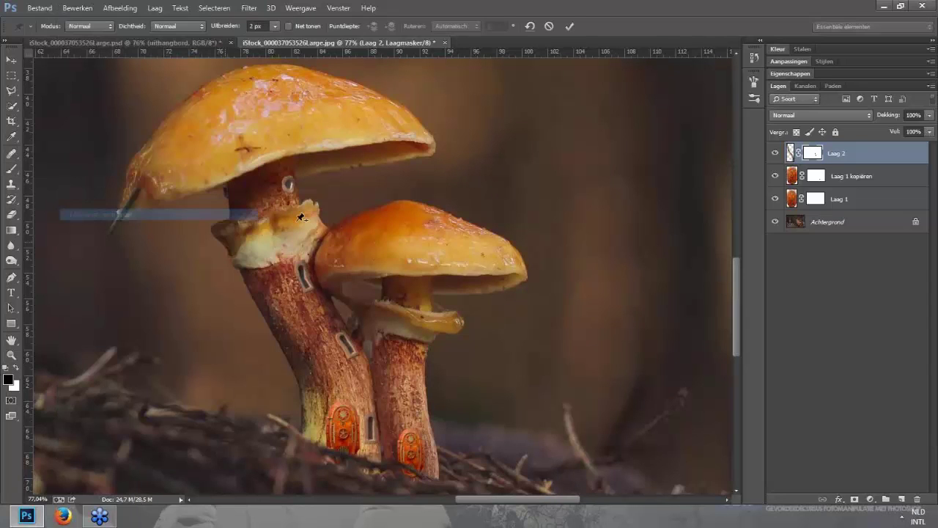
left_click(305, 275)
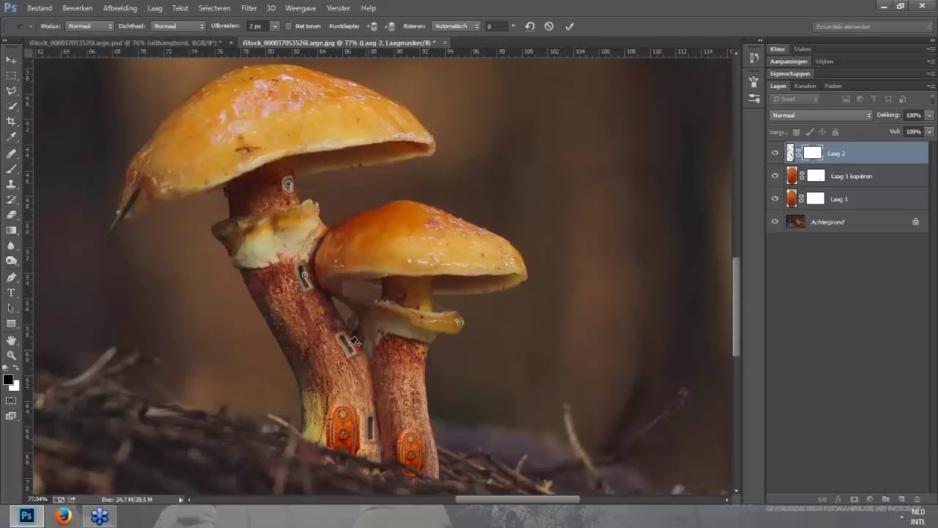
left_click(372, 430)
left_click(348, 342)
left_click(248, 189)
left_click(352, 341)
Step: Drag the upper pins to bend the strip along the stem and under the cap, and commit
left_click(371, 430)
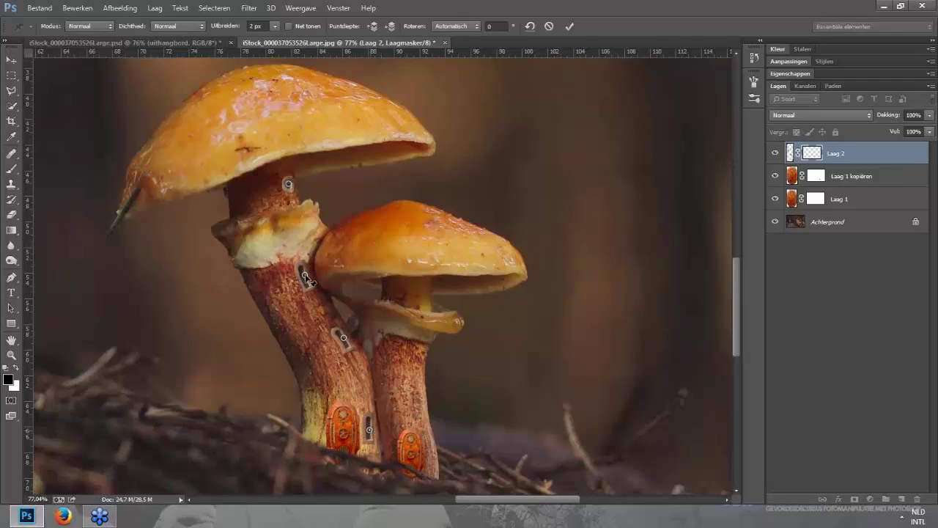
left_click_drag(315, 286, 336, 299)
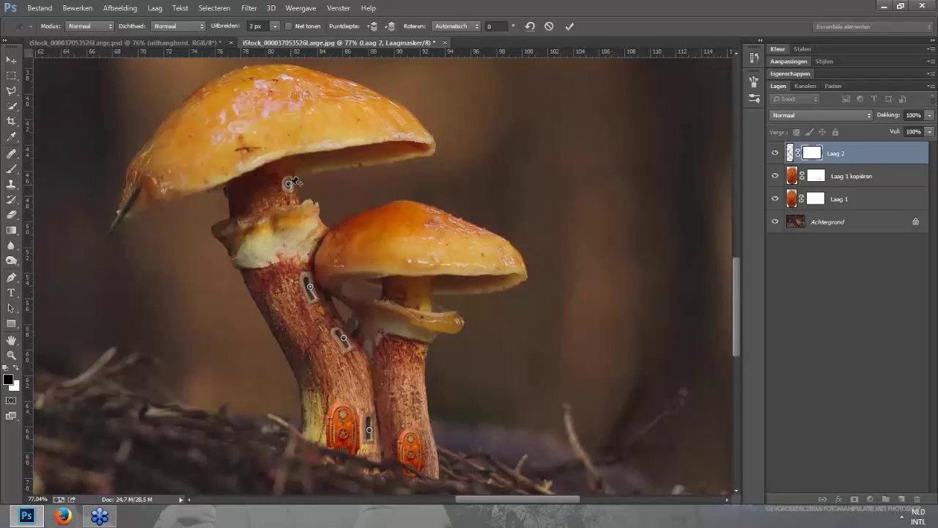
left_click_drag(291, 182, 288, 187)
key("Return")
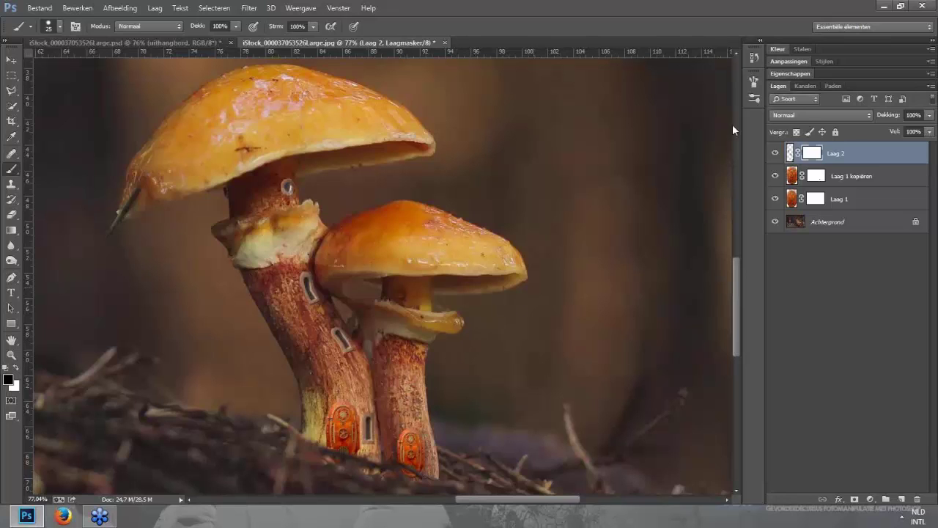
Step: Open Broadway+tower.JPG from the desktop as a new Photoshop document
left_click_drag(394, 5, 466, 34)
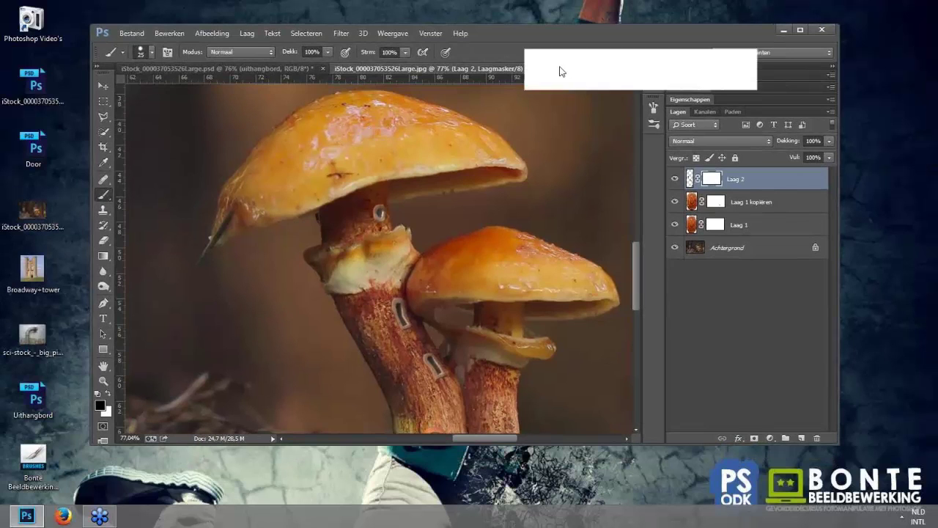
left_click_drag(560, 72, 606, 62)
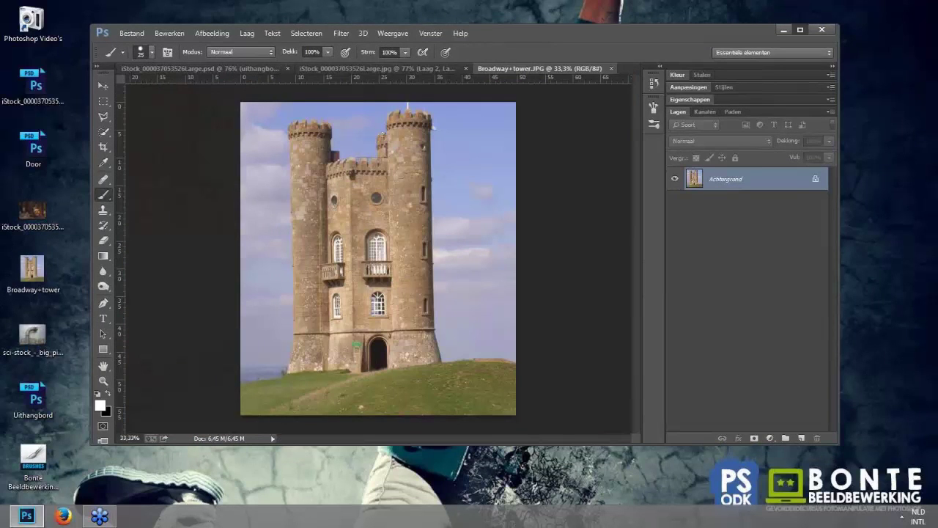
left_click(800, 30)
Step: Select the central arch with an elliptical marquee plus a rectangle down to the balcony railing
scroll(376, 266, "up", 5)
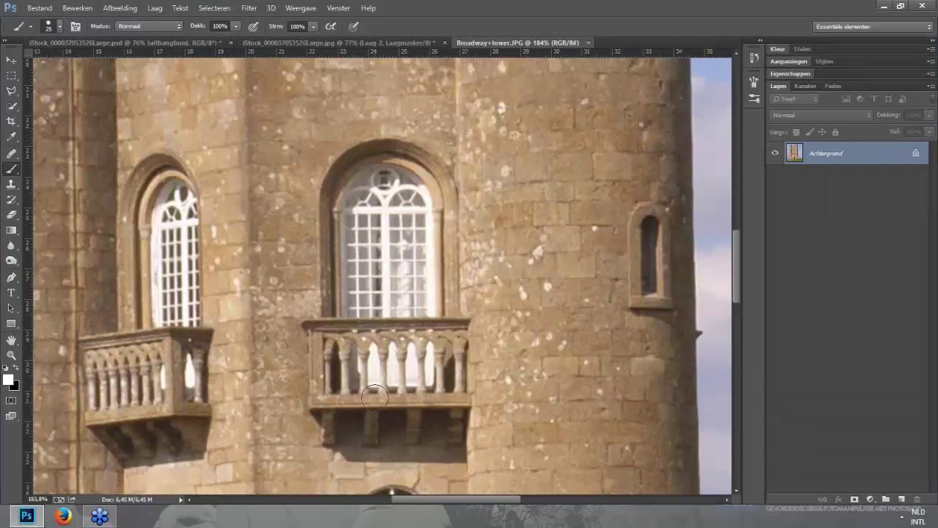
right_click(11, 79)
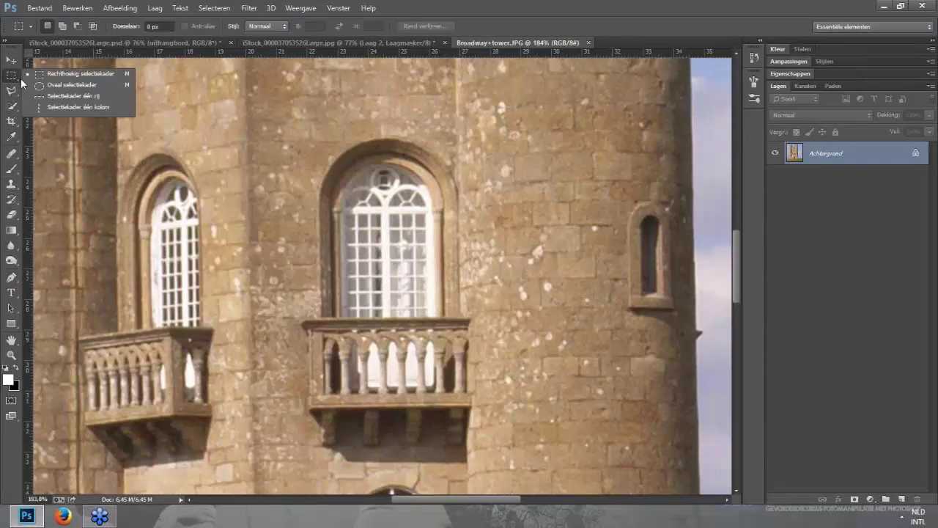
left_click(58, 85)
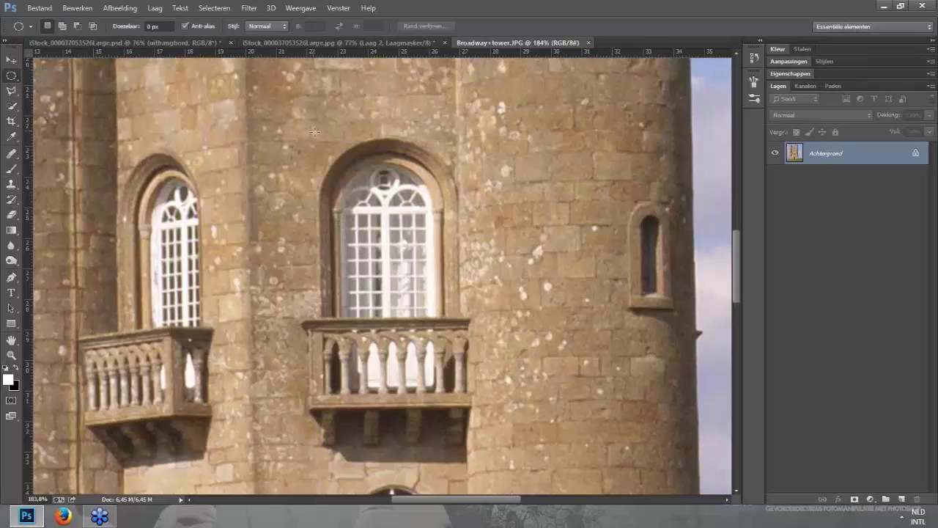
left_click_drag(313, 132, 457, 288)
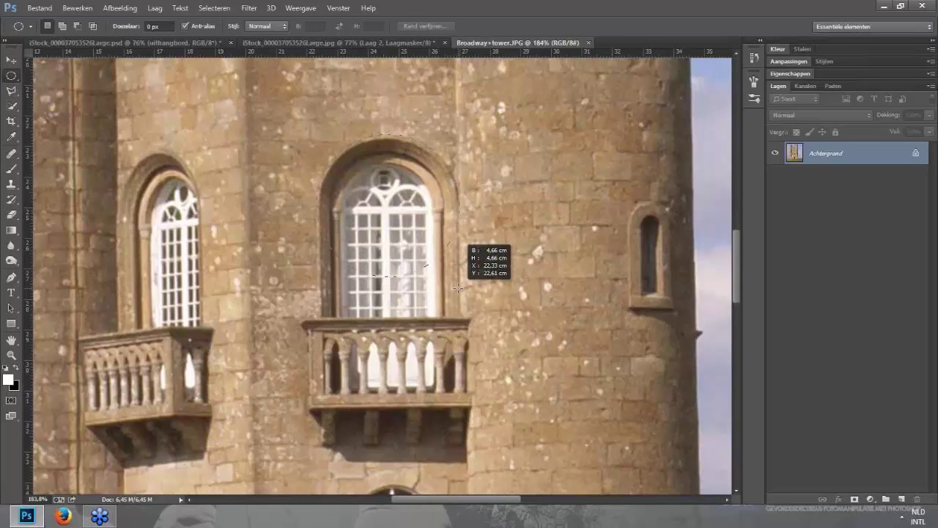
left_click_drag(457, 288, 458, 289)
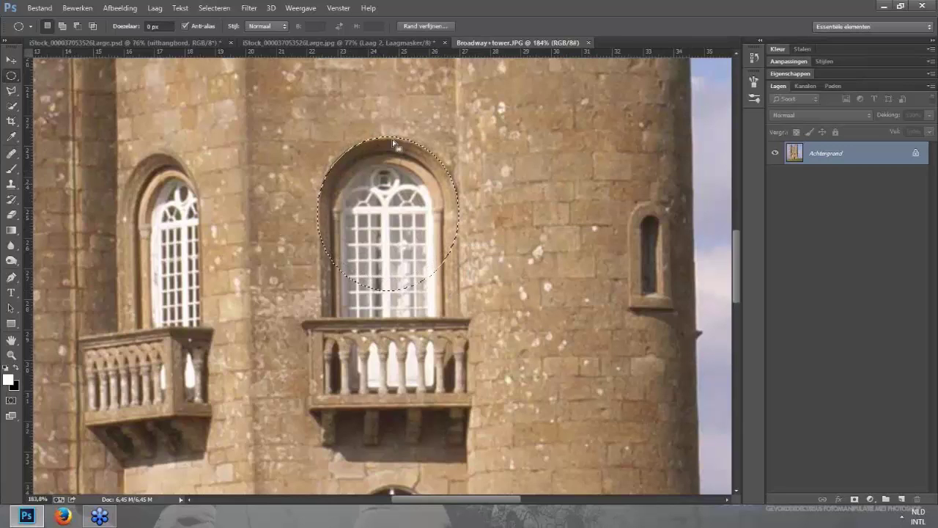
right_click(11, 76)
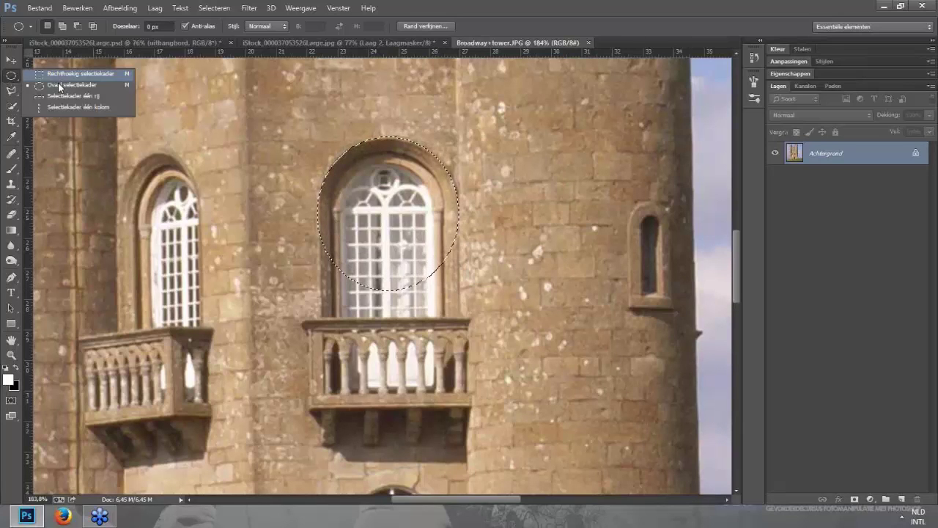
left_click(73, 74)
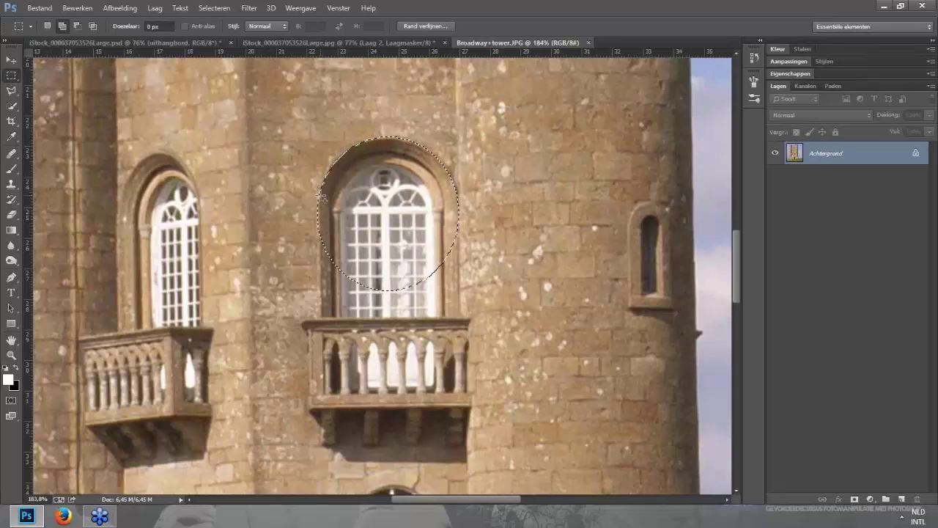
left_click_drag(321, 197, 425, 299)
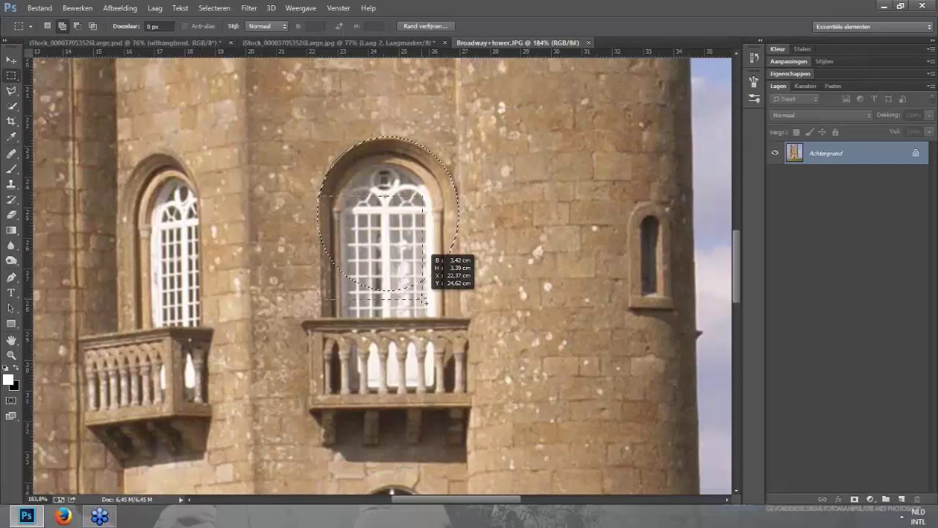
left_click_drag(425, 299, 463, 386)
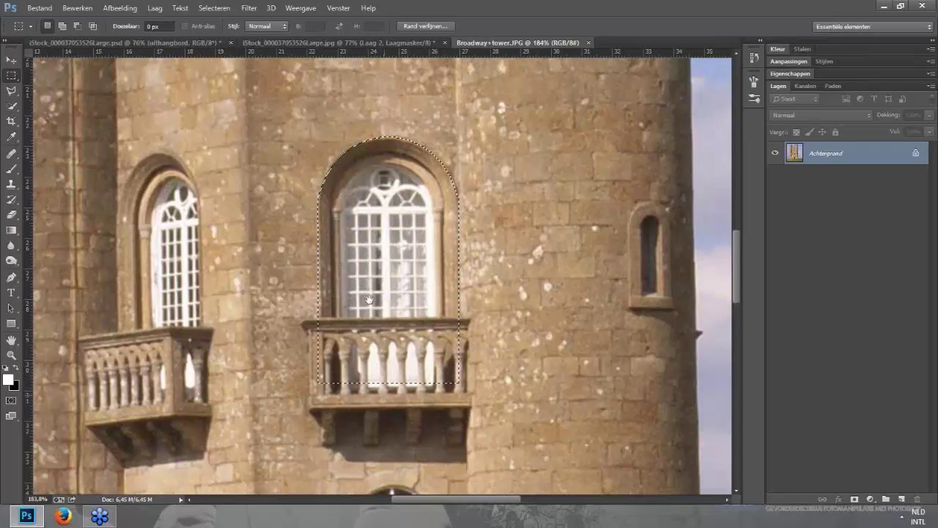
scroll(254, 194, "down", 3)
scroll(322, 245, "up", 2)
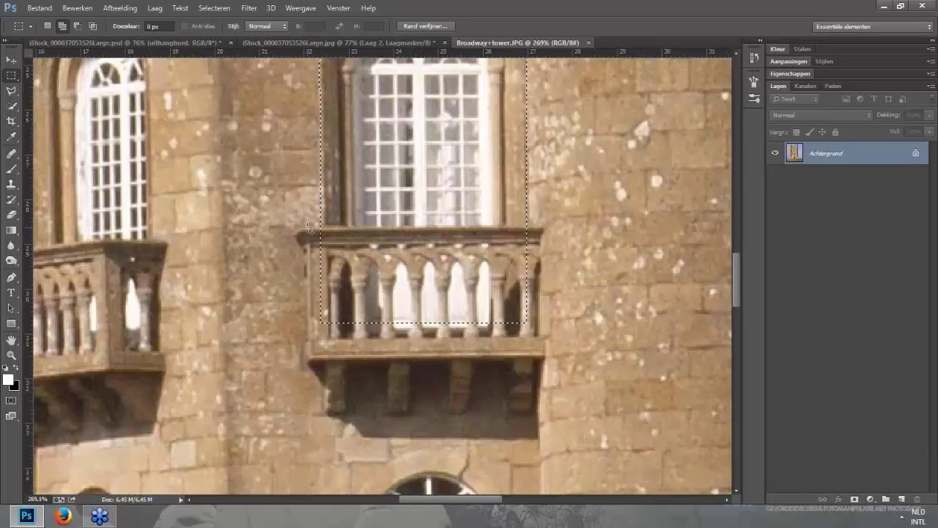
Step: Add the whole balcony and its four supporting brackets to the selection
left_click_drag(314, 231, 544, 358)
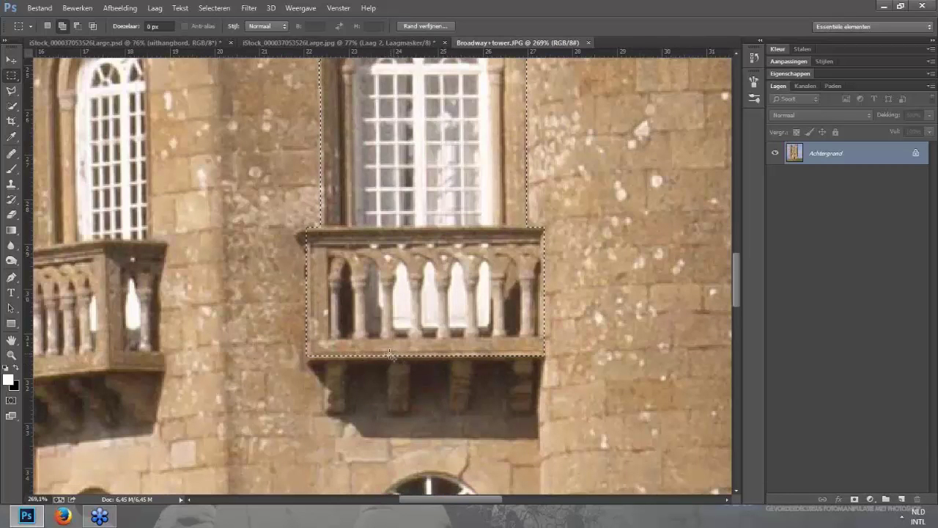
left_click_drag(387, 360, 410, 412)
left_click_drag(448, 358, 471, 412)
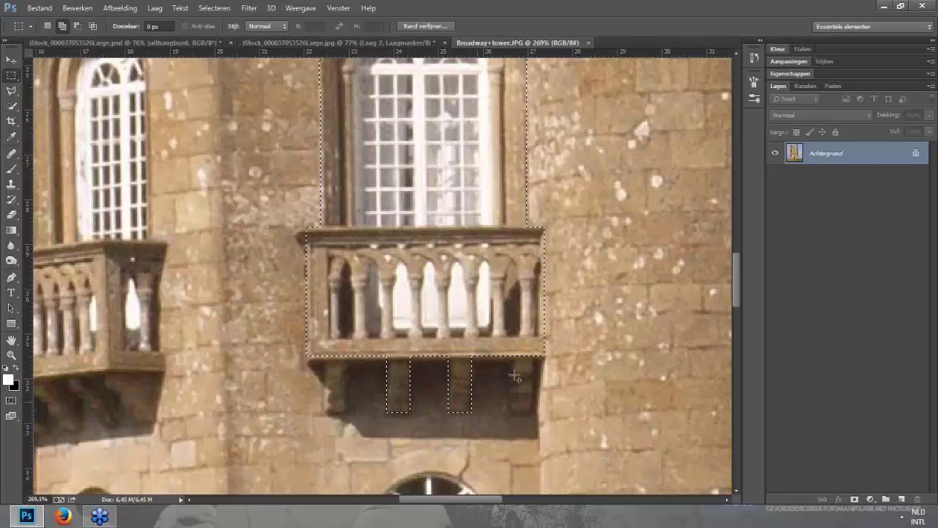
left_click_drag(509, 357, 533, 412)
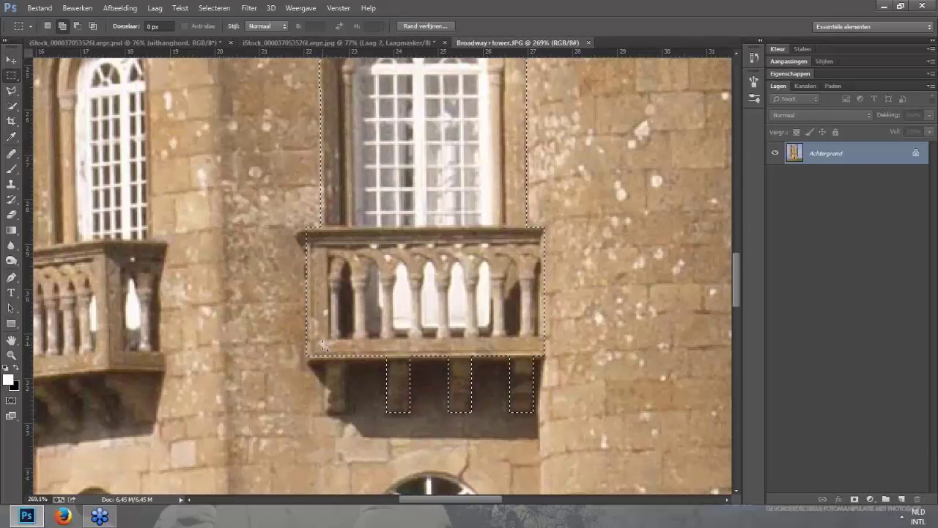
left_click_drag(323, 345, 346, 415)
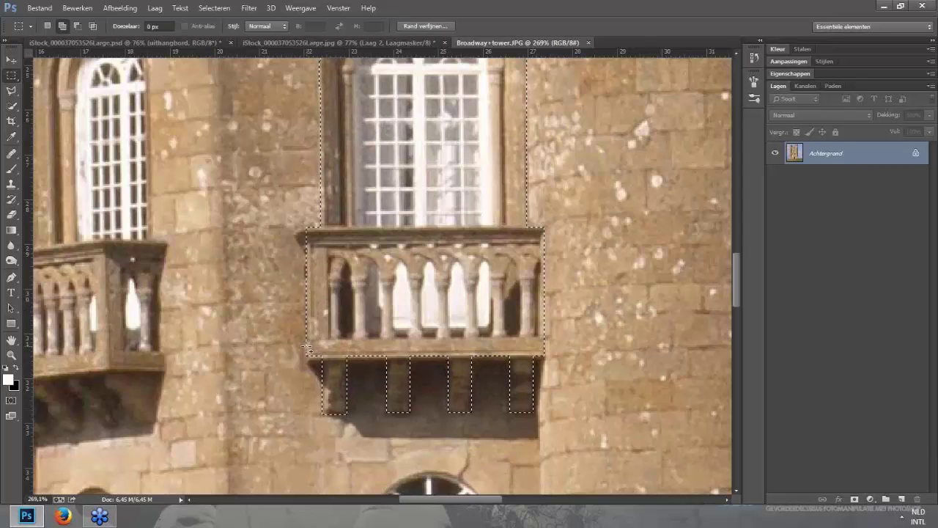
left_click_drag(543, 357, 544, 360)
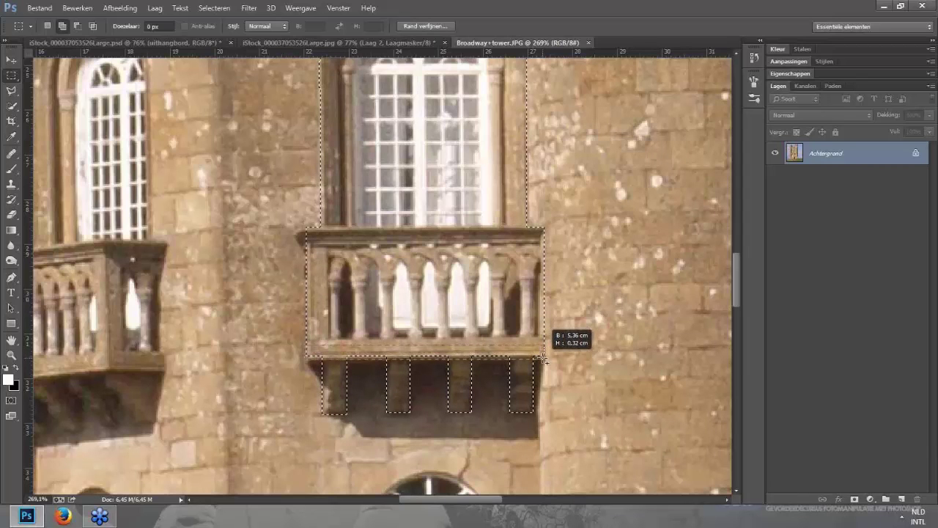
Step: Add a strip along the balcony's underside to the selection
scroll(308, 231, "up", 3)
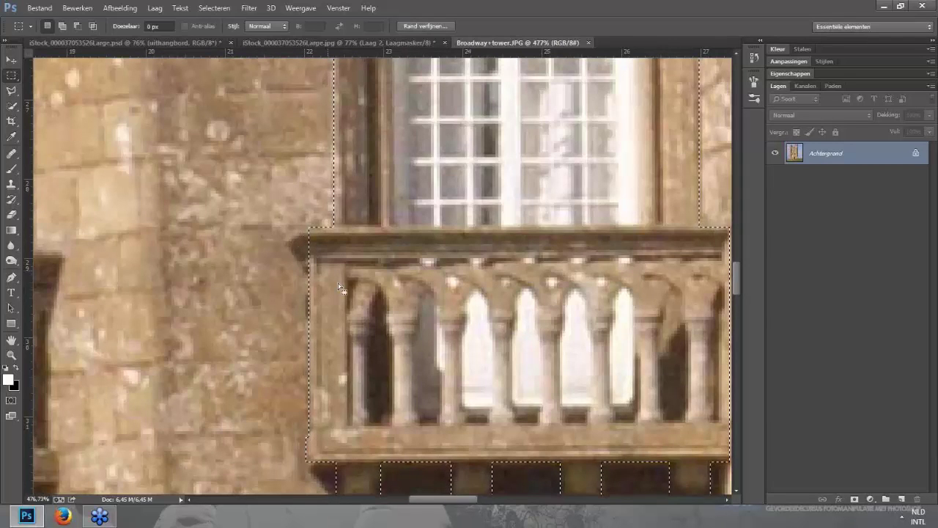
scroll(340, 288, "down", 3)
scroll(338, 275, "down", 2)
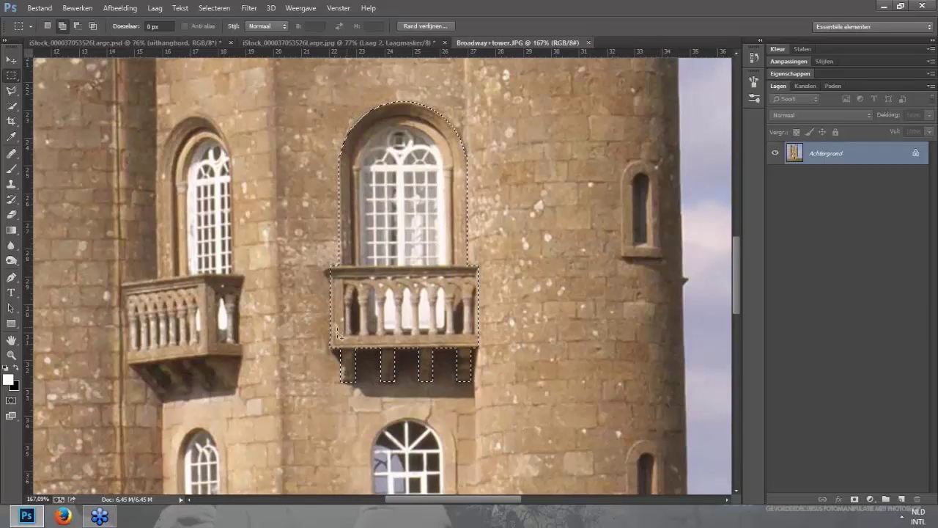
left_click_drag(331, 347, 478, 353)
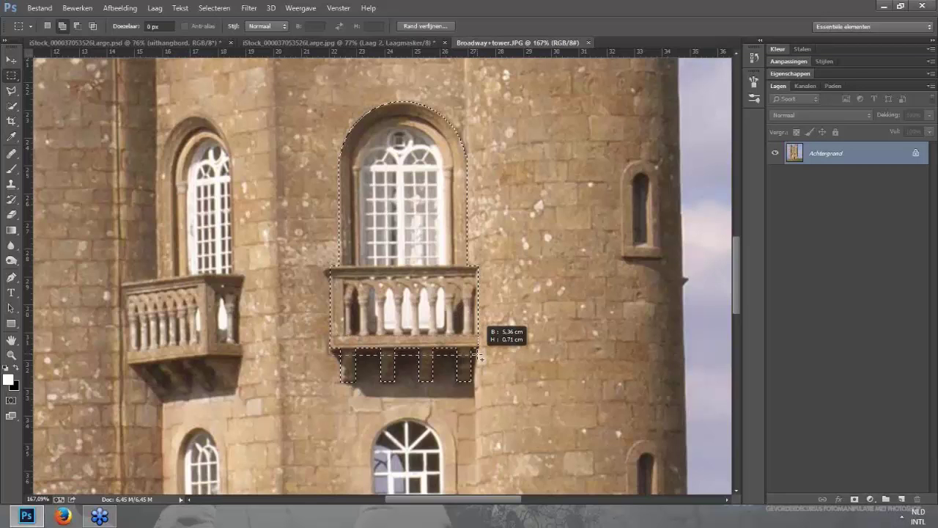
left_click_drag(477, 353, 478, 353)
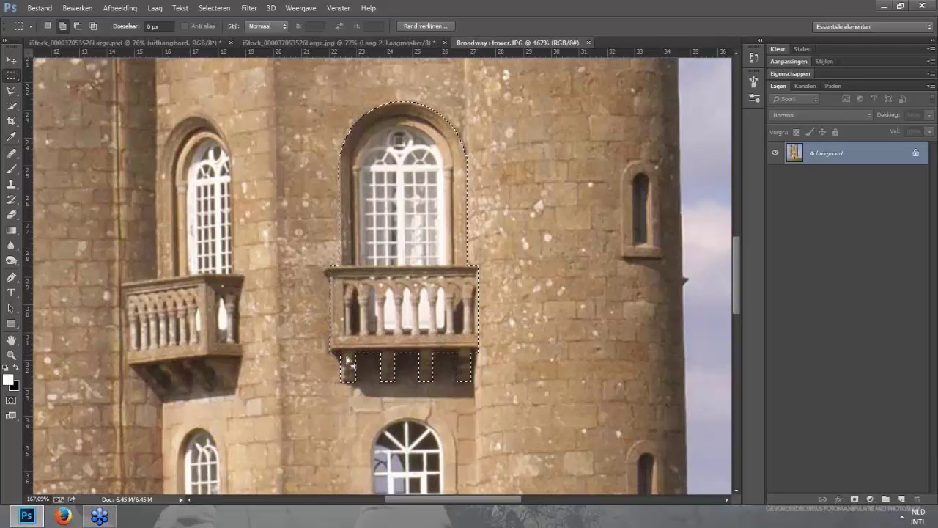
scroll(328, 358, "up", 5)
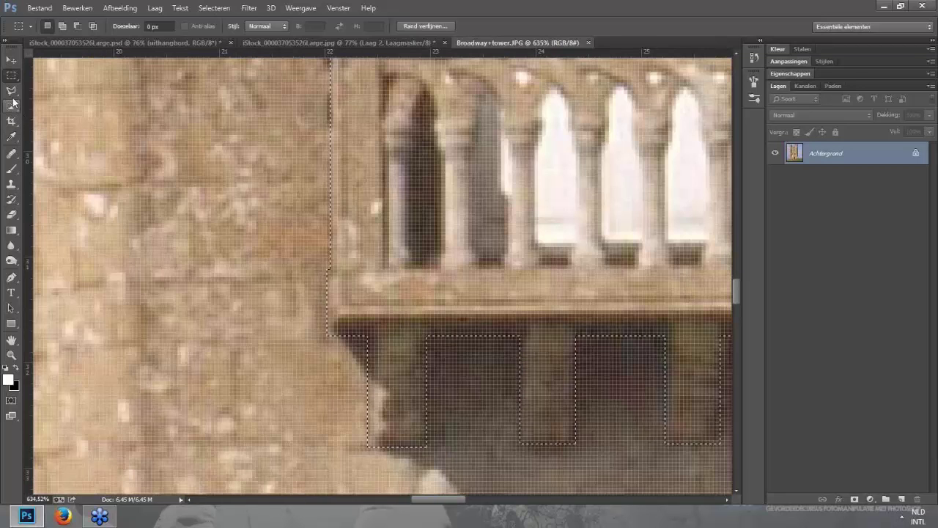
Step: Add the sloped corner under the balcony with the Polygonal Lasso and float the tower photo
key("l")
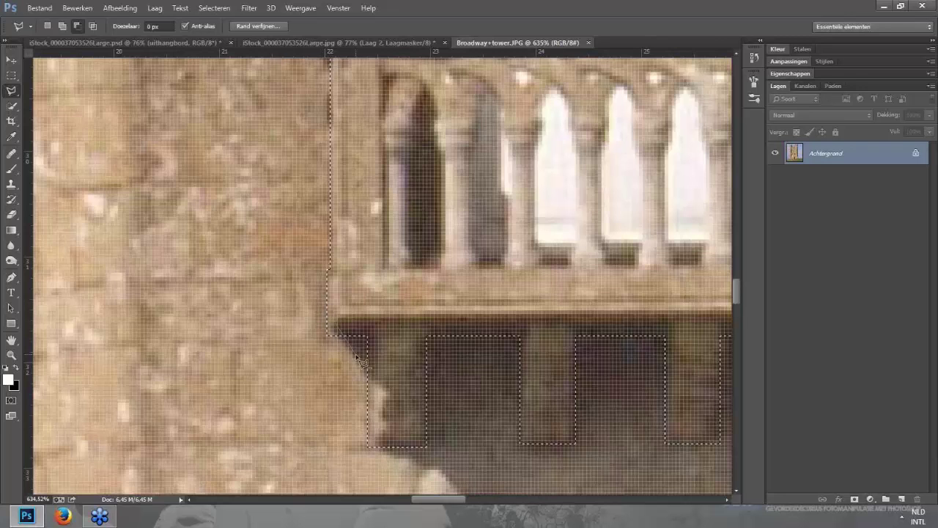
left_click(355, 354)
left_click(302, 370)
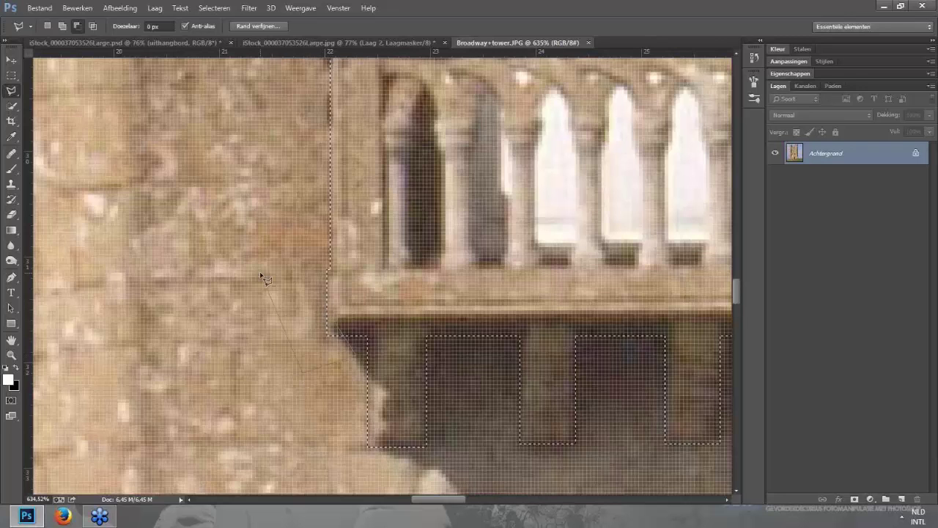
left_click(332, 336)
scroll(331, 336, "down", 5)
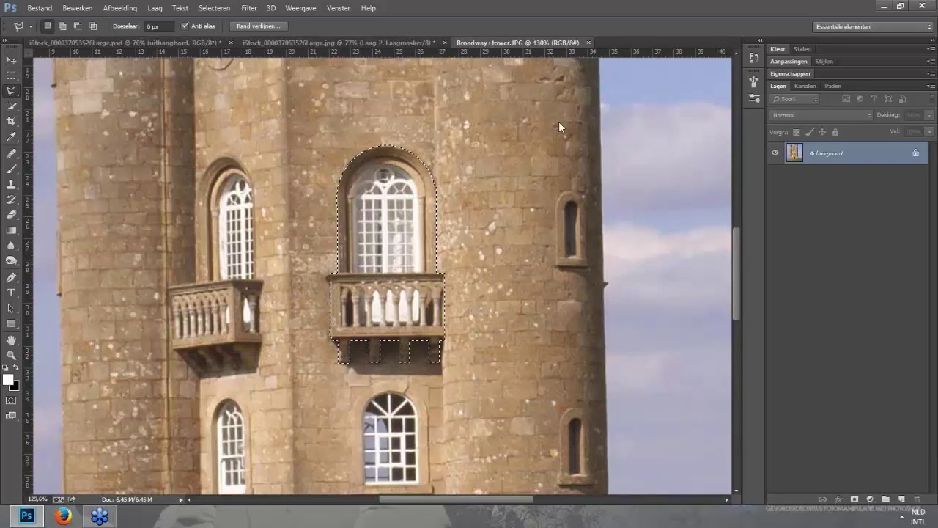
left_click_drag(518, 43, 603, 189)
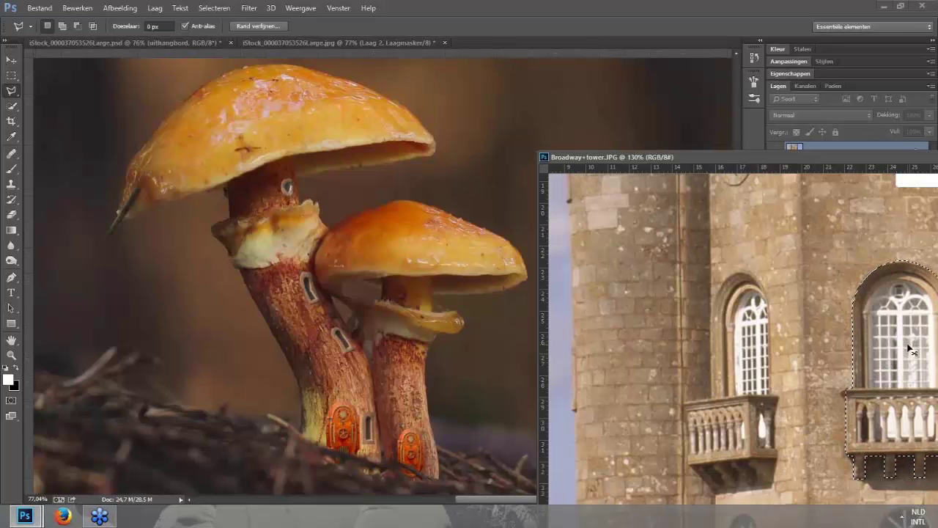
Step: Bring the window and balcony into the mushroom image as Laag 3 and place it on the smaller stem
left_click_drag(909, 350, 448, 224)
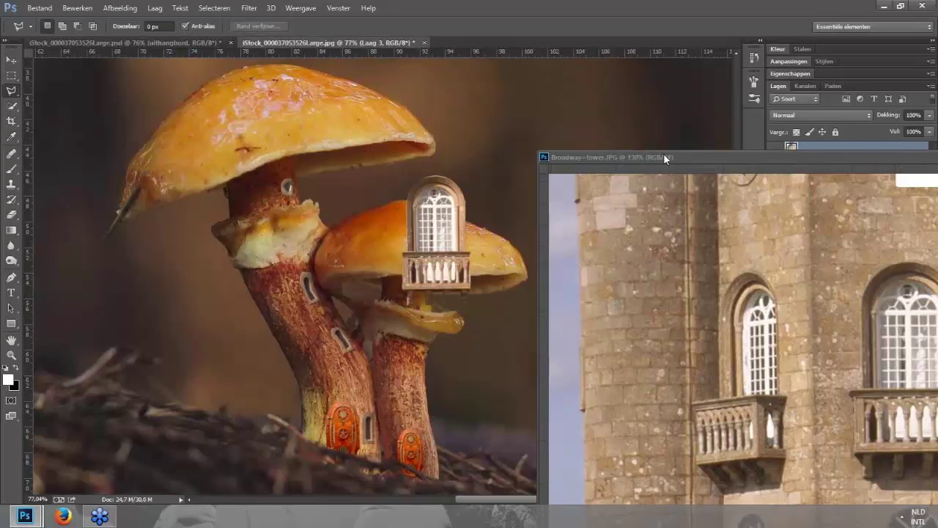
left_click_drag(663, 153, 391, 148)
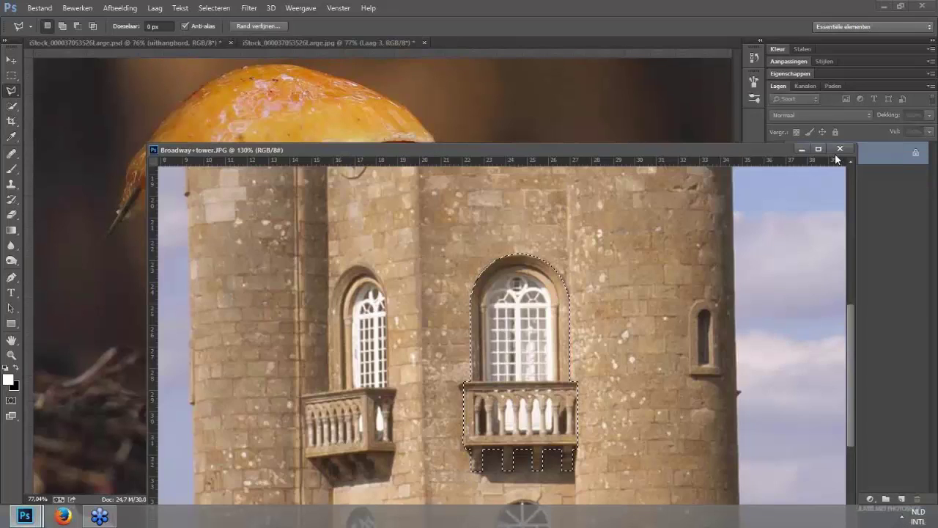
left_click(837, 152)
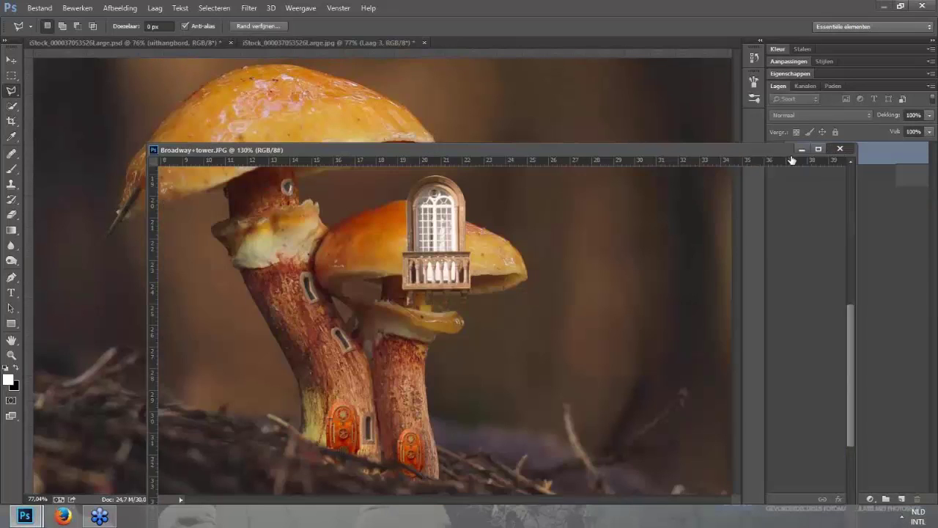
key("v")
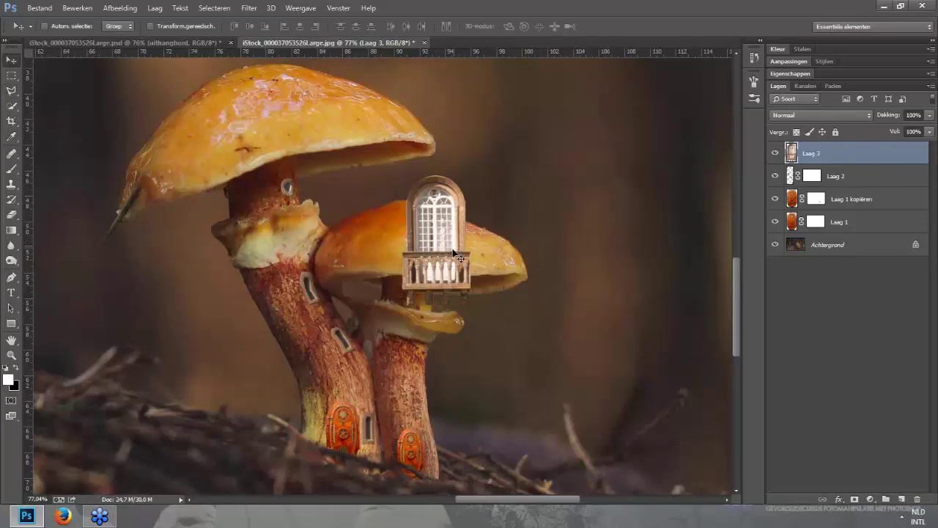
mouse_move(455, 253)
left_mouse_down()
mouse_move(410, 391)
mouse_move(444, 300)
left_mouse_up()
scroll(445, 414, "up", 3)
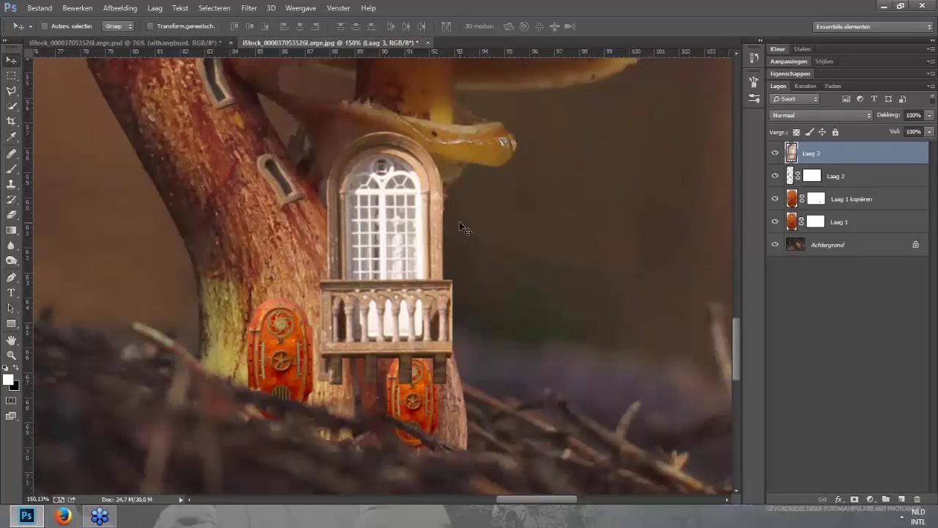
Step: Scale the Laag 3 balcony window to about 42% and set it above the right stem's door
key("ctrl+t")
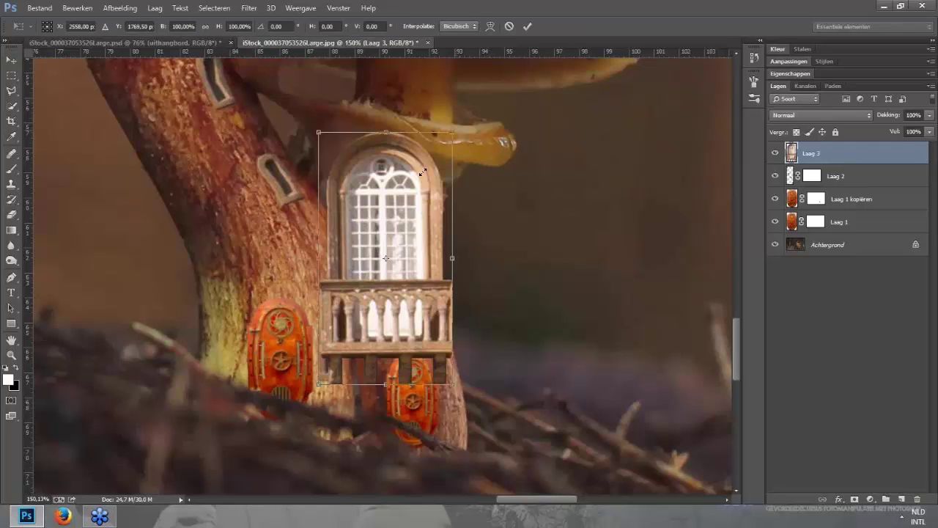
left_click_drag(472, 130, 419, 180)
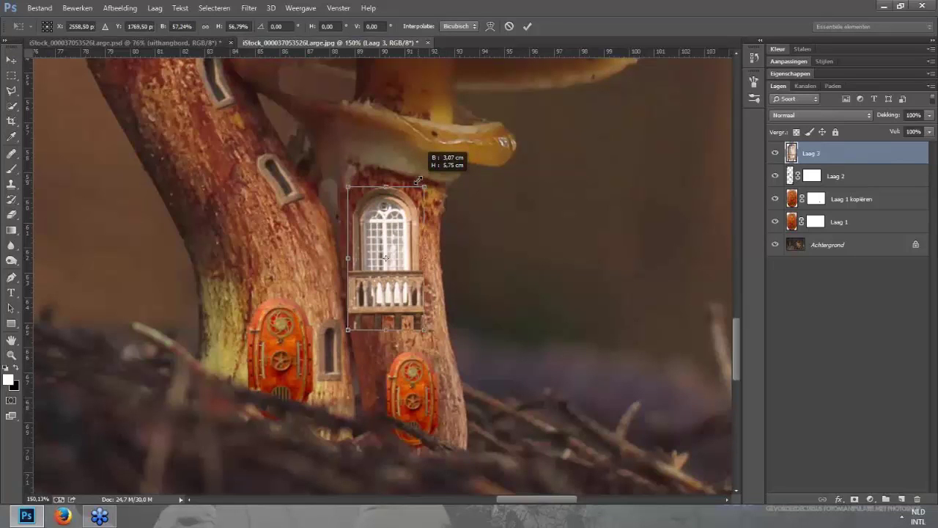
left_click_drag(398, 230, 424, 251)
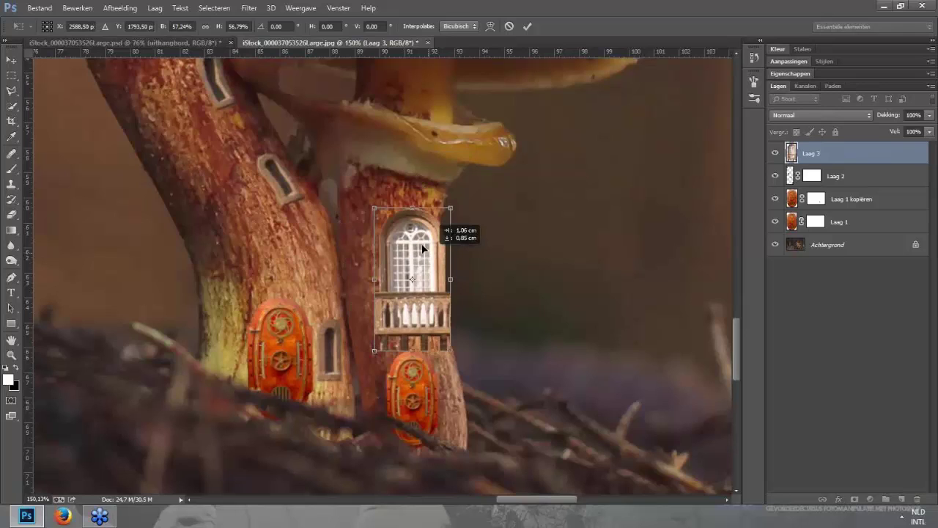
left_click_drag(451, 208, 429, 214)
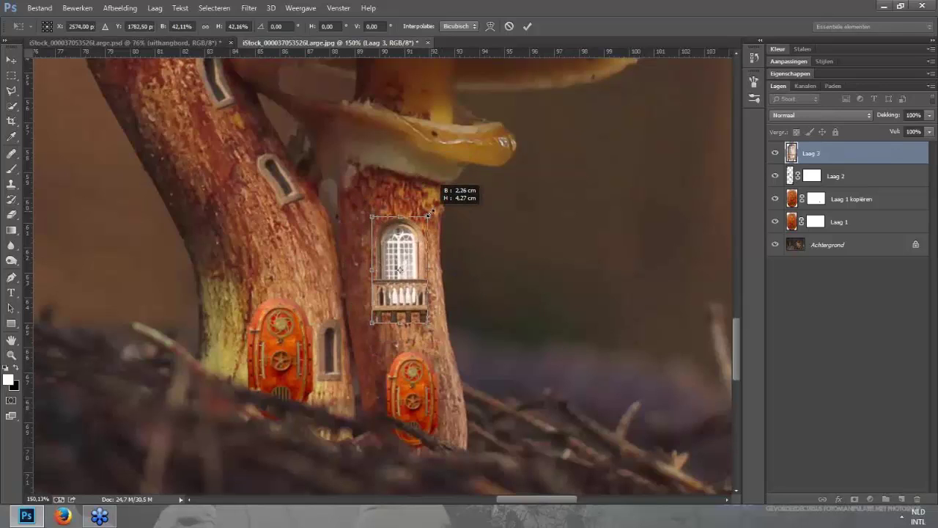
left_click_drag(414, 249, 411, 255)
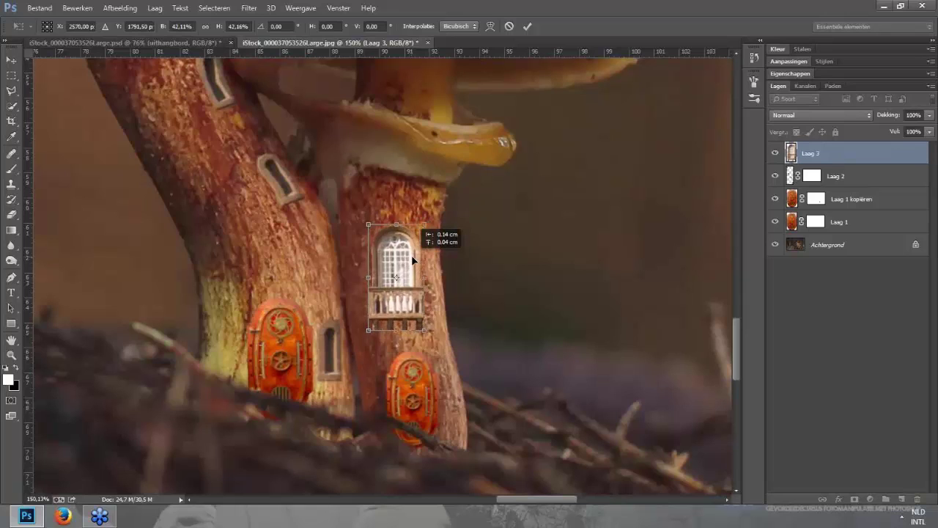
key("Return")
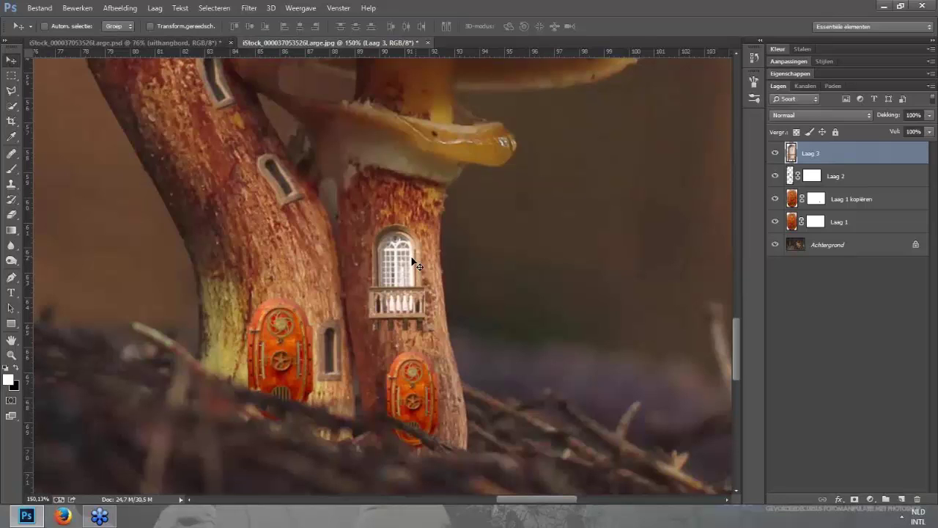
Step: Create an empty Laag 4 above Laag 2, directly below Laag 3, and make it active
scroll(414, 262, "up", 5)
left_click(836, 176)
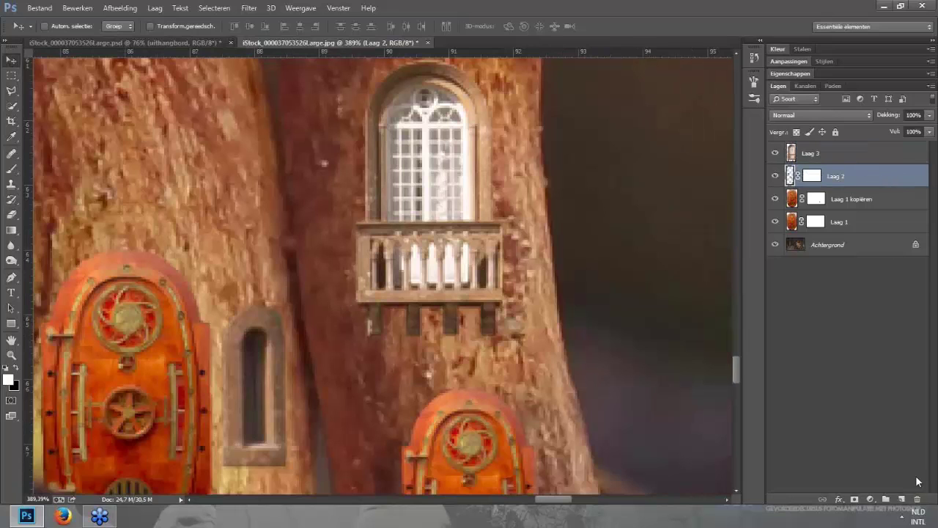
left_click(904, 500)
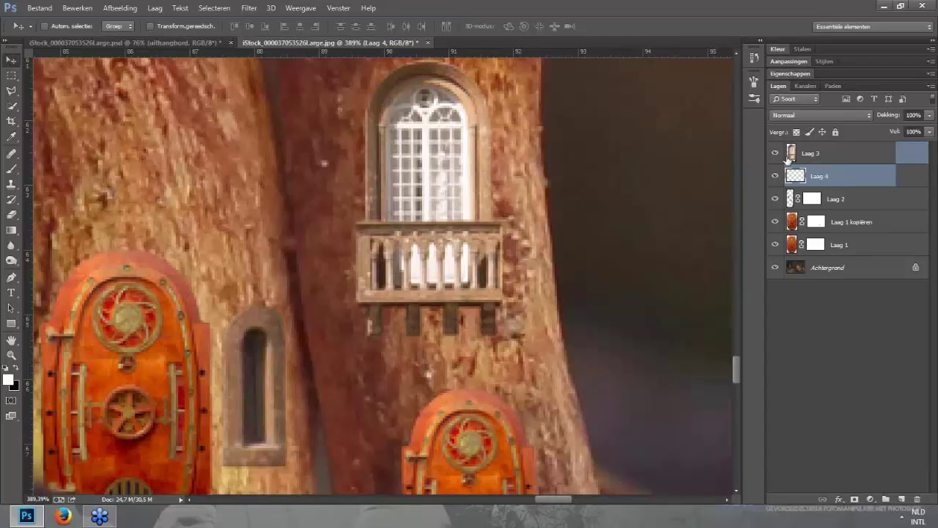
left_click(791, 153)
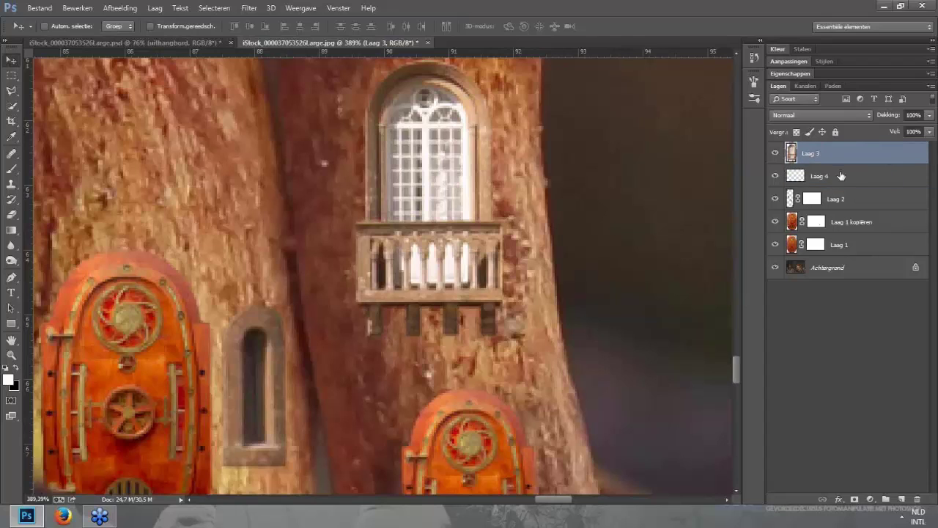
left_click(835, 176)
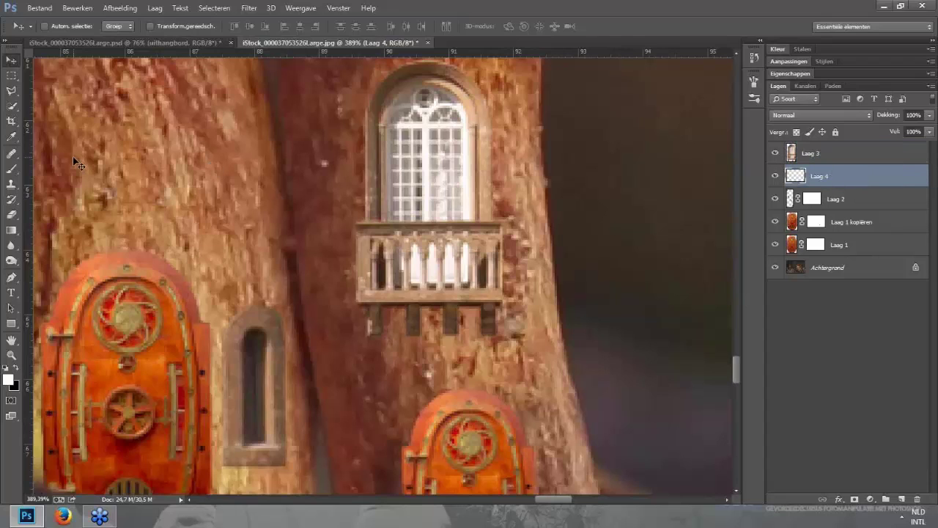
key("l")
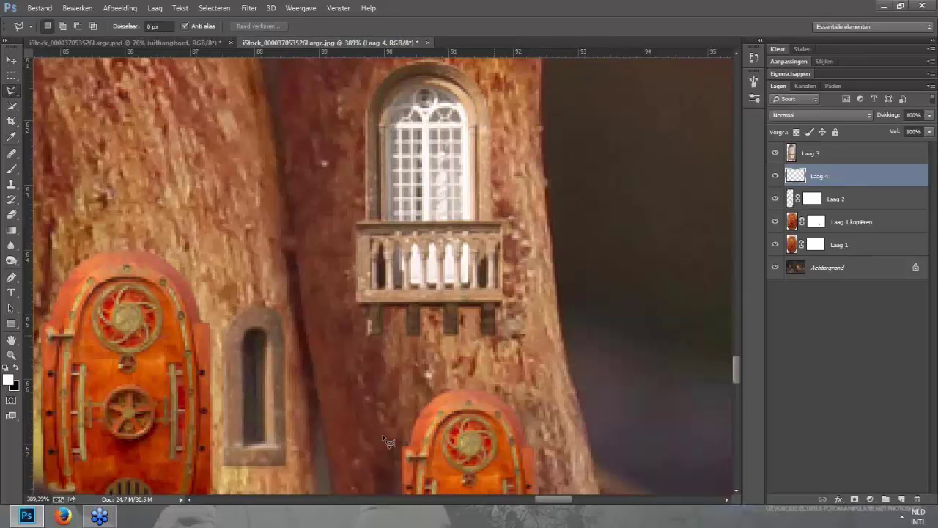
Step: Outline a tapering polygonal shadow wedge on Laag 4 from the right-stem door up to the balcony's top edge
scroll(388, 442, "down", 2)
left_click(403, 400)
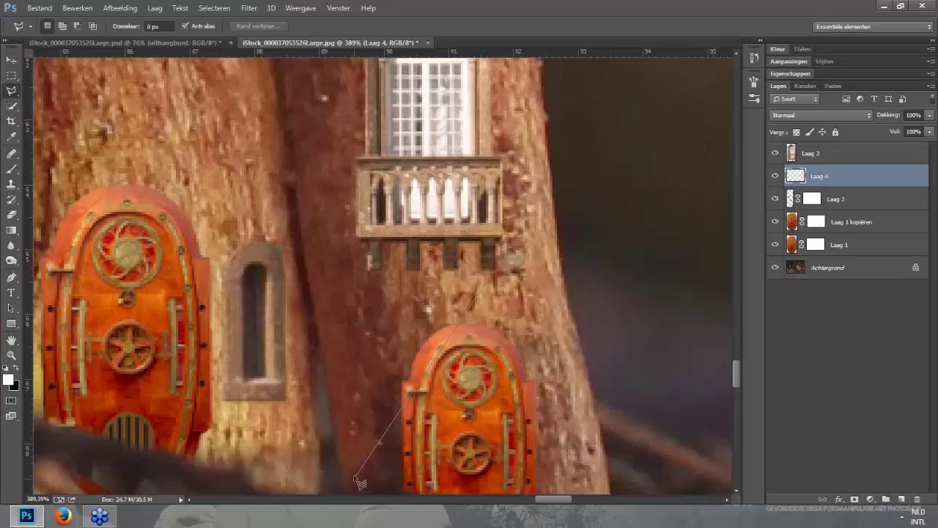
left_click(355, 478)
left_click(305, 234)
left_click(357, 158)
left_click(472, 162)
double_click(497, 276)
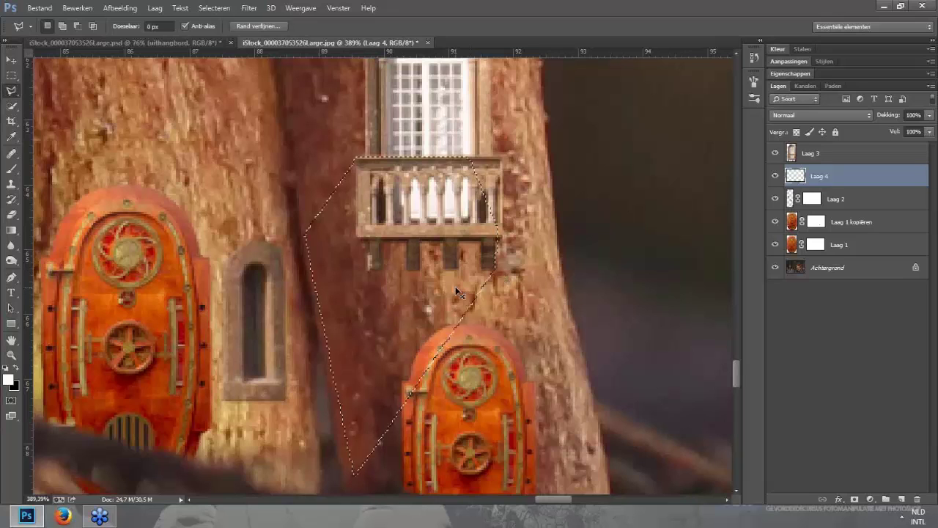
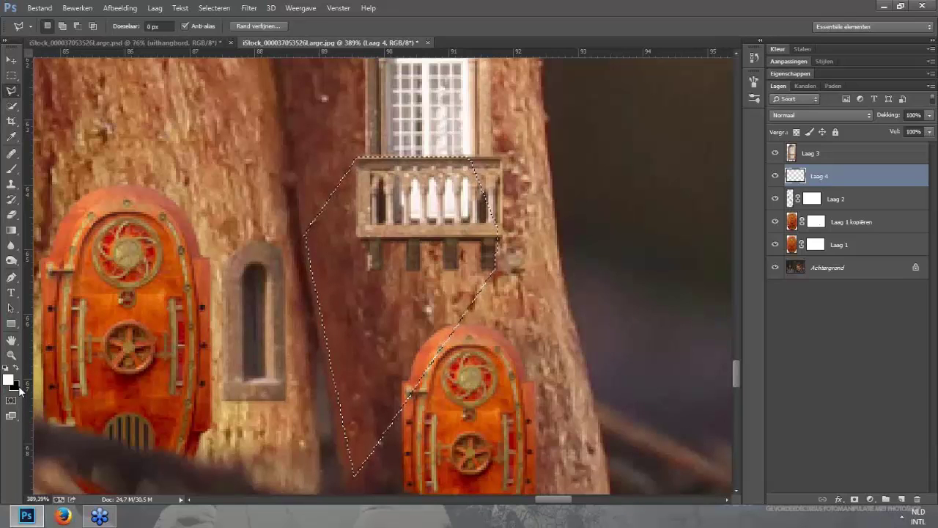
Step: Fill the lasso selection on Laag 4 with black, deselect, and add a layer mask
key("ctrl+BackSpace")
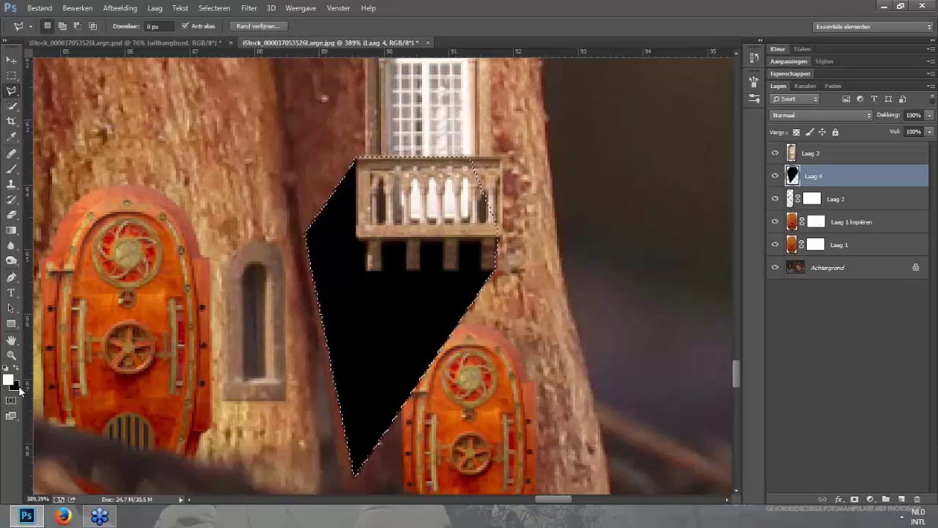
key("ctrl+d")
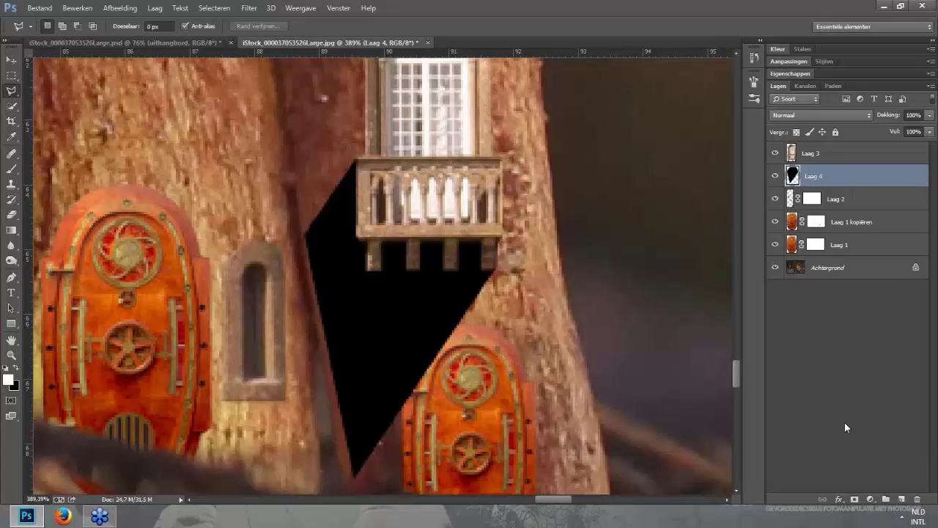
left_click(855, 499)
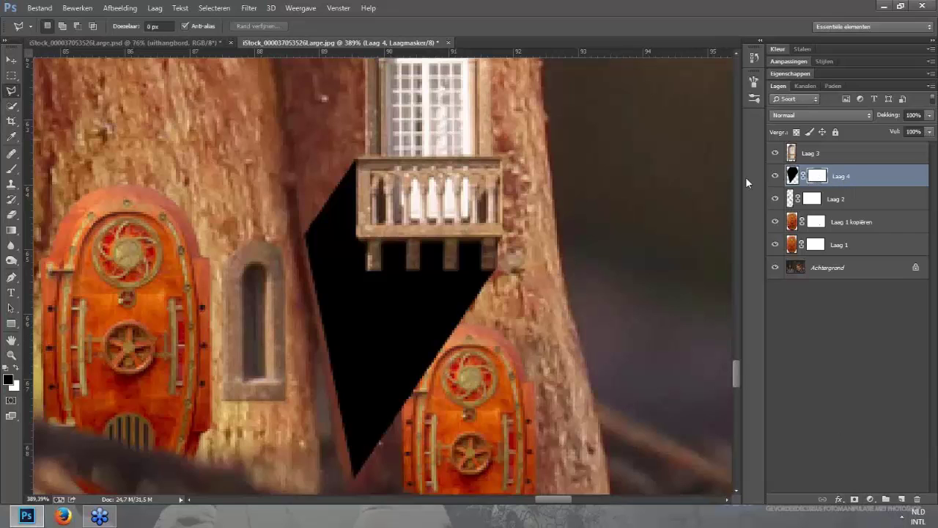
Step: Softly mask the shadow's left edge using a 45 px brush with 0% hardness
left_click(11, 170)
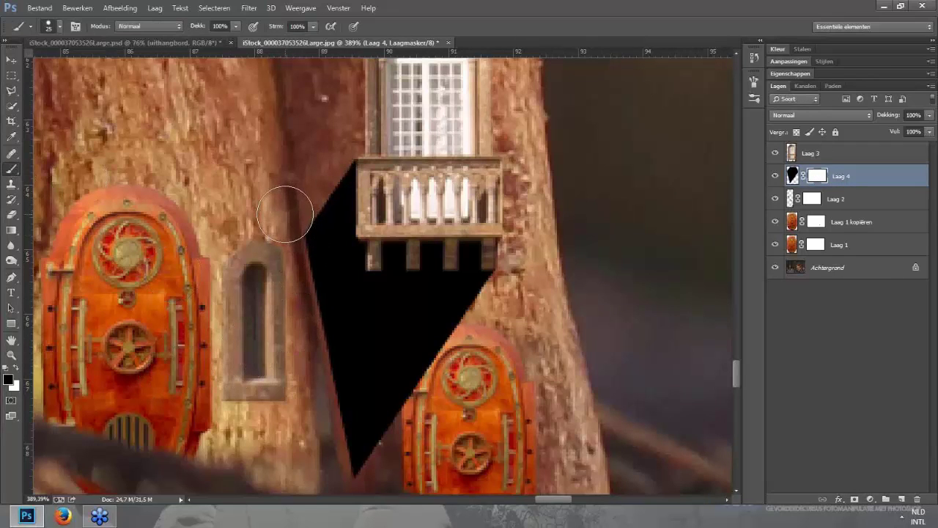
key("bracketright")
key("bracketright")
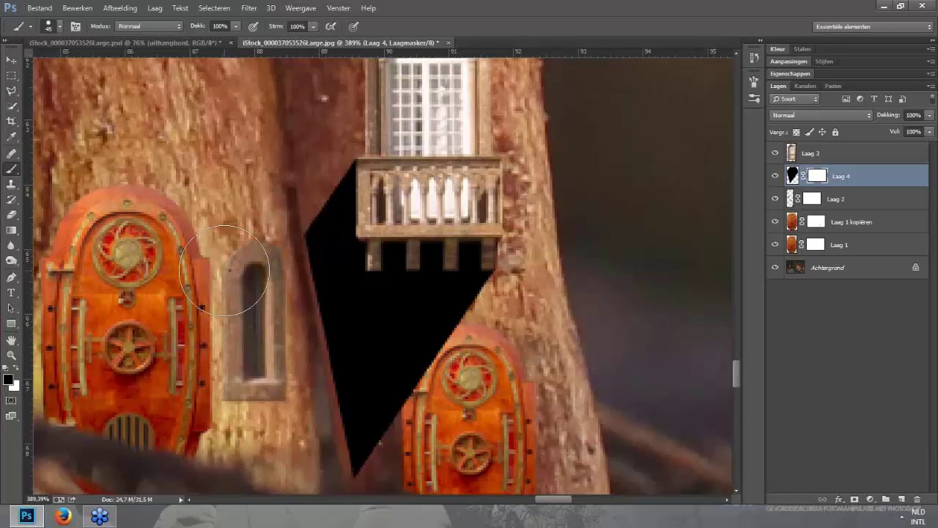
right_click(245, 286)
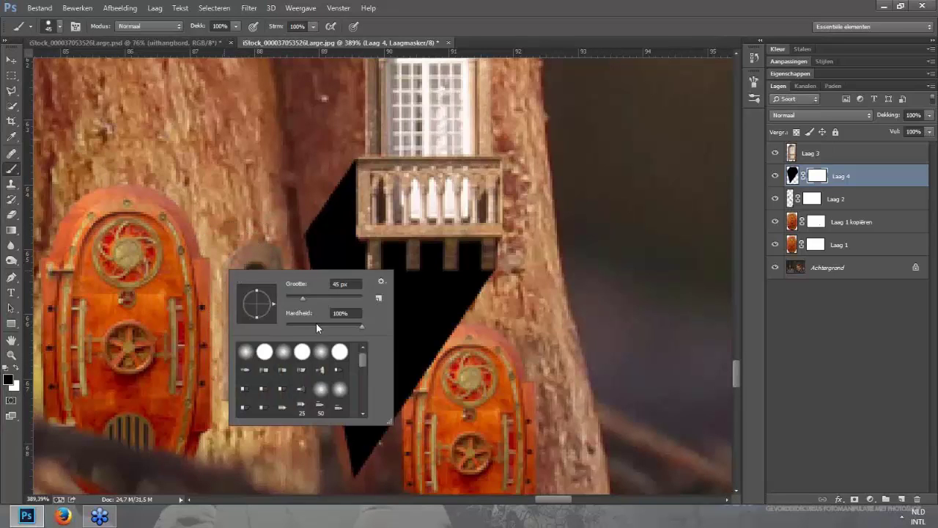
left_click_drag(317, 327, 282, 317)
key("Return")
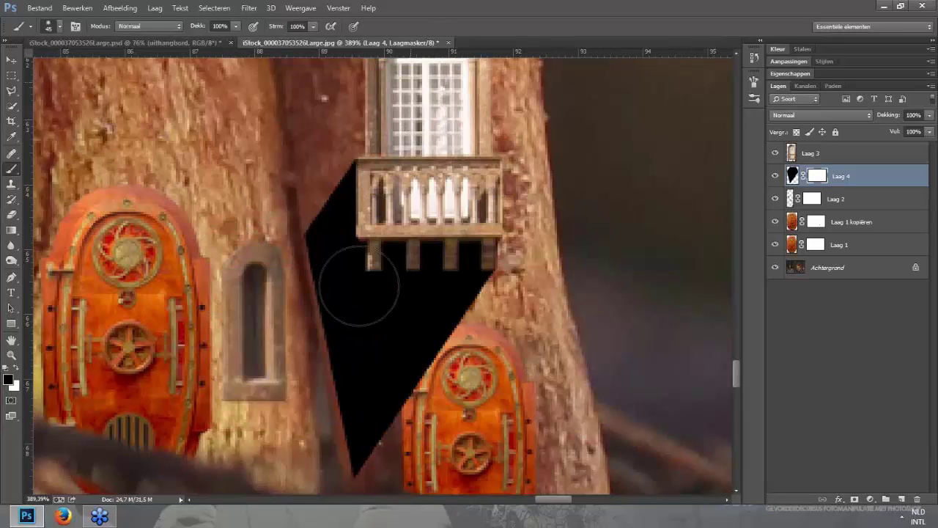
mouse_move(314, 235)
left_mouse_down()
mouse_move(290, 382)
mouse_move(306, 450)
left_mouse_up()
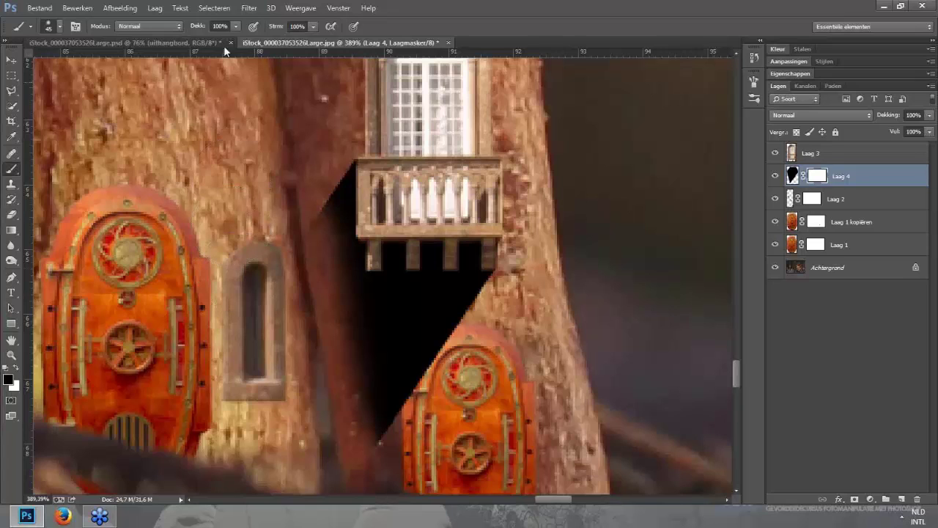
Step: Partly fade the lower shadow on the mask with a 30% opacity brush, undoing a stray stroke
key("3")
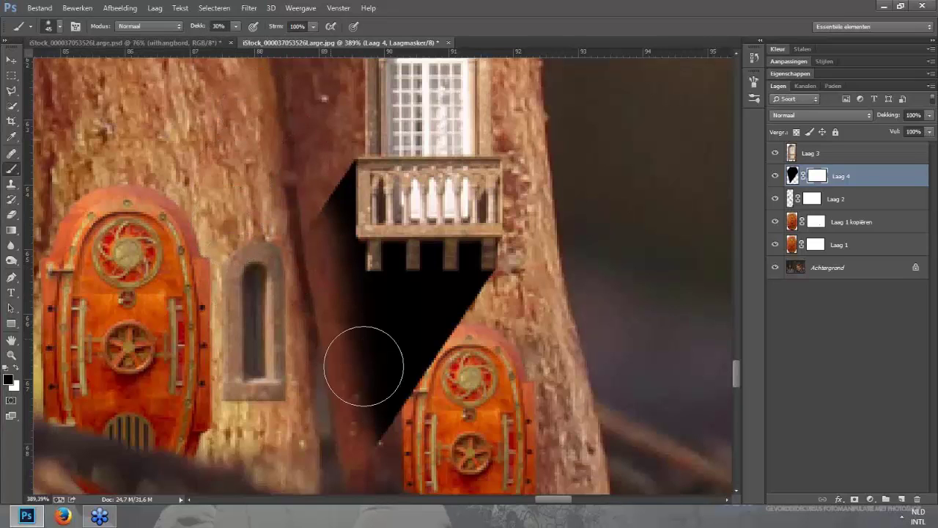
mouse_move(371, 325)
left_mouse_down()
mouse_move(425, 443)
mouse_move(367, 440)
mouse_move(366, 398)
mouse_move(383, 457)
mouse_move(398, 440)
left_mouse_up()
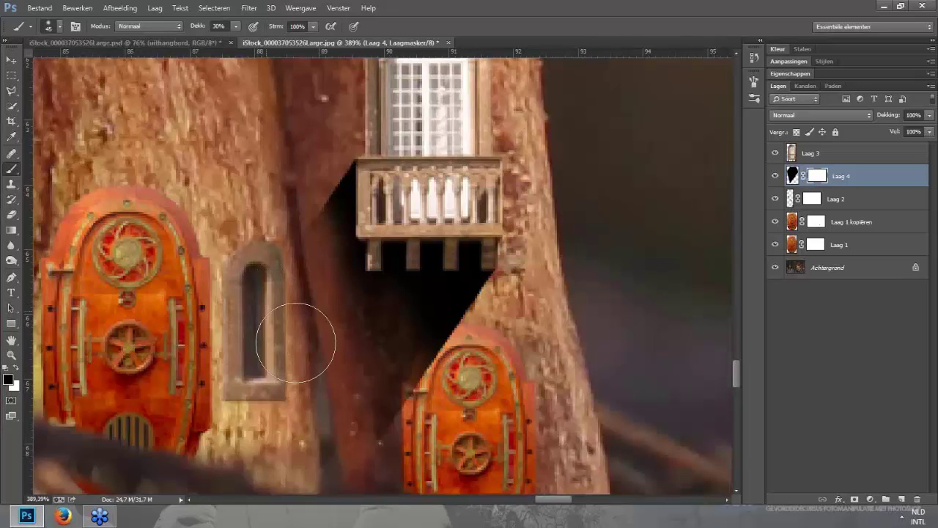
left_click_drag(293, 187, 305, 178)
key("ctrl+z")
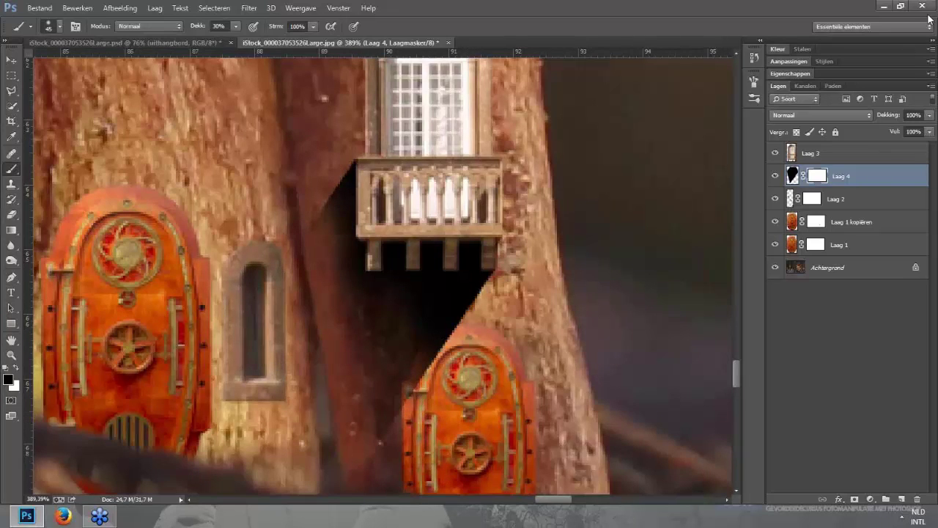
Step: Set the shadow layer's opacity to 75% and return to editing the layer
left_click(929, 131)
left_click_drag(922, 133, 915, 134)
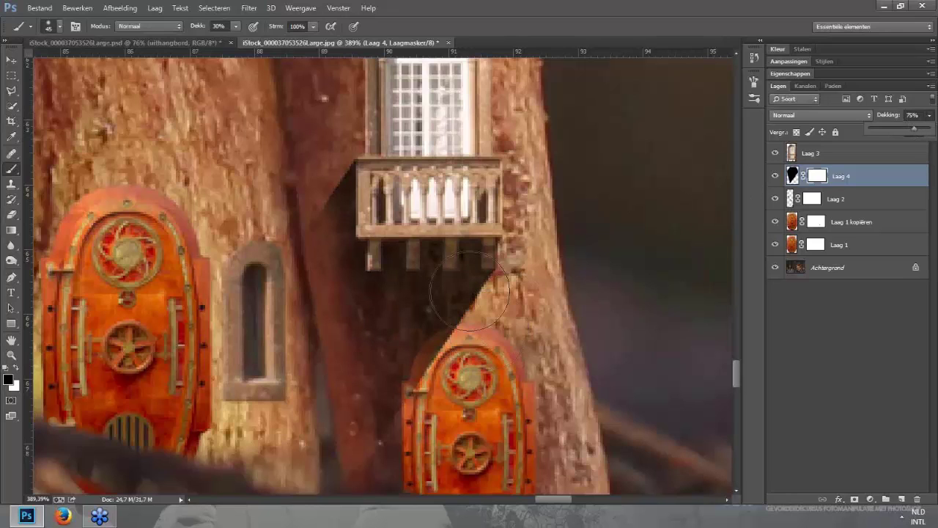
left_click(912, 115)
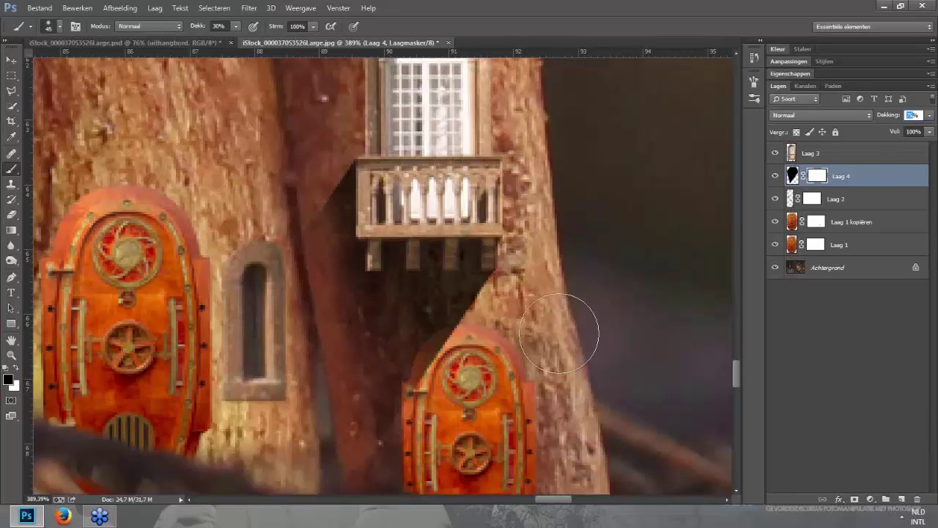
left_click(898, 176)
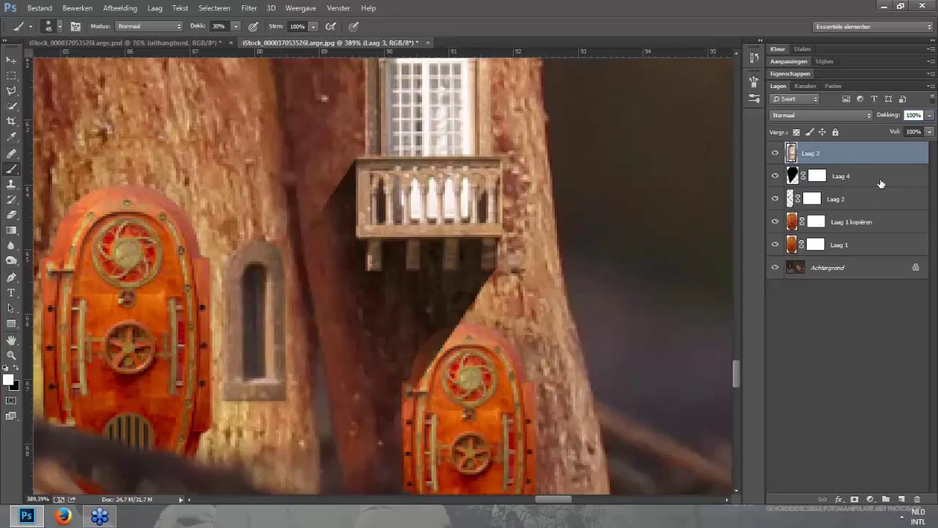
left_click(880, 181)
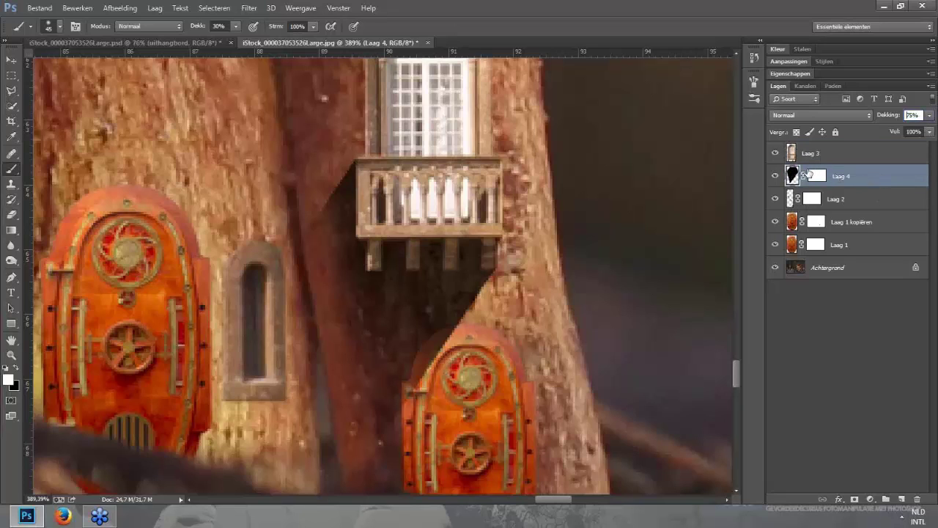
key("7")
left_click(875, 333)
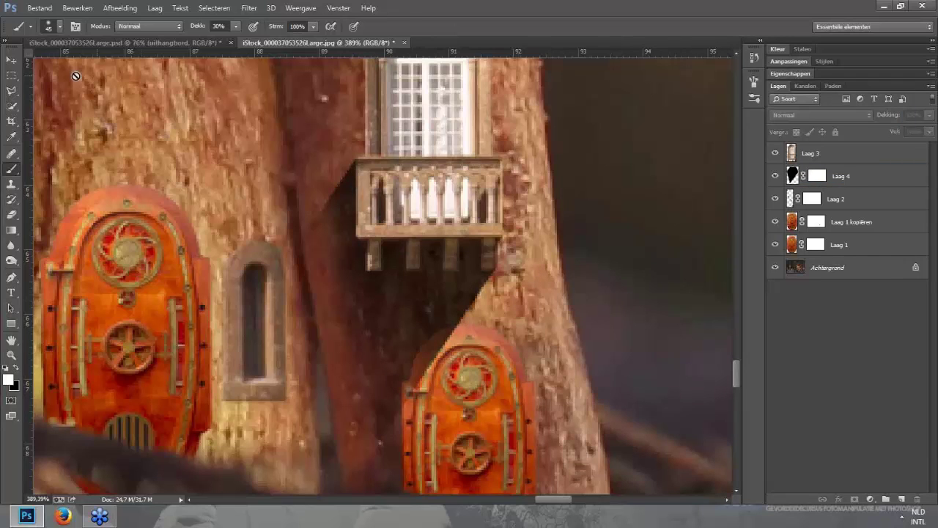
left_click(12, 62)
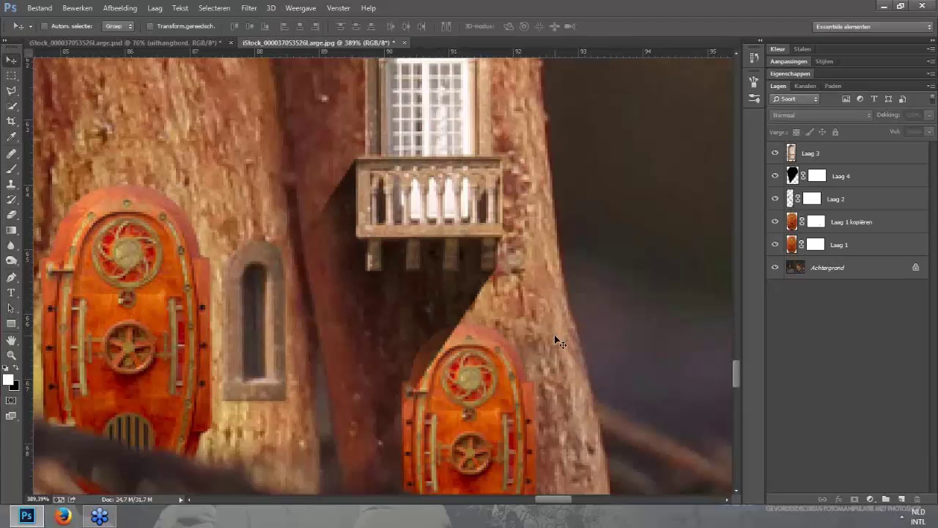
left_click(843, 182)
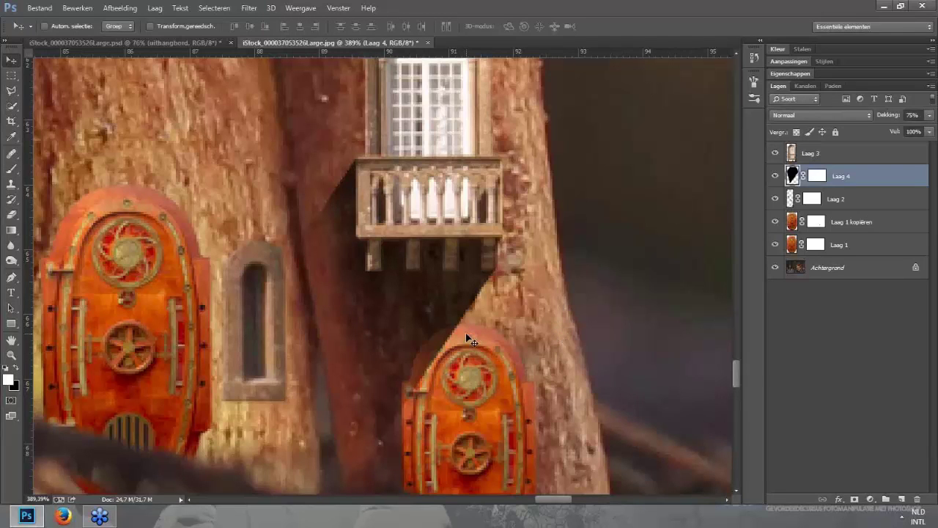
left_click(806, 152)
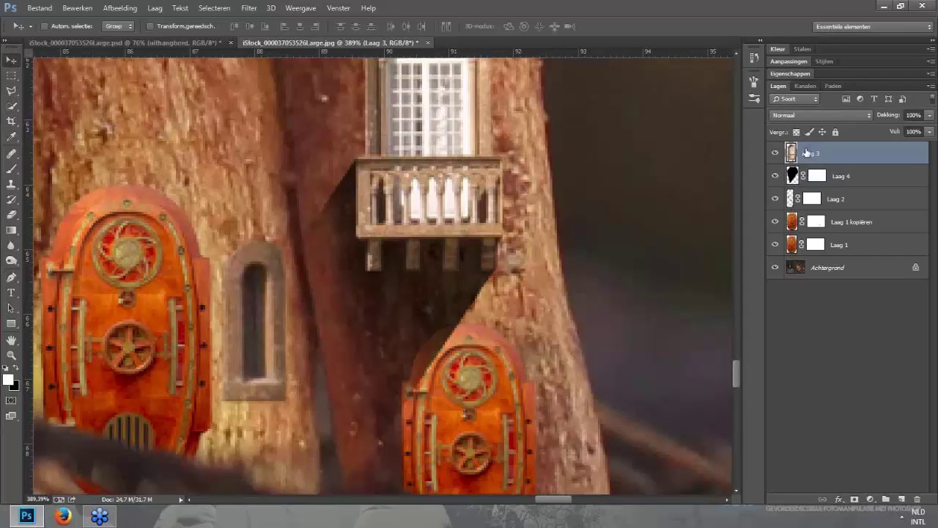
left_click(929, 116)
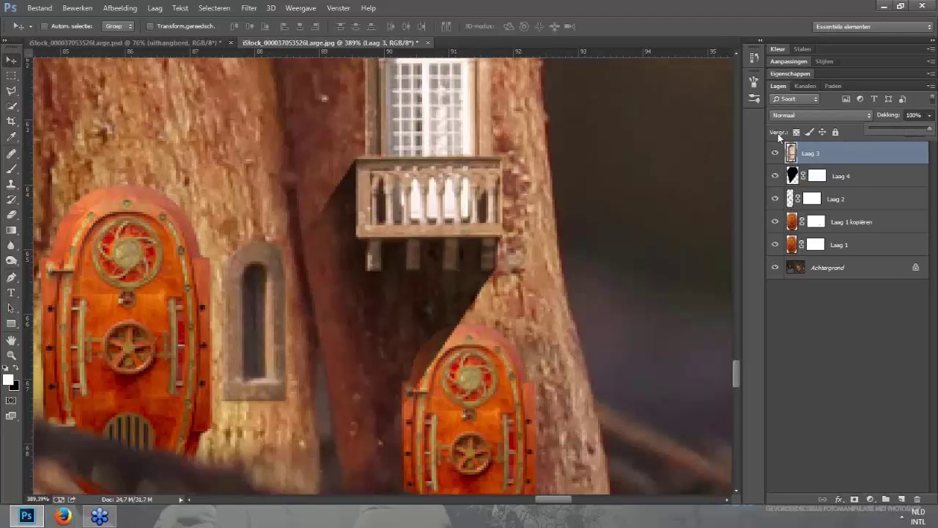
left_click(11, 355)
left_click(342, 322, "alt")
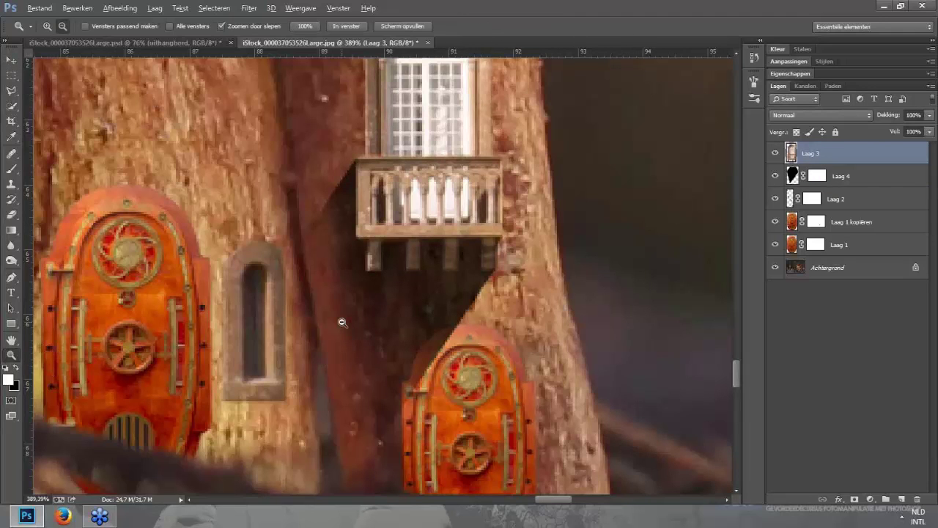
left_click(342, 322, "alt")
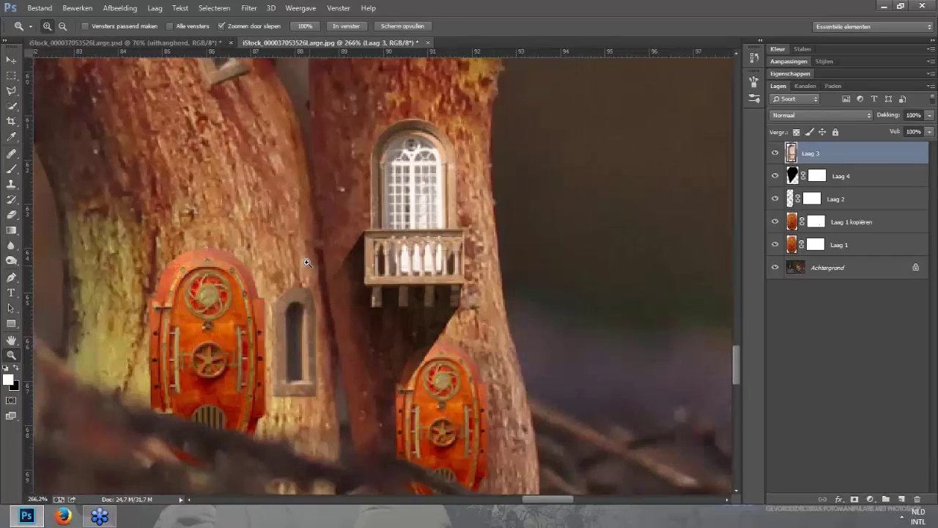
key("v")
scroll(416, 180, "down", 1)
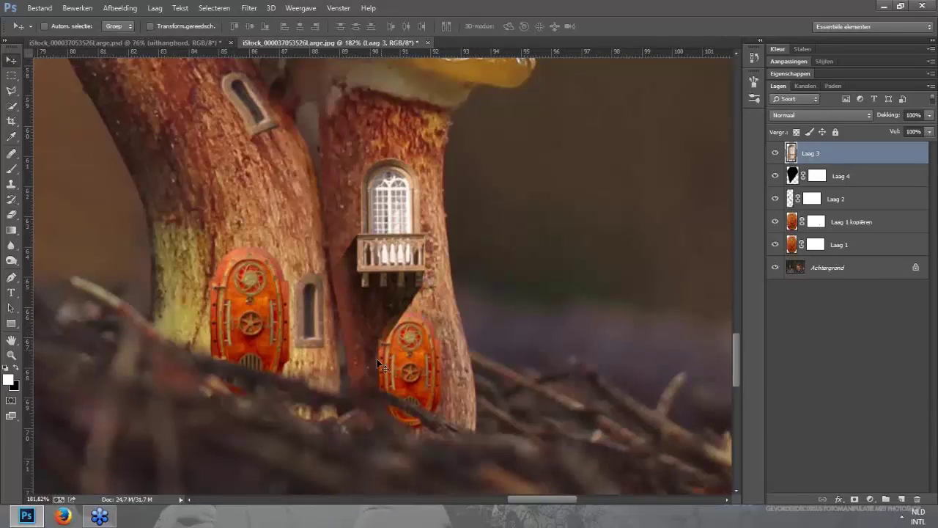
left_click(794, 177)
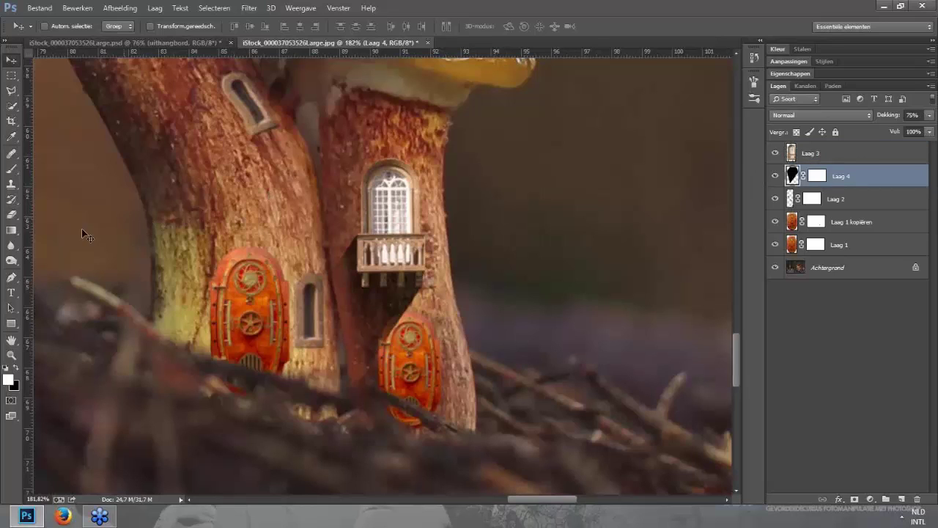
Step: Blur the edges of the lower door and trunk beside the balcony at 50% strength
left_click(11, 248)
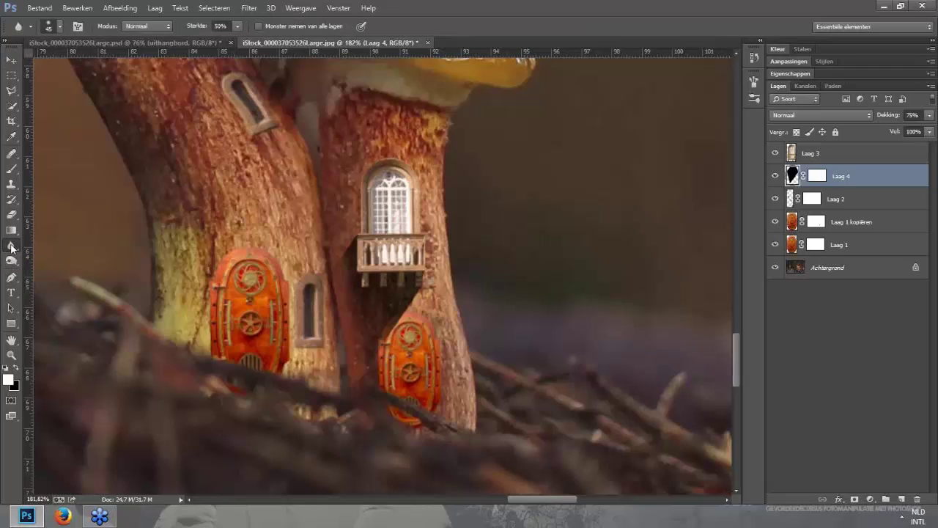
left_click(238, 26)
scroll(371, 341, "up", 3)
mouse_move(371, 341)
left_mouse_down()
mouse_move(417, 266)
mouse_move(369, 357)
mouse_move(363, 351)
mouse_move(424, 321)
left_mouse_up()
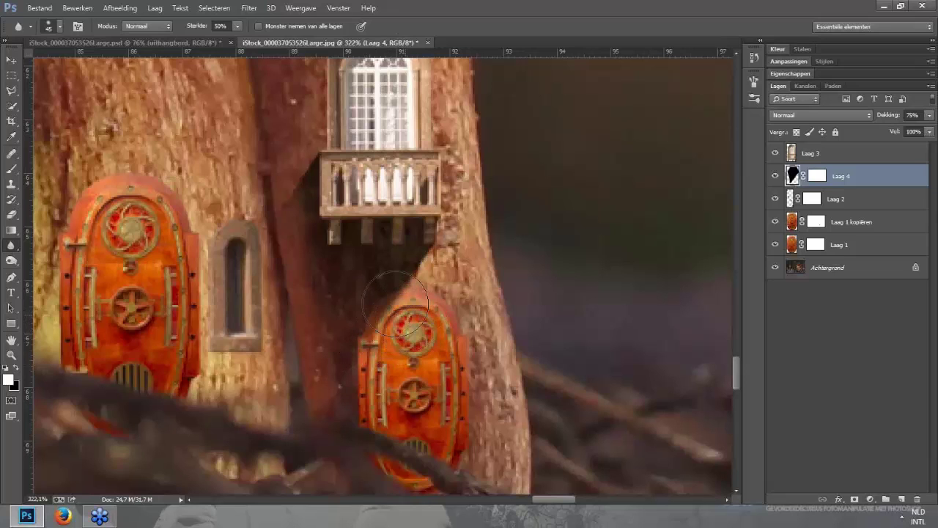
mouse_move(281, 186)
left_mouse_down()
mouse_move(314, 241)
mouse_move(303, 125)
mouse_move(360, 272)
mouse_move(412, 262)
mouse_move(421, 302)
mouse_move(430, 252)
mouse_move(411, 272)
mouse_move(425, 286)
mouse_move(421, 392)
mouse_move(429, 256)
mouse_move(468, 266)
left_mouse_up()
Step: Restore down the Photoshop window so the desktop becomes visible
scroll(499, 278, "down", 3)
scroll(543, 293, "down", 2)
scroll(574, 308, "down", 2)
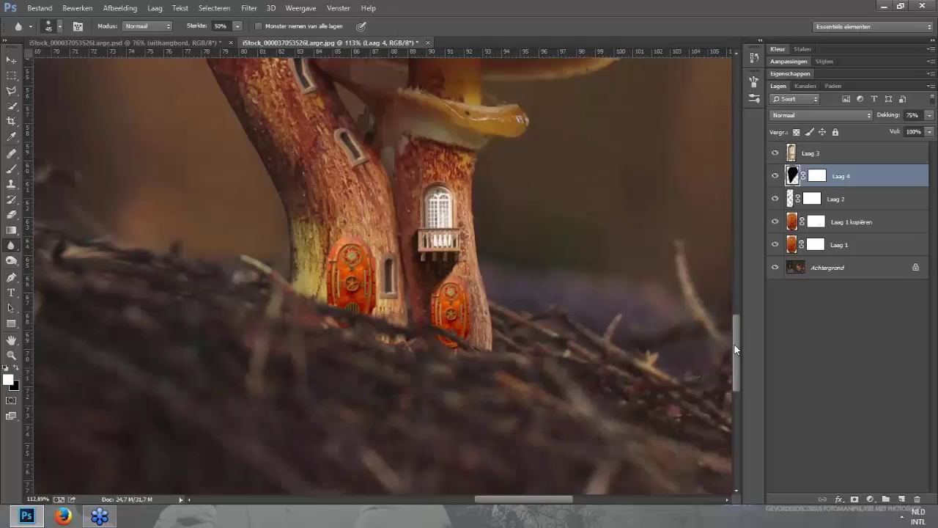
scroll(524, 227, "down", 2)
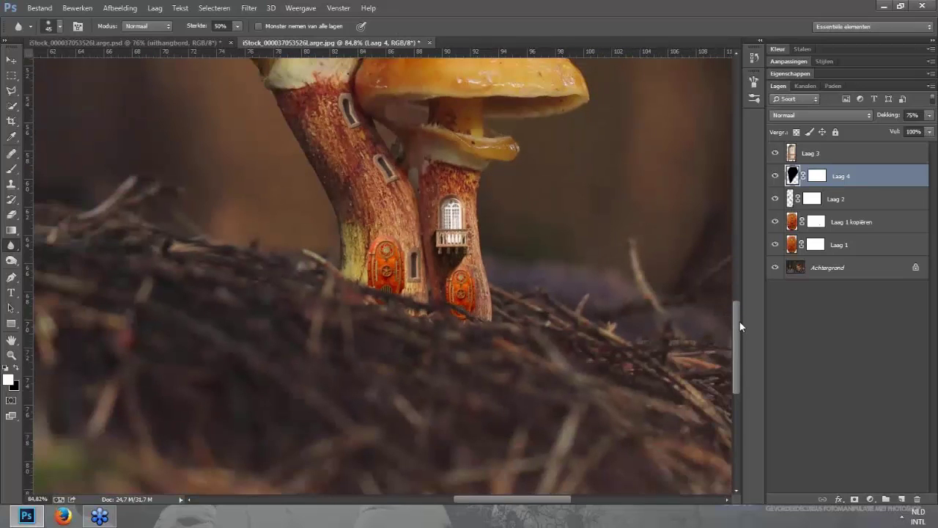
left_click_drag(740, 325, 740, 314)
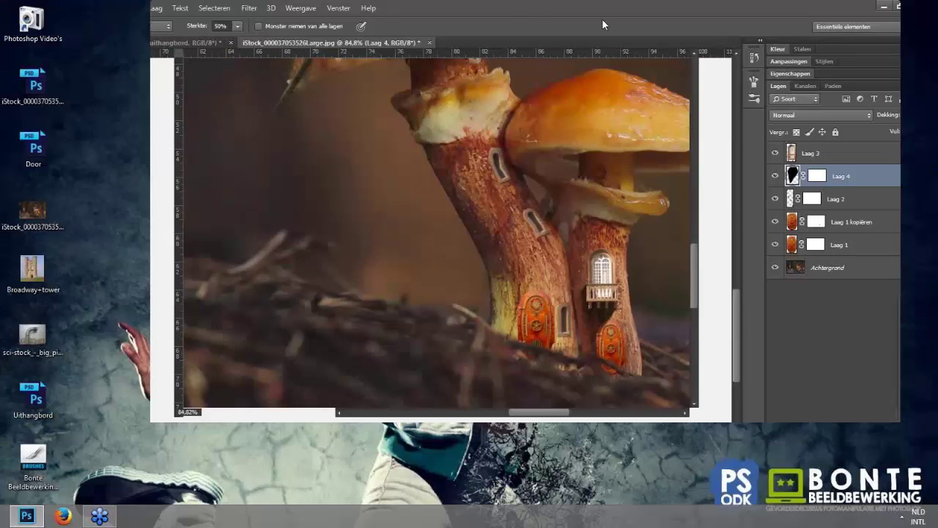
left_click_drag(519, 9, 667, 32)
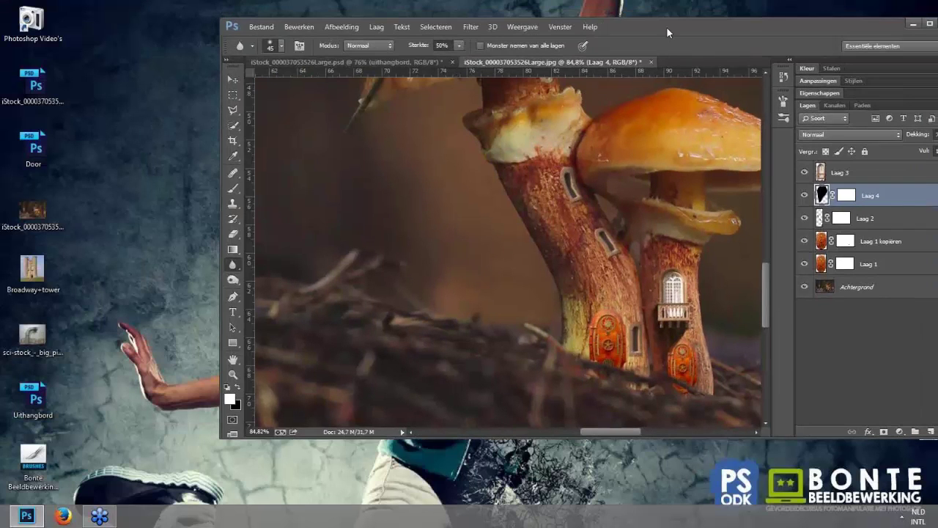
Step: Open Uithangbord.psd from the desktop, maximize Photoshop and fit the sign in view
left_click(38, 398)
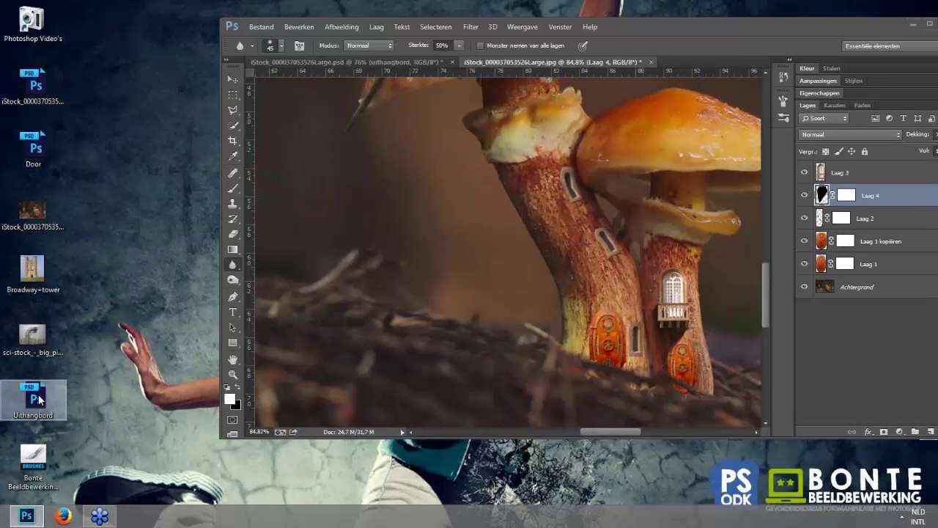
double_click(38, 398)
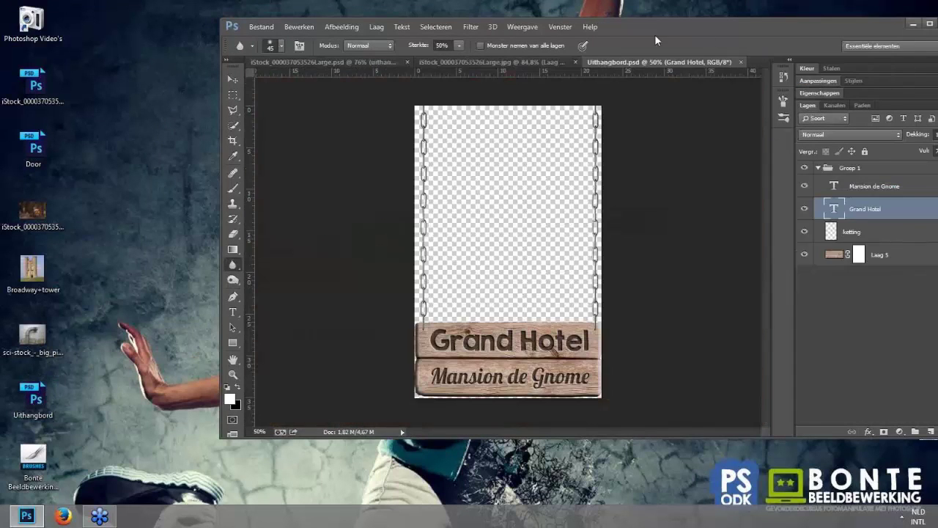
left_click_drag(655, 35, 530, 43)
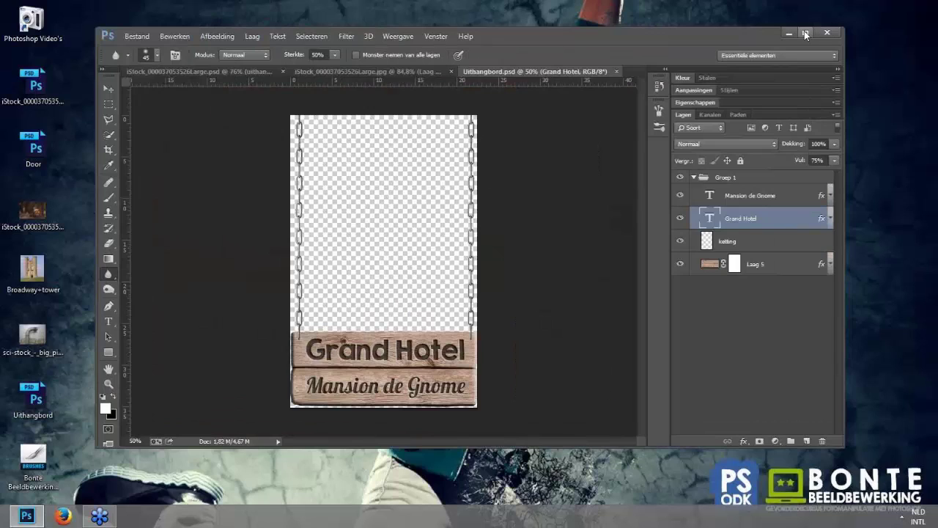
left_click(806, 33)
key("ctrl+0")
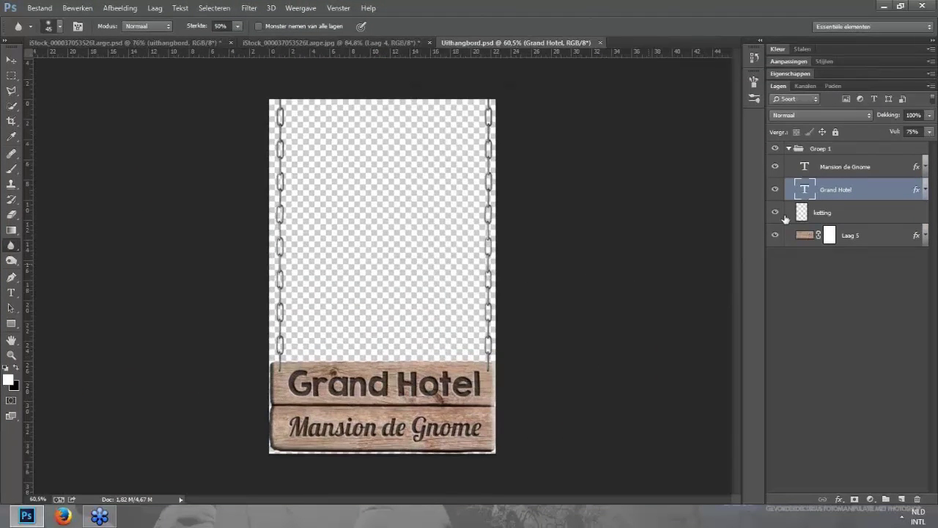
Step: Toggle the text, chains and plank layers on and off to see how the sign is built
left_click(775, 167)
left_click(775, 189)
left_click(775, 189)
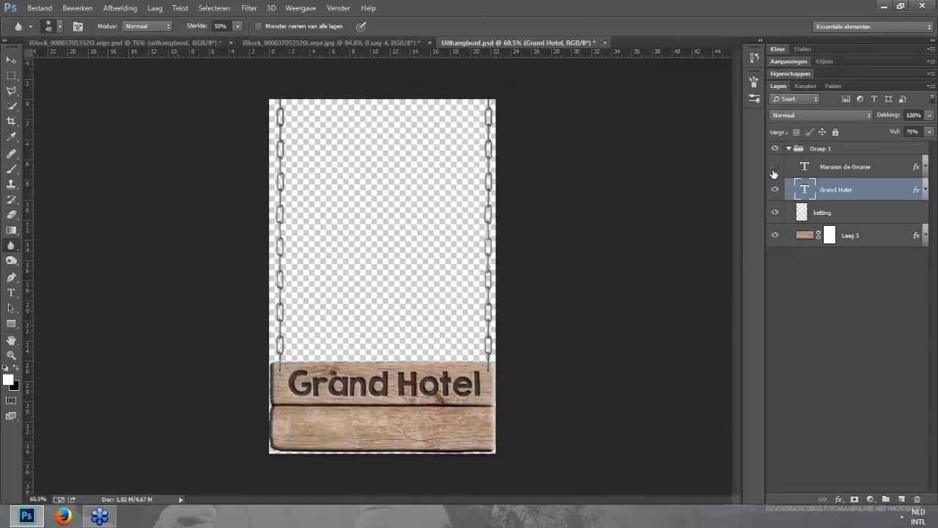
left_click(775, 168)
left_click(775, 189)
left_click(775, 167)
left_click(775, 212)
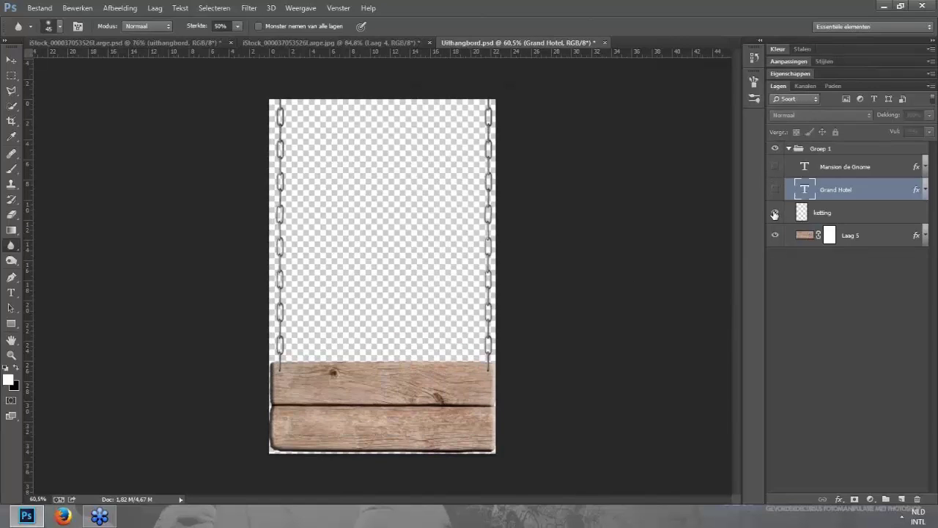
left_click(775, 212)
left_click(775, 236)
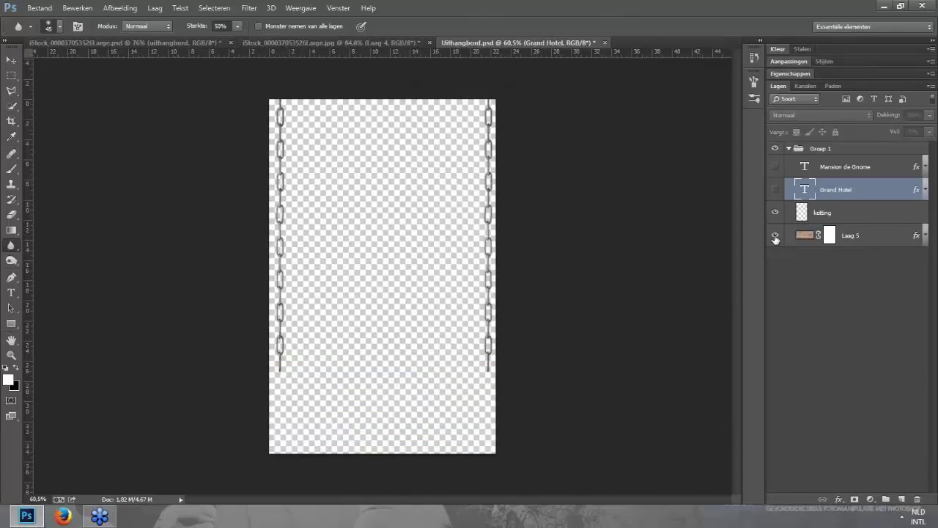
left_click(775, 235)
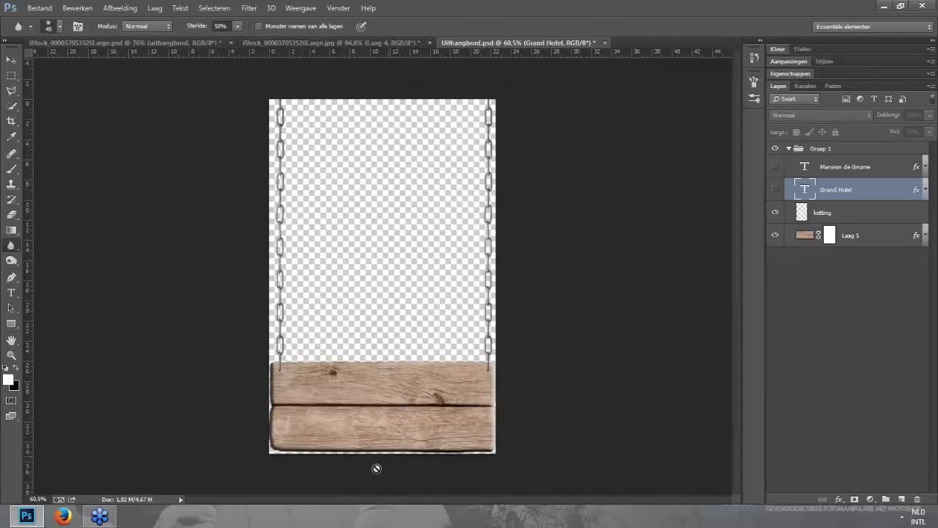
left_click_drag(376, 468, 741, 277)
scroll(271, 333, "down", 3)
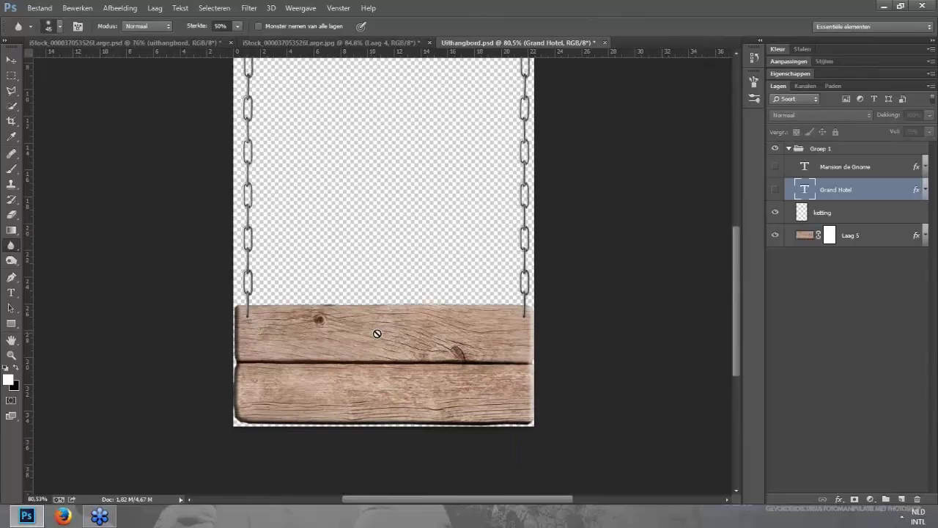
Step: Expand the planks' effects and toggle their bevel on and off
left_click(926, 236)
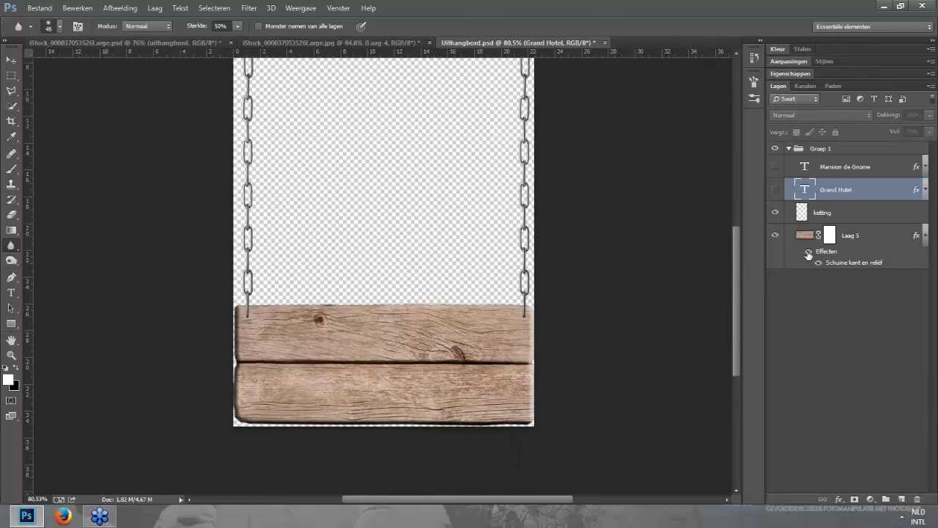
left_click(808, 253)
left_click(808, 252)
left_click(808, 252)
left_click(809, 253)
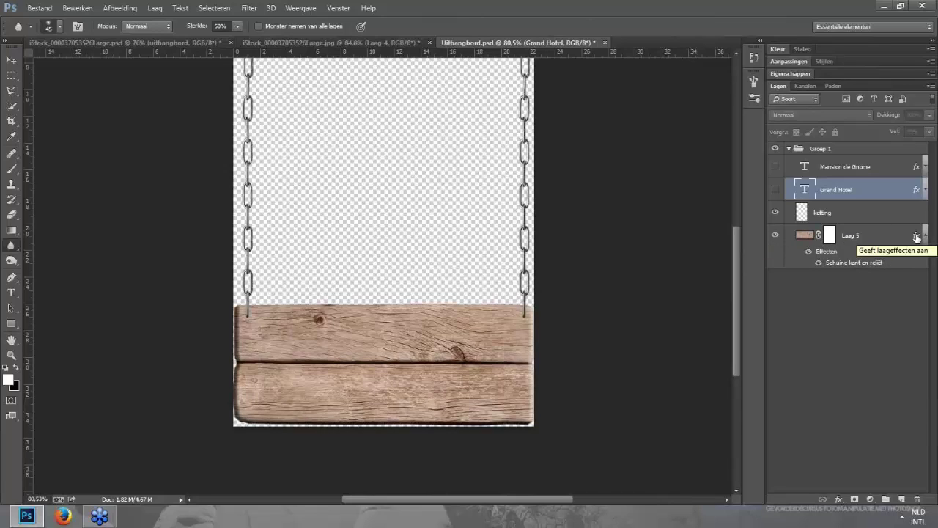
Step: Inspect the planks' Layer Style, previewing Stroke and Inner Glow, and view Bevel & Emboss, then cancel
double_click(917, 236)
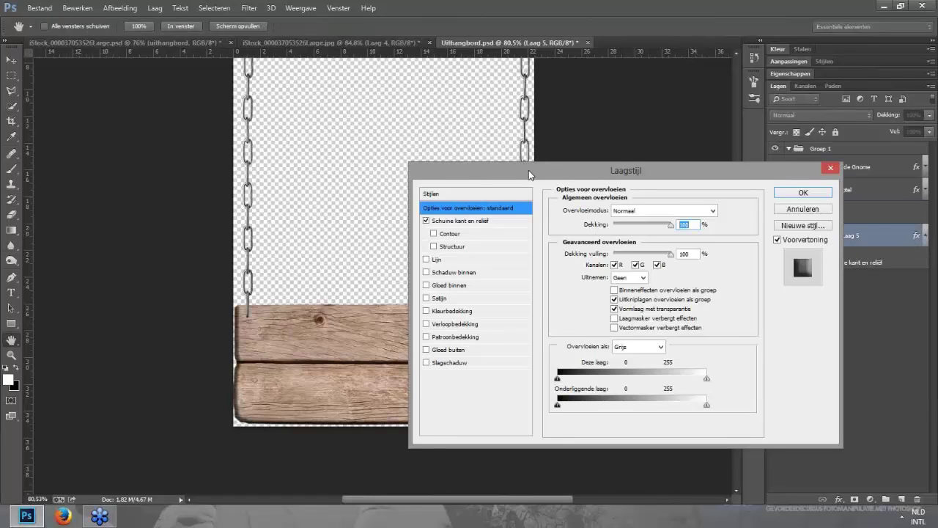
left_click_drag(524, 168, 593, 125)
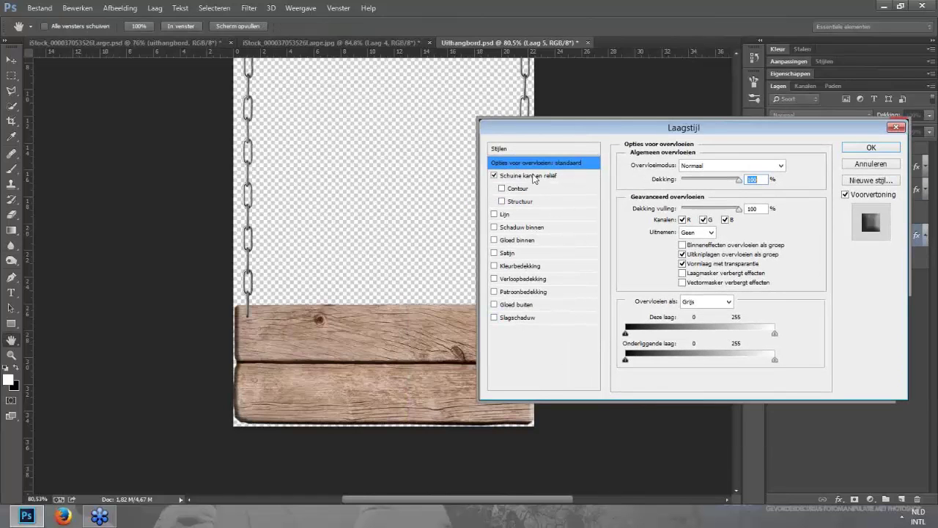
left_click(494, 215)
left_click(494, 215)
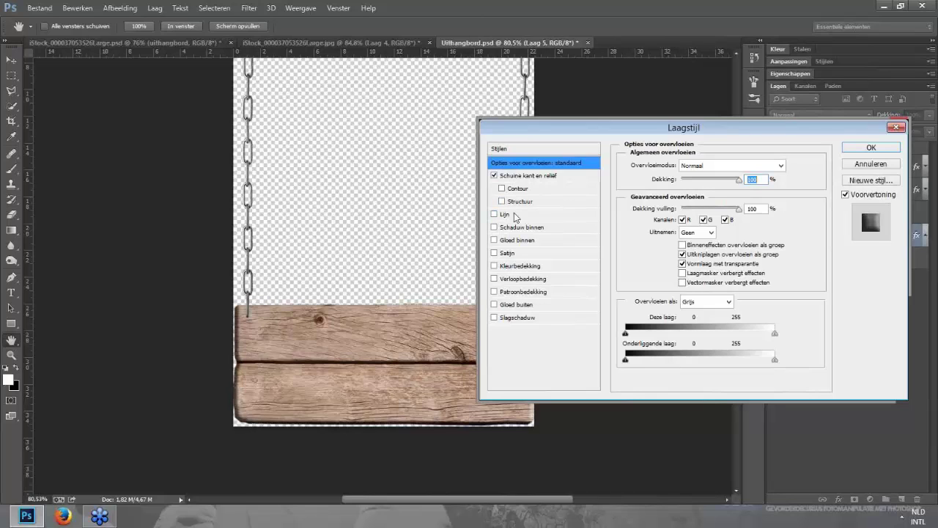
left_click(494, 240)
left_click(494, 240)
left_click(527, 176)
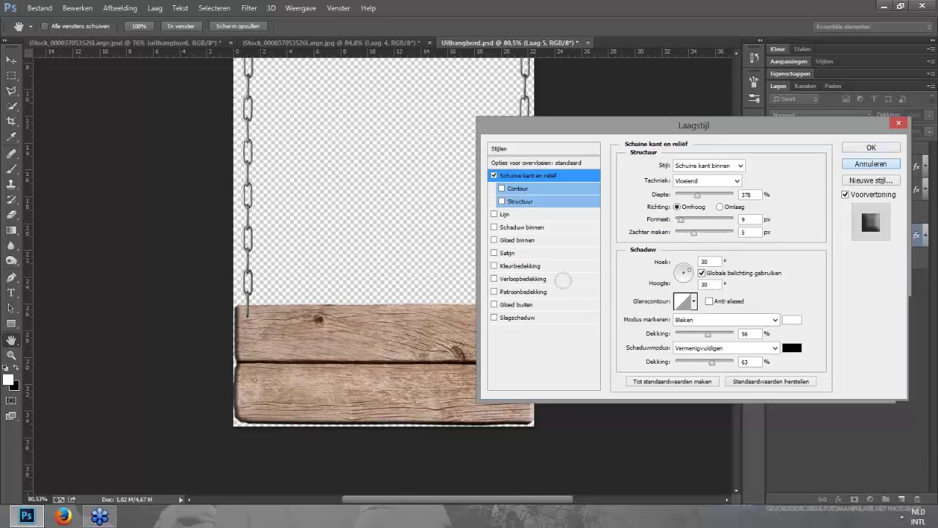
left_click(872, 165)
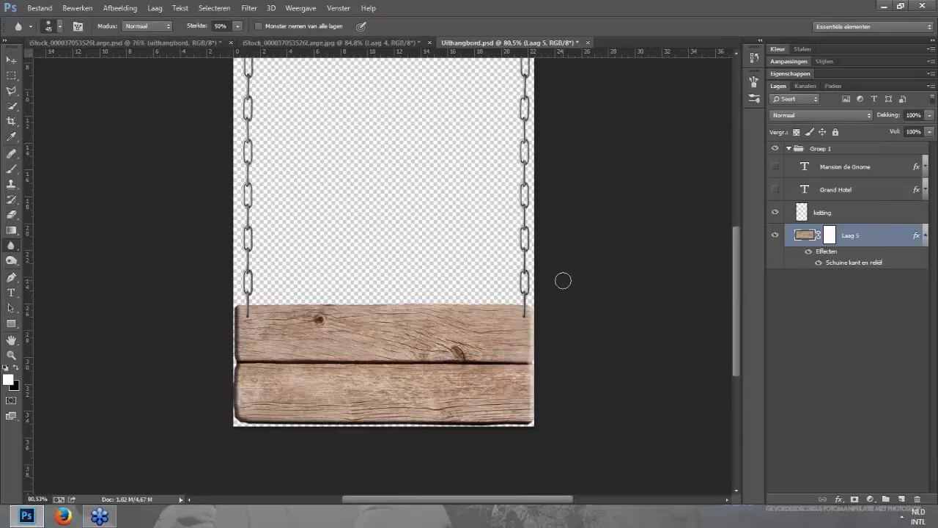
Step: Show both text lines again and collapse the sign's layer group
left_click_drag(776, 190, 776, 168)
scroll(384, 325, "down", 2)
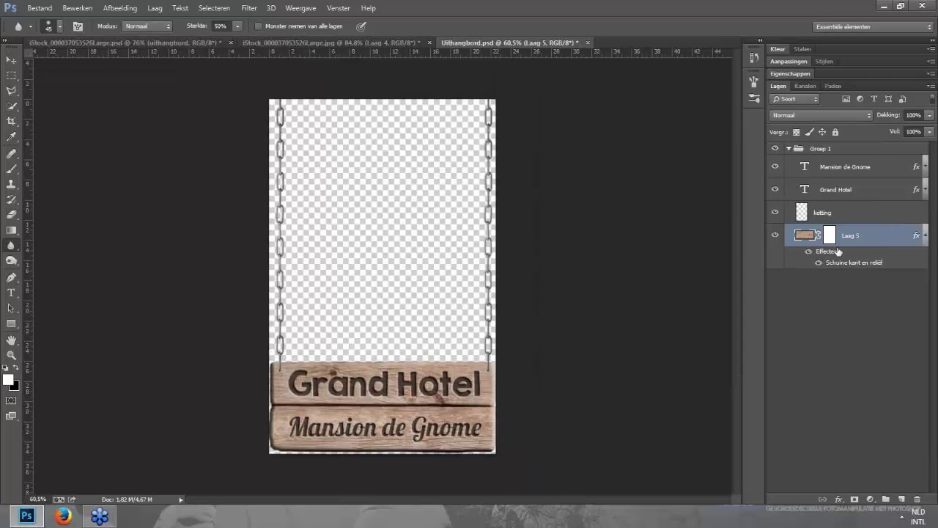
left_click(790, 149)
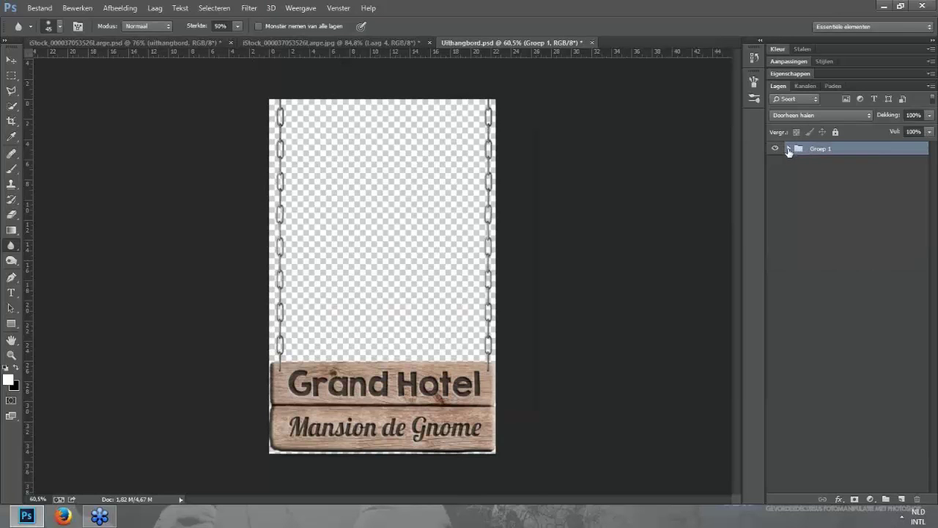
Step: Bring Groep 1 into the mushroom composite and close Uithangbord.psd without saving
left_click_drag(552, 43, 712, 203)
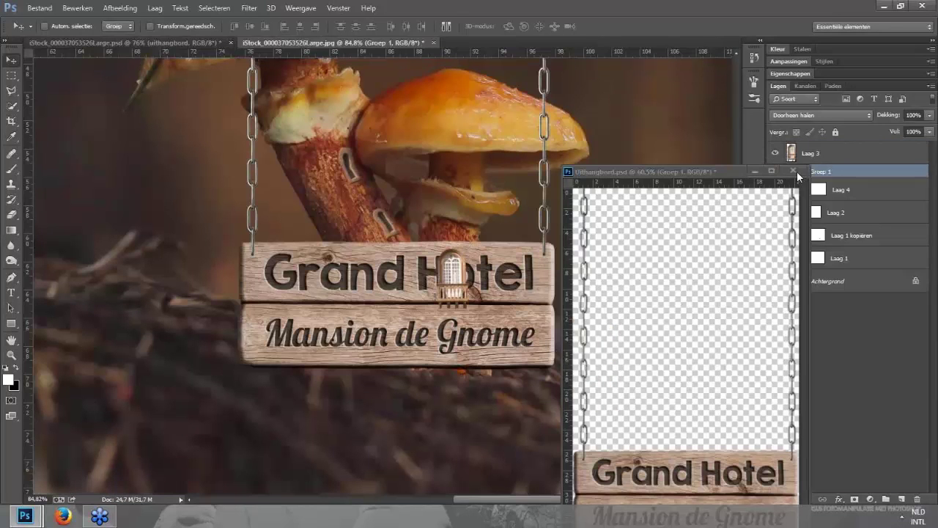
left_click(794, 171)
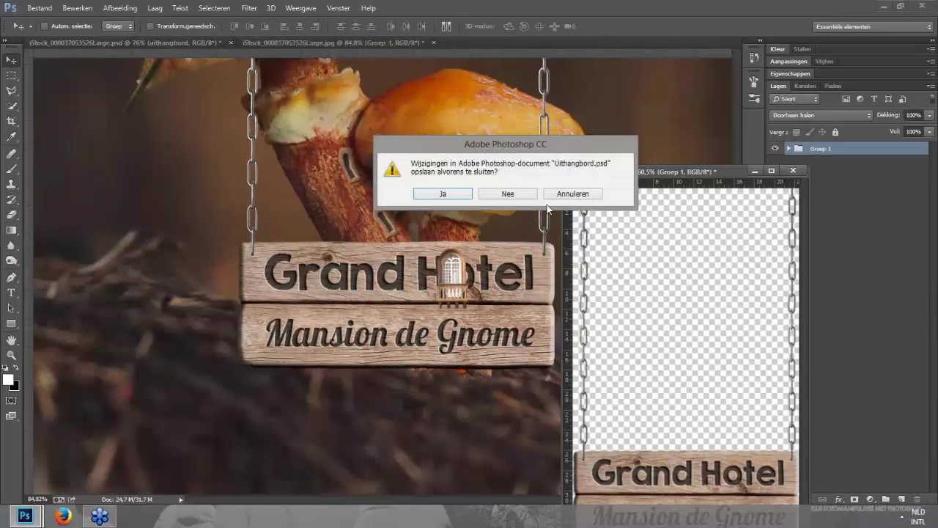
left_click(508, 194)
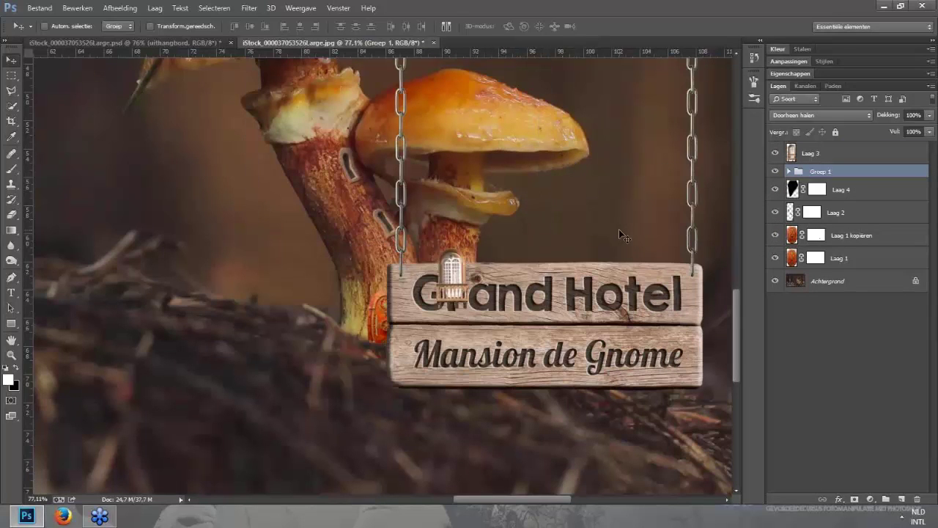
scroll(619, 233, "down", 3)
scroll(619, 233, "down", 2)
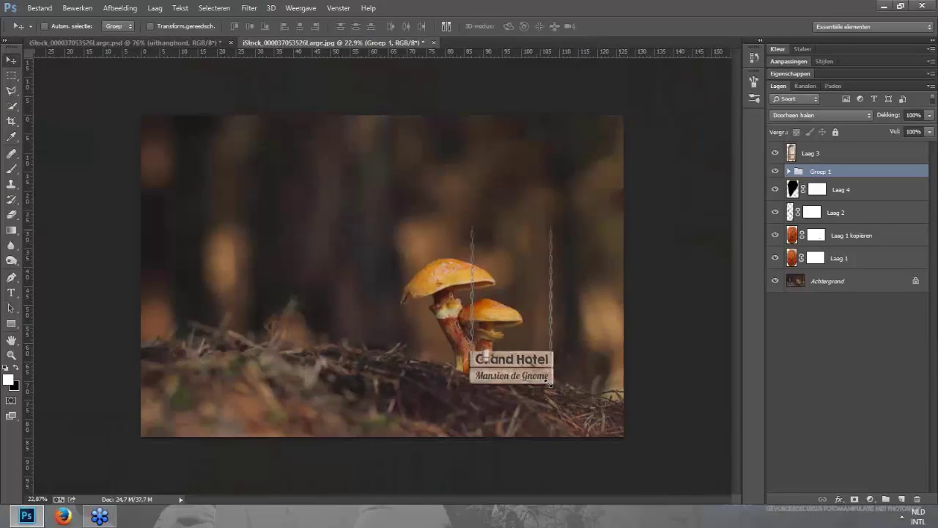
Step: Free-transform the sign group, scaling it down to about 16%
key("ctrl+t")
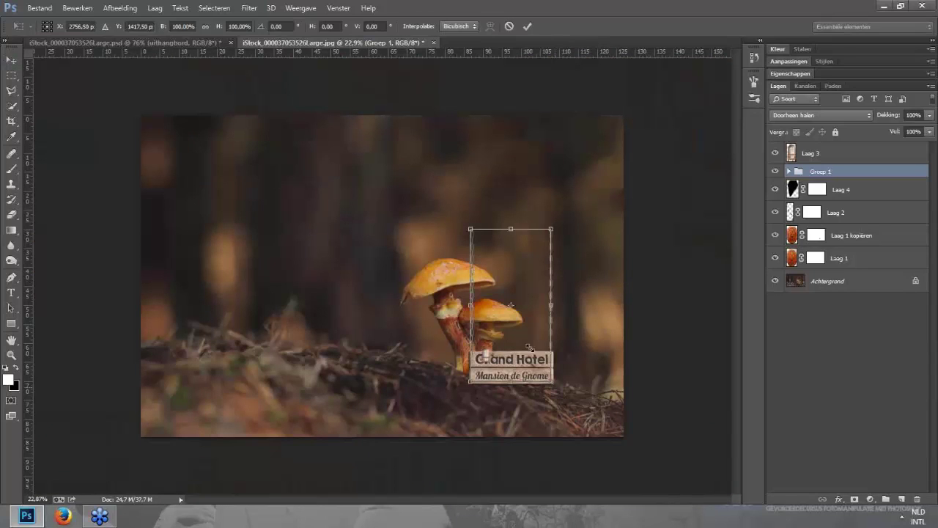
left_click_drag(551, 381, 531, 344)
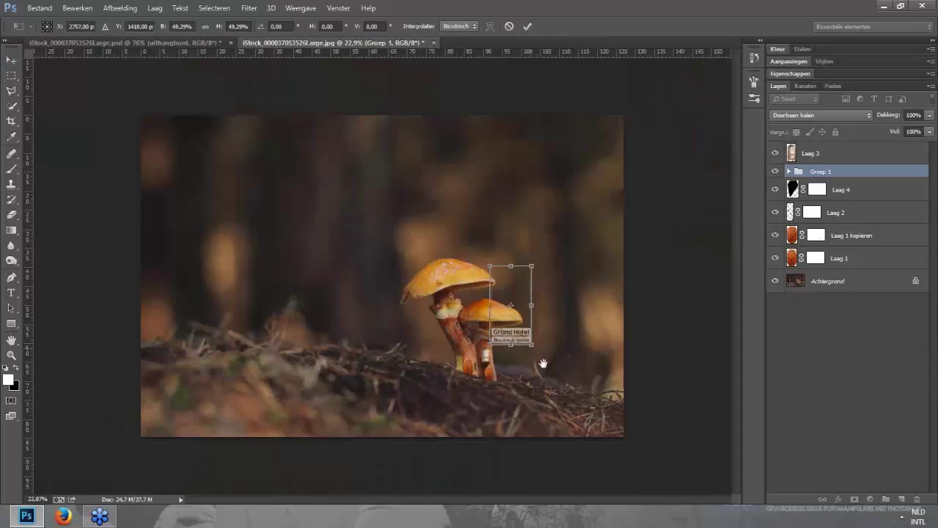
scroll(544, 363, "up", 5)
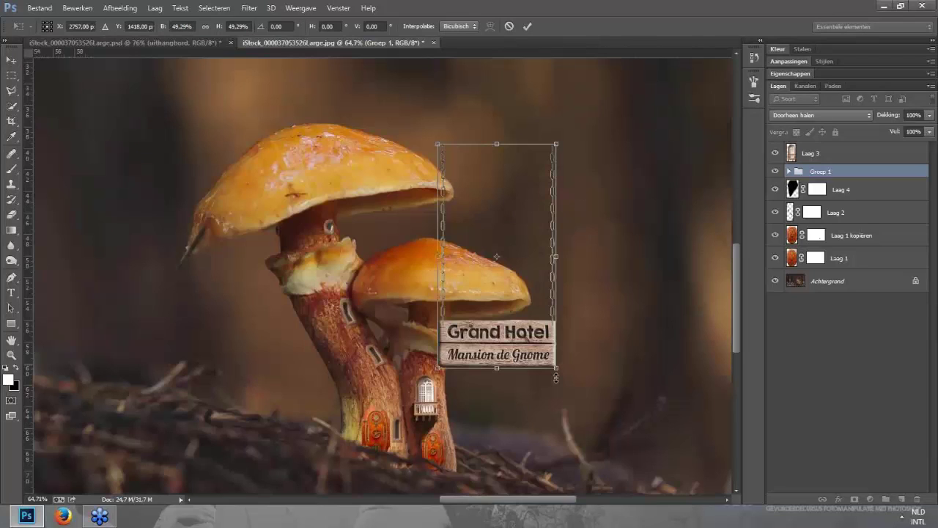
scroll(556, 377, "up", 2)
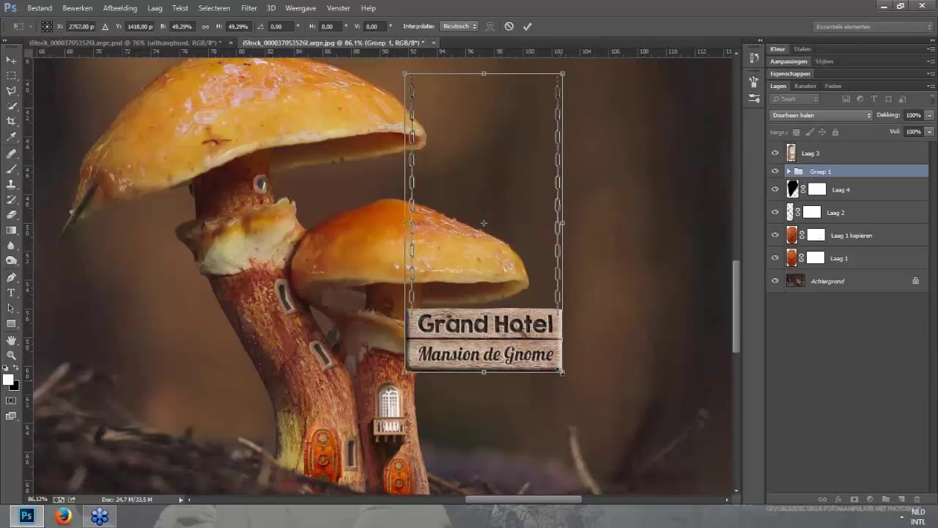
left_click_drag(406, 372, 437, 288)
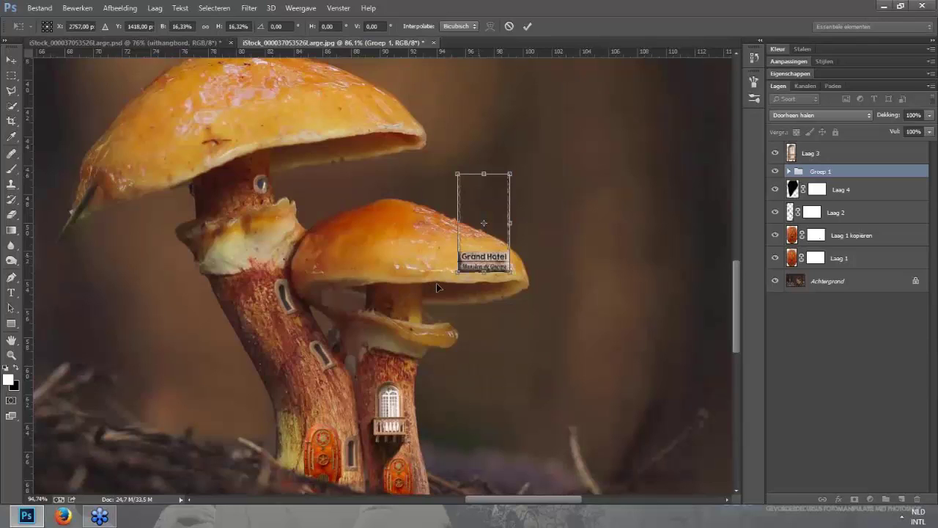
scroll(436, 283, "up", 4)
Step: Cancel the pending resize and merge Groep 1 into one layer with Ctrl+E, checking its visibility
key("Escape")
scroll(461, 331, "down", 4)
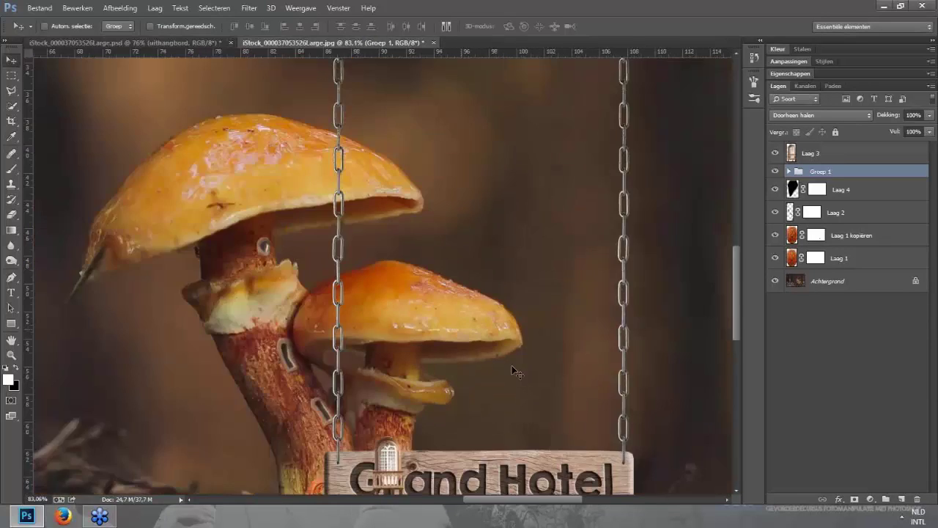
scroll(511, 365, "down", 2)
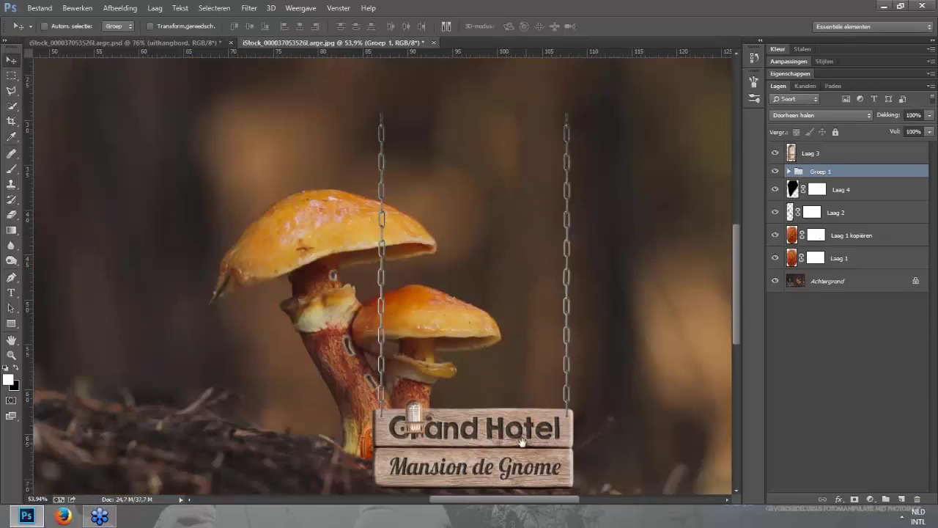
left_click_drag(491, 335, 447, 279)
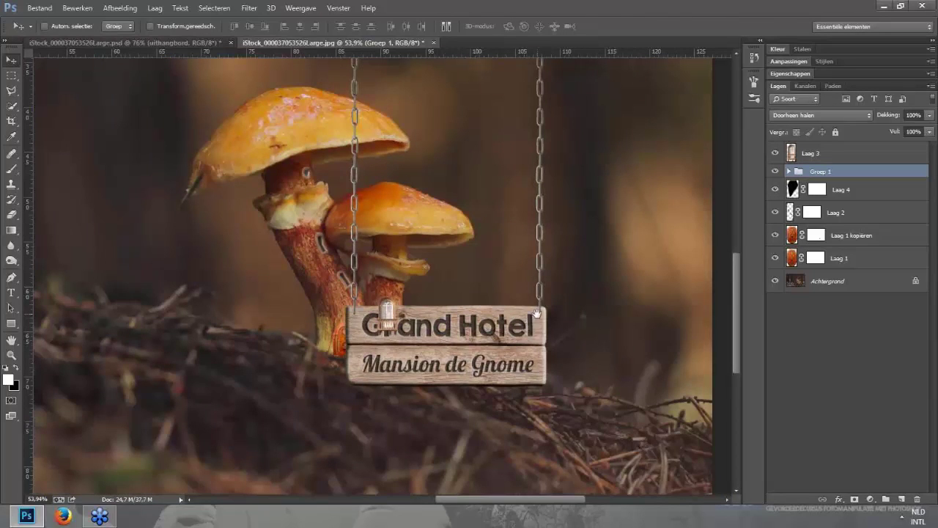
left_click_drag(537, 314, 521, 354)
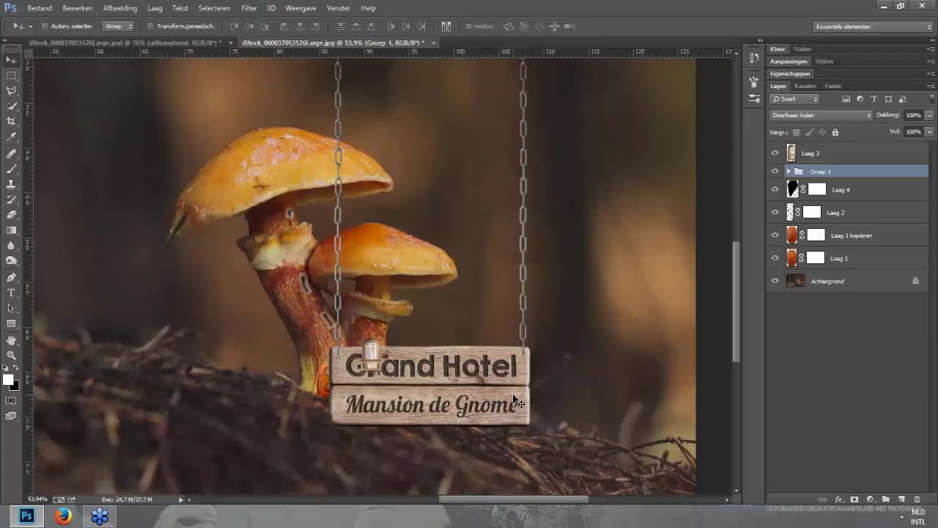
left_click(790, 171)
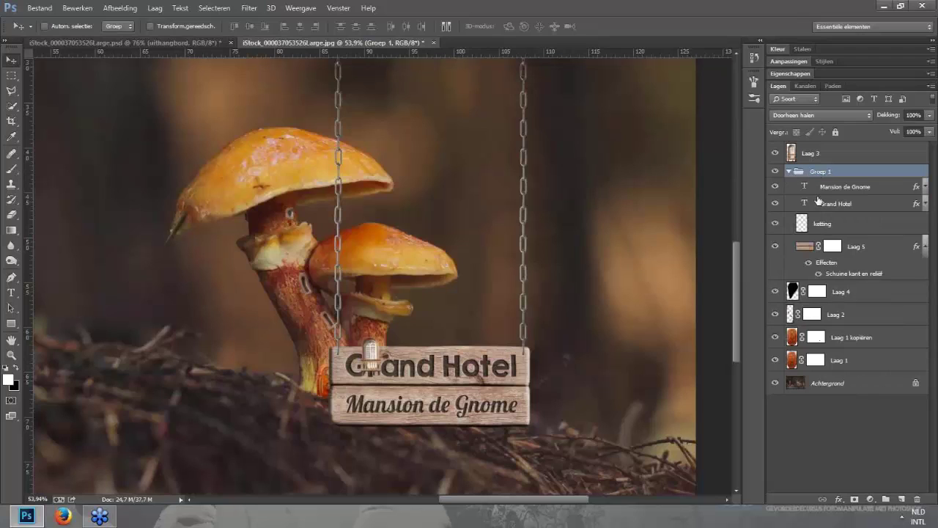
left_click(790, 172)
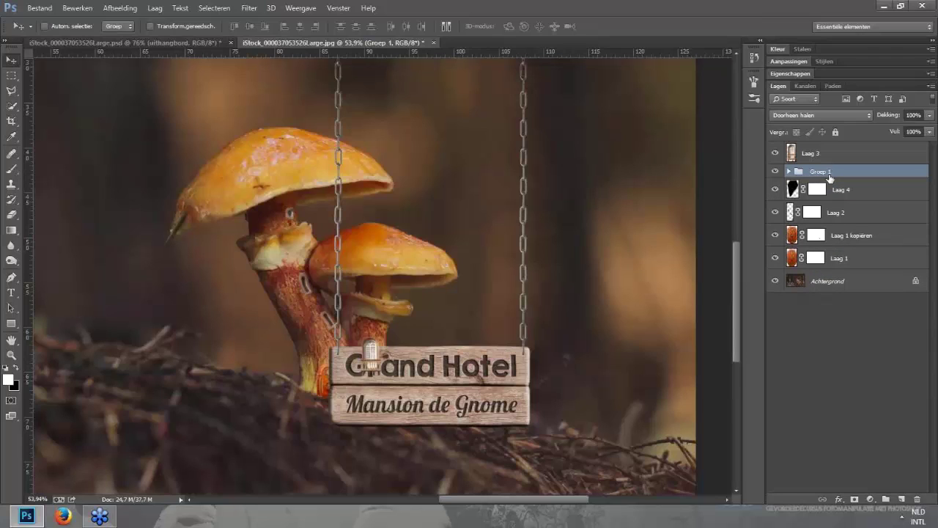
key("ctrl+e")
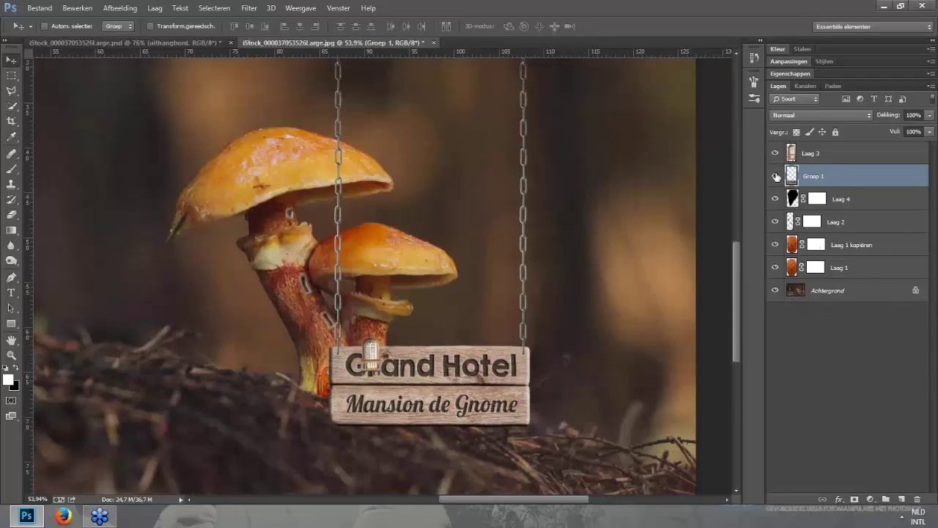
left_click(775, 176)
left_click(775, 176)
Step: Scale the merged sign to about 28% and hang it just under the smaller mushroom cap
key("ctrl+t")
mouse_move(452, 317)
left_mouse_down()
mouse_move(447, 285)
mouse_move(454, 290)
mouse_move(441, 303)
left_mouse_up()
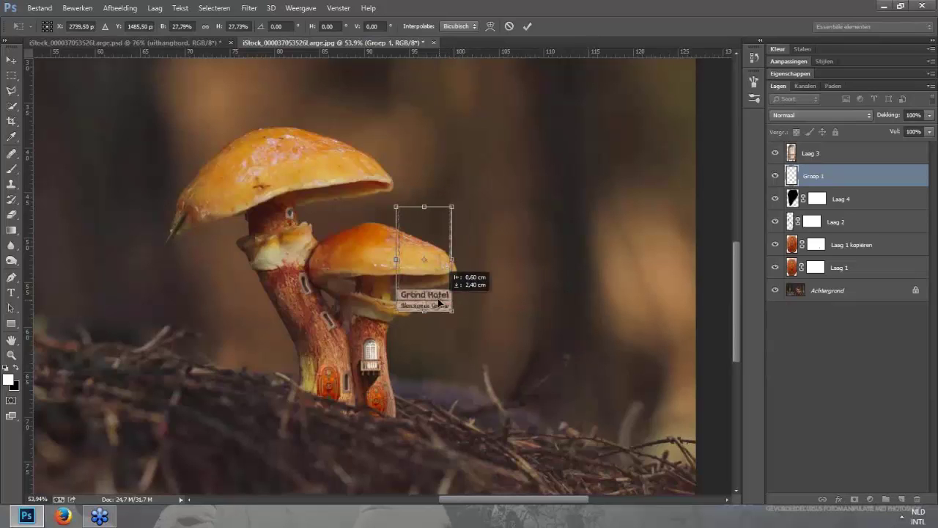
scroll(441, 279, "up", 5)
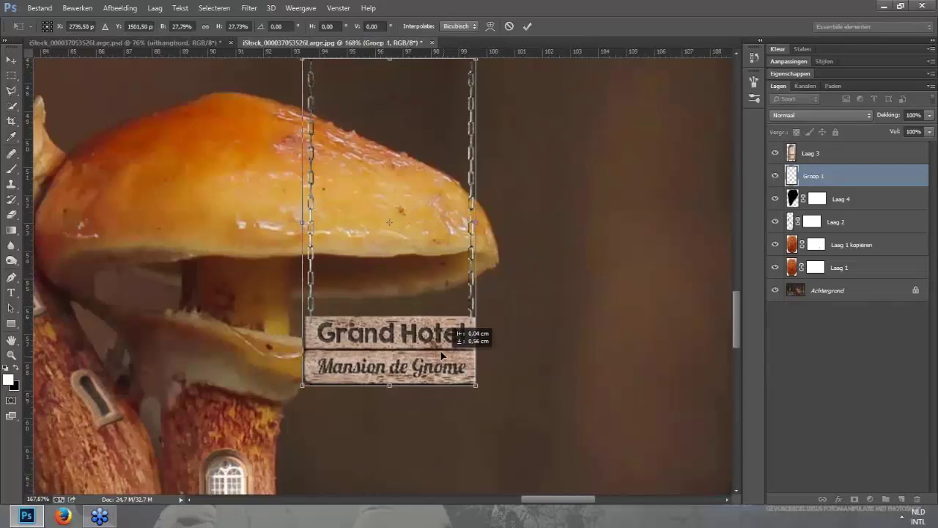
left_click_drag(439, 343, 440, 360)
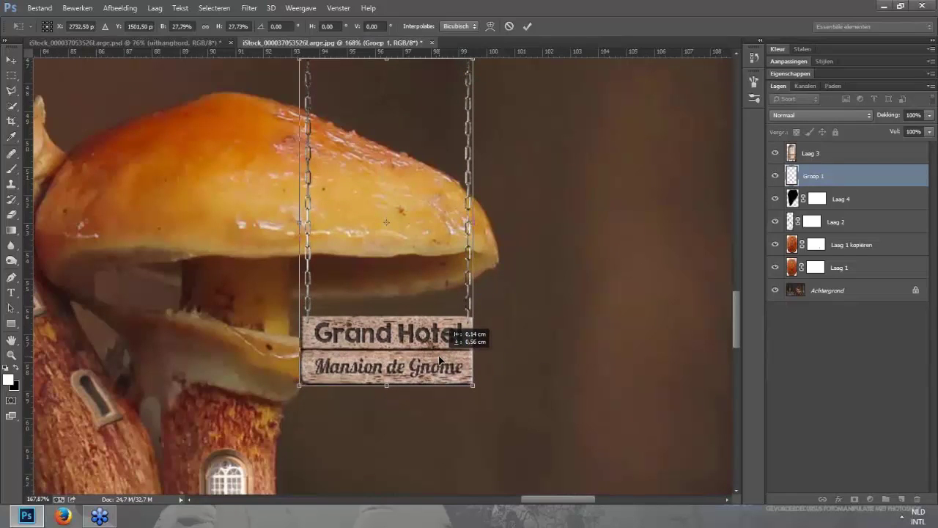
key("Return")
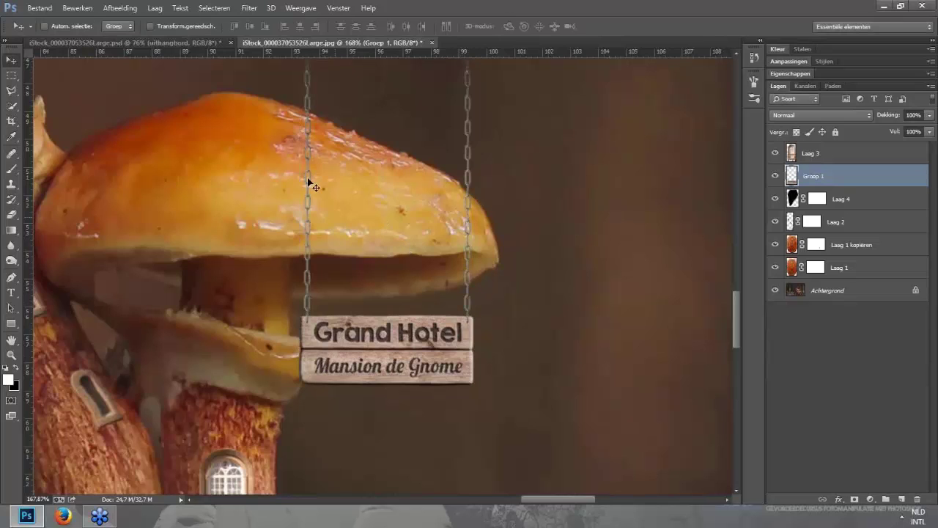
scroll(314, 187, "down", 2)
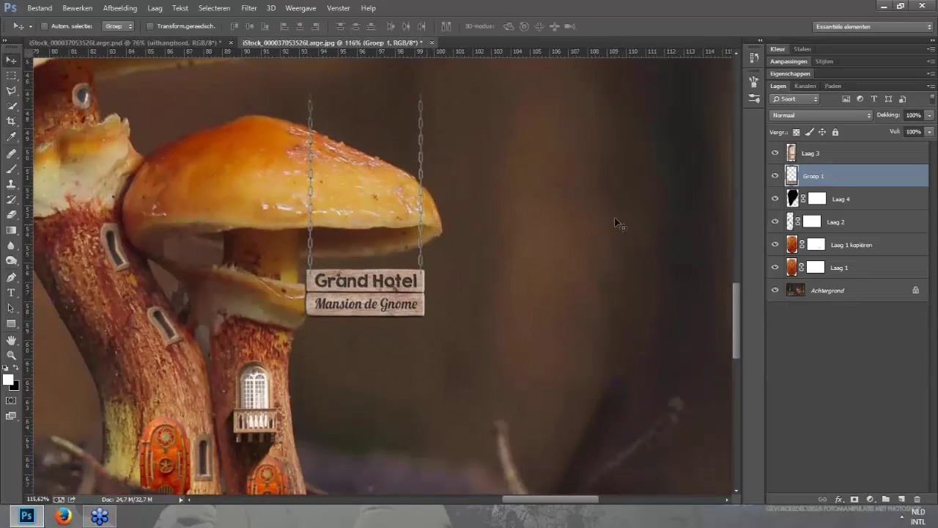
Step: Add a layer mask to Groep 1 and set up a 100% opacity brush
left_click(856, 500)
left_click(11, 169)
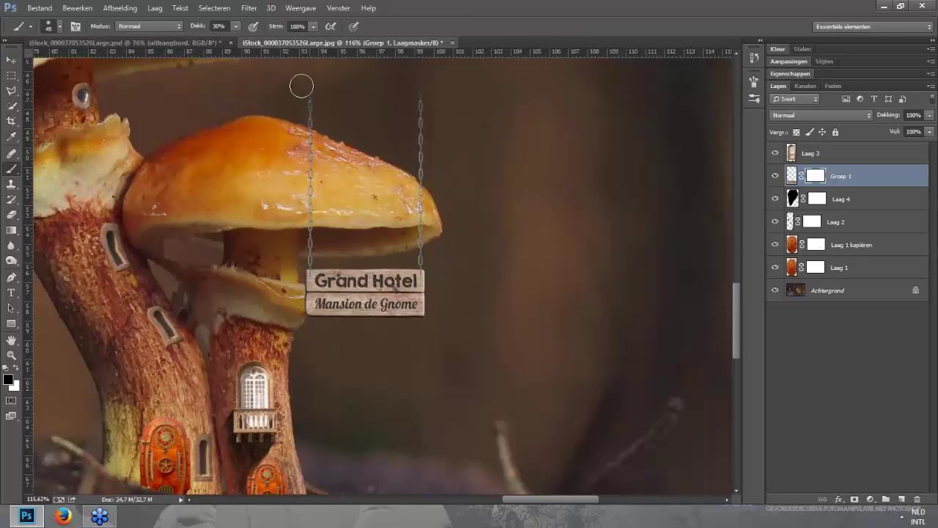
right_click(301, 86)
left_click(451, 158)
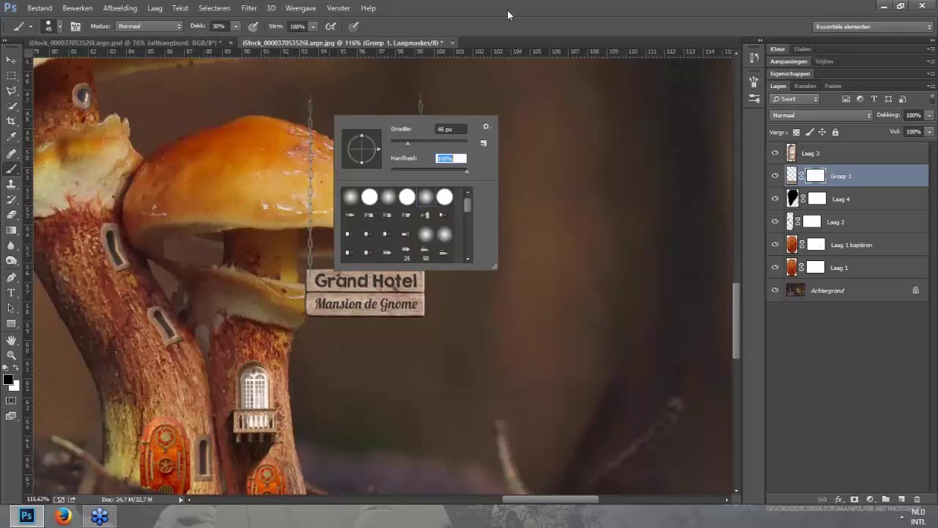
key("Return")
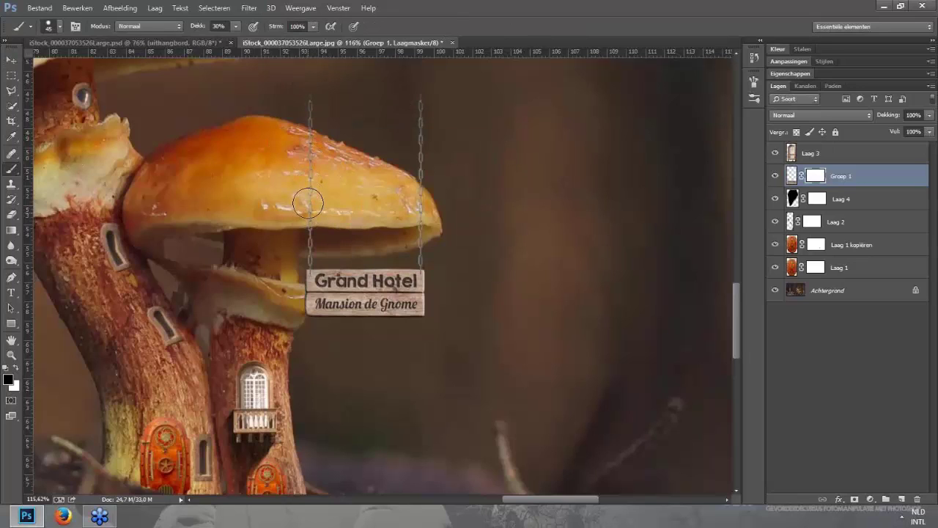
key("0")
Step: Paint out the left and right chains where they cross the small mushroom cap
left_click_drag(304, 96, 308, 214)
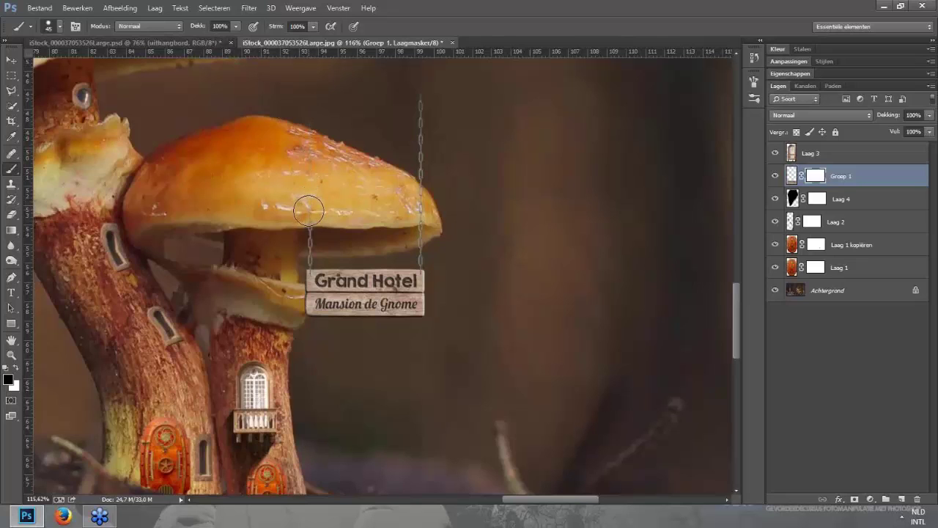
left_click_drag(424, 103, 422, 220)
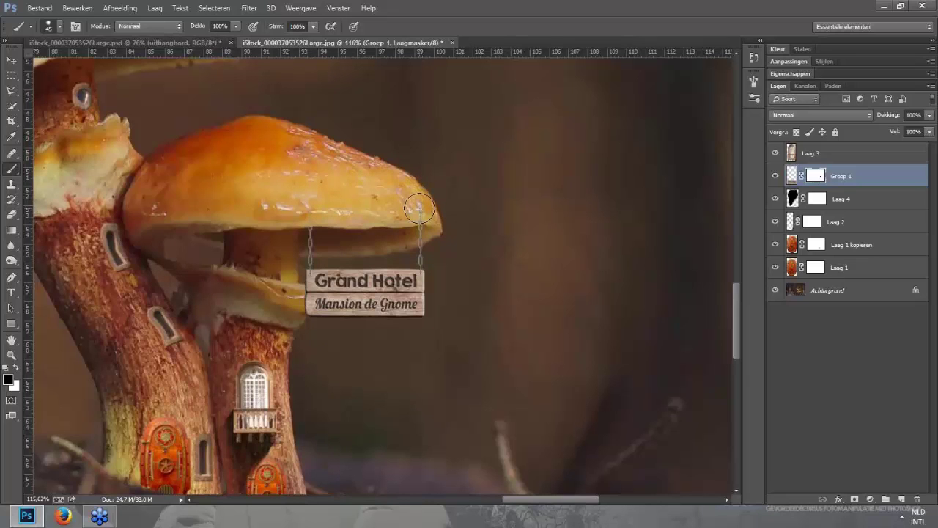
mouse_move(331, 246)
left_mouse_down()
mouse_move(366, 267)
mouse_move(463, 204)
left_mouse_up()
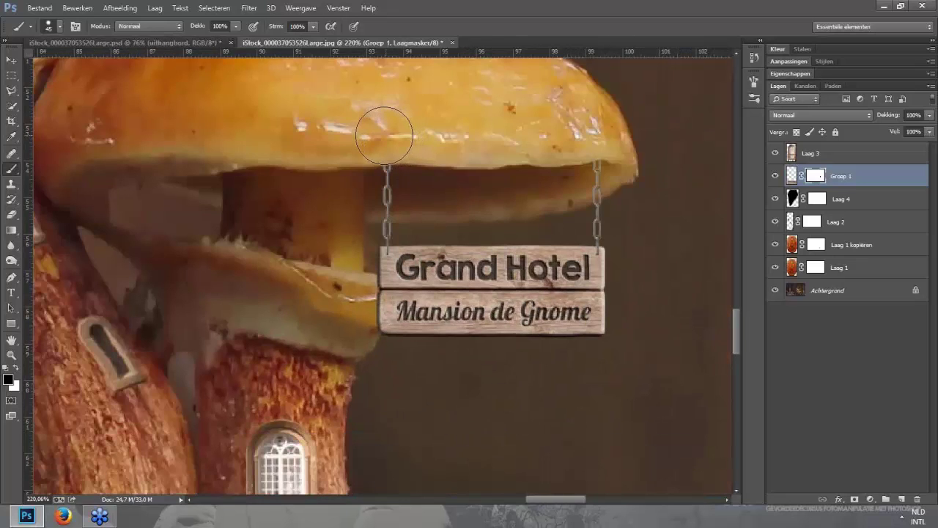
scroll(465, 235, "down", 3)
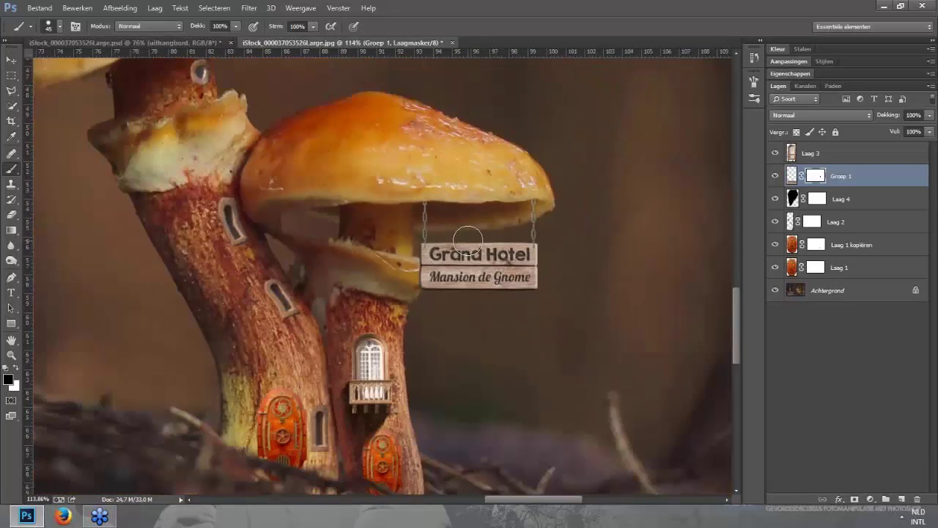
scroll(469, 233, "down", 2)
left_click_drag(553, 349, 586, 351)
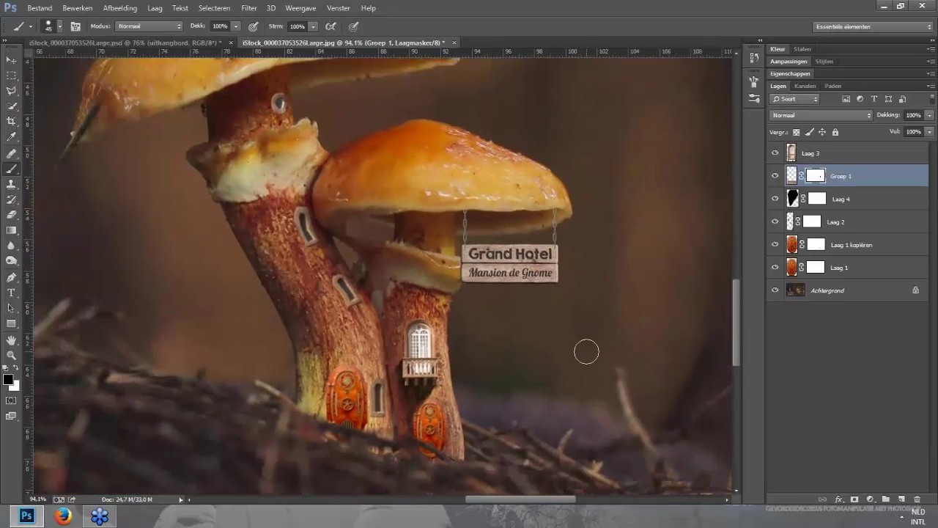
scroll(587, 351, "down", 2)
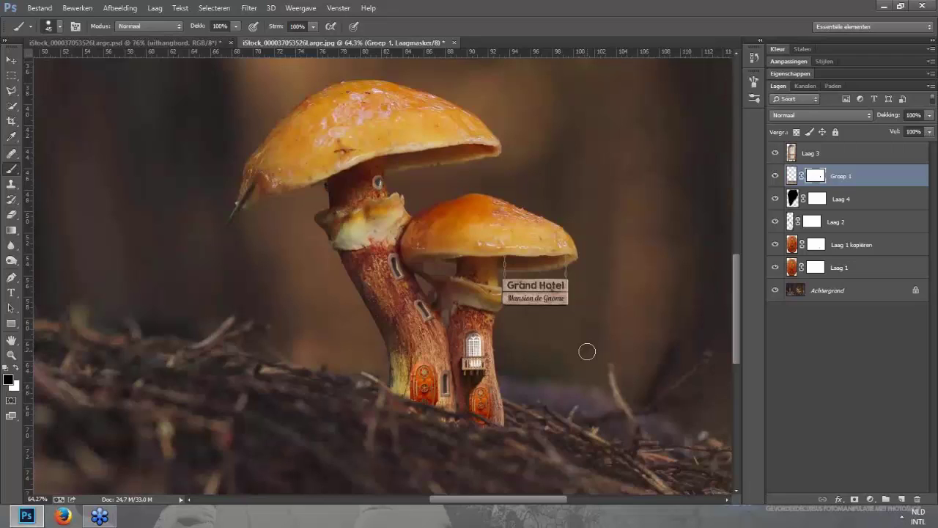
Step: Open big_pipe_thing.jpg by dragging it from the desktop into Photoshop
double_click(683, 12)
left_click_drag(693, 20, 658, 35)
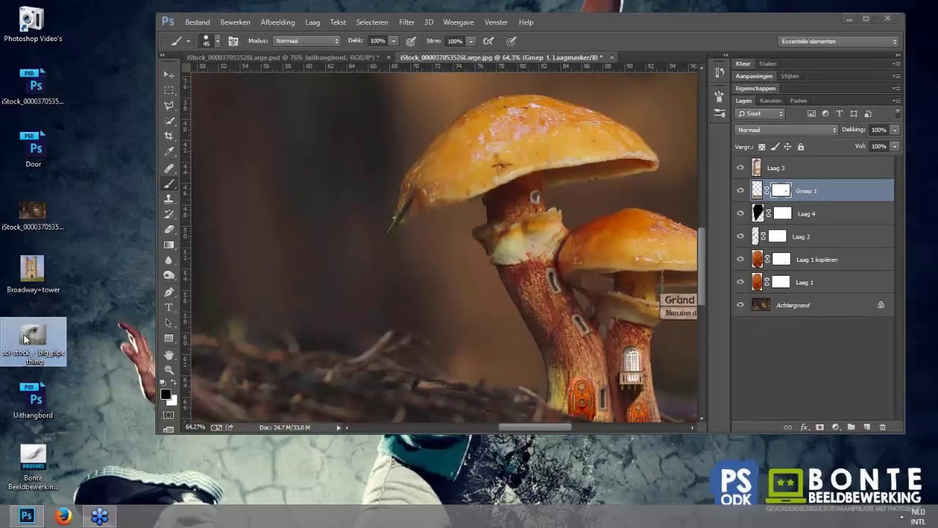
left_click_drag(24, 337, 639, 56)
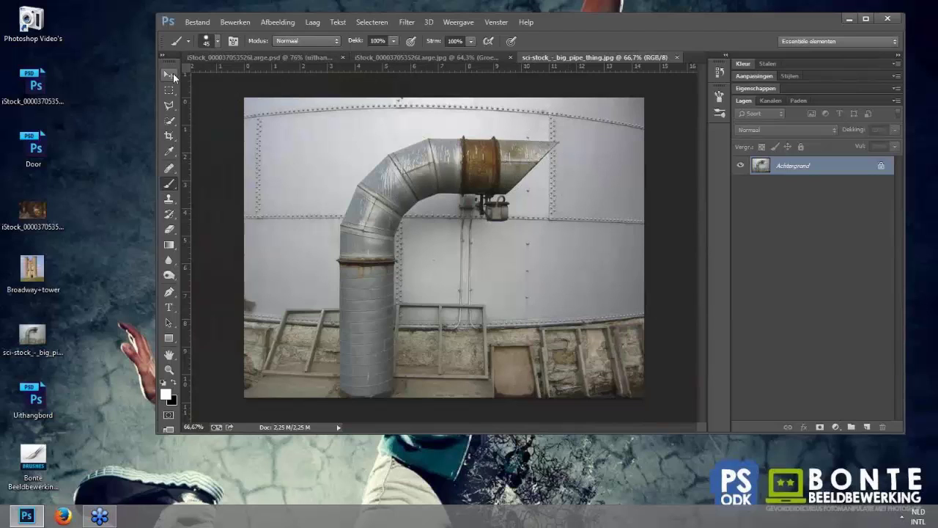
Step: Quick-select the bent metal pipe with a 25 px brush, excluding the ladder
left_click(171, 122)
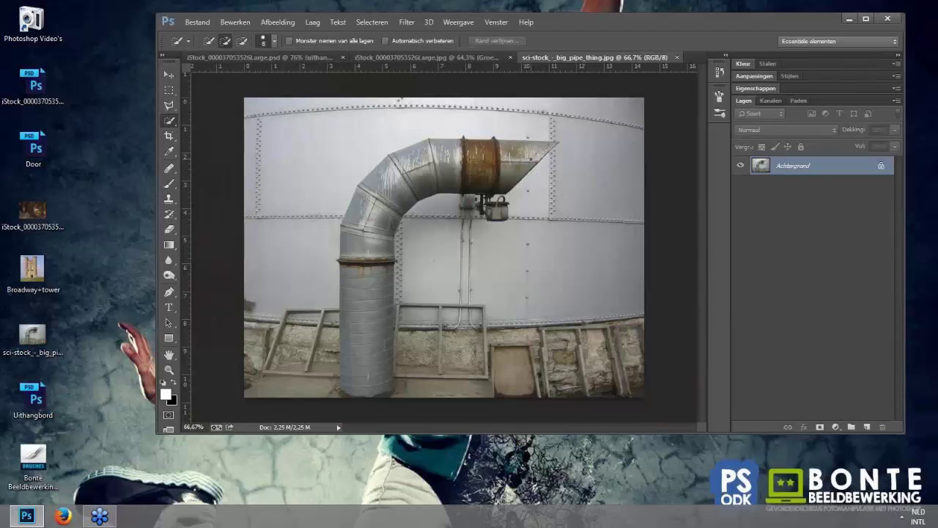
key("bracketright")
key("bracketright")
key("bracketright")
left_click_drag(523, 150, 481, 167)
mouse_move(371, 210)
left_mouse_down()
mouse_move(369, 338)
mouse_move(356, 367)
left_mouse_up()
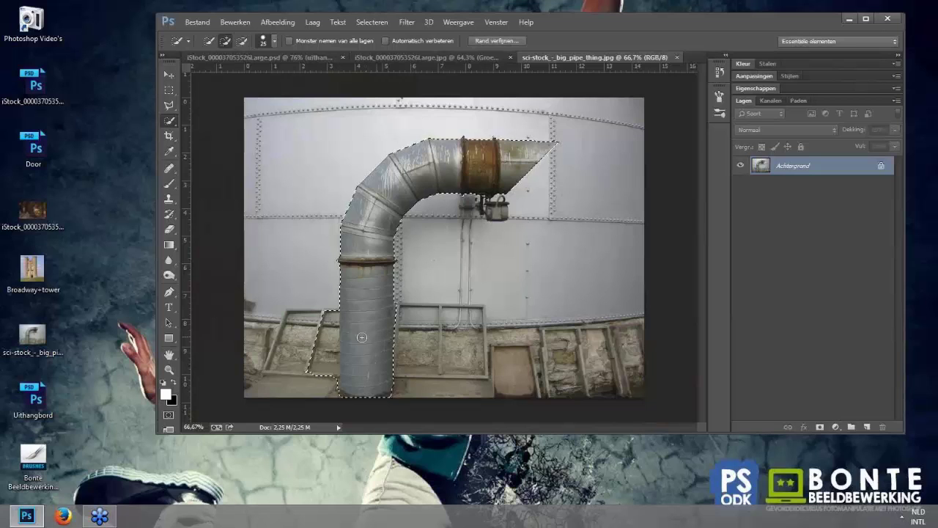
left_click_drag(321, 323, 334, 353)
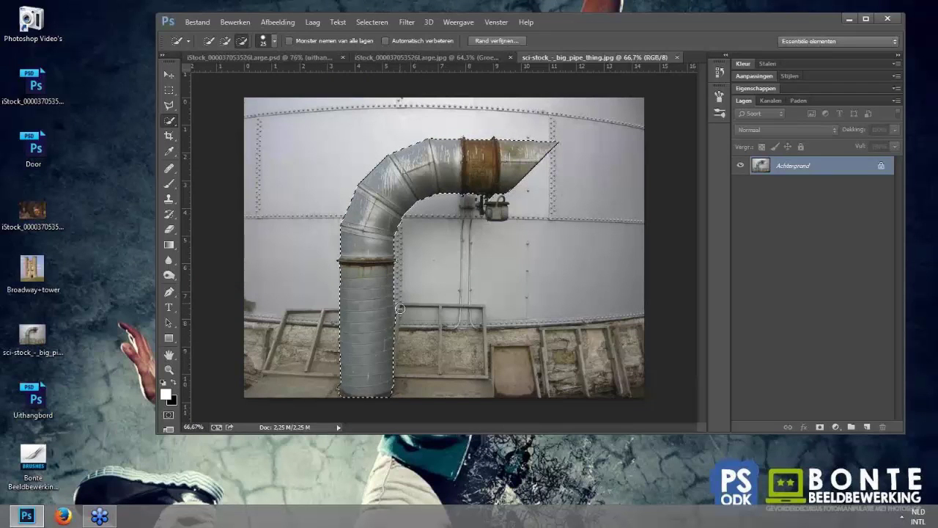
scroll(401, 309, "up", 3)
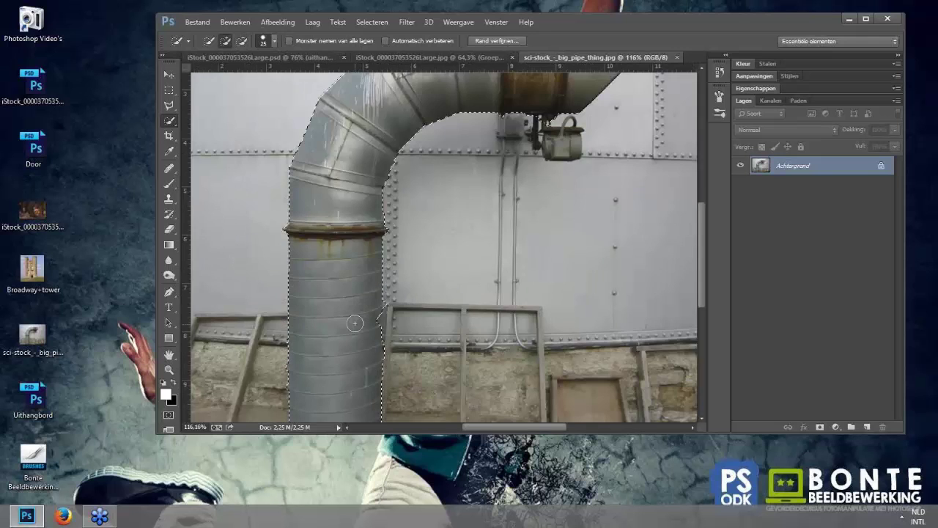
scroll(370, 317, "up", 4)
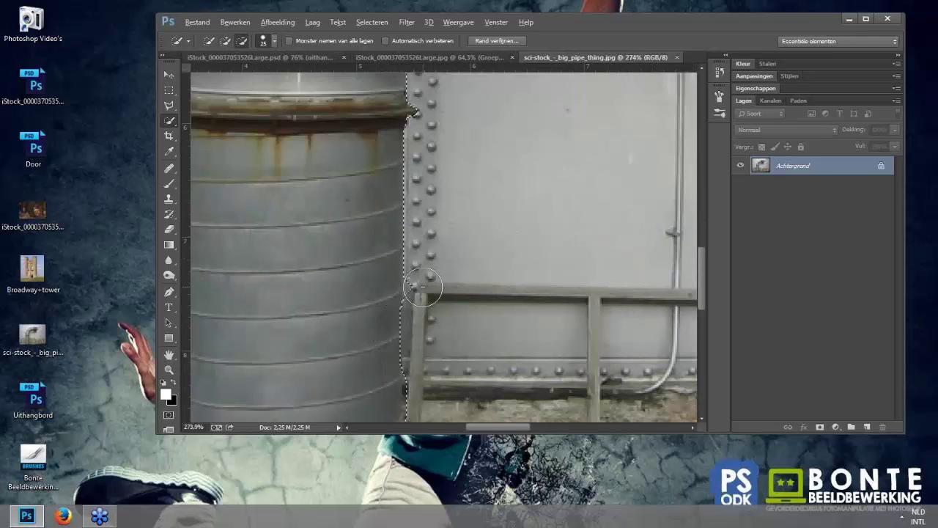
scroll(452, 247, "down", 3)
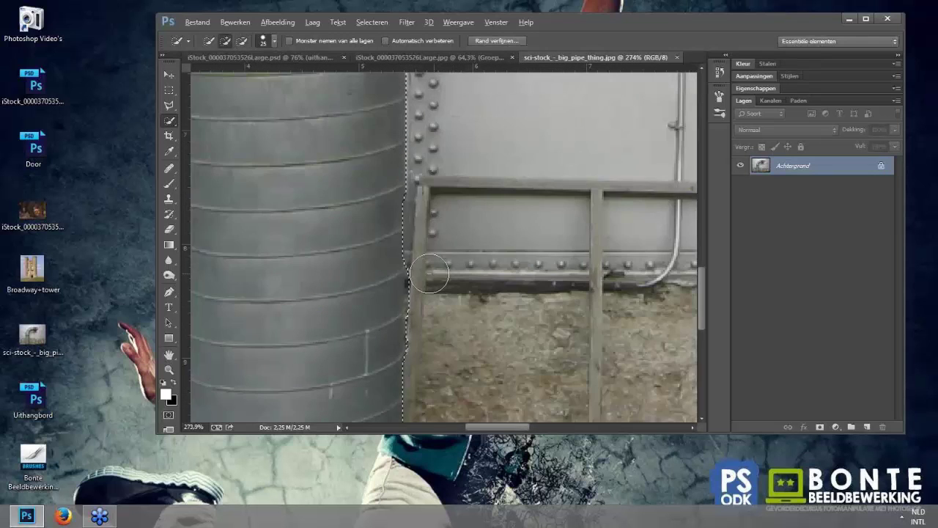
left_click_drag(429, 274, 430, 342)
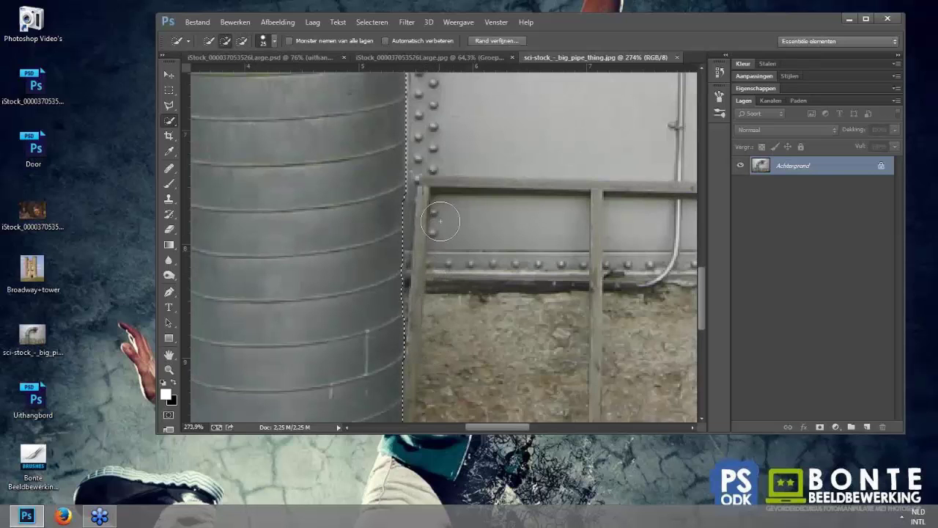
scroll(440, 220, "down", 3)
scroll(486, 371, "up", 2)
Step: Fit the image in view and duplicate Achtergrond as 'Achtergrond kopiëren'
mouse_move(486, 371)
left_mouse_down()
mouse_move(546, 239)
mouse_move(381, 385)
left_mouse_up()
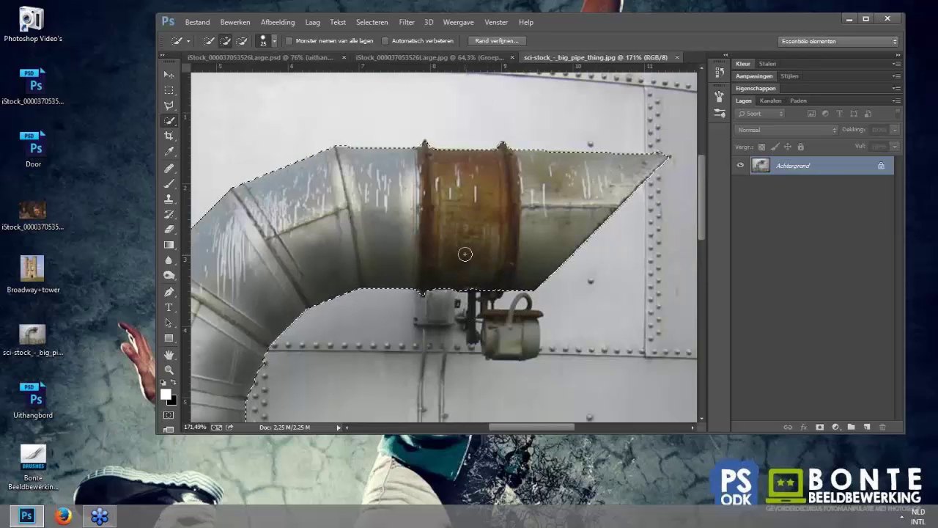
key("ctrl+0")
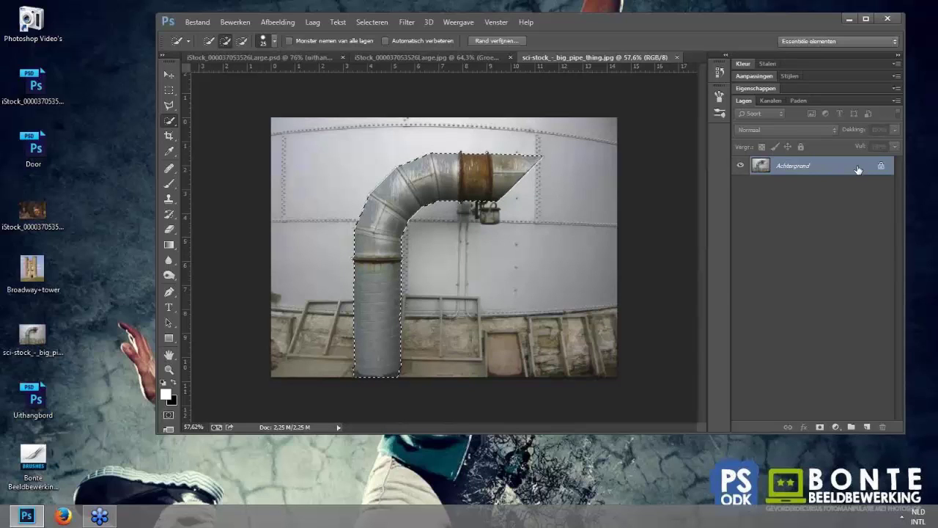
left_click_drag(858, 170, 870, 428)
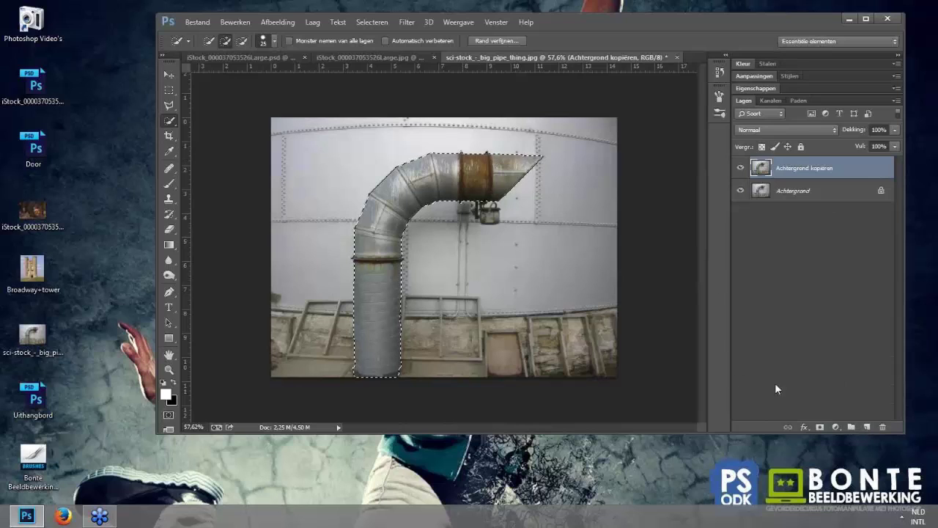
Step: Mask 'Achtergrond kopiëren' to the pipe selection and view the mask on its own
left_click(820, 427)
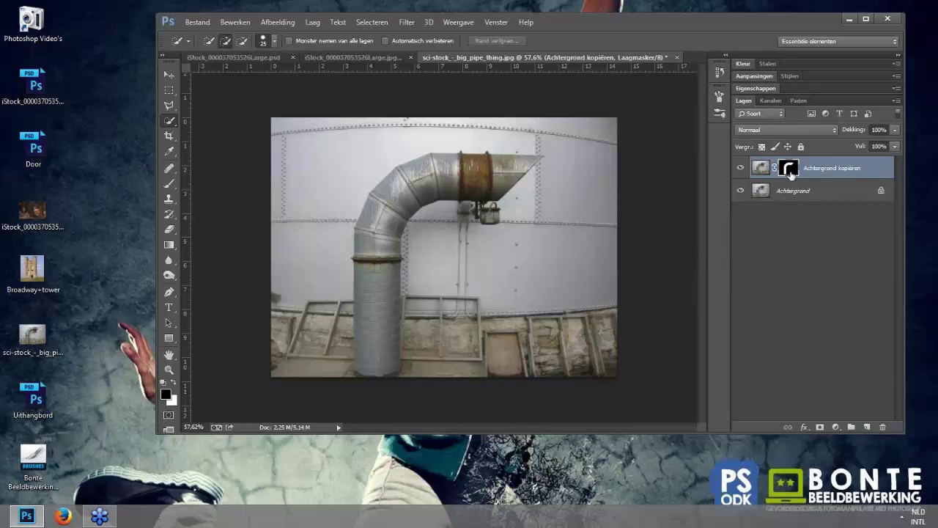
left_click(791, 174, "alt")
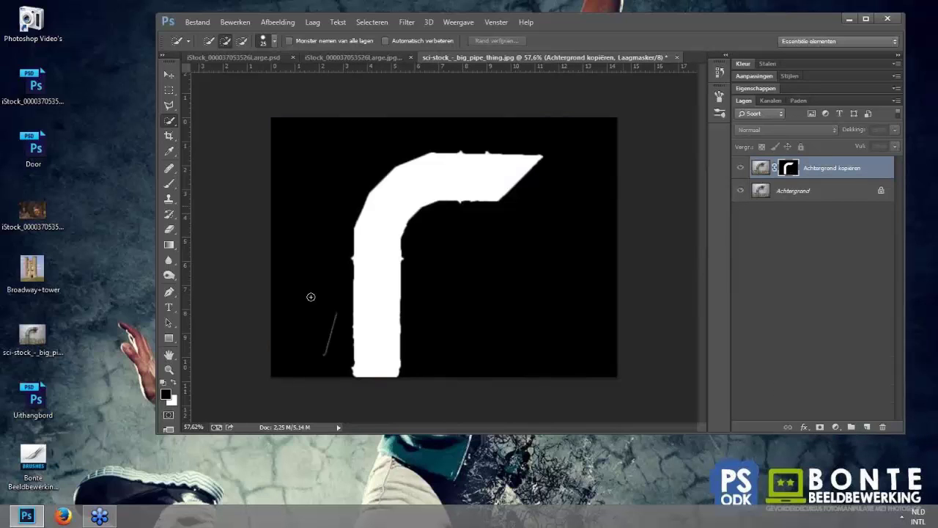
scroll(348, 355, "up", 3)
scroll(296, 362, "up", 3)
left_click_drag(288, 373, 328, 270)
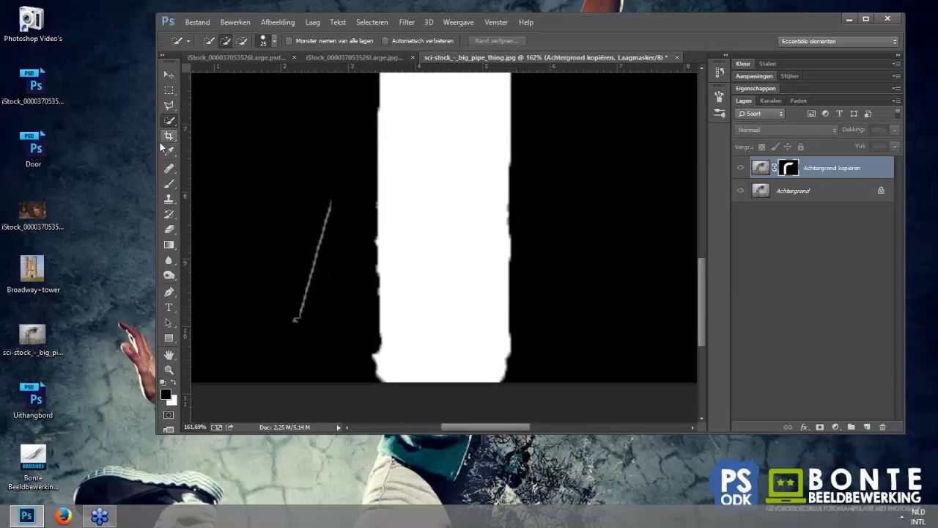
Step: Paint the stray white line black on the mask and float the pipe document in its own window
left_click(169, 185)
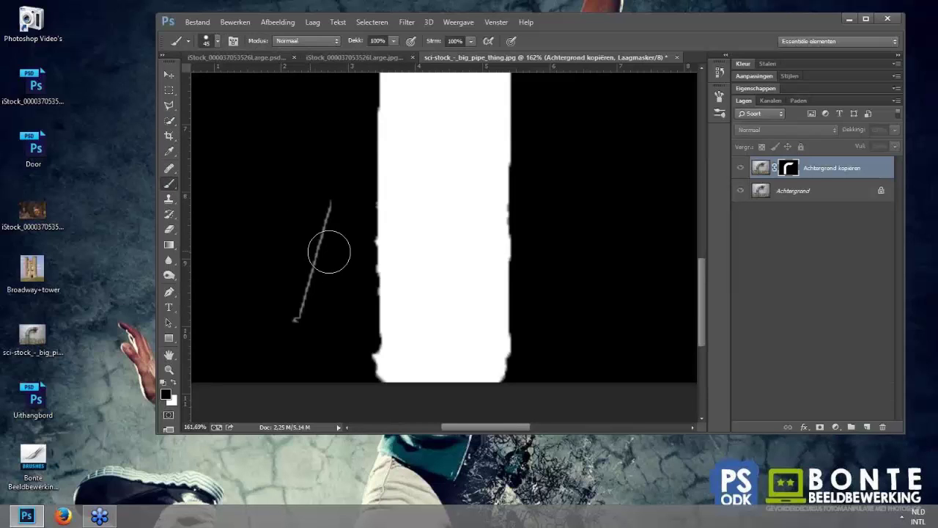
left_click_drag(321, 199, 293, 322)
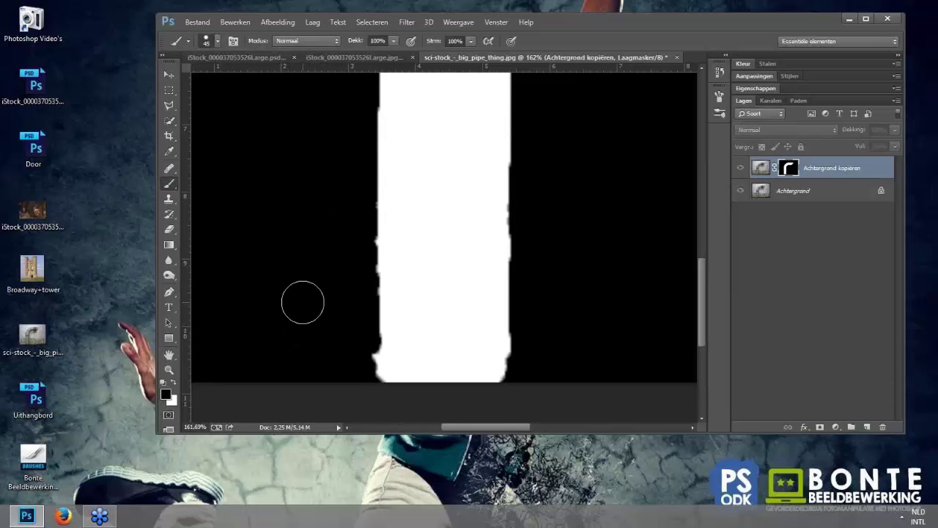
scroll(303, 302, "down", 1)
scroll(553, 173, "down", 9)
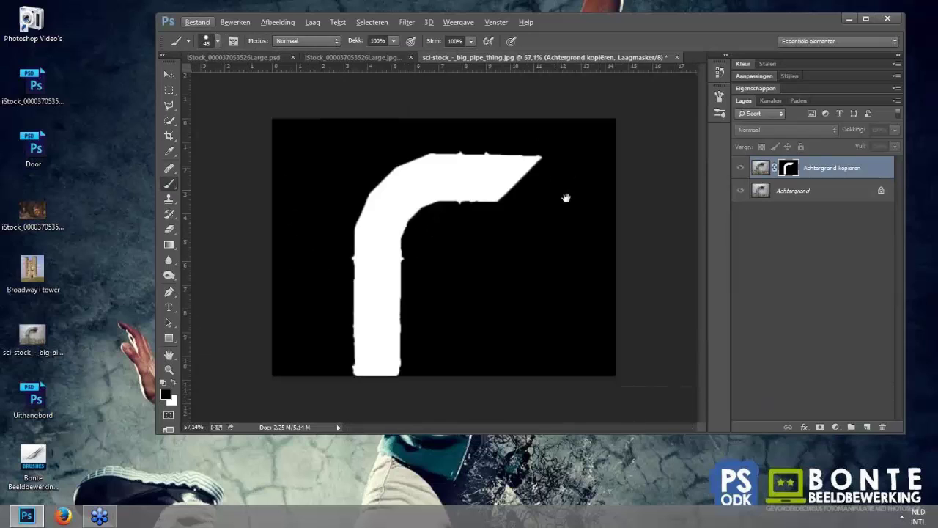
left_click(789, 170, "alt")
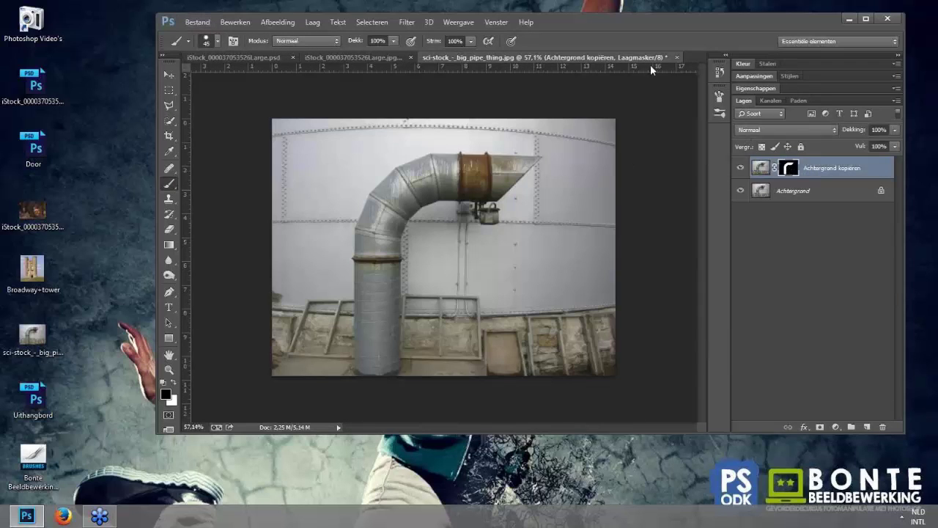
left_click_drag(578, 57, 673, 227)
Step: Drag the masked pipe layer into the mushroom composite and accept the colour profile conversion
key("v")
left_click_drag(712, 276, 410, 201)
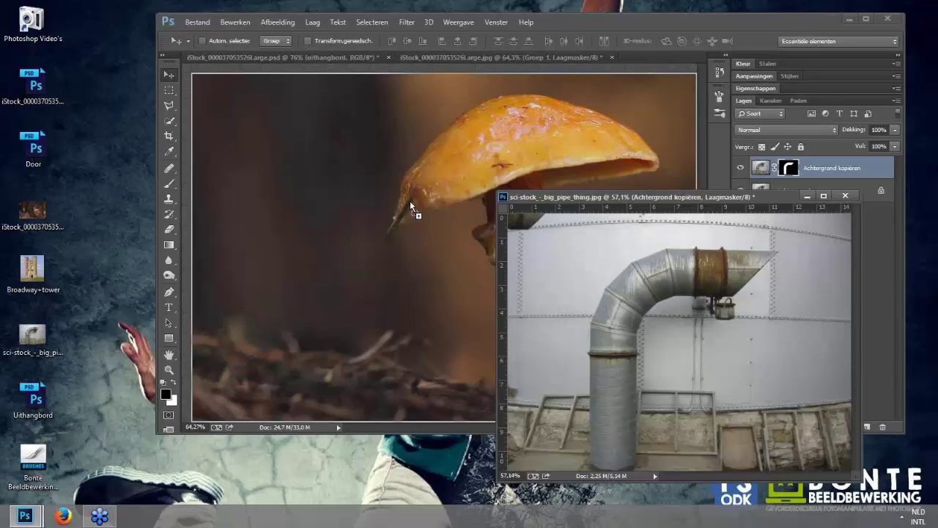
left_click(490, 235)
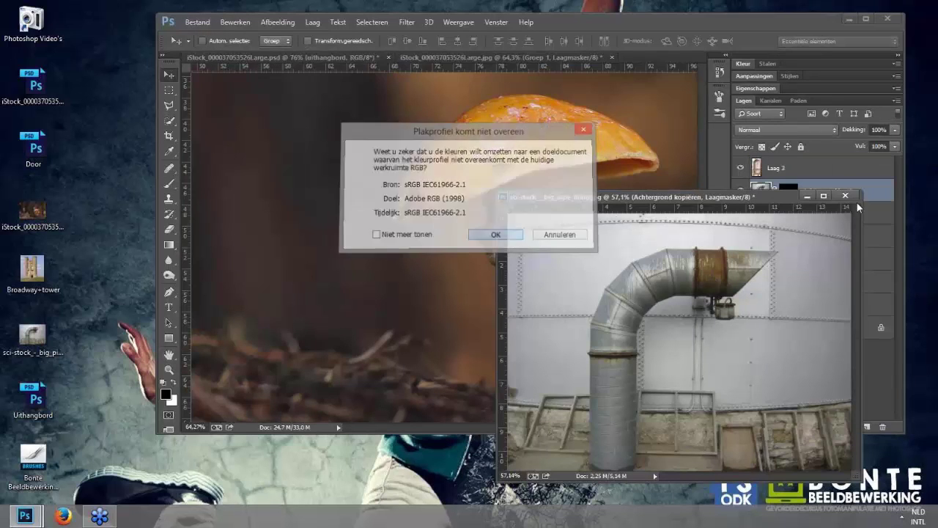
Step: Close the pipe photo without saving and position the pipe over the mushroom cap
left_click(844, 197)
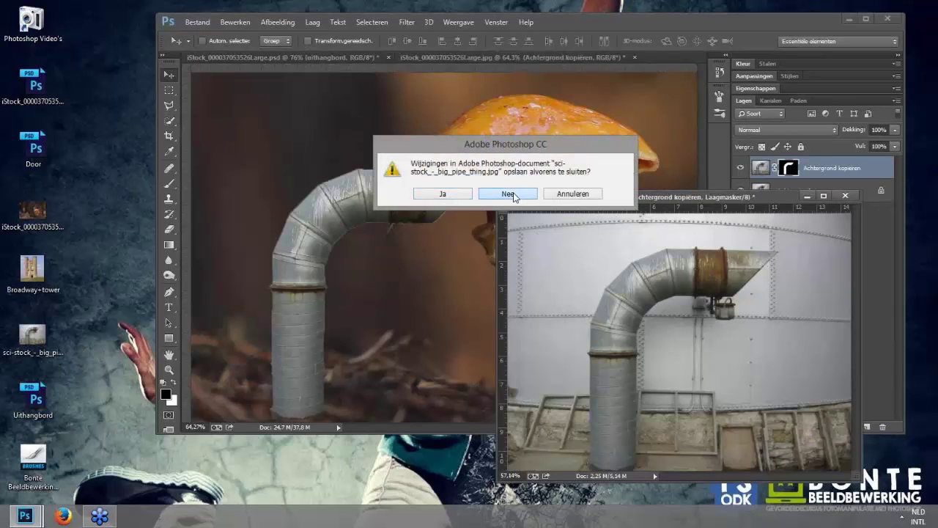
left_click(516, 192)
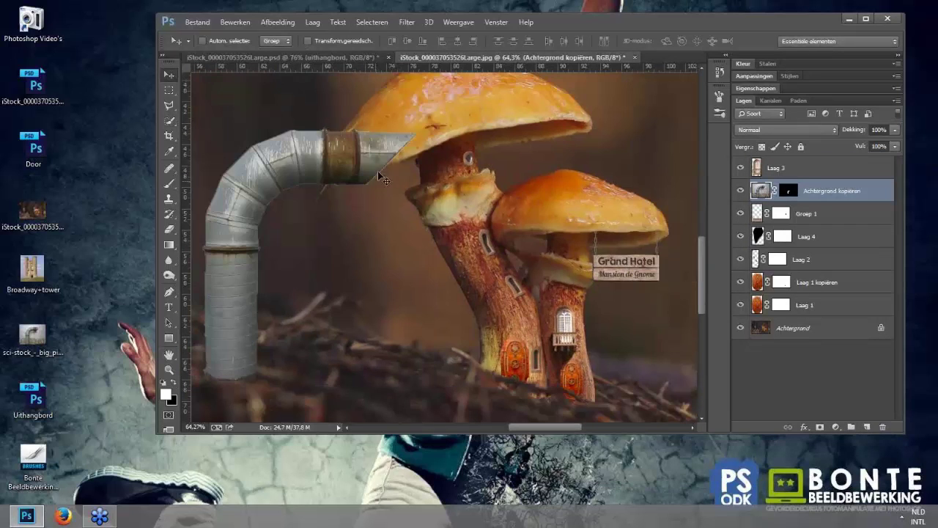
left_click_drag(488, 266, 422, 230)
left_click_drag(391, 137, 549, 93)
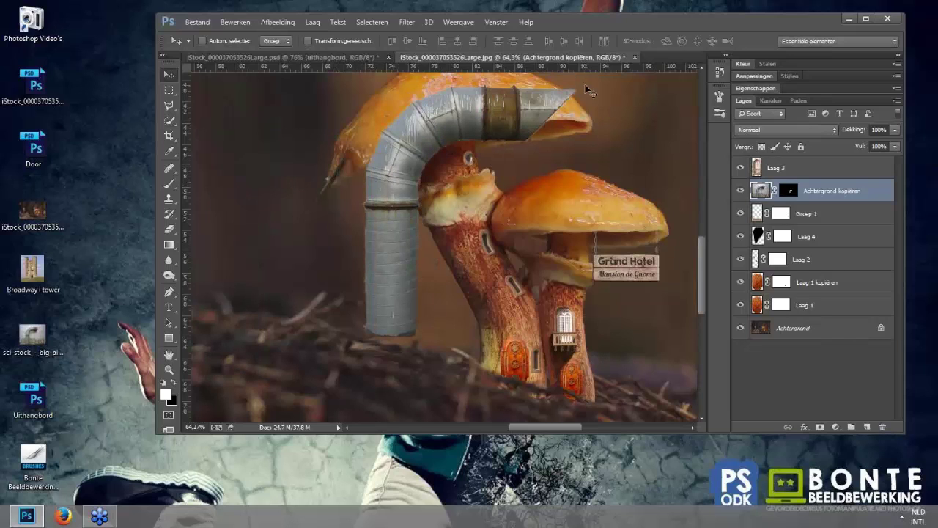
Step: Refine the Achtergrond kopiëren mask edge: Smooth 38, Radius 0, Shift Edge -100%
left_click(788, 190)
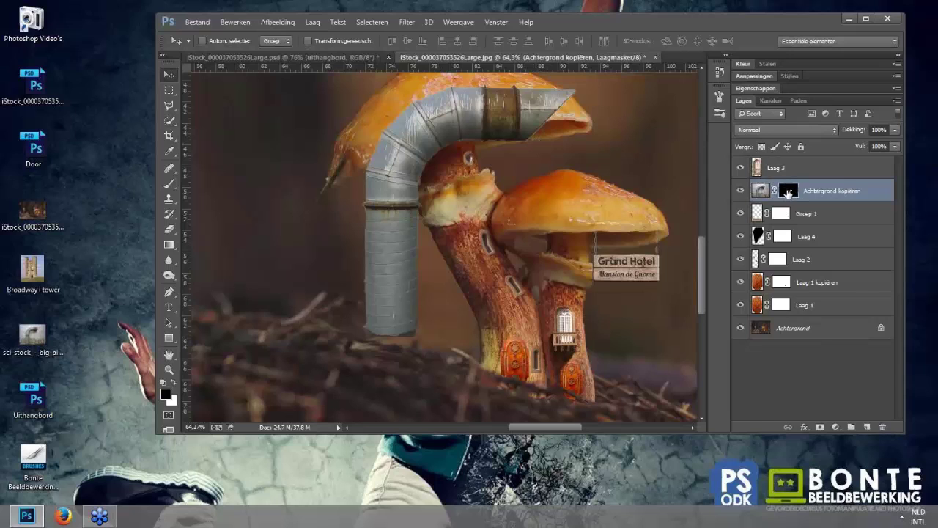
double_click(788, 192)
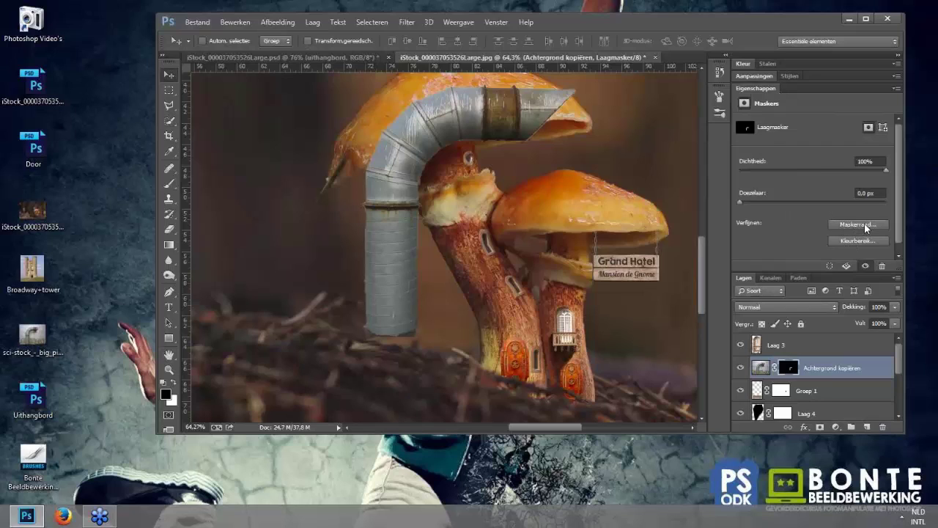
left_click(866, 228)
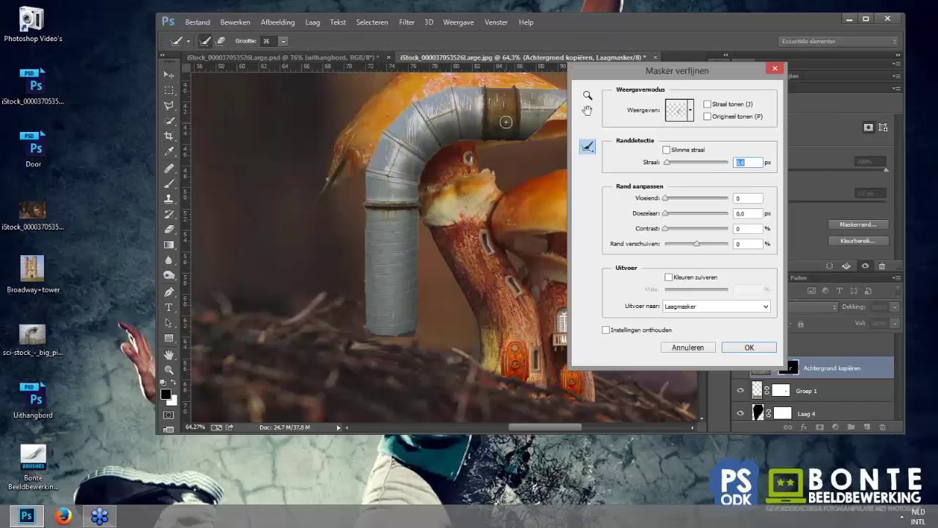
left_click_drag(681, 198, 688, 197)
key("shift+Tab")
type("0")
left_click_drag(687, 197, 689, 198)
left_click_drag(693, 248, 653, 248)
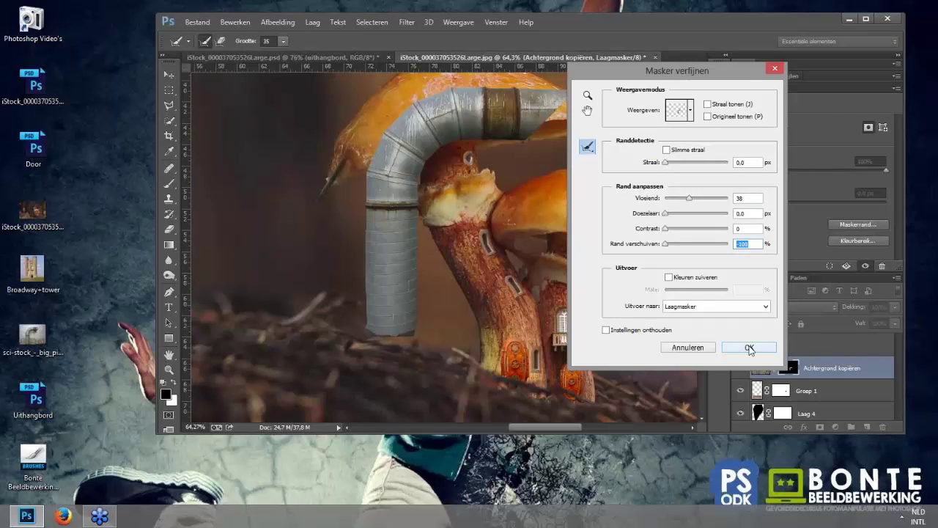
left_click(749, 347)
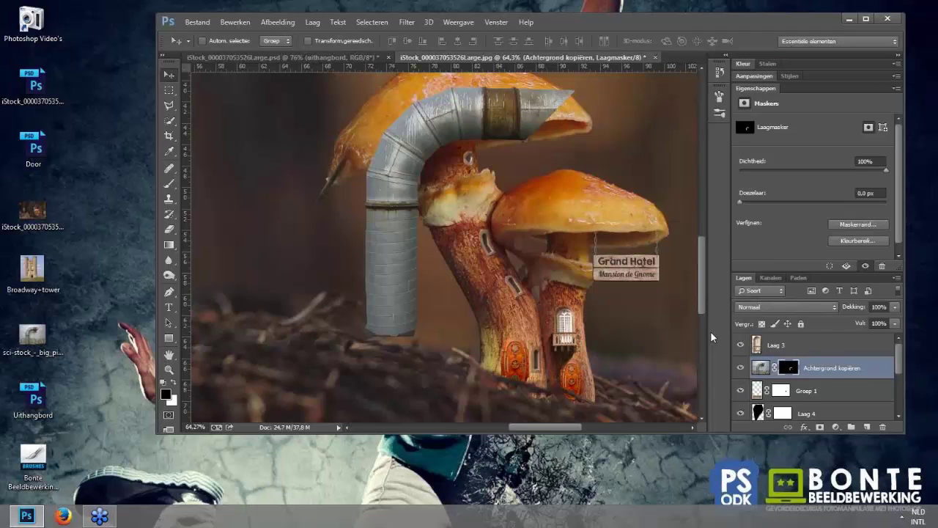
Step: Free-transform the pipe, flipping it horizontally and rotating it 90°
key("ctrl+t")
right_click(432, 171)
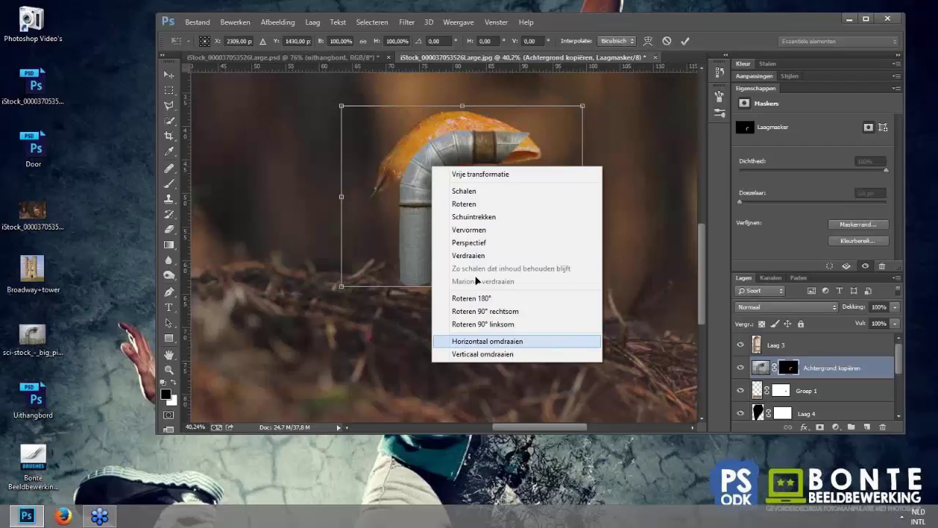
left_click(487, 341)
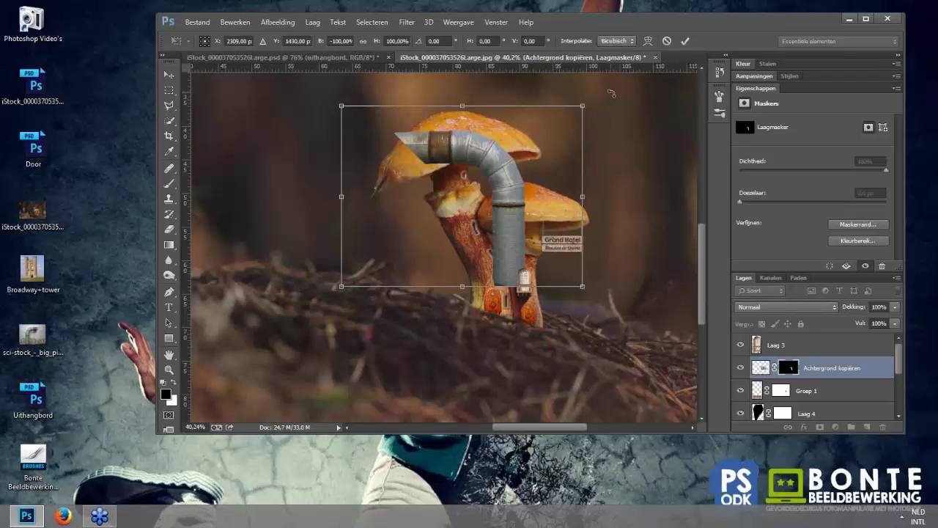
mouse_move(610, 93)
left_mouse_down()
mouse_move(596, 296)
mouse_move(502, 339)
mouse_move(561, 331)
left_mouse_up()
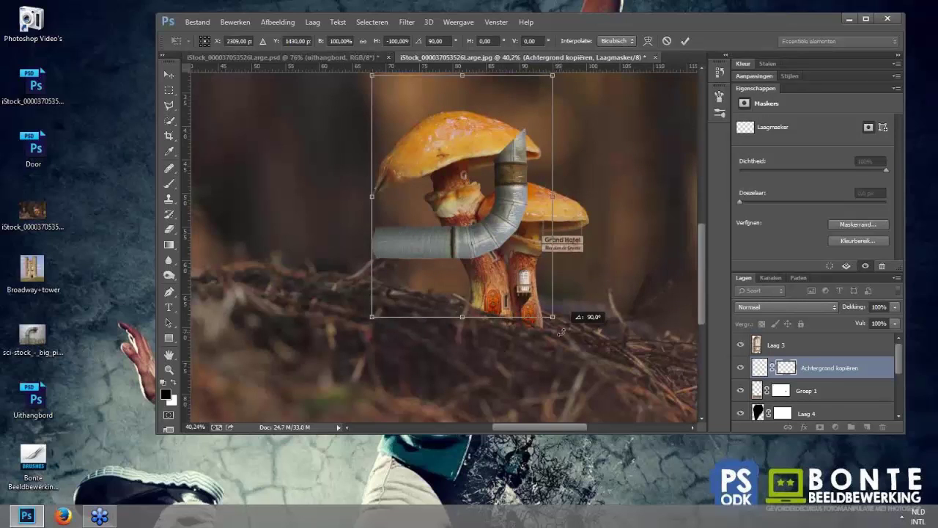
Step: Shrink the pipe to about a quarter size and move it beside the mushroom tower
mouse_move(503, 220)
left_mouse_down()
mouse_move(640, 277)
mouse_move(652, 264)
left_mouse_up()
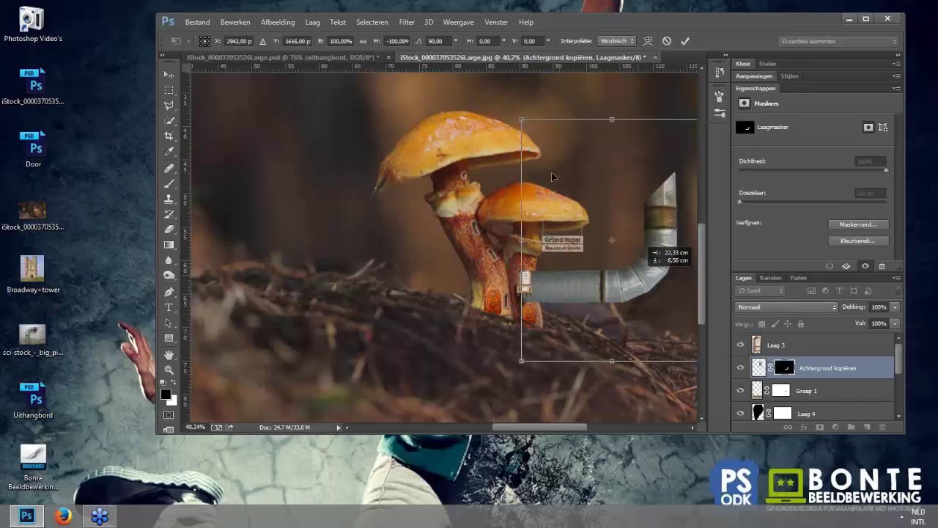
scroll(553, 177, "right", 3)
left_click_drag(565, 119, 497, 201)
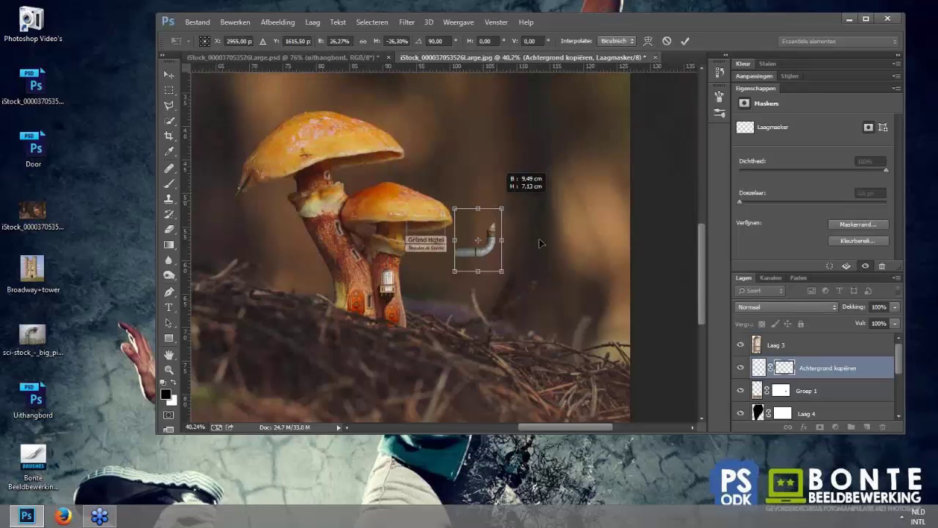
scroll(539, 238, "up", 3)
left_click_drag(532, 220, 431, 319)
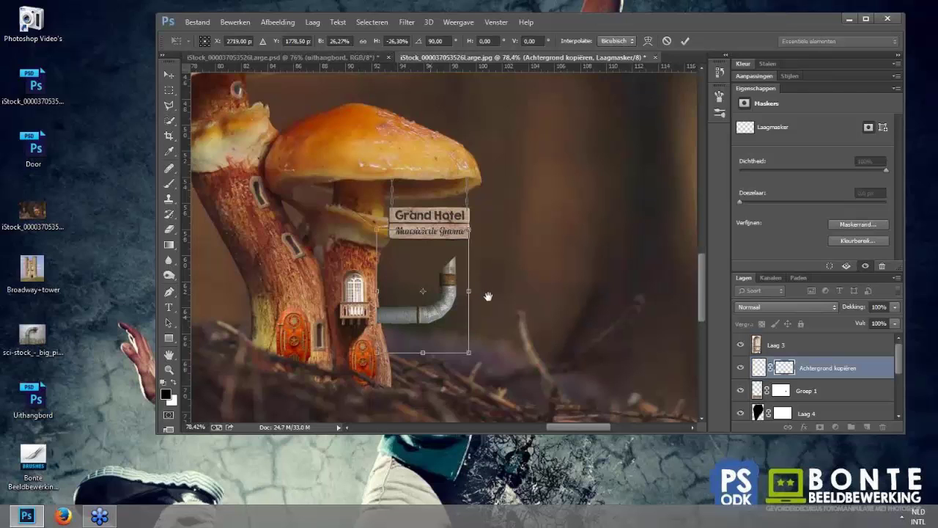
scroll(460, 251, "up", 3)
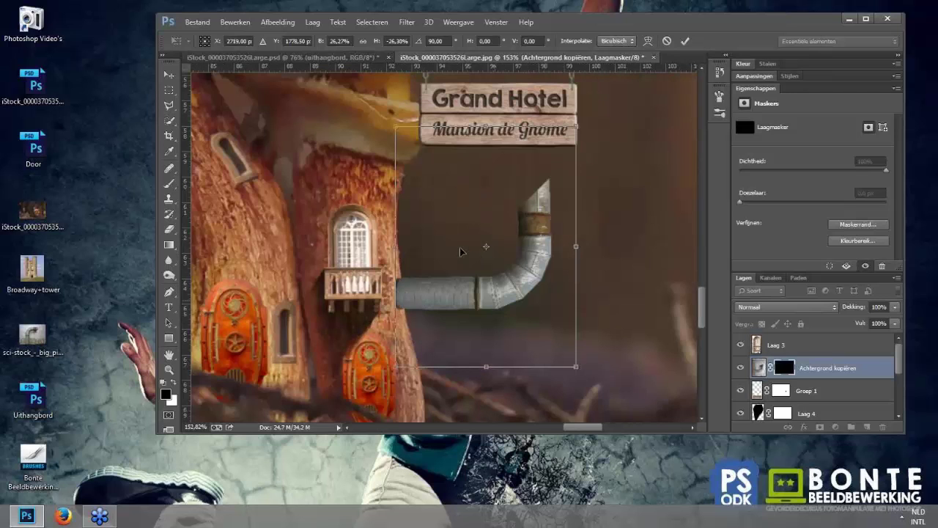
scroll(460, 251, "up", 2)
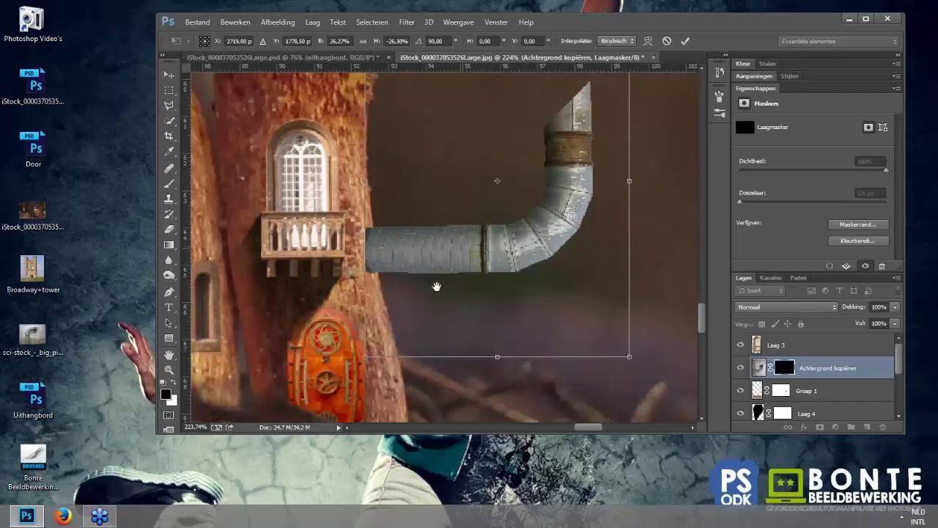
Step: Fine-tune the pipe to about 15% and set it against the tower below the balcony
left_click_drag(436, 286, 393, 322)
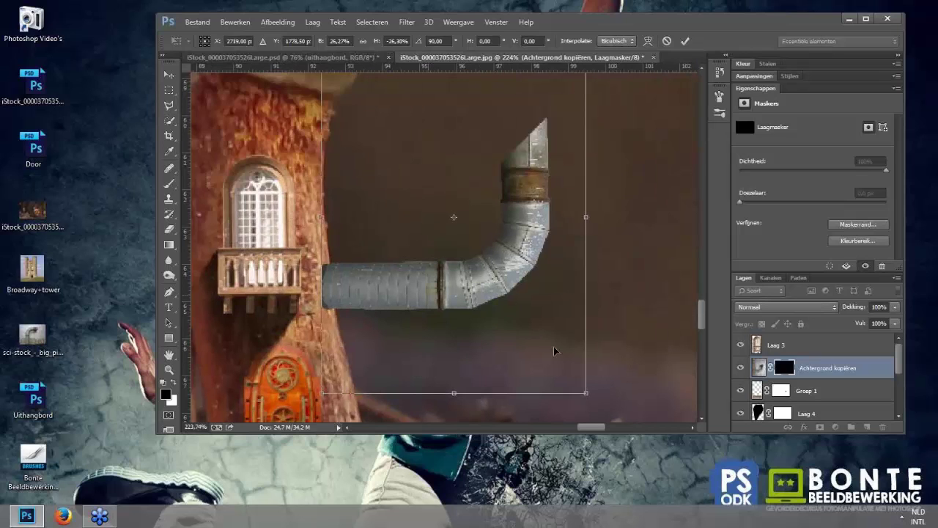
left_click_drag(585, 392, 559, 358)
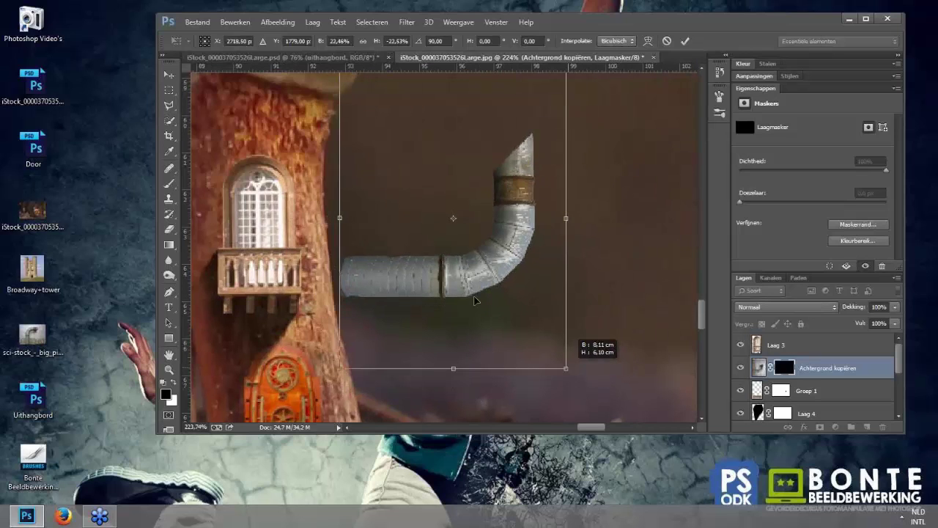
left_click_drag(489, 251, 478, 316)
left_click_drag(548, 123, 511, 173)
left_click_drag(482, 276, 443, 297)
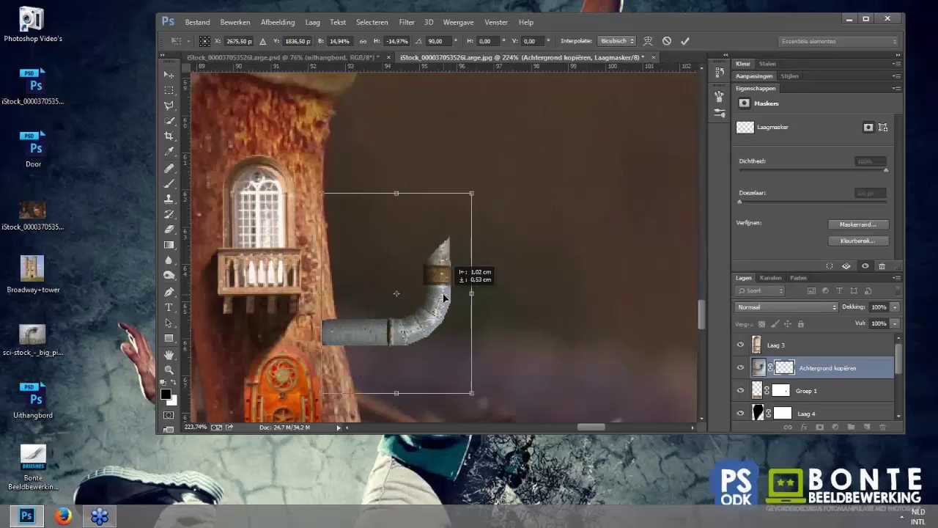
left_click_drag(433, 333, 432, 347)
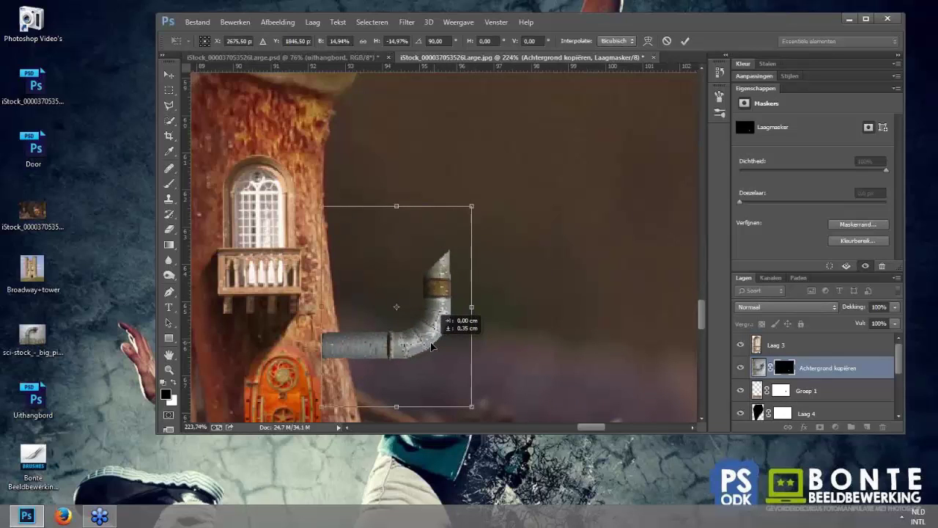
Step: Commit the pipe transform and shift its mask edge inward to -98%
key("Return")
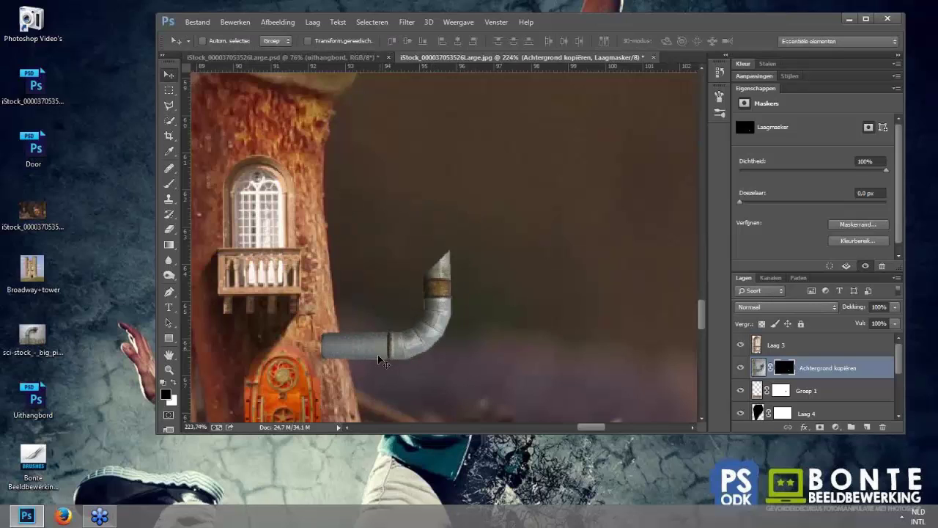
scroll(470, 343, "up", 2)
scroll(475, 343, "up", 1)
left_click_drag(475, 343, 526, 321)
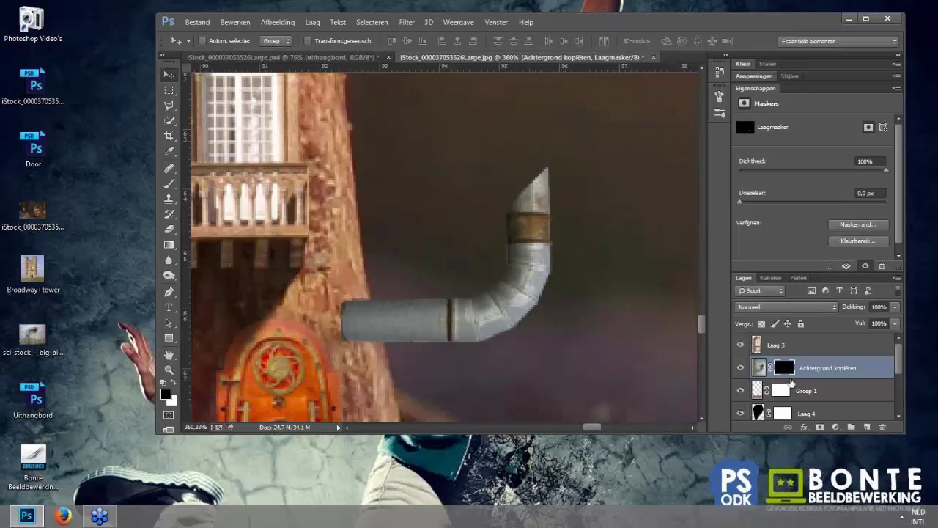
left_click(868, 223)
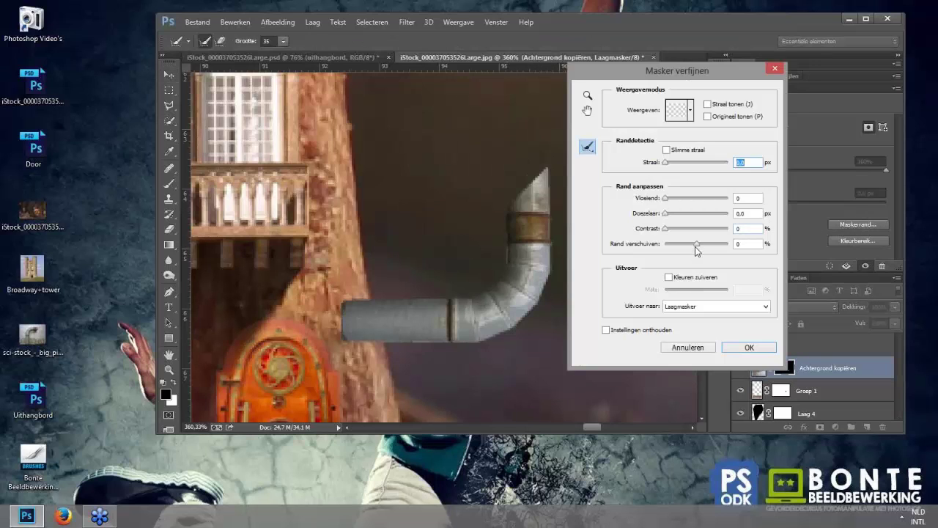
left_click_drag(681, 244, 667, 245)
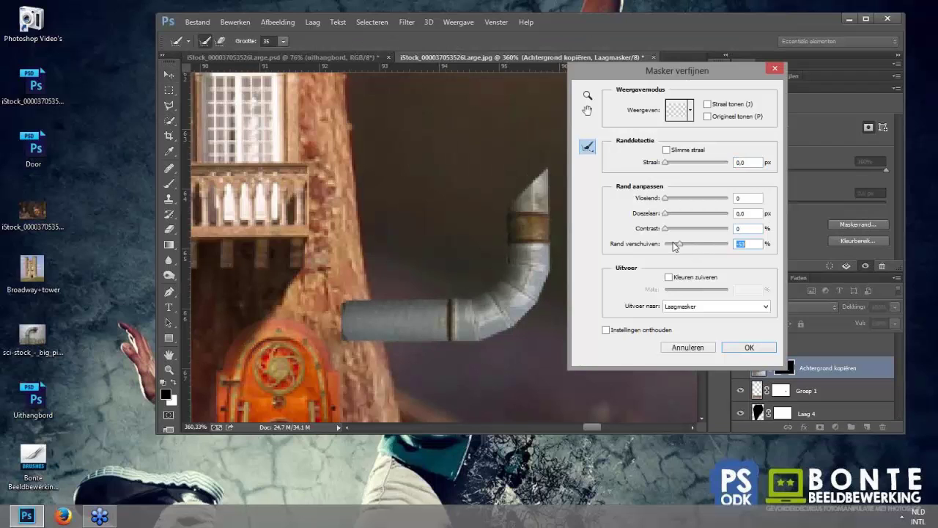
left_click(745, 349)
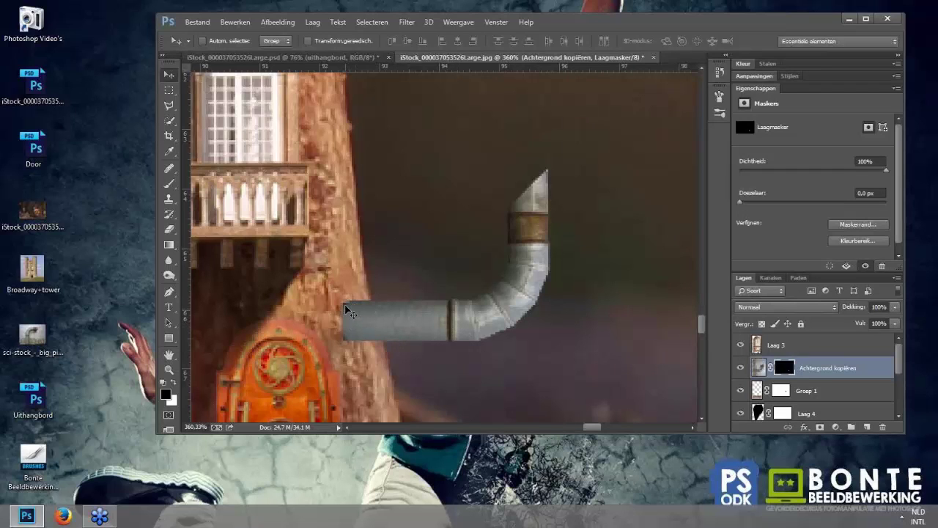
Step: With a 10 px hard brush, mask away the pipe's left end along the tower wall
left_click(169, 184)
right_click(333, 286)
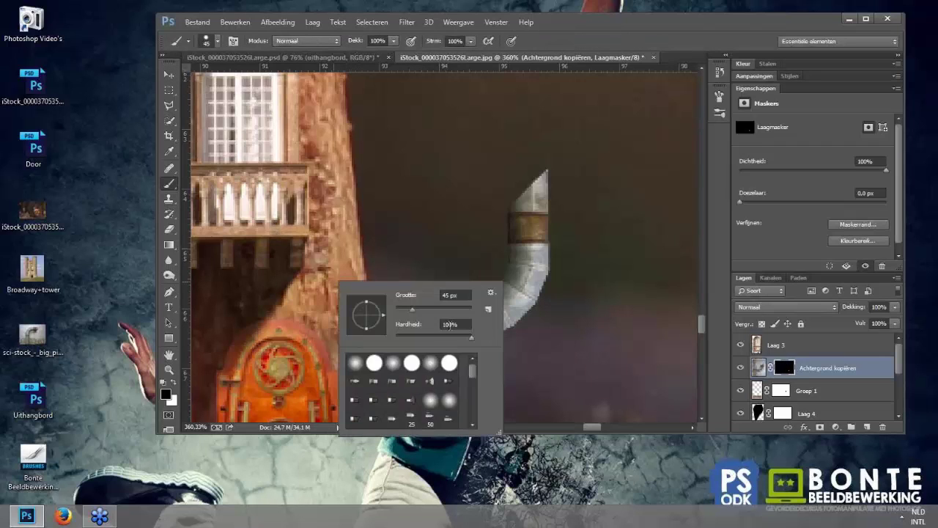
left_click(454, 324)
key("Return")
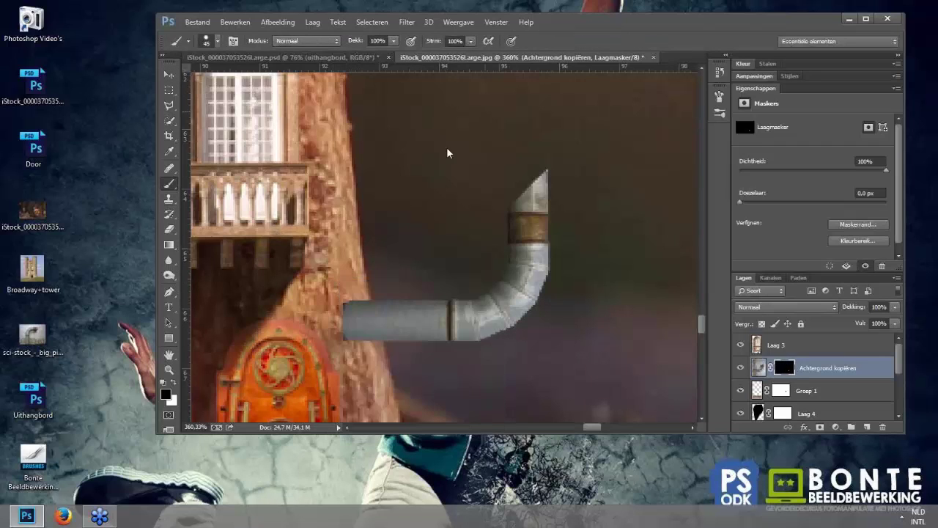
key("bracketleft")
key("bracketleft")
key("bracketleft")
left_click_drag(335, 302, 333, 320)
Step: Duplicate the pipe layer as Achtergrond kopiëren 2, swap colours, and hide the original layer
double_click(852, 88)
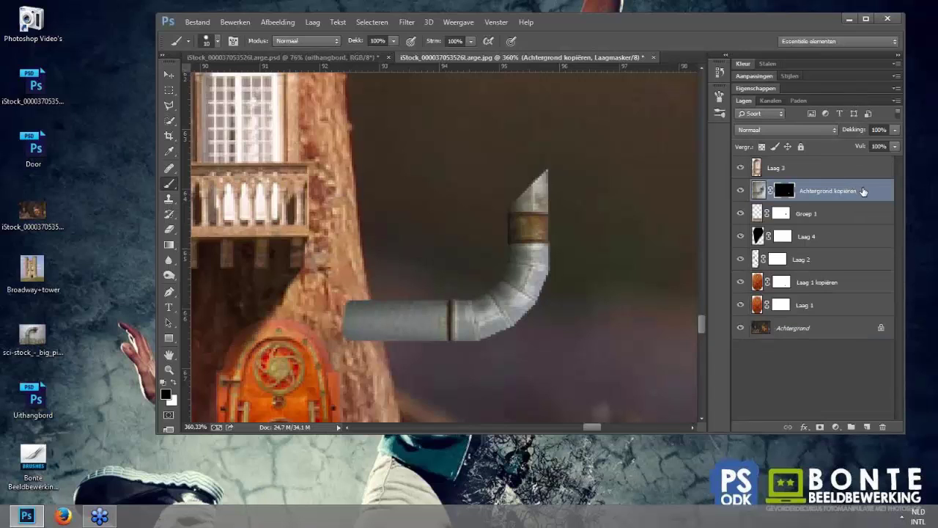
left_click_drag(872, 190, 868, 428)
key("x")
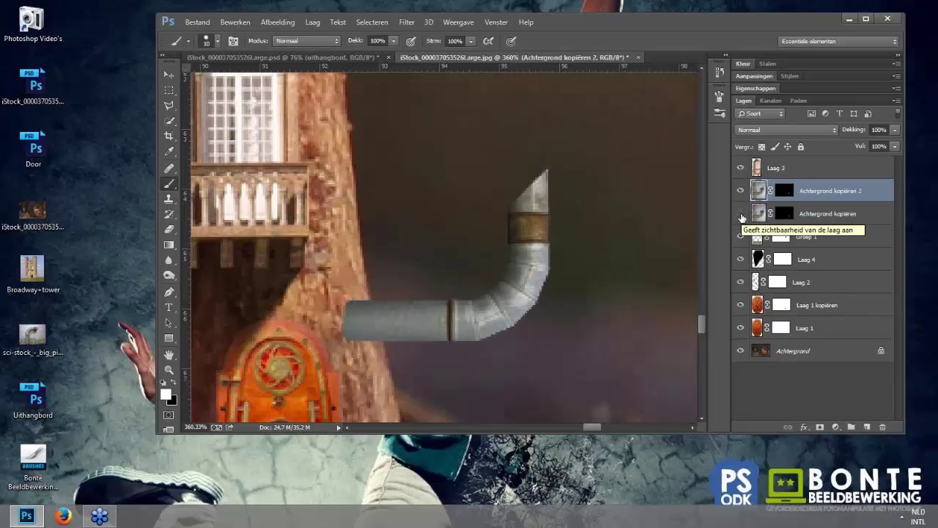
left_click(742, 214)
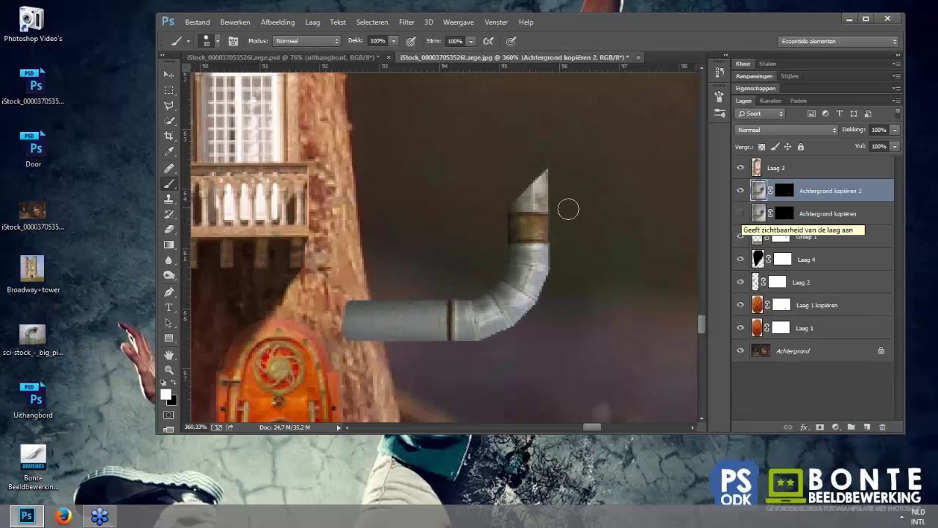
left_click(168, 277)
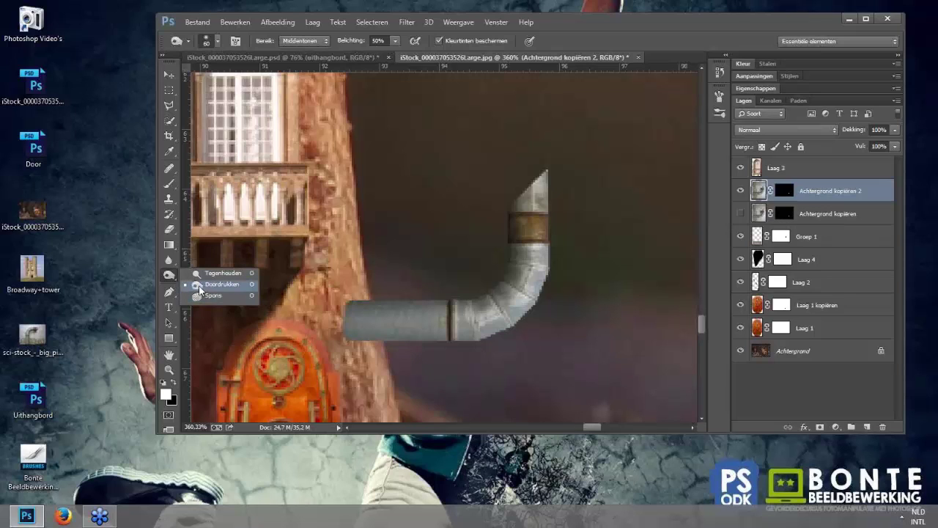
Step: Darken the pipe's underside with a 20 px Burn brush
left_click(218, 286)
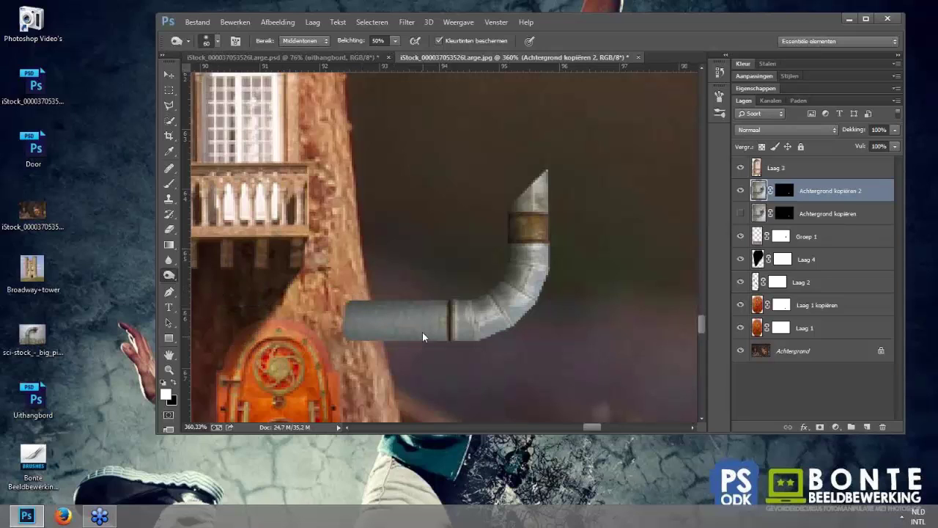
key("bracketleft")
key("bracketleft")
key("bracketleft")
key("bracketright")
mouse_move(347, 336)
left_mouse_down()
mouse_move(511, 338)
mouse_move(415, 340)
mouse_move(540, 325)
mouse_move(390, 343)
left_mouse_up()
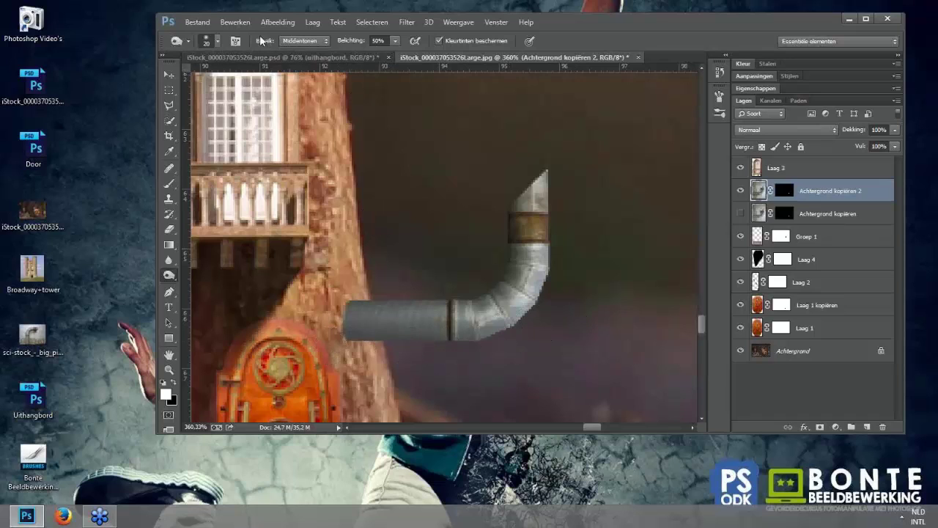
Step: Burn the pipe's elbow, lower edge, left top and bend in Midtones at 50% exposure
left_click(312, 42)
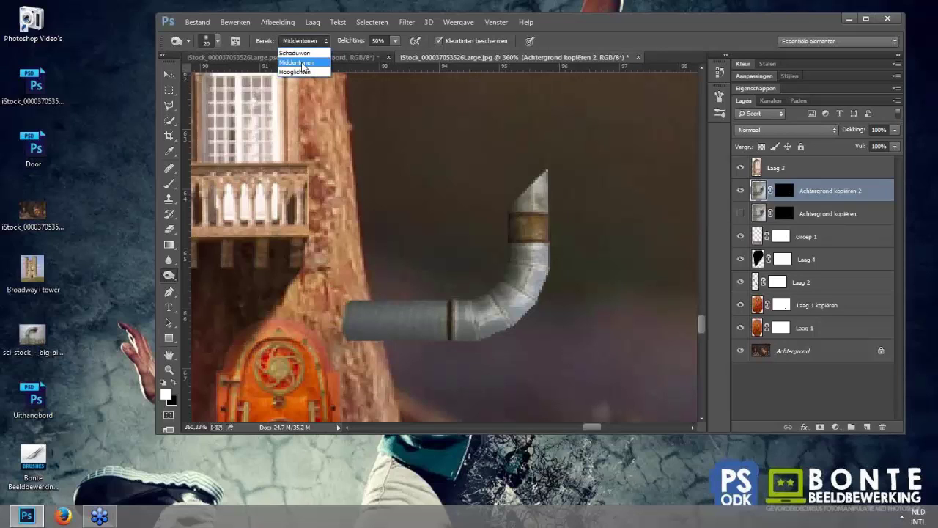
left_click(301, 62)
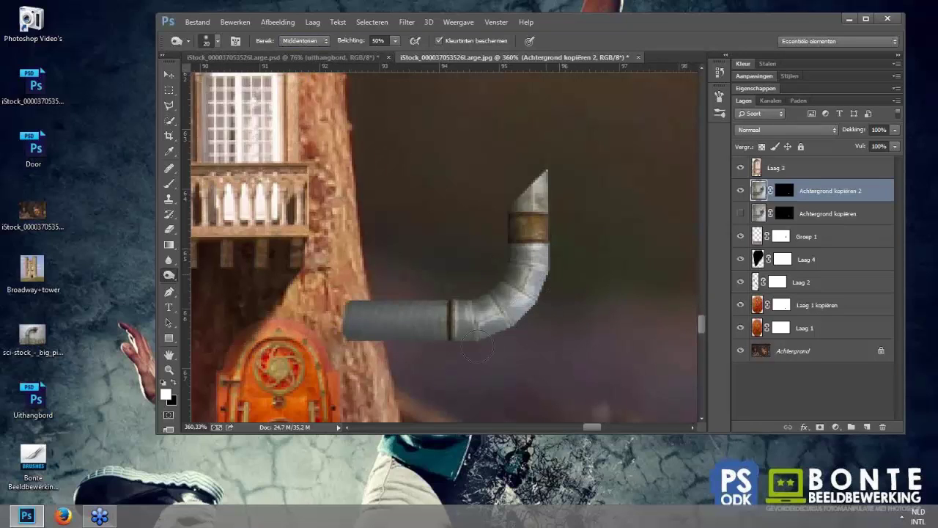
left_click_drag(511, 334, 442, 345)
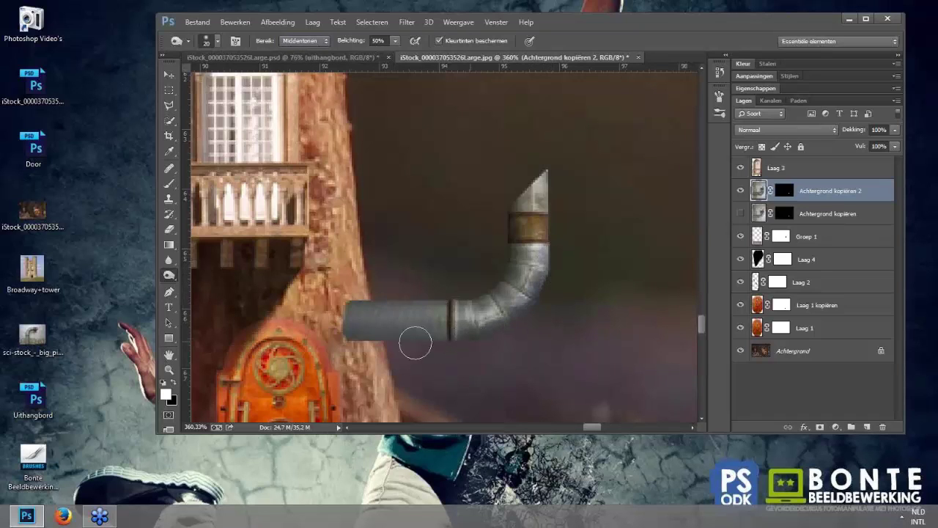
mouse_move(442, 345)
left_mouse_down()
mouse_move(467, 339)
mouse_move(354, 346)
mouse_move(482, 345)
mouse_move(354, 341)
left_mouse_up()
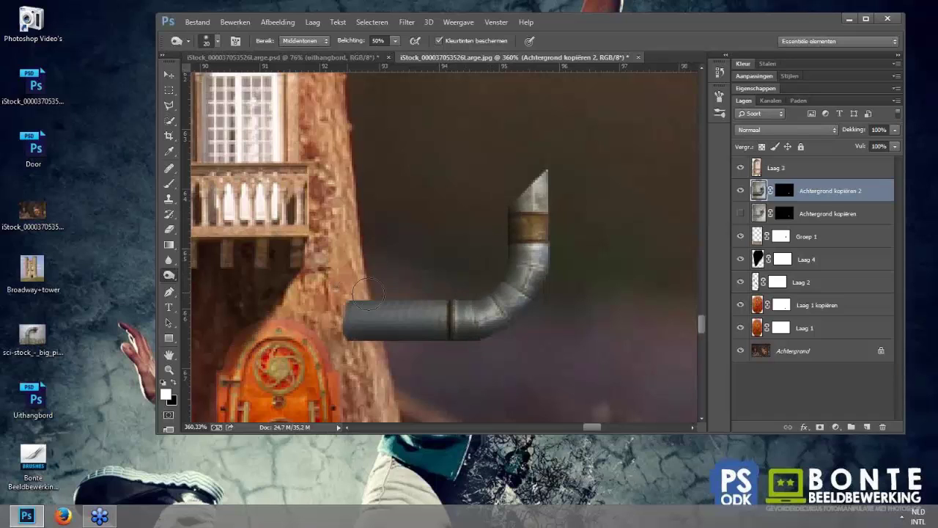
left_click_drag(367, 293, 425, 294)
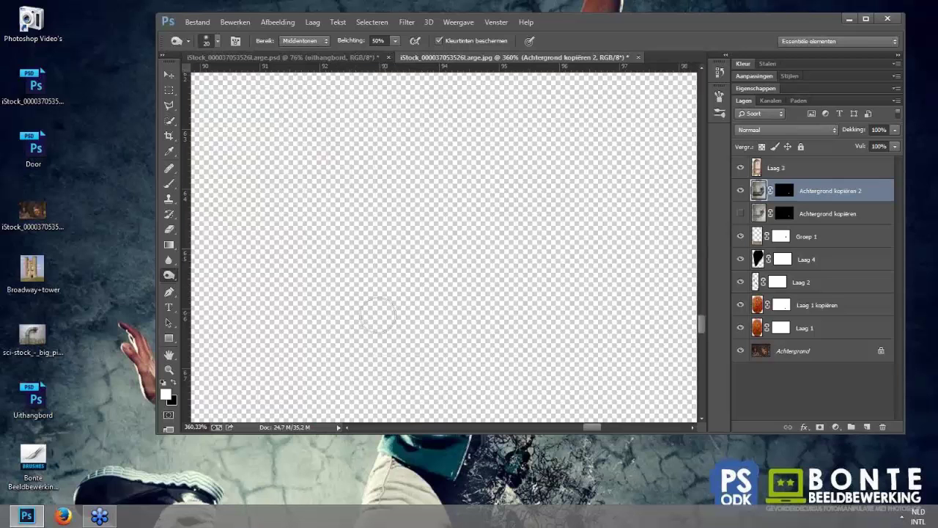
scroll(374, 319, "up", 1)
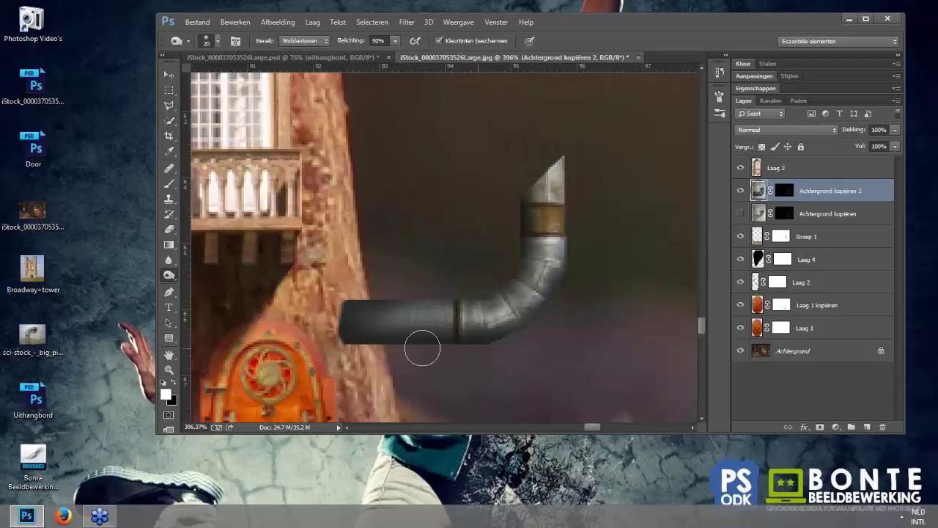
mouse_move(519, 329)
left_mouse_down()
mouse_move(492, 279)
mouse_move(523, 203)
mouse_move(492, 287)
mouse_move(562, 187)
mouse_move(578, 256)
mouse_move(578, 151)
mouse_move(567, 246)
left_mouse_up()
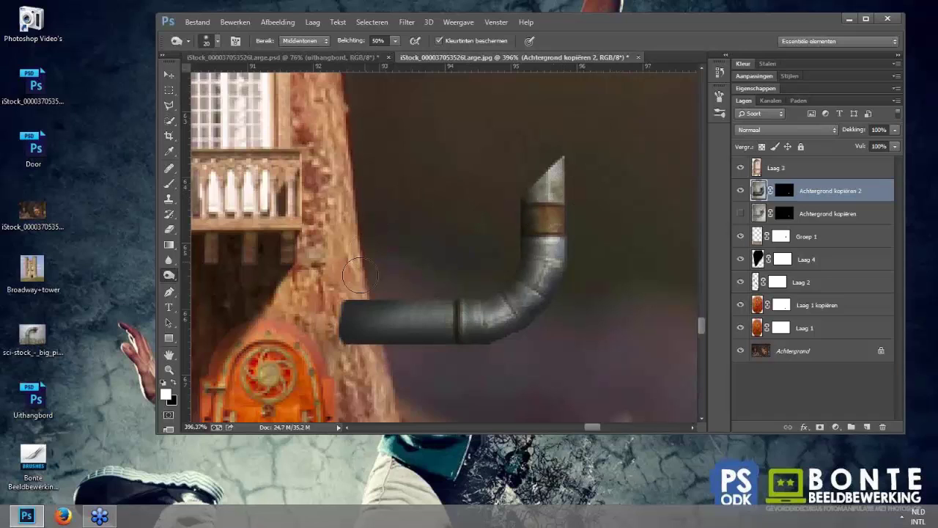
Step: Lighten the pipe's horizontal and vertical sections with a 15 px Midtones Dodge brush
right_click(171, 278)
left_click(212, 287)
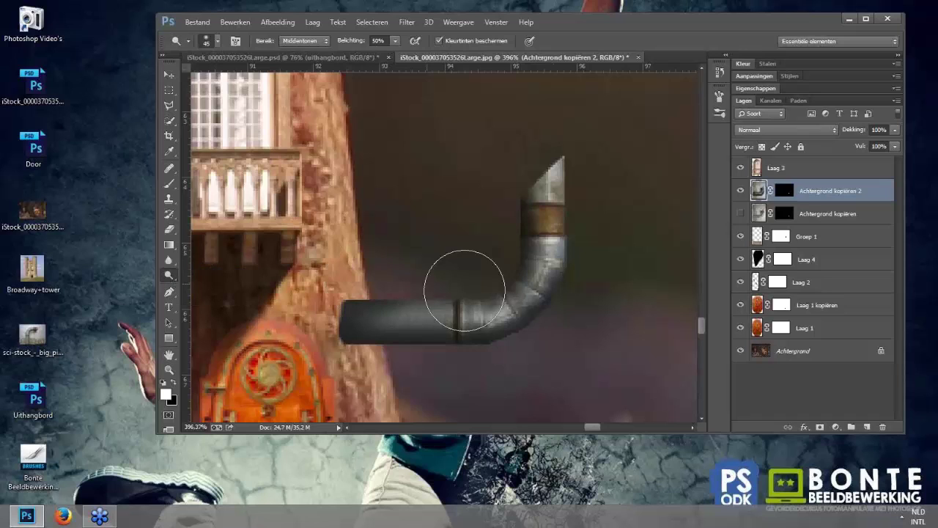
key("bracketleft")
key("bracketleft")
key("bracketleft")
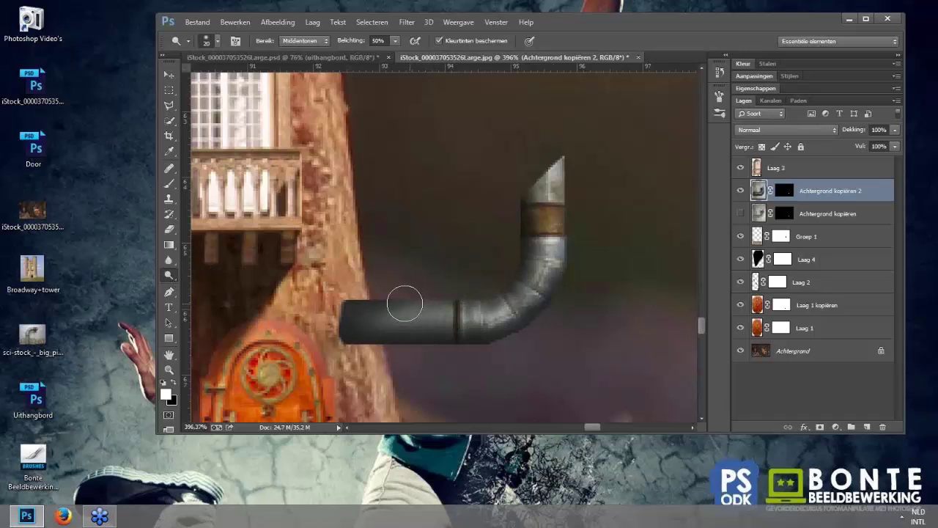
left_click(302, 39)
left_click(306, 43)
mouse_move(452, 319)
left_mouse_down()
mouse_move(360, 318)
mouse_move(468, 320)
mouse_move(497, 285)
mouse_move(413, 306)
left_mouse_up()
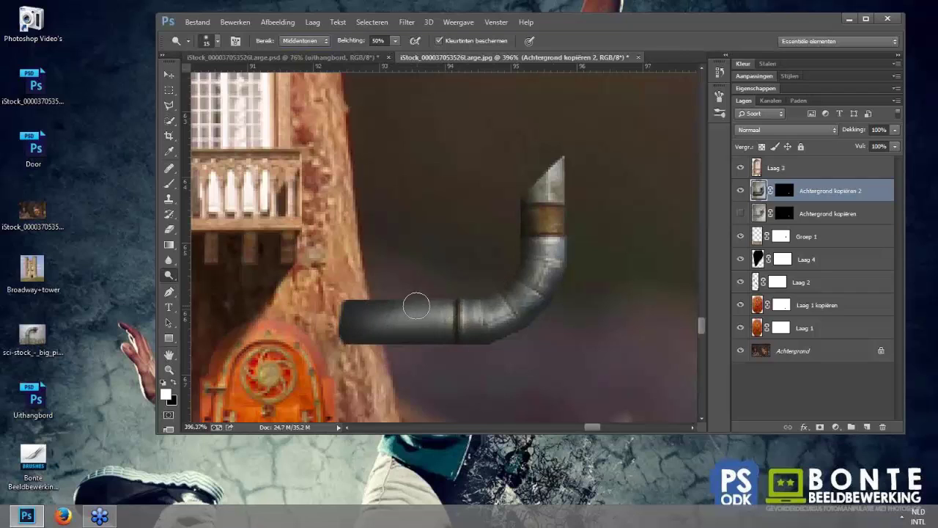
mouse_move(559, 148)
left_mouse_down()
mouse_move(549, 268)
mouse_move(491, 317)
mouse_move(541, 276)
left_mouse_up()
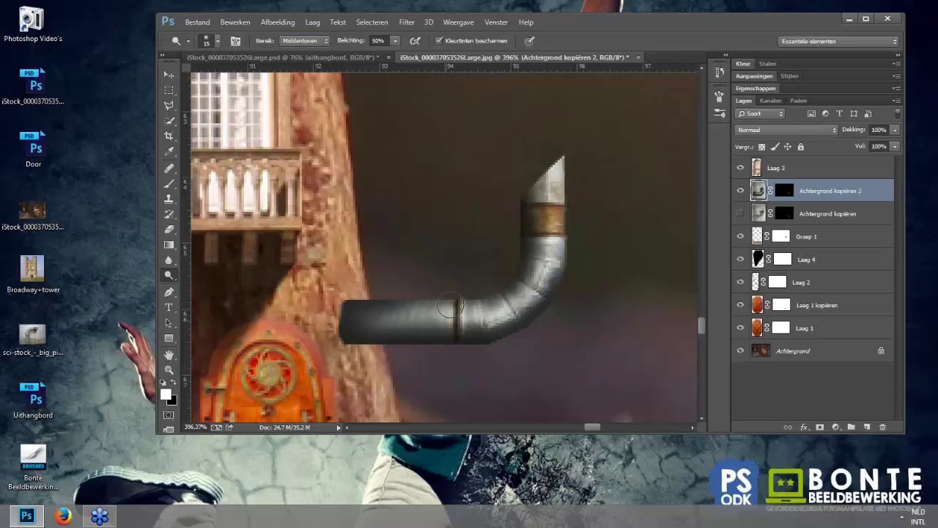
Step: Review the highlighted pipe and select the Achtergrond kopiëren layer
scroll(418, 326, "down", 5)
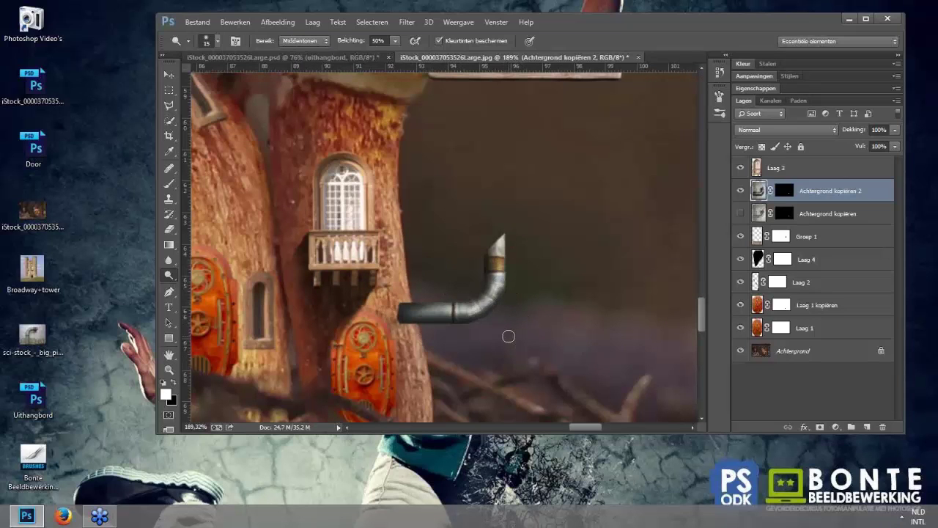
scroll(520, 308, "up", 2)
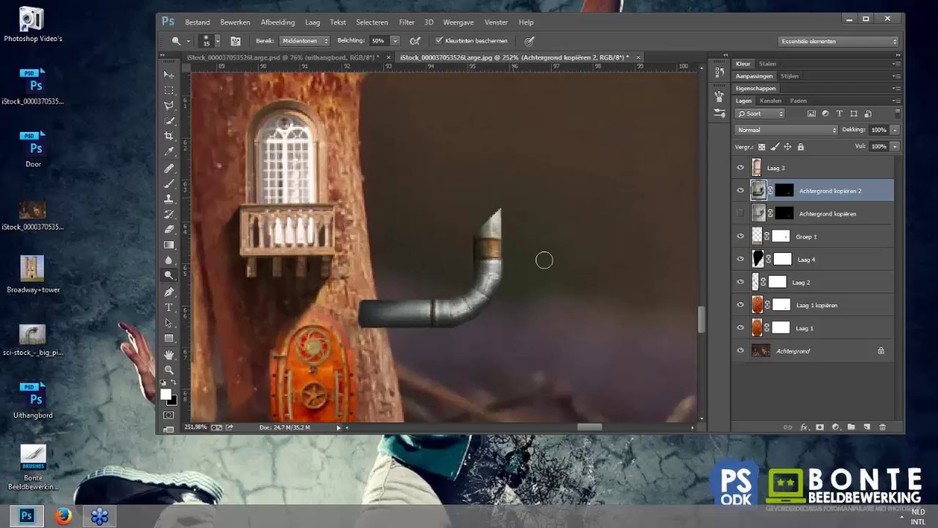
scroll(340, 321, "up", 2)
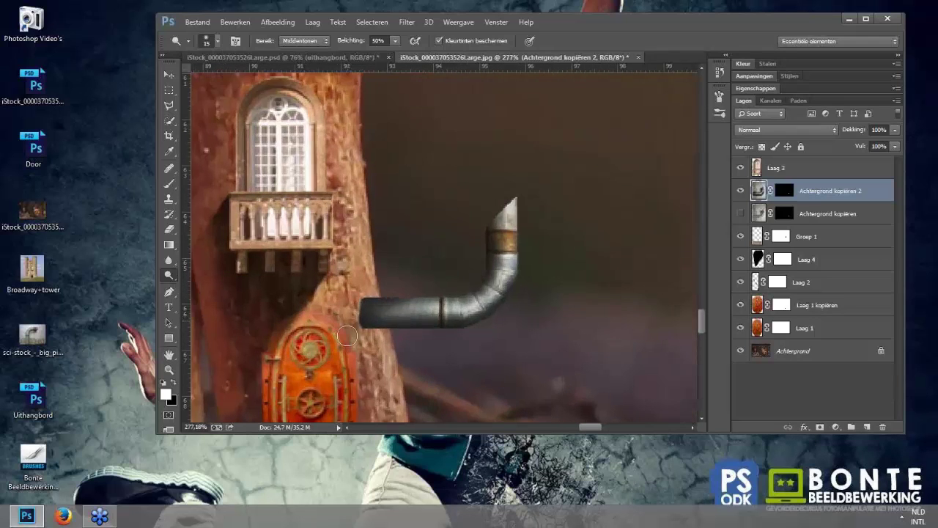
scroll(349, 328, "up", 2)
scroll(353, 335, "down", 1)
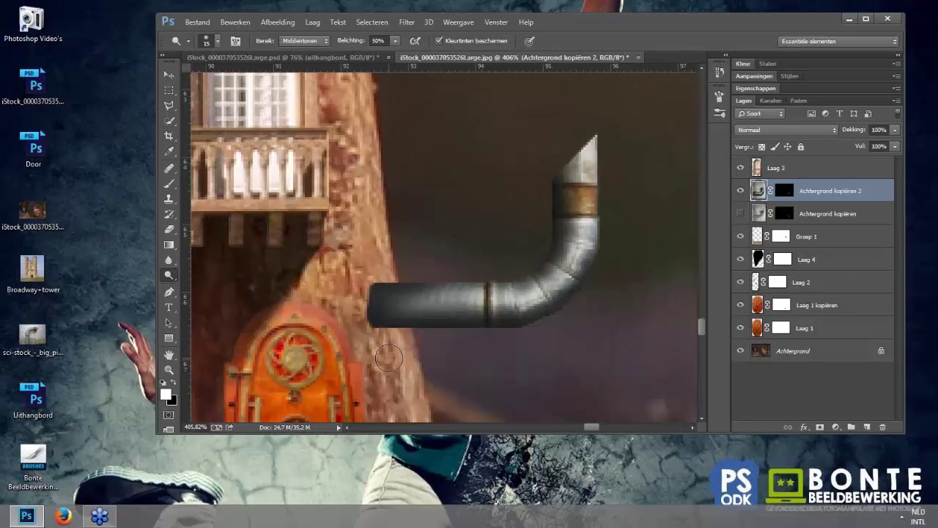
scroll(401, 352, "down", 1)
scroll(401, 352, "down", 4)
scroll(440, 330, "up", 2)
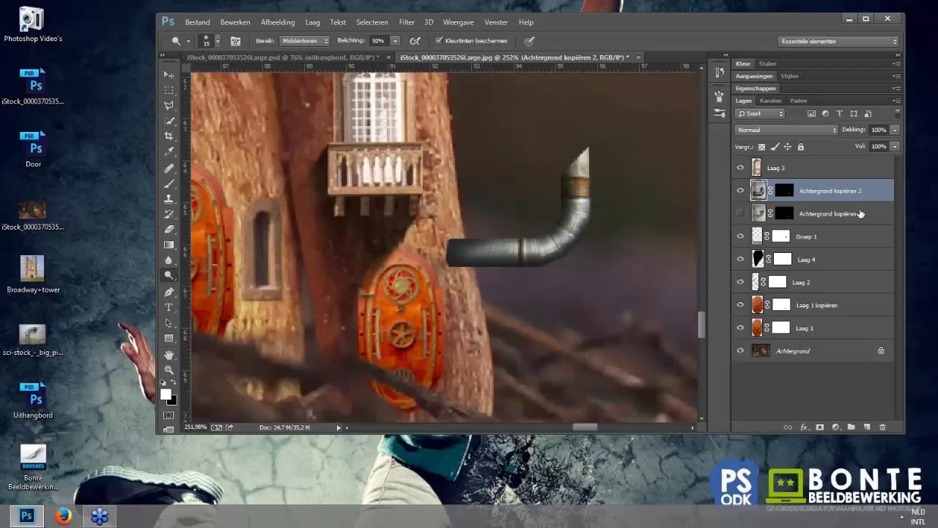
left_click(832, 213)
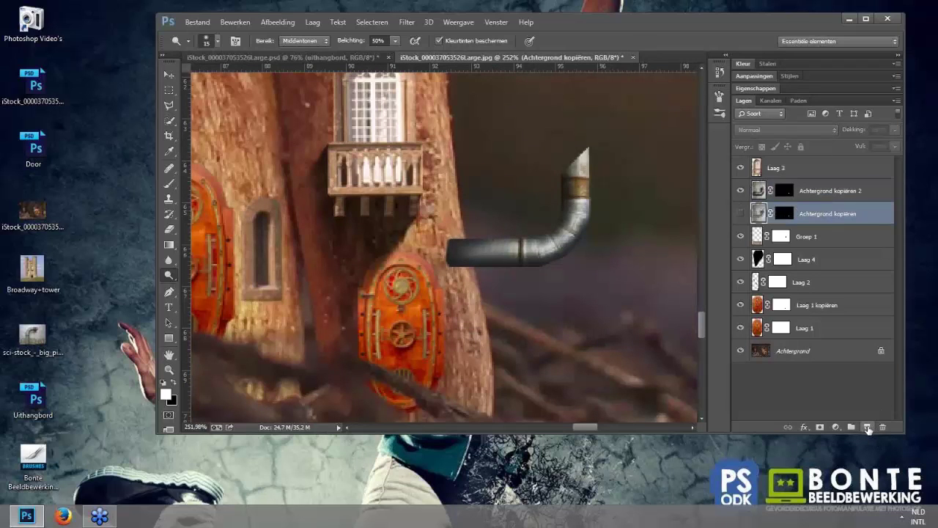
Step: On new layer Laag 5, fill a black polygonal band from the pipe's left end to the bottom
left_click(868, 427)
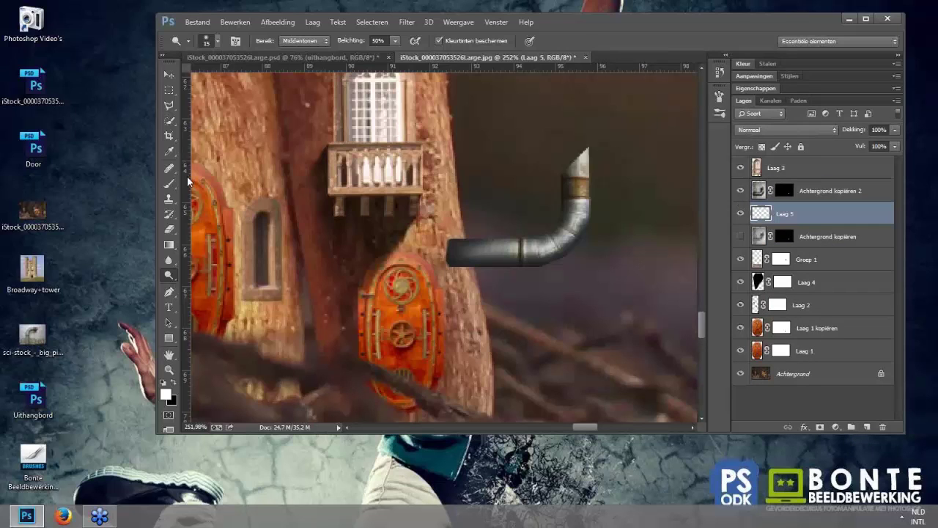
left_click(168, 106)
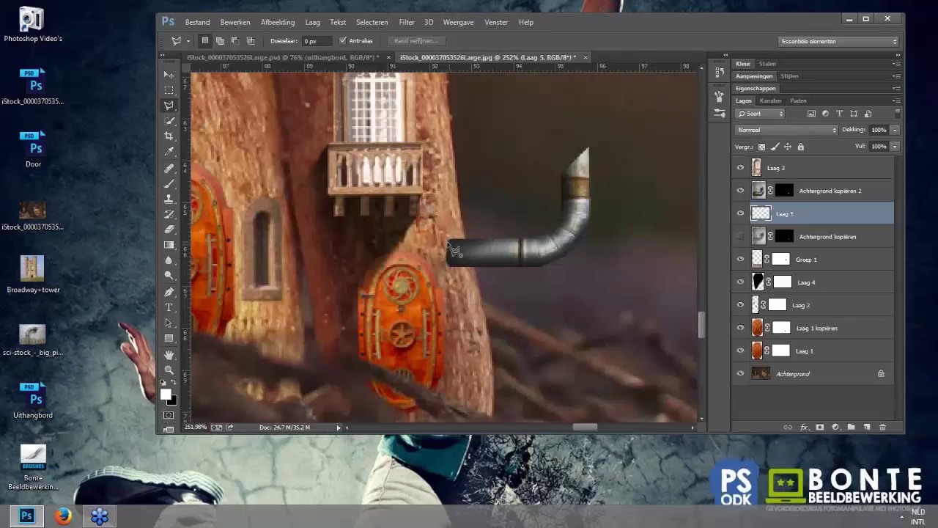
left_click(359, 331)
left_click(334, 423)
double_click(449, 266)
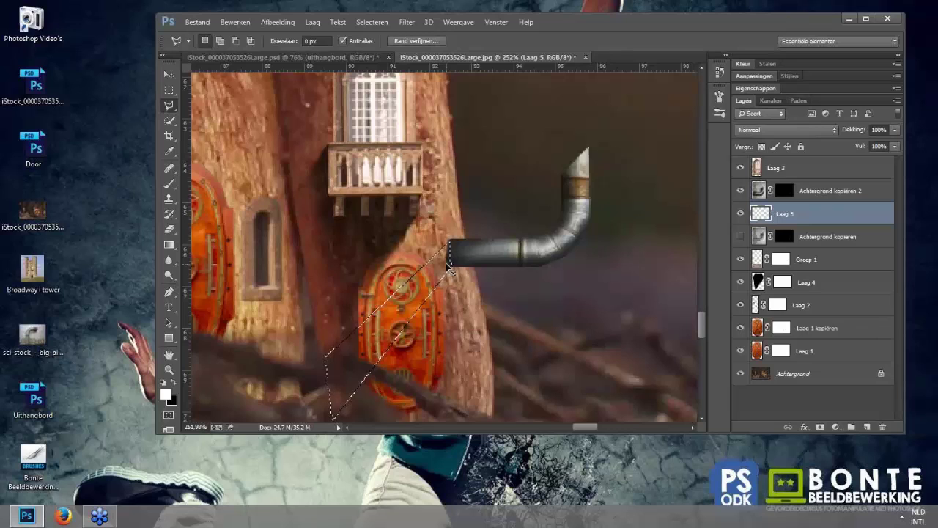
key("ctrl+BackSpace")
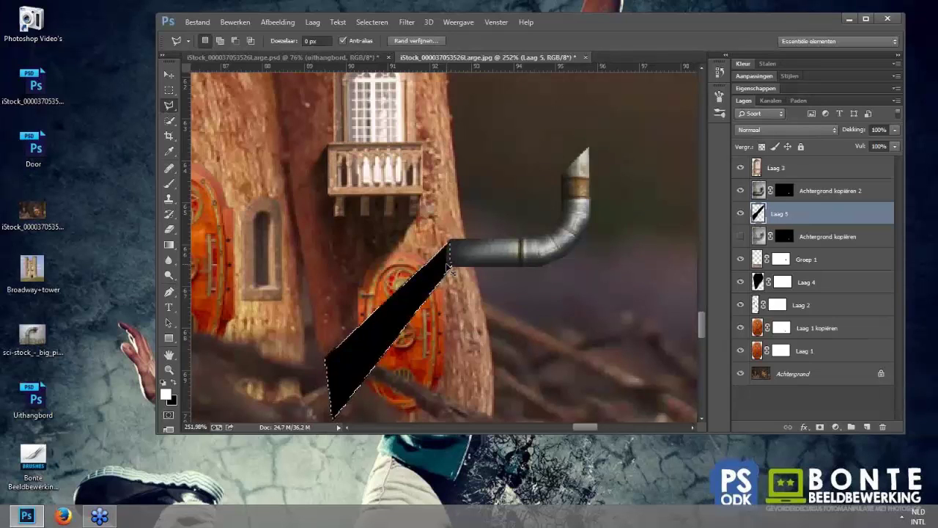
key("ctrl+d")
key("v")
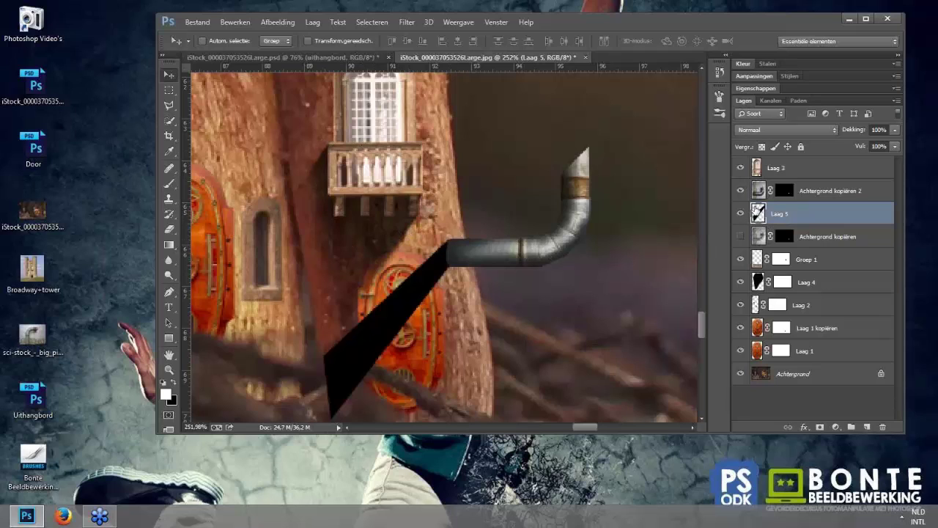
Step: Add a mask to Laag 5 and erase the band's lower-left edge with a 0%-hardness brush
left_click(822, 427)
key("b")
key("x")
right_click(476, 274)
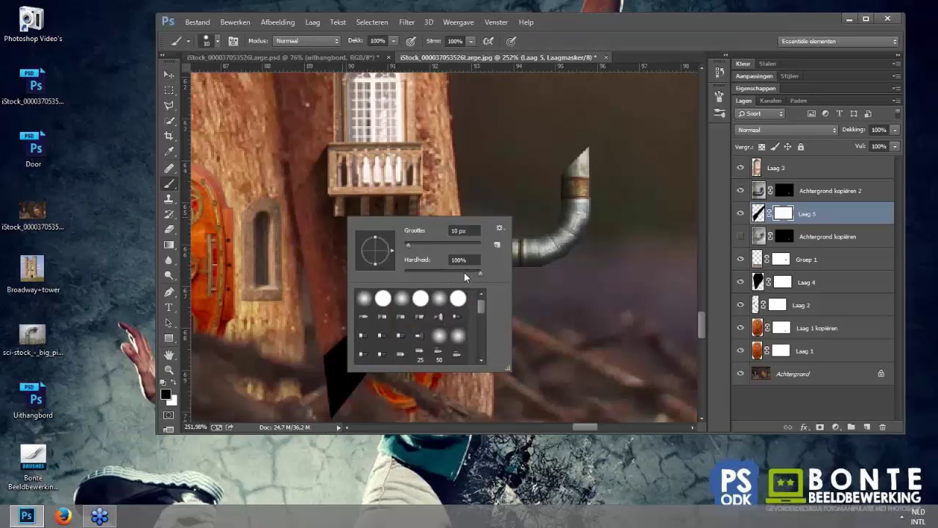
left_click_drag(476, 273, 372, 265)
key("Return")
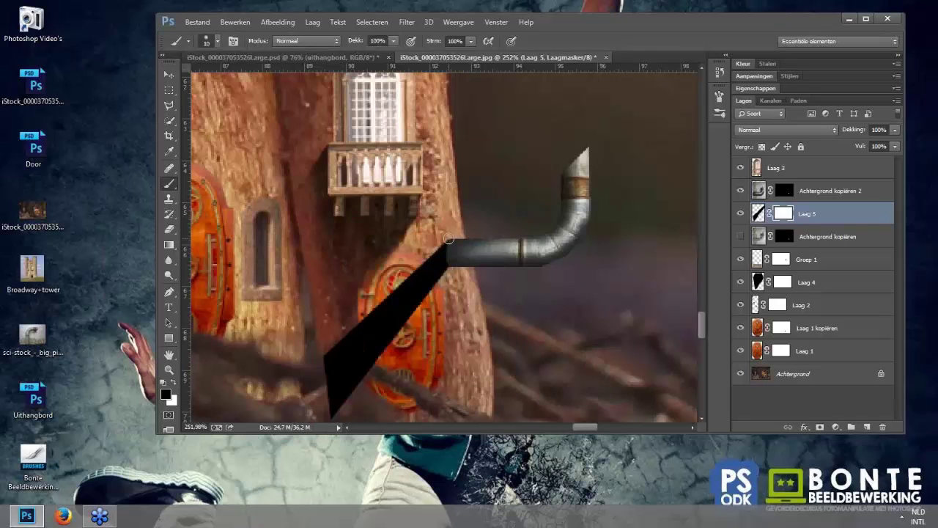
key("bracketright")
key("bracketright")
key("bracketright")
key("bracketright")
key("bracketright")
key("bracketright")
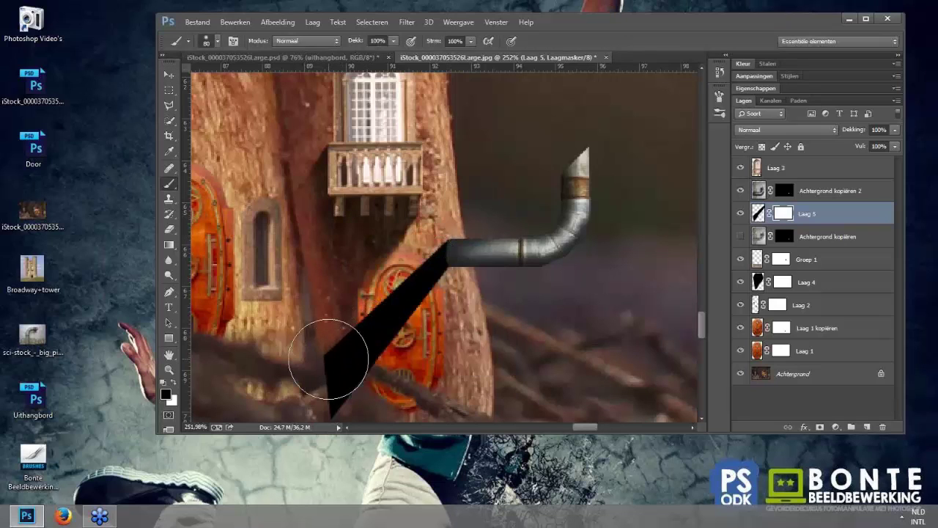
mouse_move(314, 359)
left_mouse_down()
mouse_move(317, 407)
mouse_move(330, 415)
left_mouse_up()
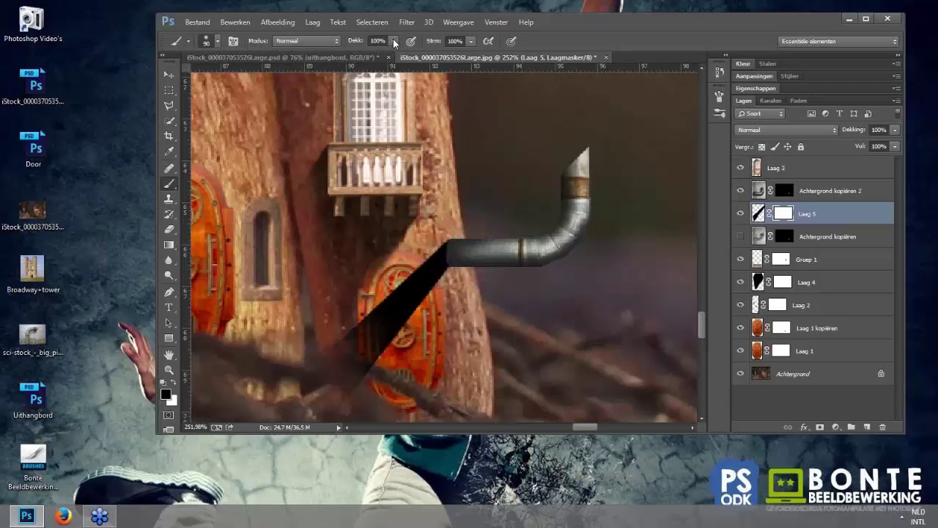
Step: Fade the band over the door at 30% opacity, then soften it with the Blur tool
key("3")
left_click_drag(366, 330, 371, 399)
left_click_drag(396, 289, 406, 365)
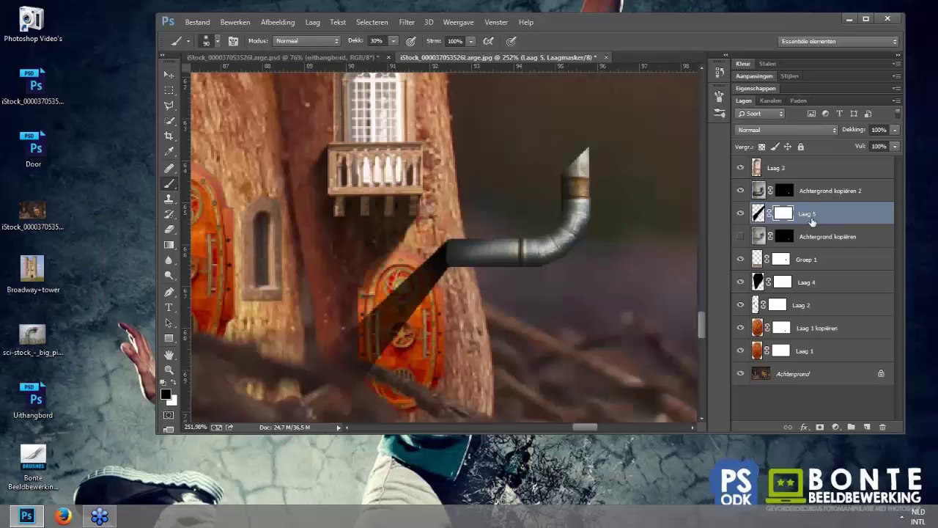
left_click(759, 212)
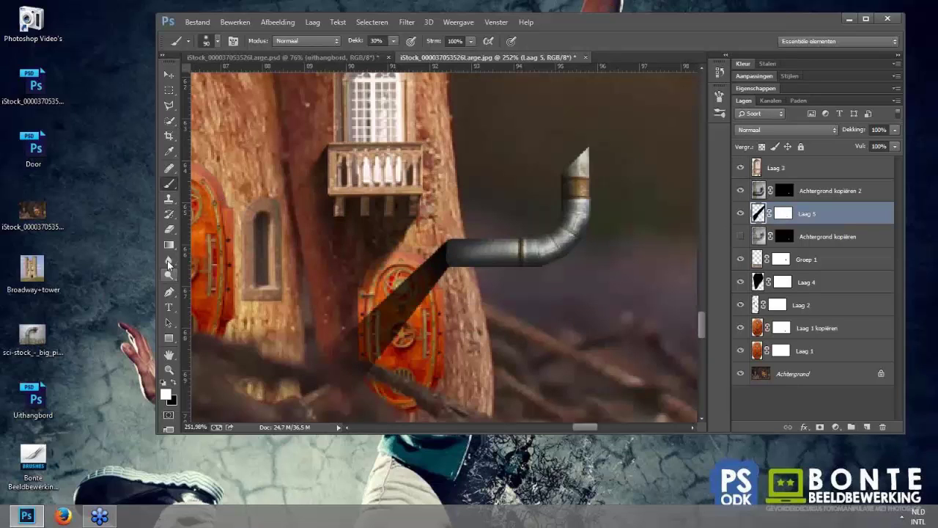
left_click(176, 262)
mouse_move(366, 323)
left_mouse_down()
mouse_move(388, 365)
mouse_move(330, 378)
mouse_move(415, 328)
mouse_move(424, 368)
mouse_move(408, 367)
left_mouse_up()
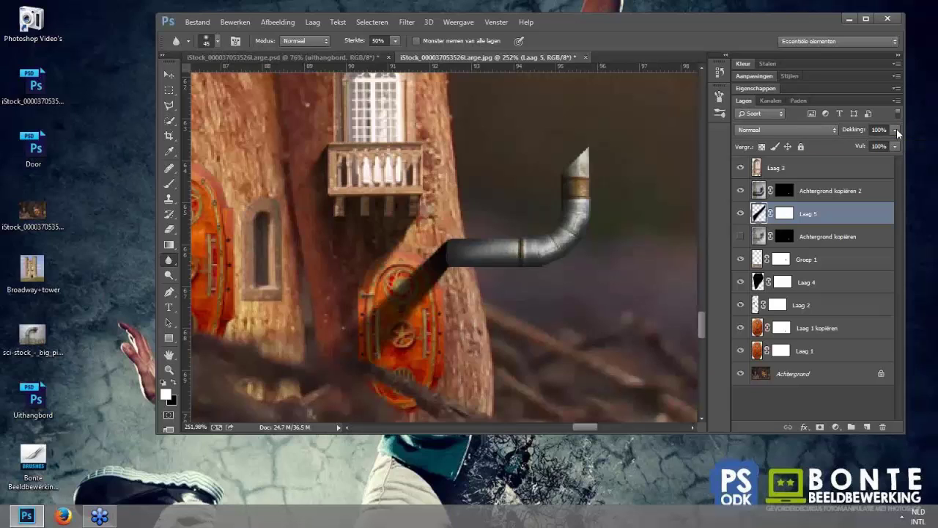
Step: Lower Laag 5's opacity to 75% to lighten the pipe's shadow over the door
left_click(897, 129)
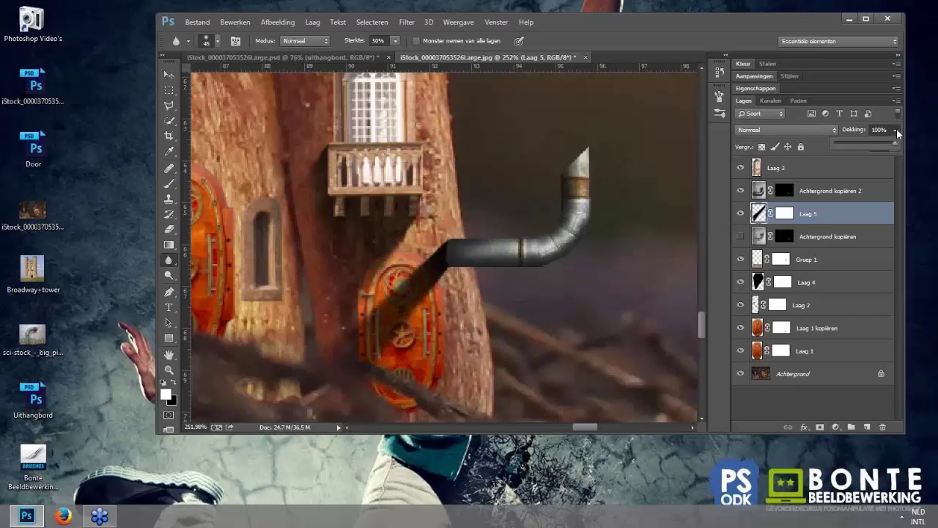
left_click(896, 128)
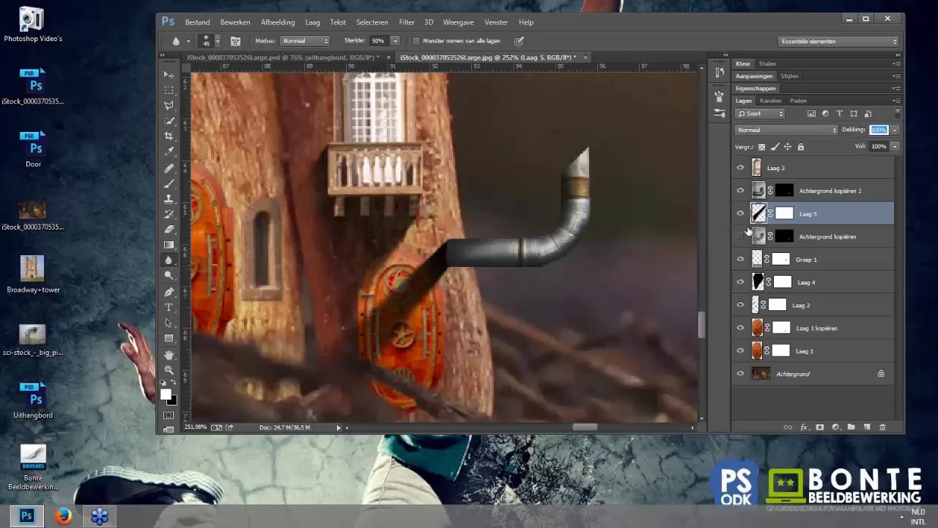
left_click(896, 129)
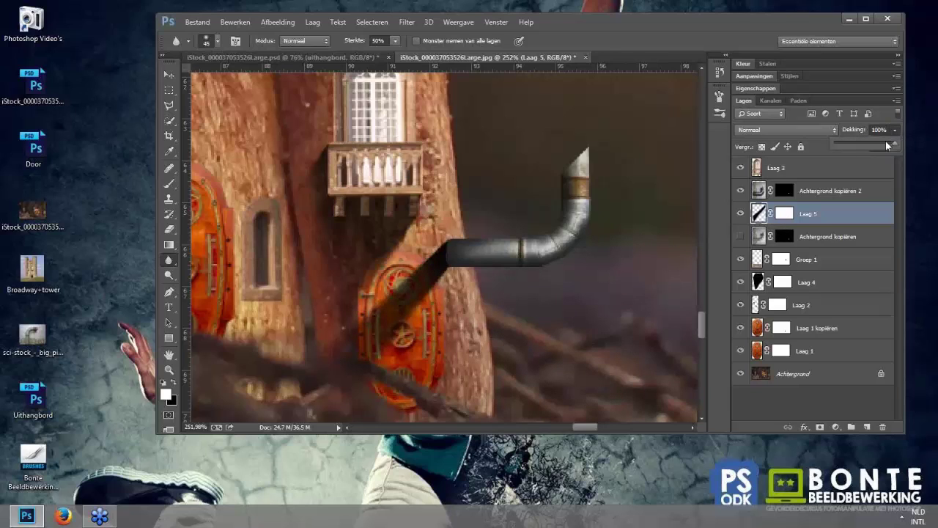
left_click_drag(880, 146, 882, 146)
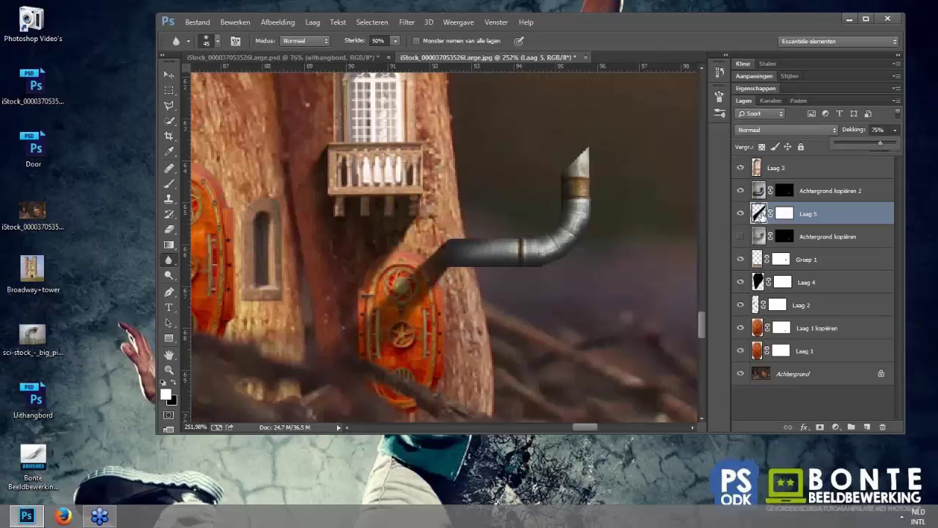
left_click(761, 215)
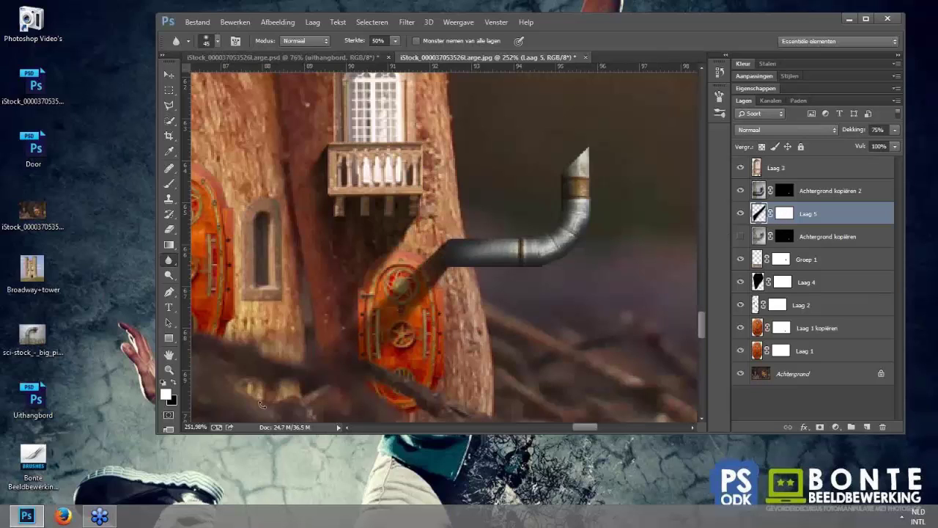
Step: Free-transform the shadow, pivoting where it meets the pipe, and rotate it about -5.9°
key("ctrl+t")
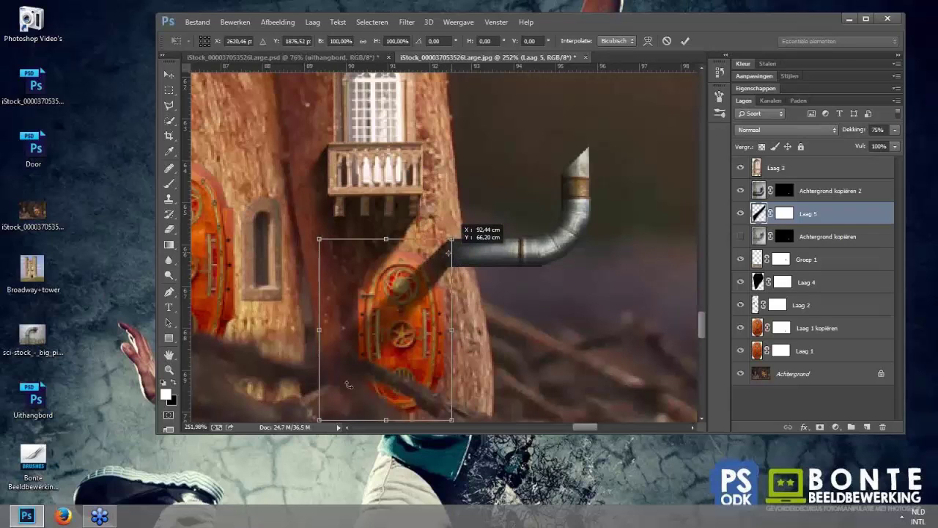
scroll(349, 384, "down", 3)
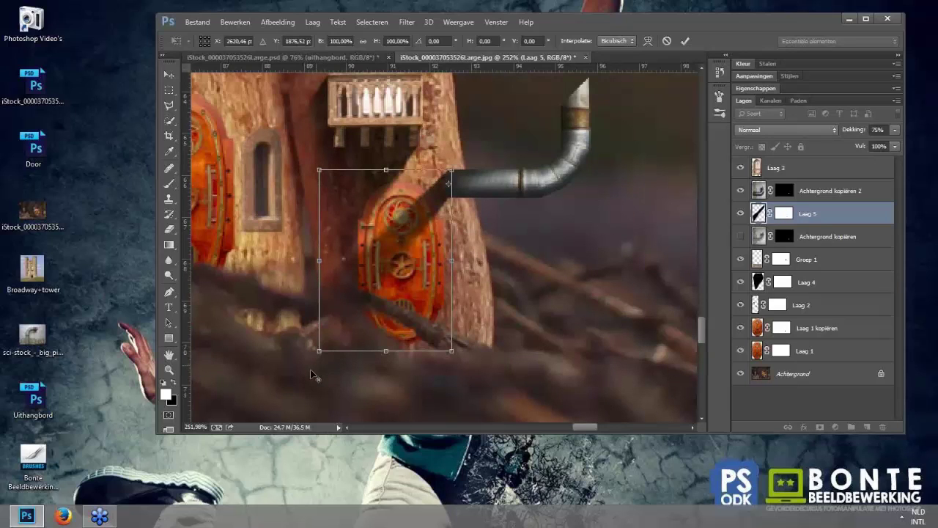
left_click(309, 372, "alt")
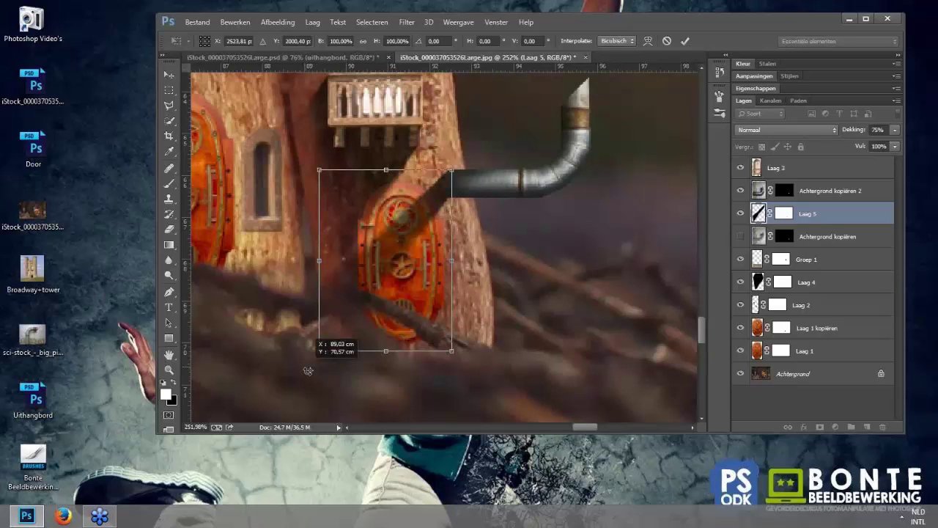
key("ctrl+z")
mouse_move(331, 384)
left_mouse_down()
mouse_move(332, 373)
mouse_move(305, 387)
mouse_move(351, 416)
mouse_move(319, 404)
left_mouse_up()
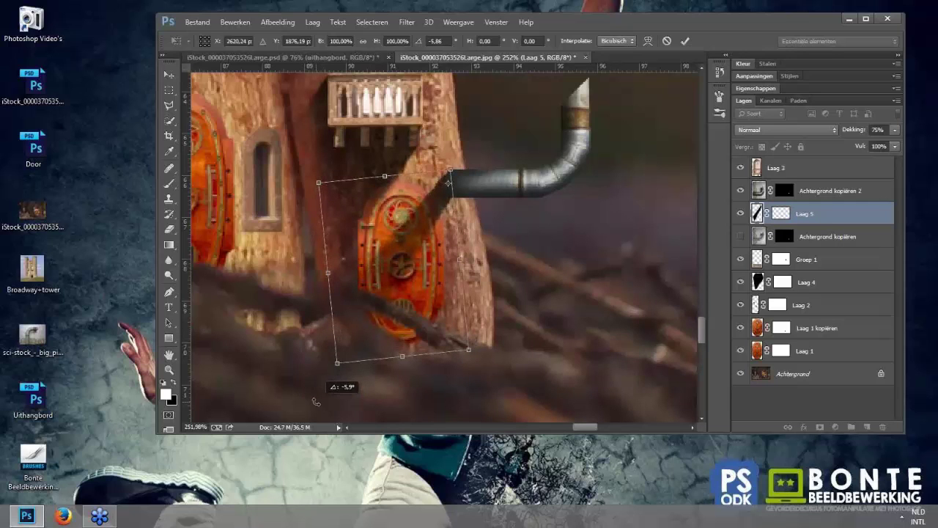
Step: Apply the shadow rotation, then zoom out and pan to show the mushroom cap
key("Return")
key("r")
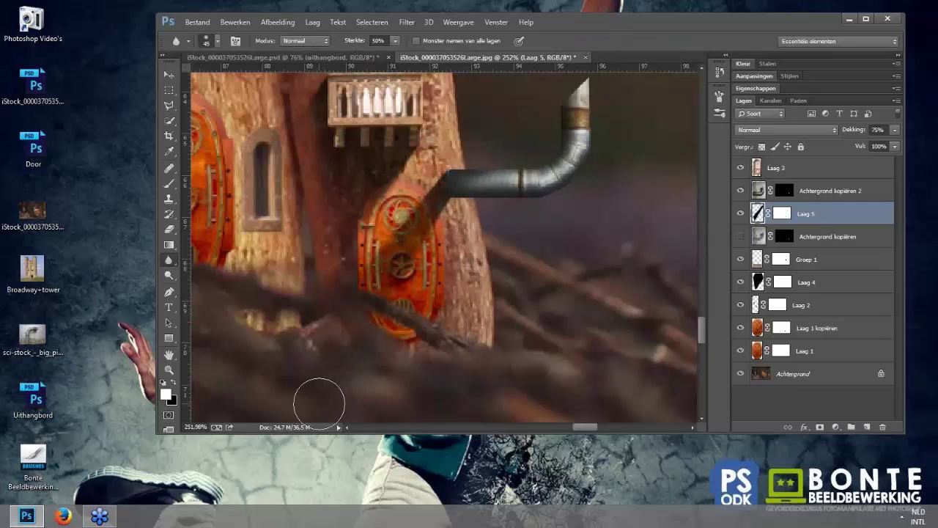
scroll(435, 285, "down", 2)
scroll(453, 289, "down", 3)
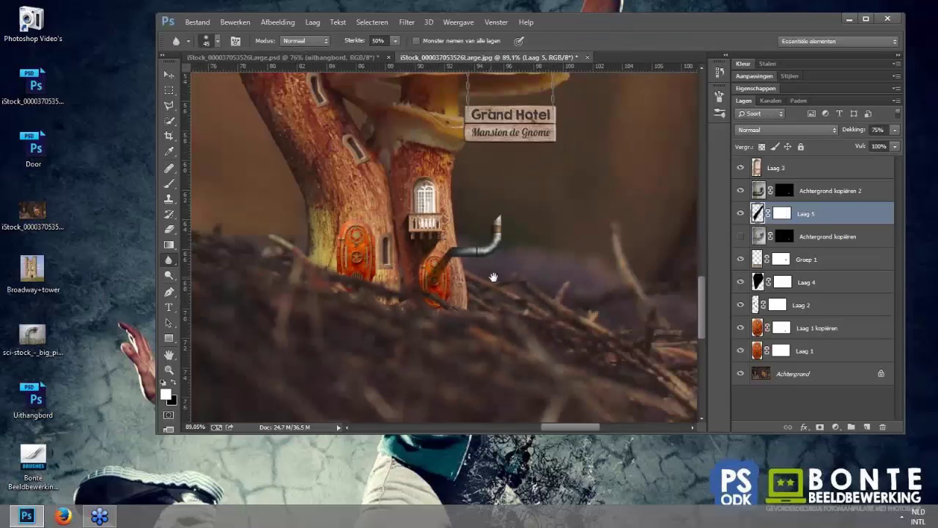
left_click_drag(493, 277, 486, 342)
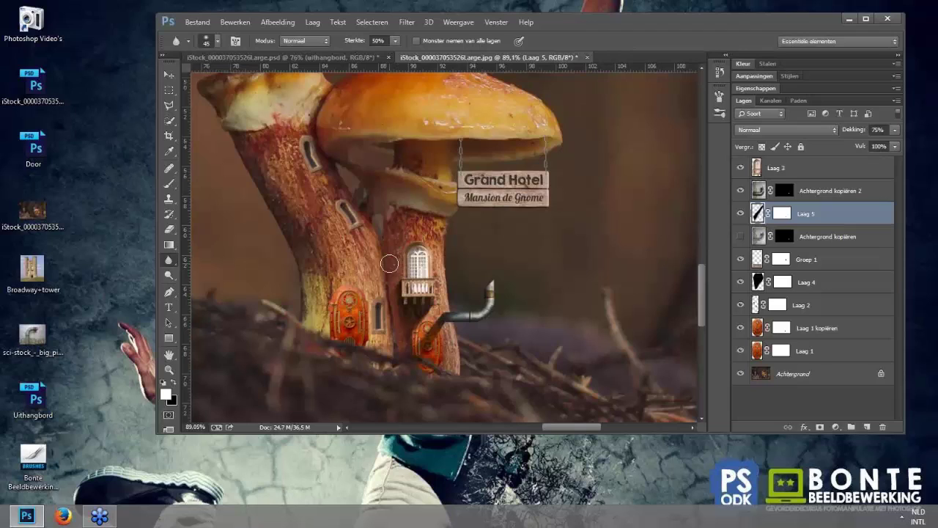
Step: Switch to the Brush tool, check its presets, and add new layer Laag 6 above Laag 5
left_click(169, 183)
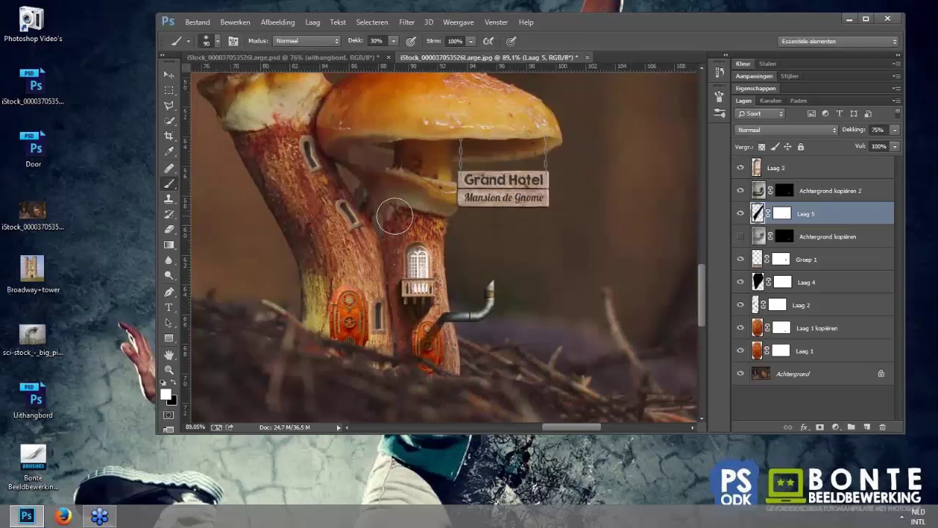
left_click(217, 43)
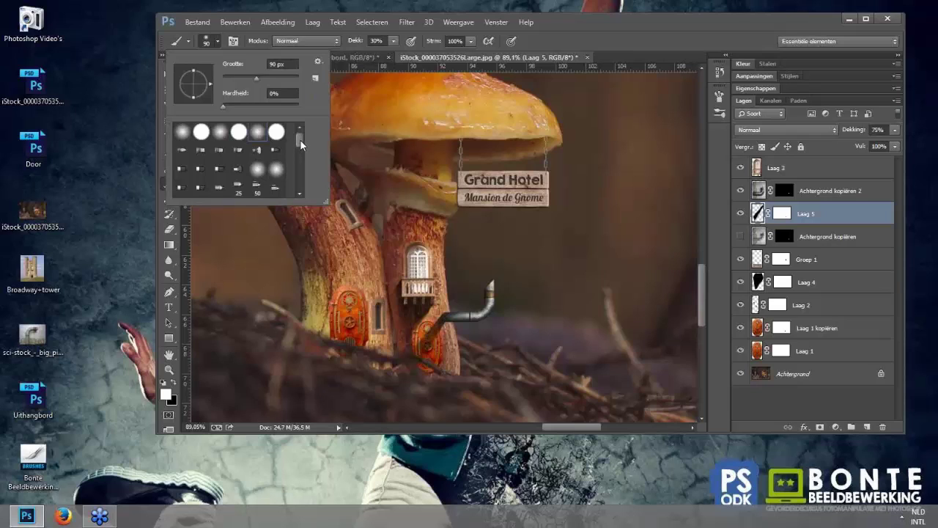
left_click(218, 41)
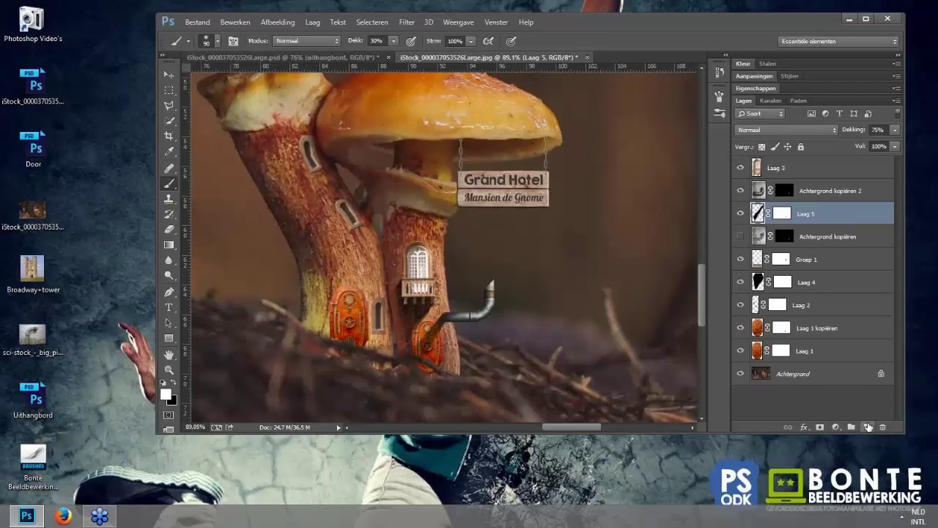
left_click(868, 426)
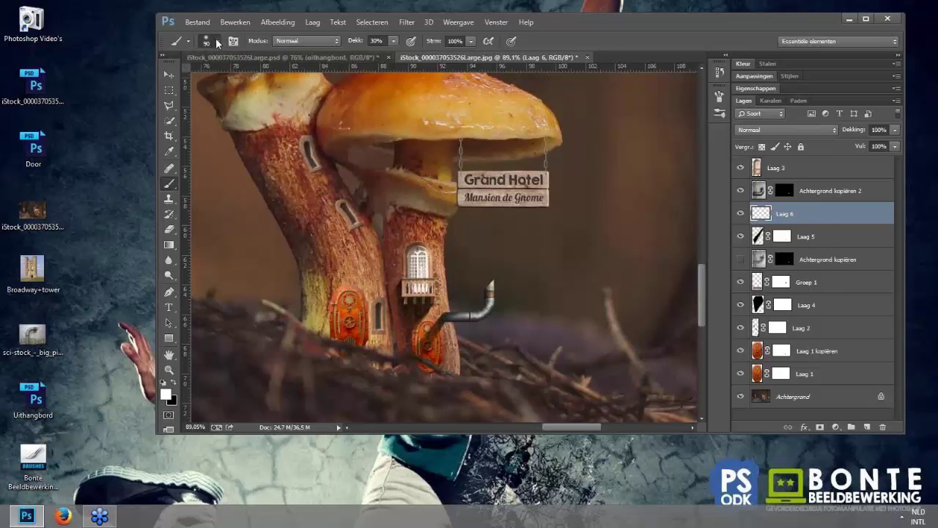
Step: Choose the 23 px textured scatter brush preset
left_click(218, 41)
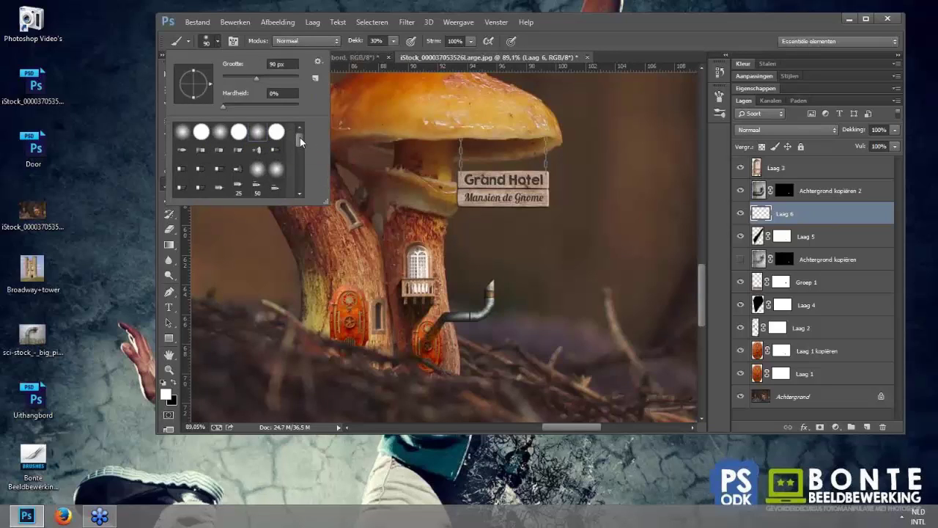
left_click_drag(300, 137, 297, 163)
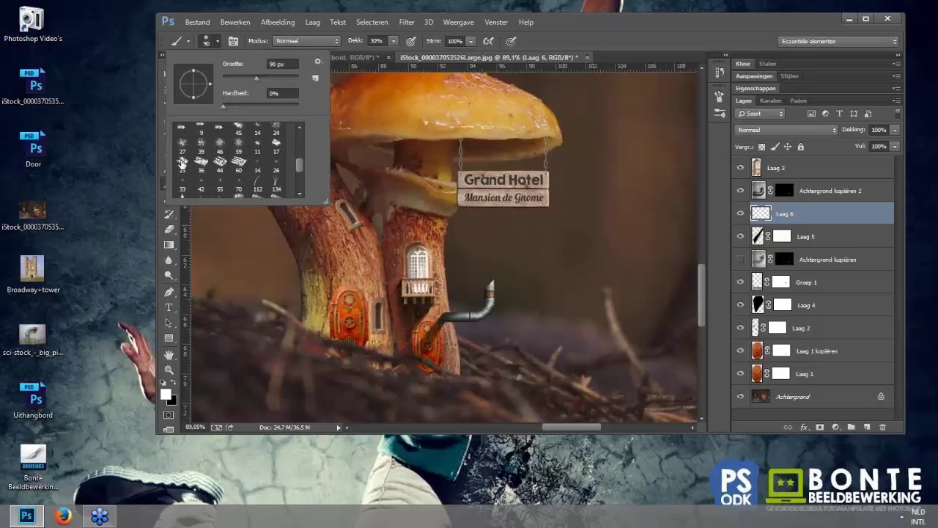
left_click(182, 162)
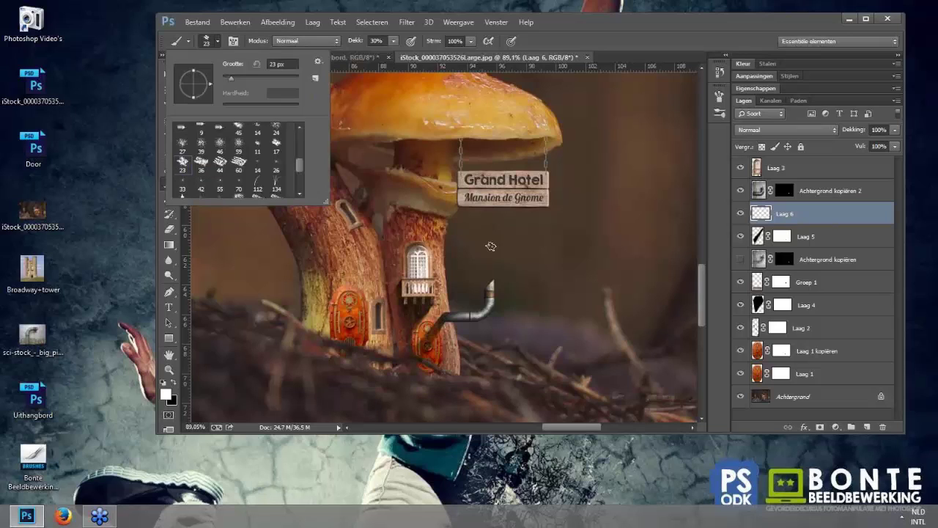
Step: Paint trial smoke strokes at 100% opacity, then undo the white loop beside the pipe
left_click_drag(484, 239, 628, 325)
left_click_drag(687, 178, 615, 359)
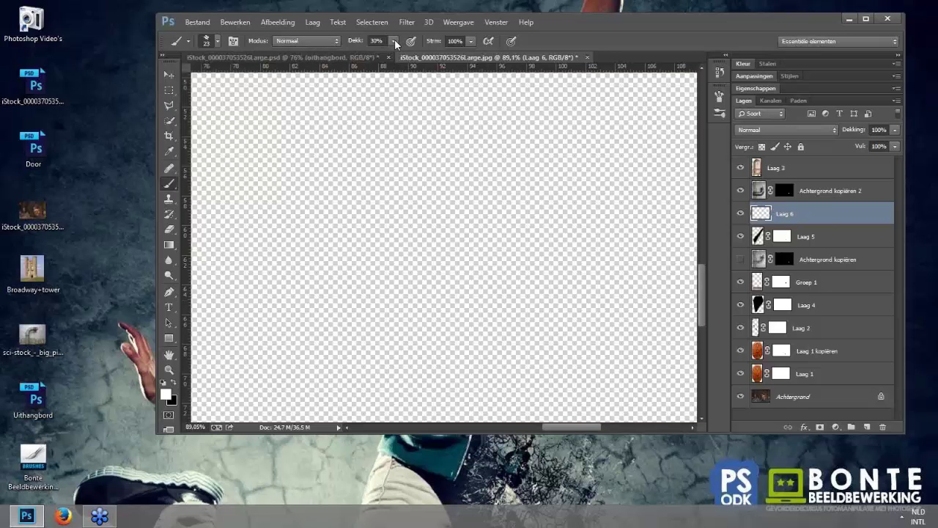
left_click_drag(498, 52, 455, 55)
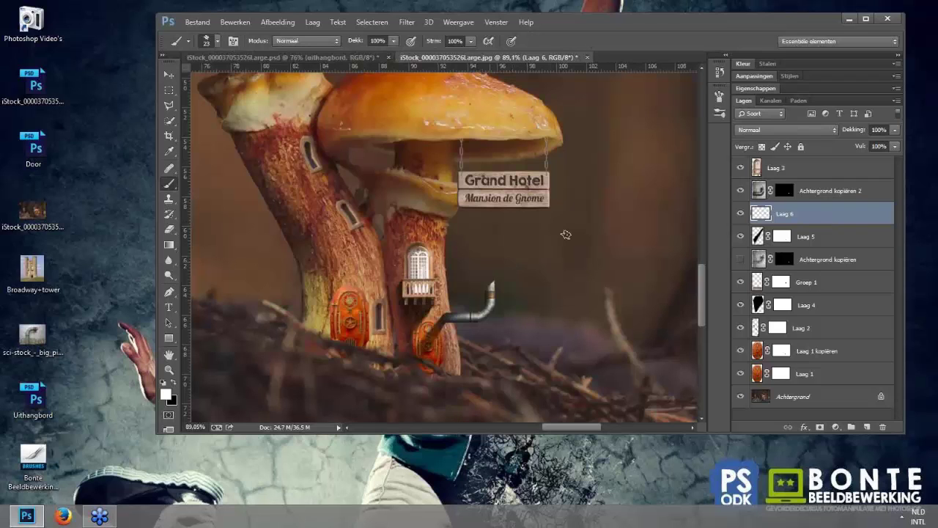
left_click_drag(484, 256, 666, 194)
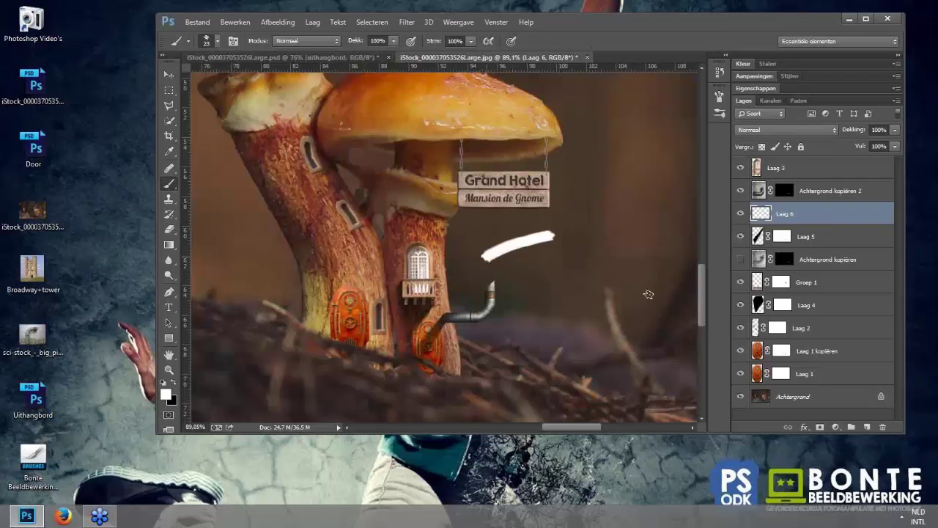
key("ctrl+z")
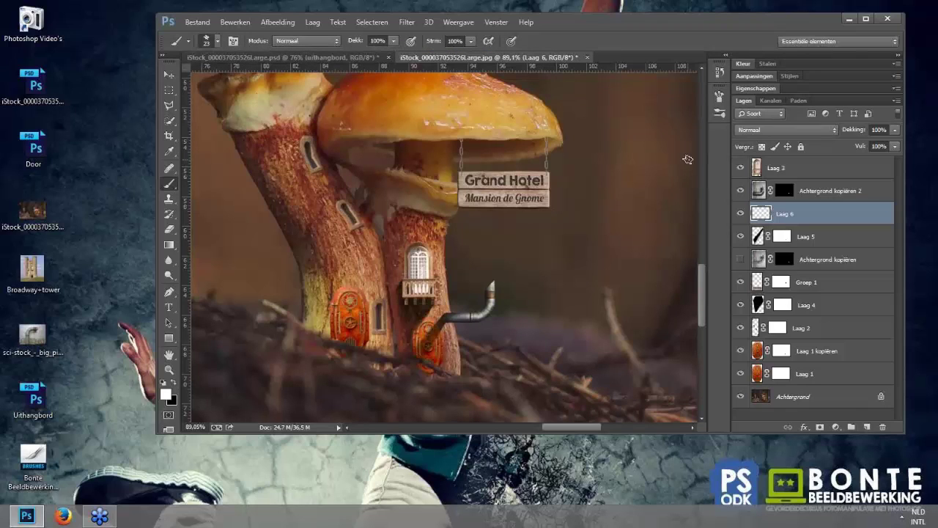
Step: Recheck the brush presets and bring up the Window menu
left_click(217, 42)
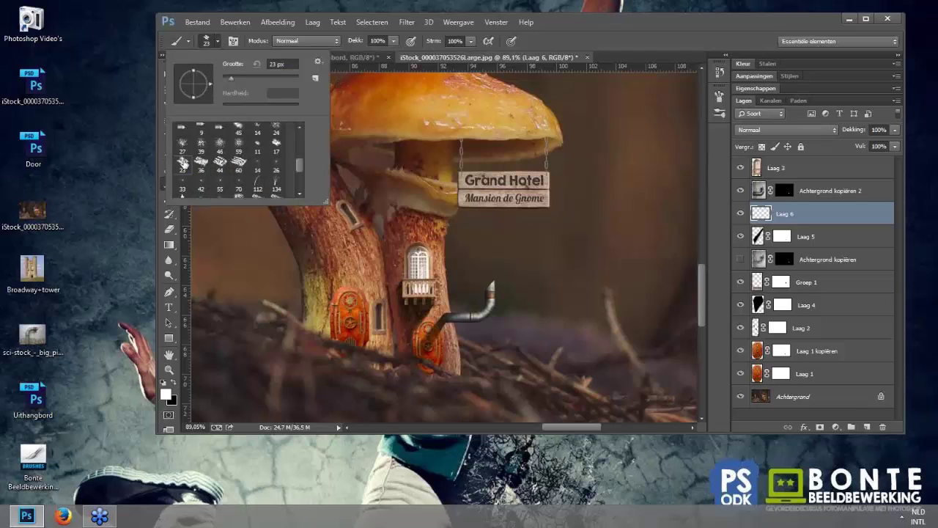
left_click(220, 43)
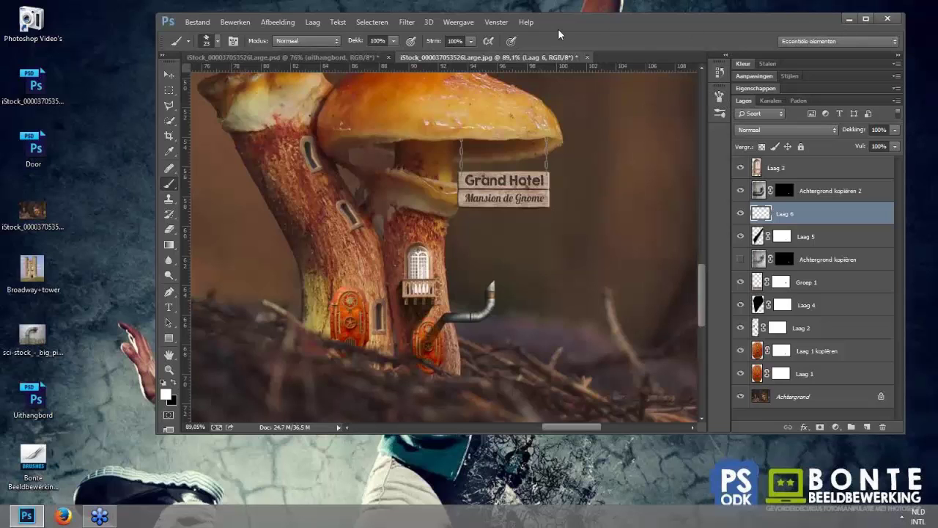
left_click(496, 24)
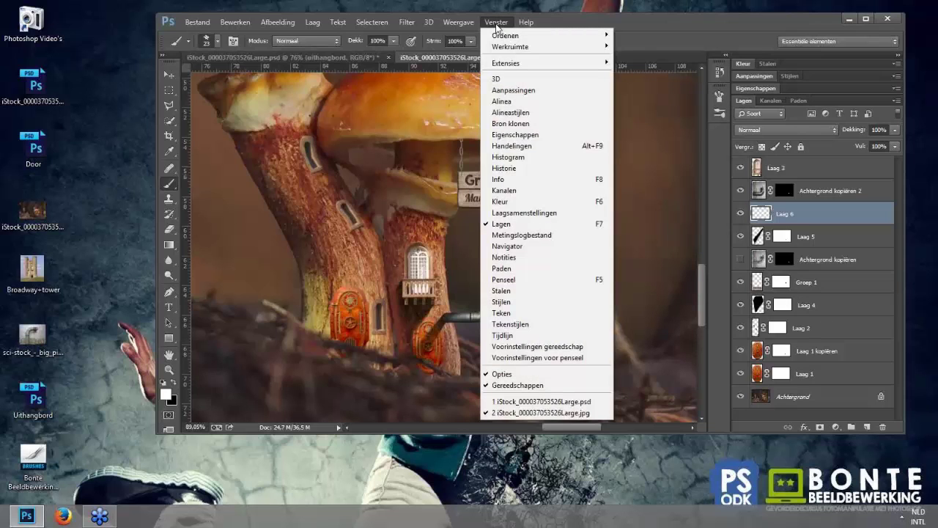
Step: Maximize the Photoshop window and open the Penseel (Brush) settings panel
left_click(496, 24)
left_click(868, 21)
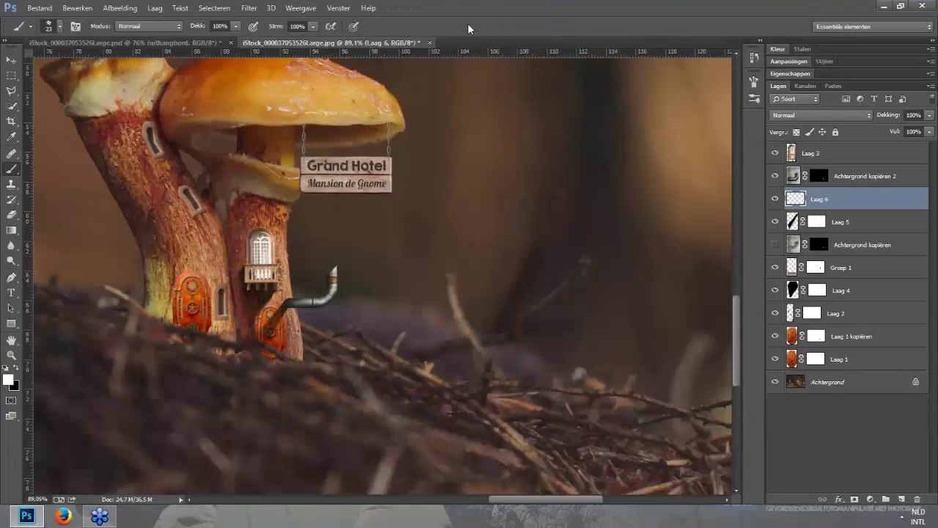
left_click(339, 8)
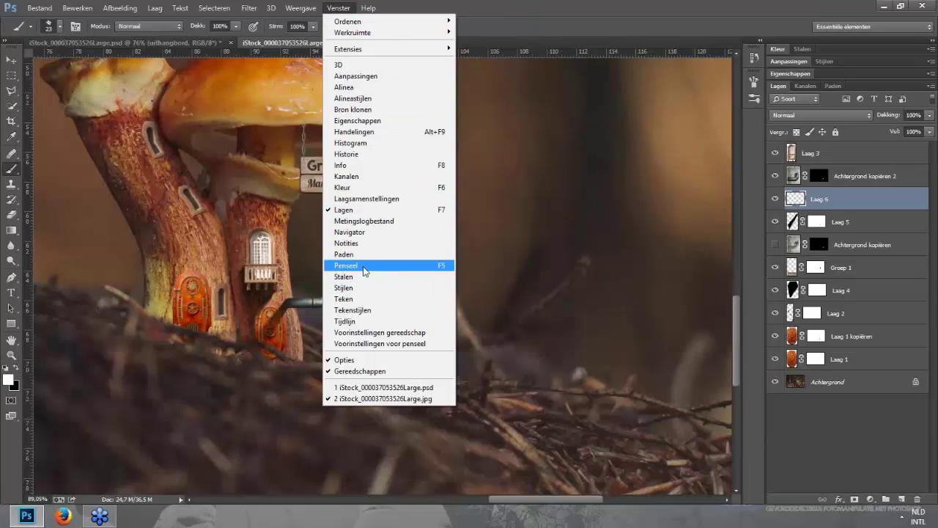
left_click(363, 267)
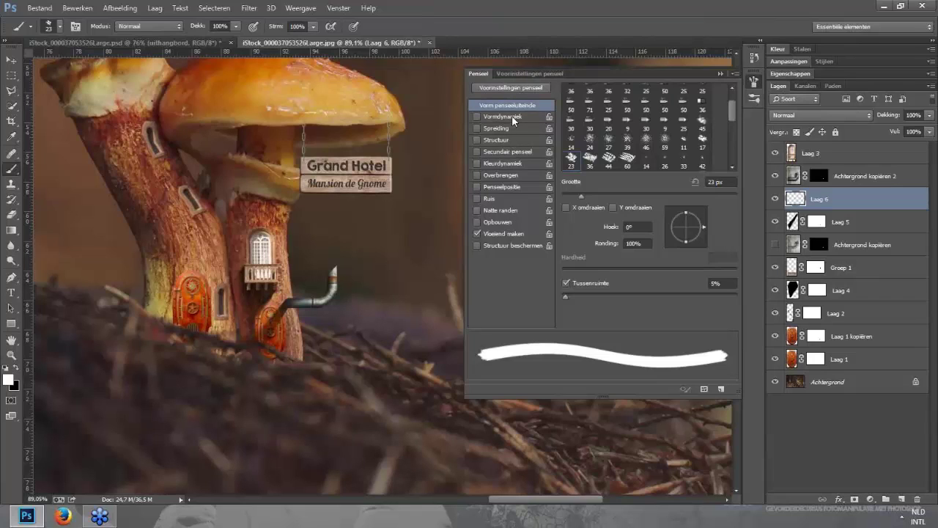
Step: Test Spreiding scatter amounts up to 666%, then reset it to 0% and switch it off
left_click(496, 130)
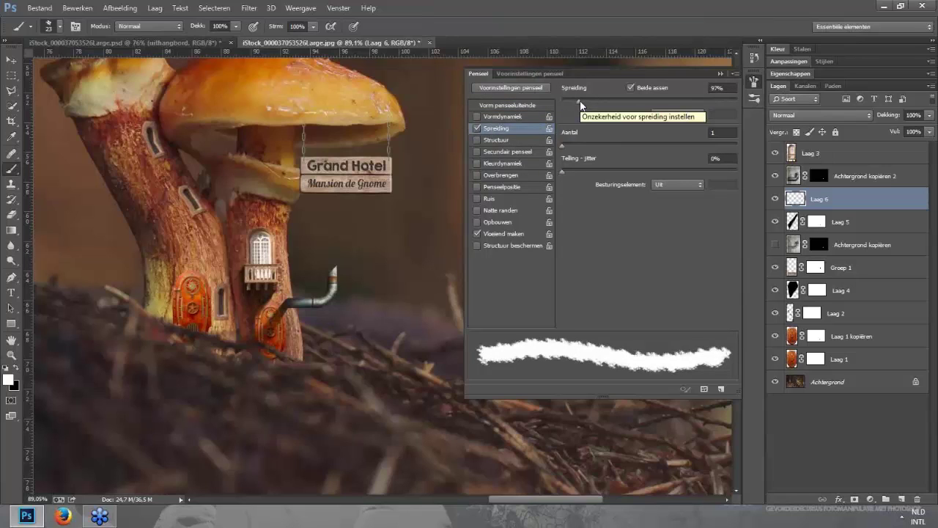
left_click_drag(580, 102, 652, 97)
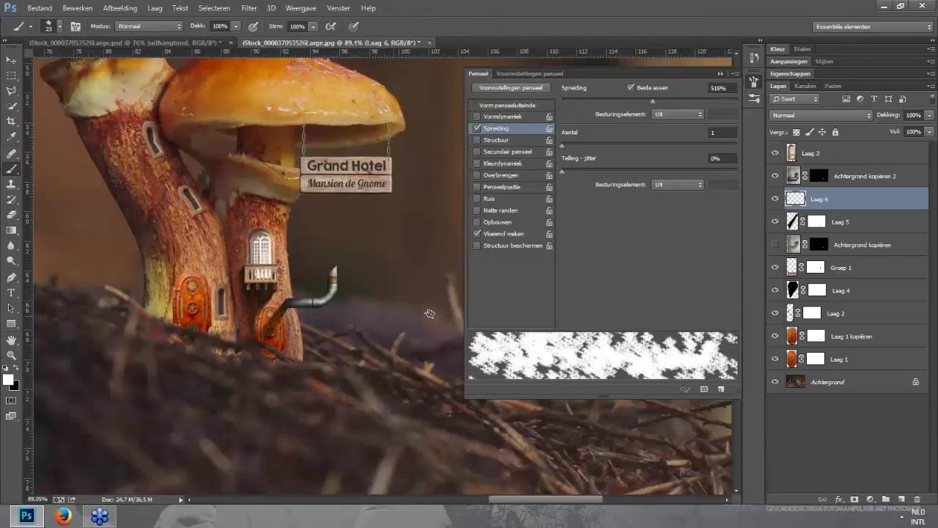
left_click(651, 99)
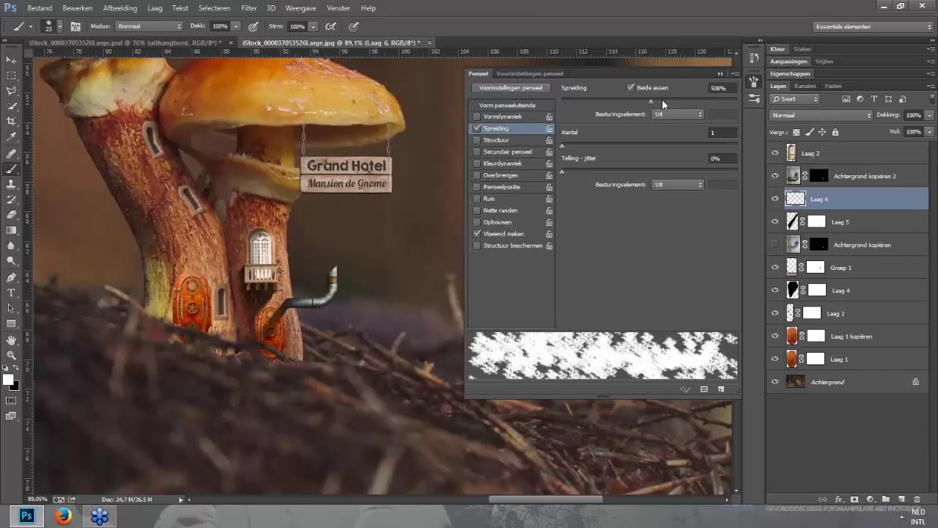
left_click(663, 99)
left_click_drag(663, 100, 440, 224)
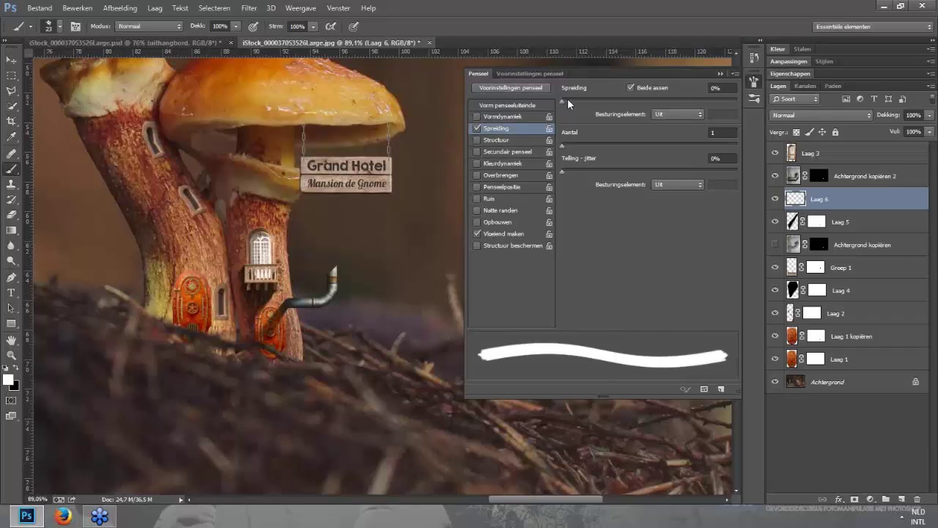
left_click_drag(564, 101, 647, 101)
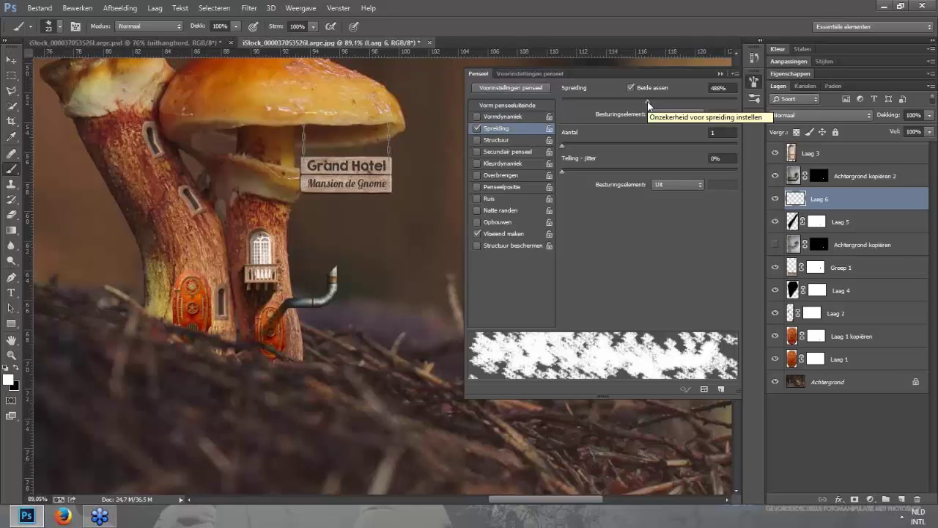
mouse_move(648, 101)
left_mouse_down()
mouse_move(682, 102)
mouse_move(565, 116)
left_mouse_up()
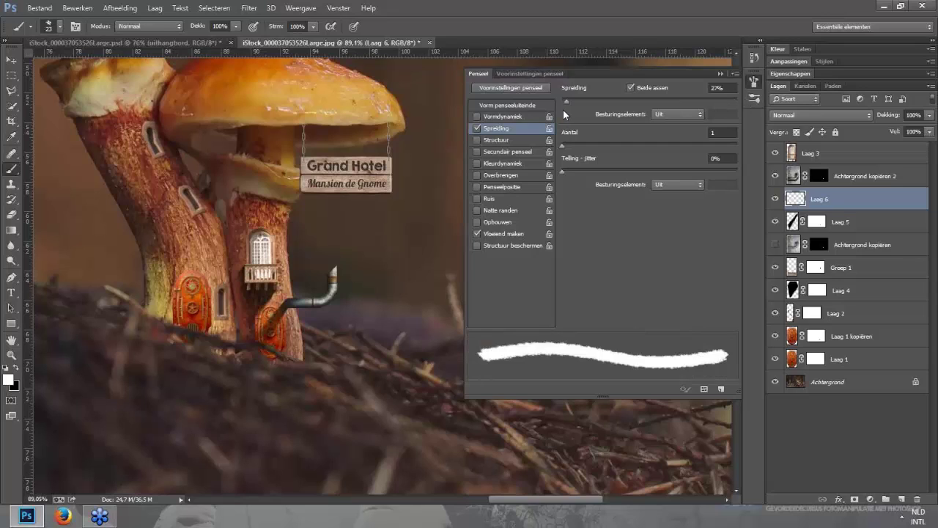
left_click(679, 101)
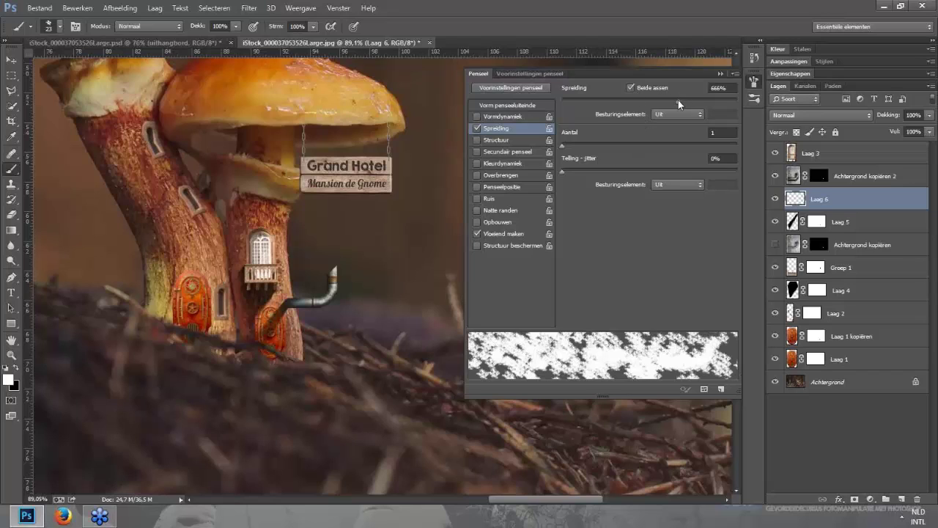
left_click_drag(678, 100, 558, 101)
left_click(477, 129)
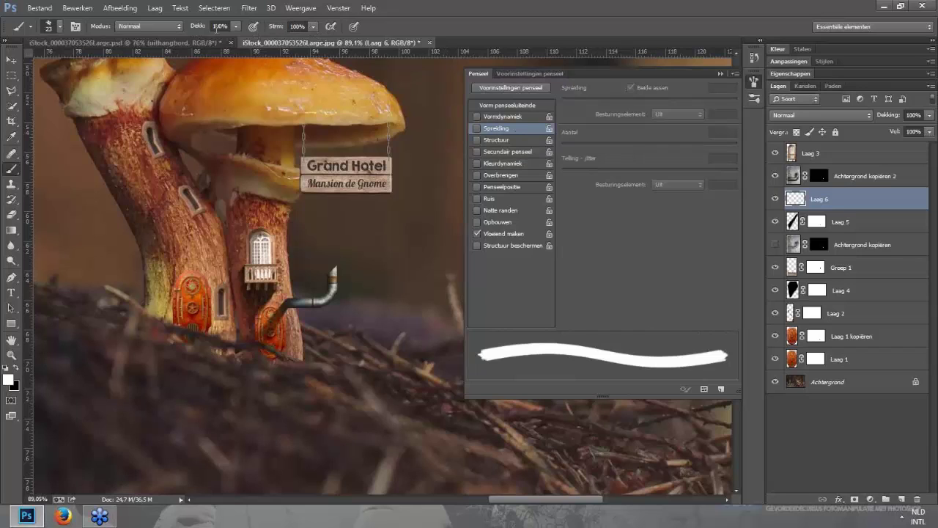
Step: Set brush flow to 4%, test with a white zigzag beside the sign, then undo it
left_click(313, 27)
left_click_drag(308, 39, 256, 42)
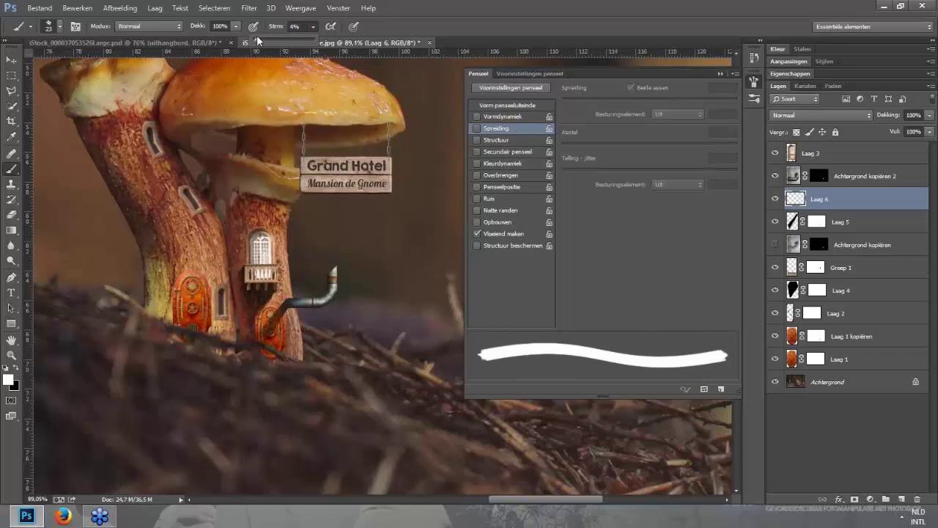
left_click(419, 135)
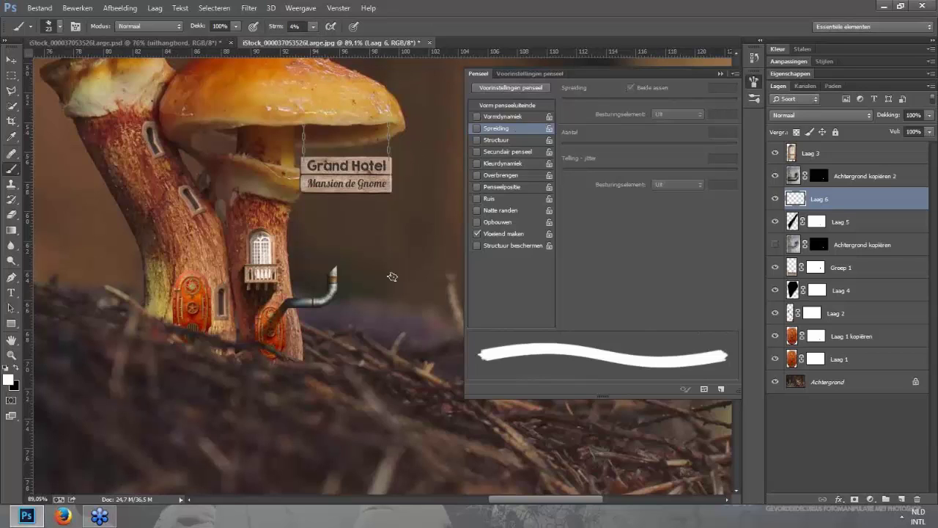
left_click_drag(426, 129, 425, 338)
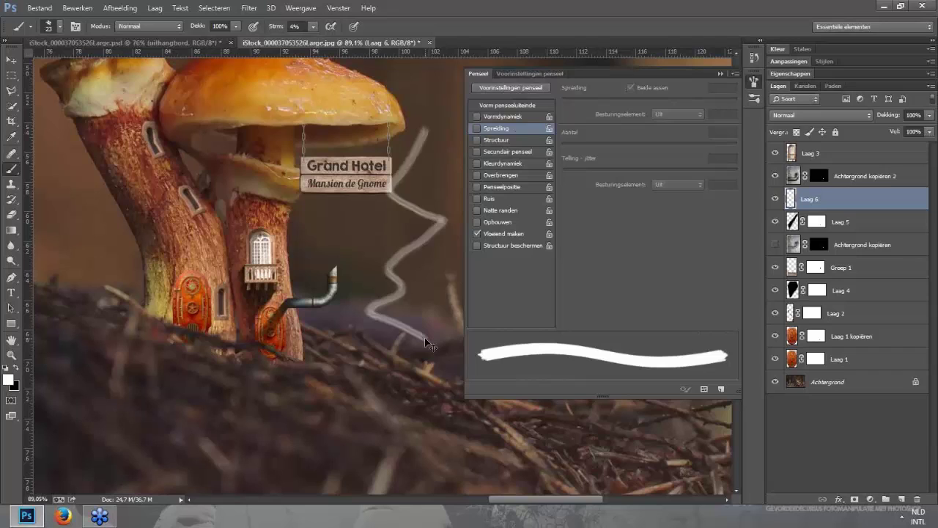
key("ctrl+z")
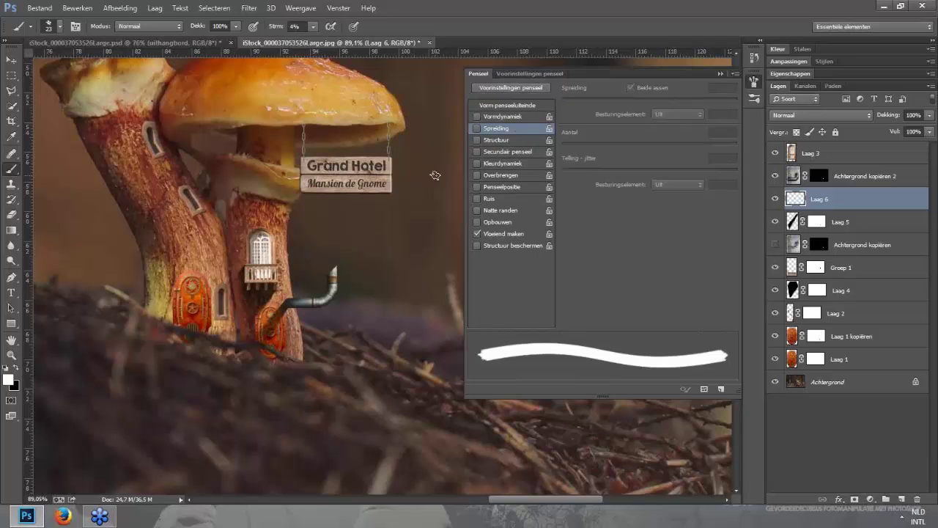
Step: Select the flow value in the options bar for editing
double_click(297, 27)
left_click(298, 27)
double_click(301, 27)
Step: Make the textured tip 90 px and test wider spacing before returning to a continuous stroke
left_click(503, 106)
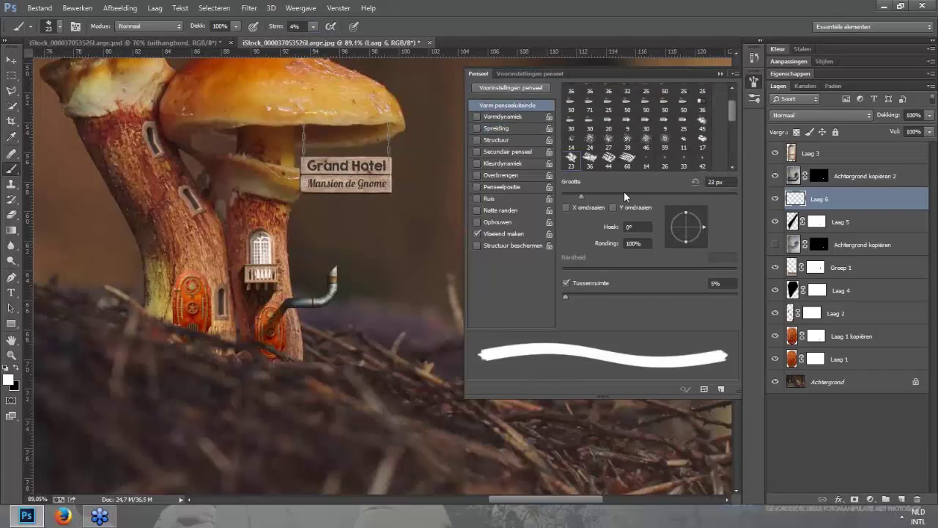
left_click_drag(581, 197, 638, 195)
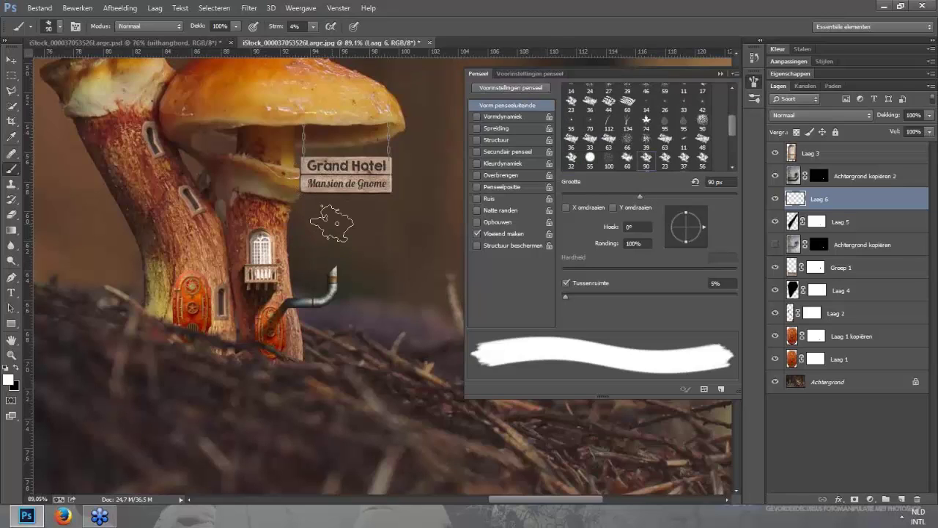
right_click(333, 223)
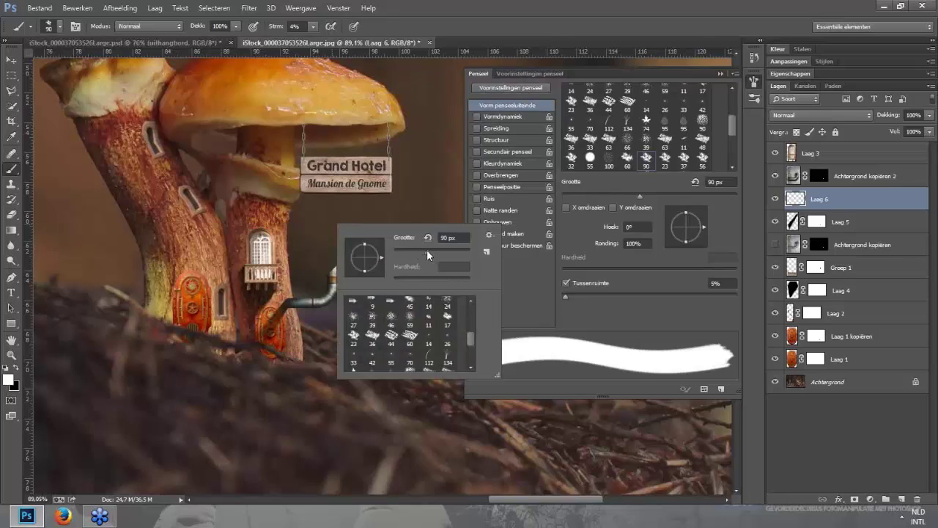
left_click(729, 201)
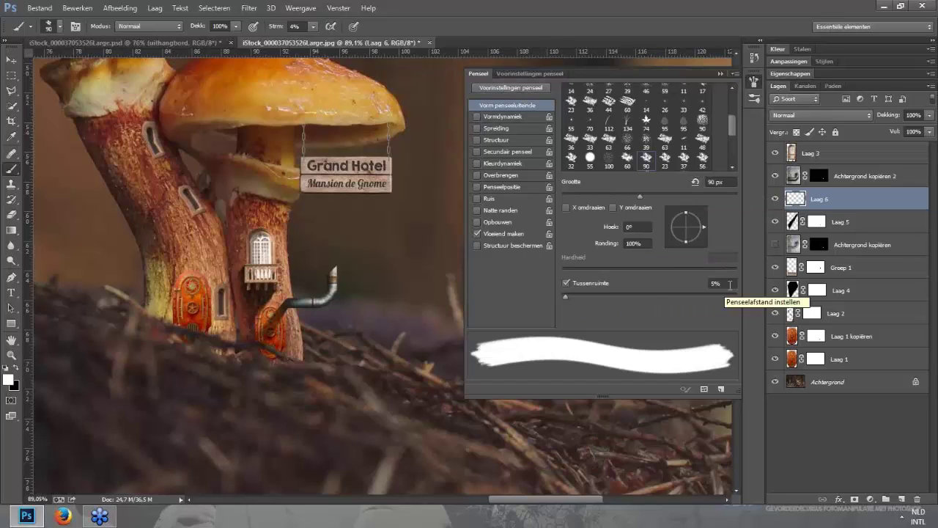
left_click_drag(567, 296, 685, 294)
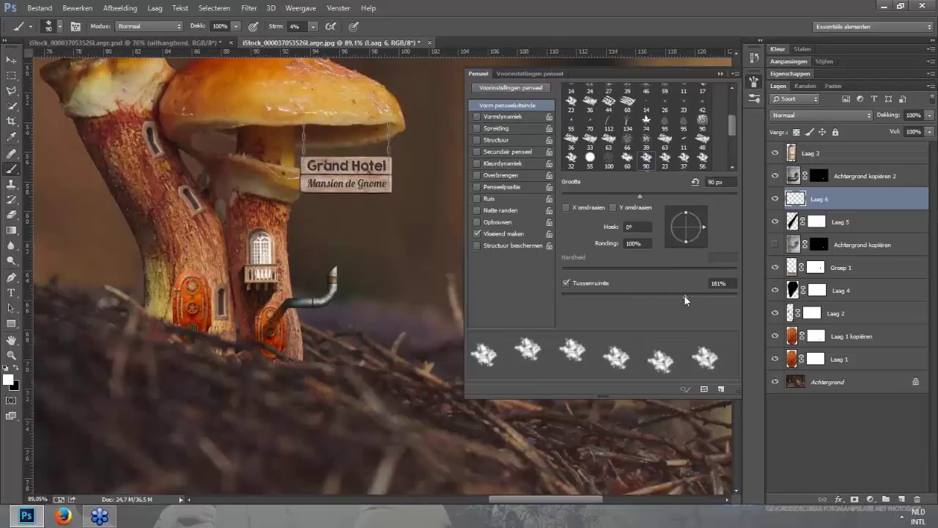
left_click_drag(684, 294, 566, 297)
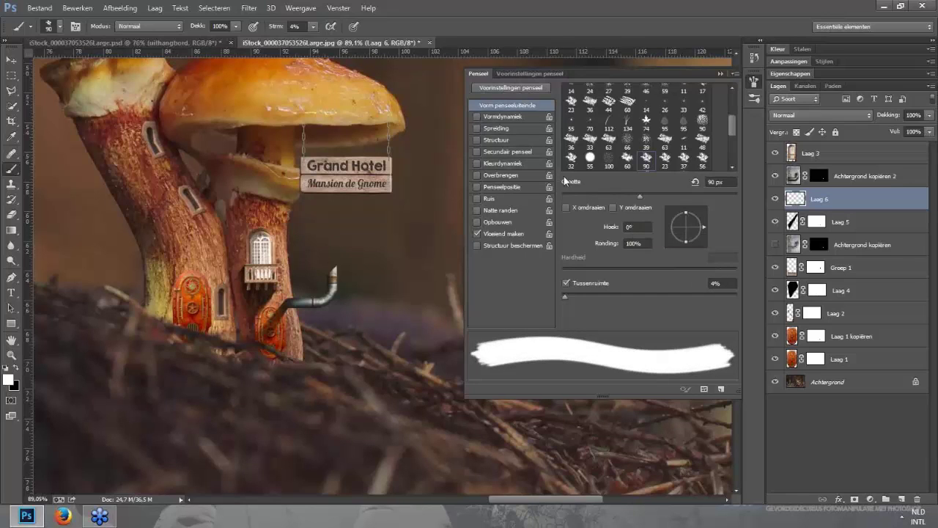
Step: Toggle Shape Dynamics a few times, ending with it enabled and its options shown
left_click(477, 116)
left_click(490, 118)
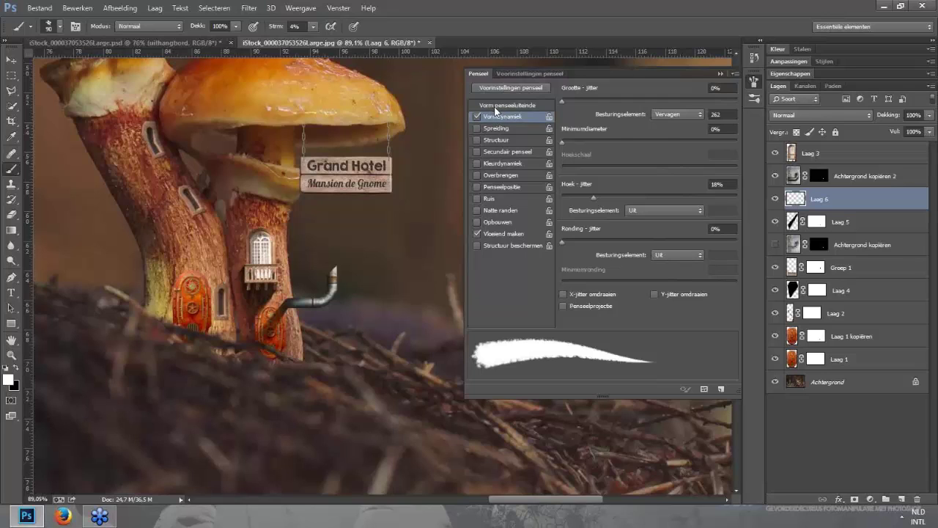
left_click(493, 105)
left_click(477, 116)
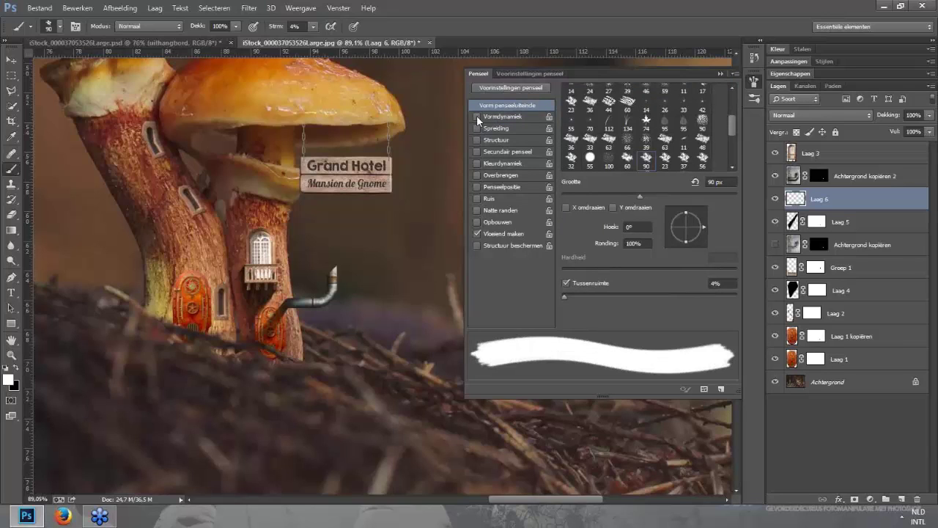
left_click(478, 116)
left_click(478, 115)
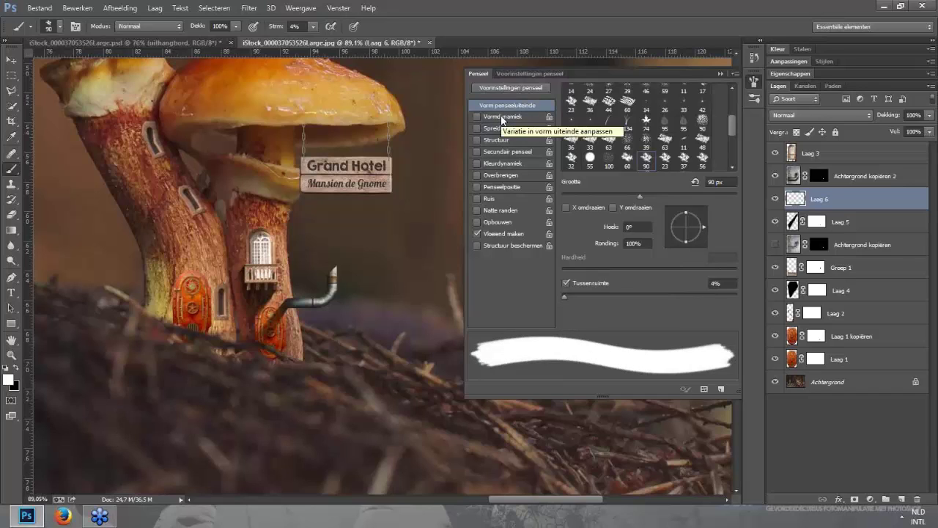
left_click(491, 117)
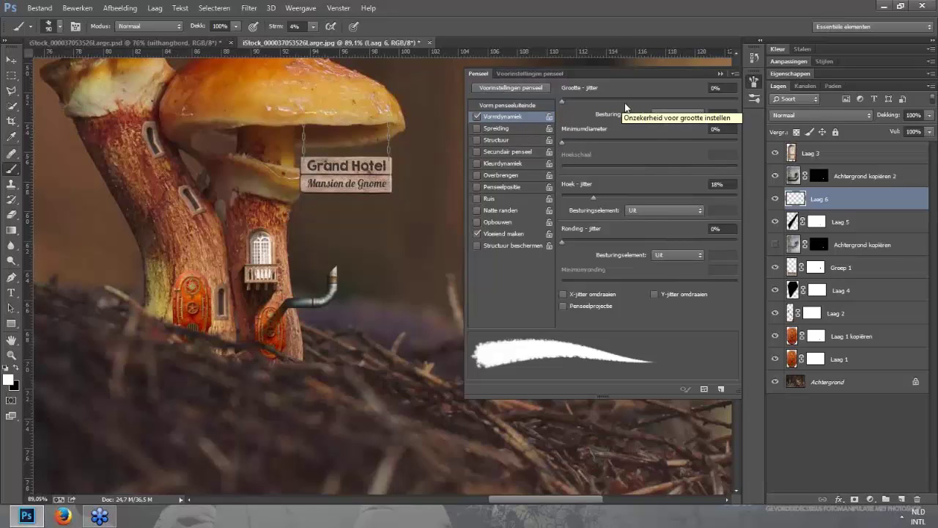
Step: Keep size jitter at 0% with Fade control and set fade steps to 262
left_click(638, 89)
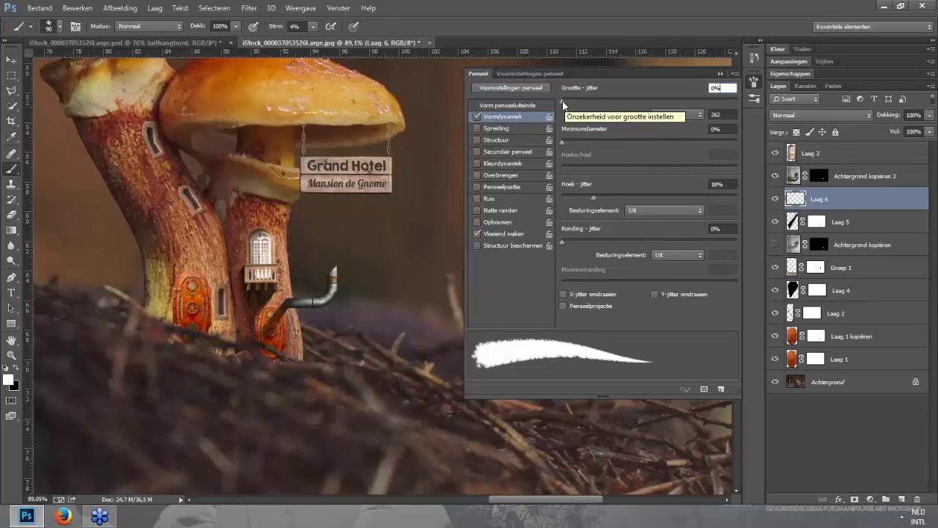
mouse_move(563, 101)
left_mouse_down()
mouse_move(640, 99)
mouse_move(562, 101)
left_mouse_up()
left_click(689, 92)
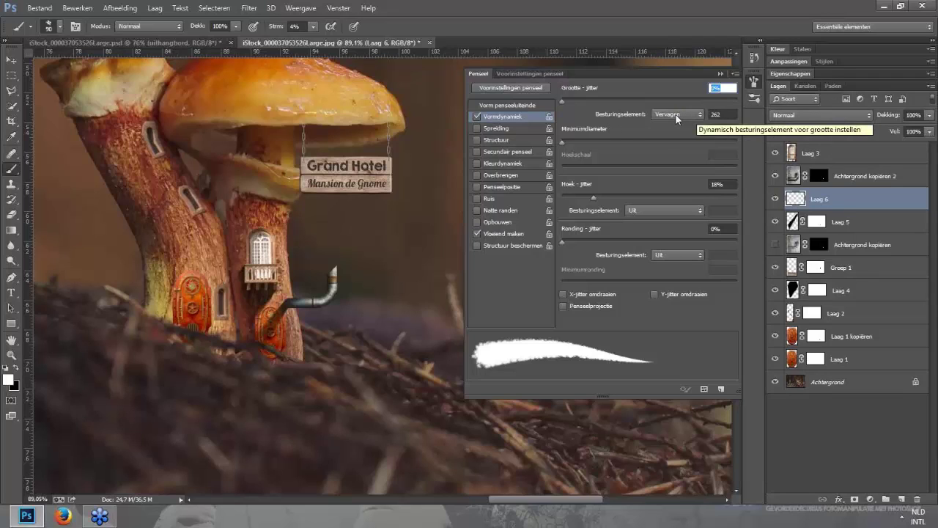
left_click(673, 113)
left_click(665, 136)
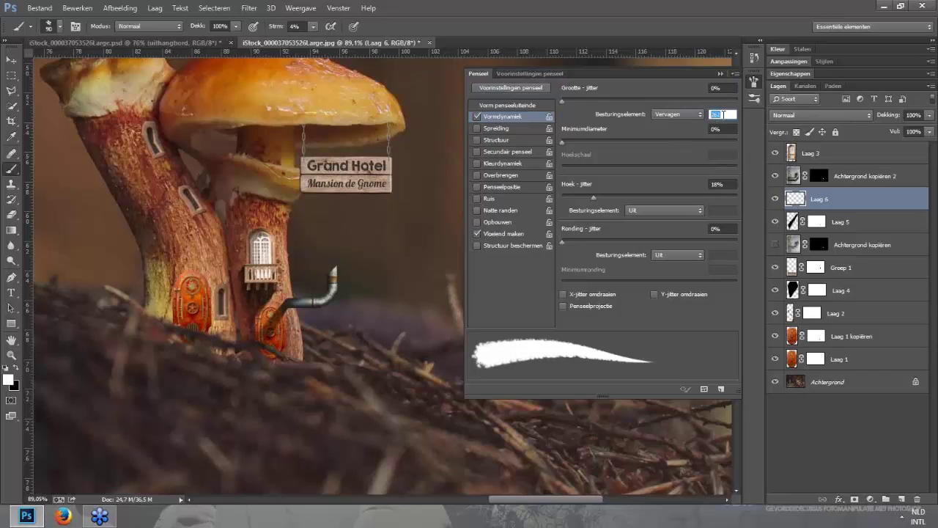
key("Up")
key("Up")
key("Up")
key("Up")
key("Up")
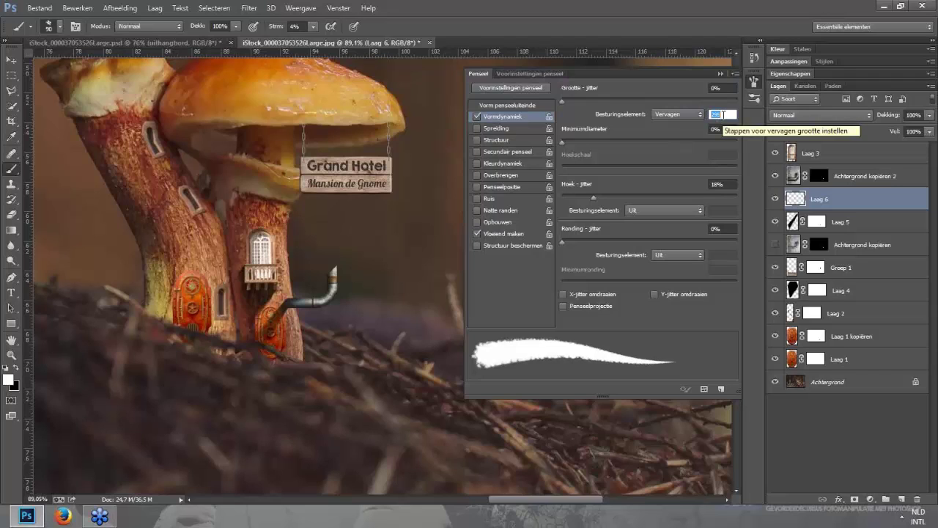
key("Down")
key("Down")
key("Down")
key("Down")
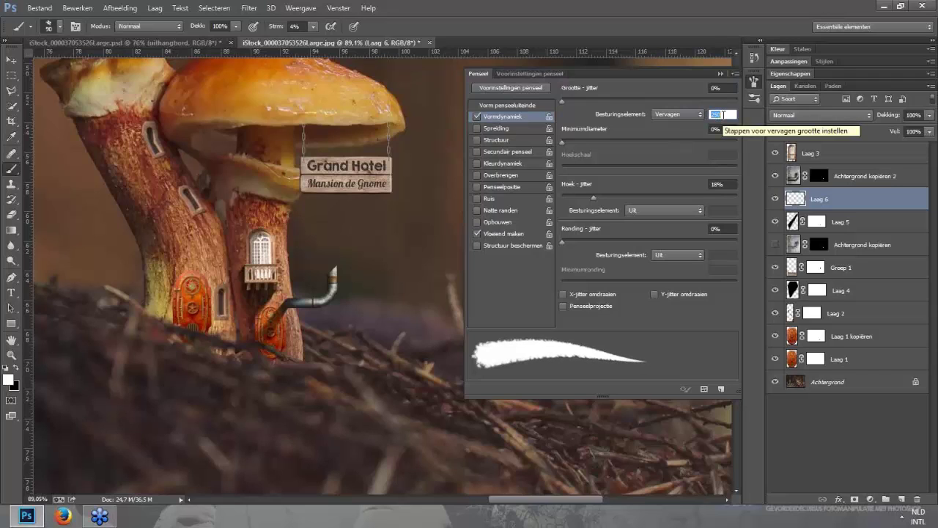
key("Up")
key("Up")
key("Up")
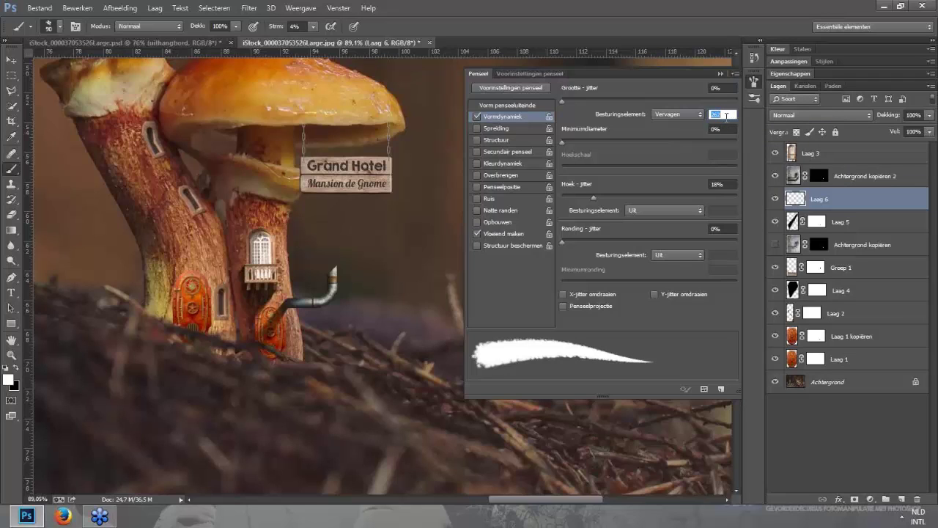
type("262")
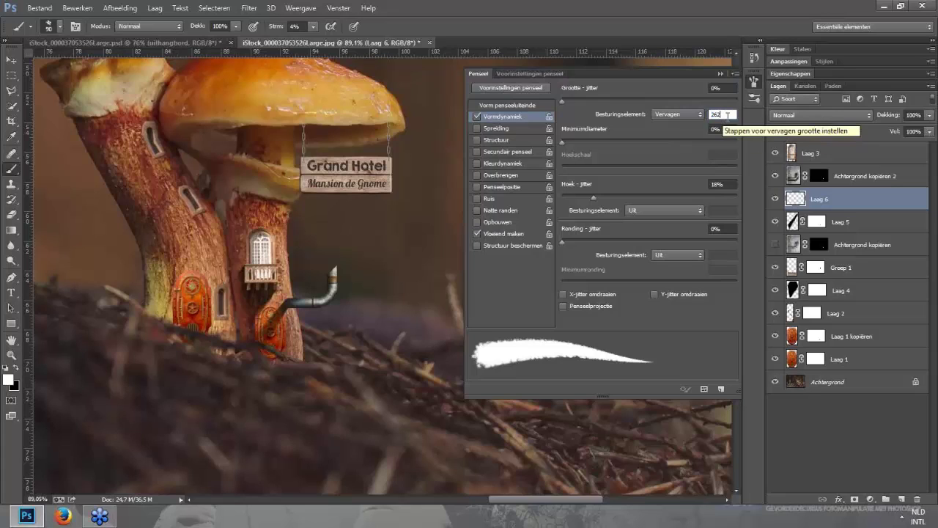
Step: Set angle jitter to 18% and enable Color Dynamics with 50% foreground/background jitter
left_click(727, 129)
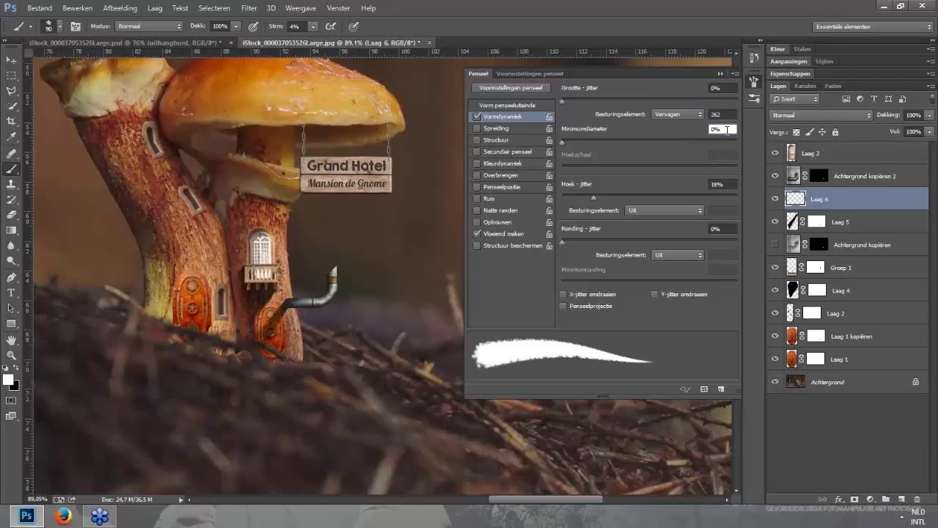
left_click(723, 184)
left_click_drag(727, 184, 684, 185)
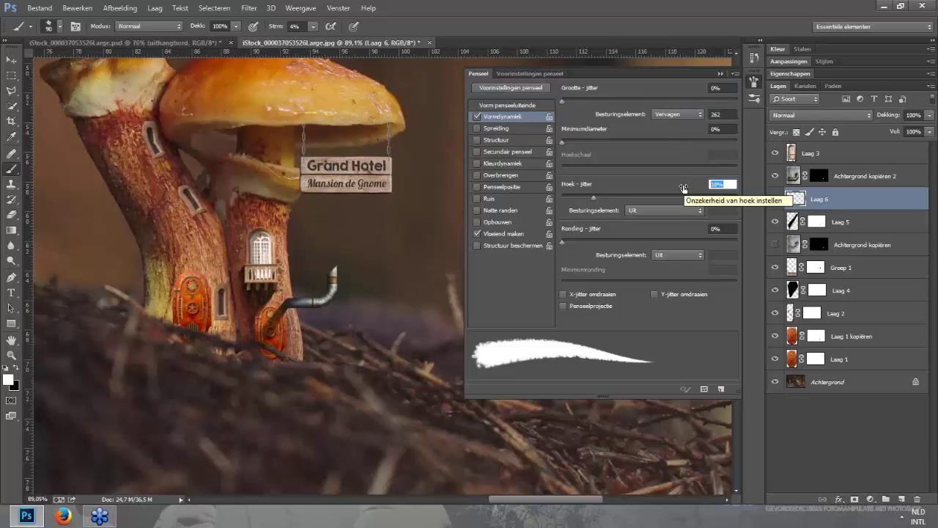
left_click(518, 163)
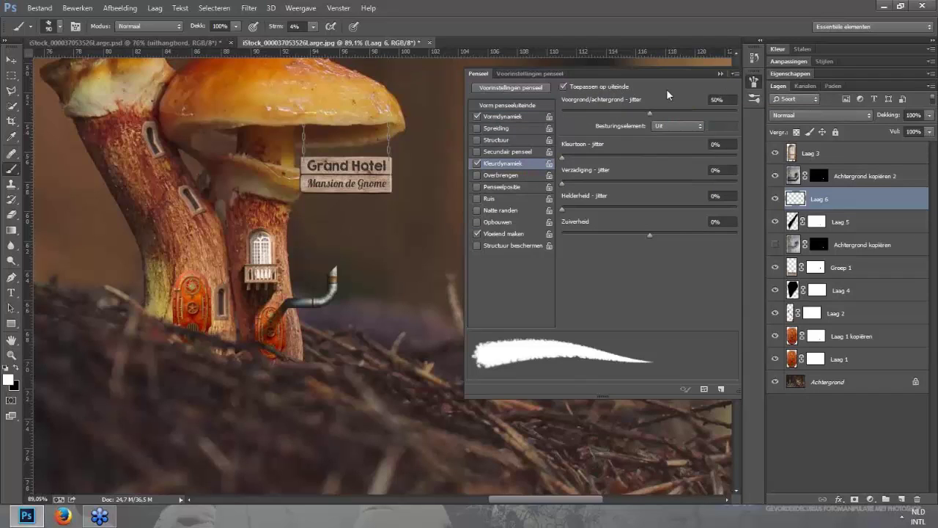
Step: Enable Scattering on the smoke brush and push the Scatter value above 80%
left_click(728, 100)
left_click(695, 103)
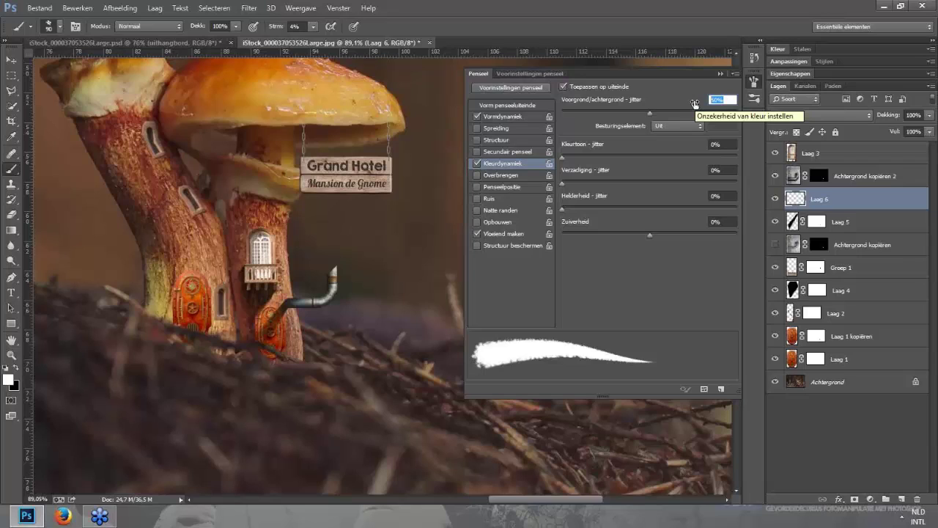
left_click(481, 128)
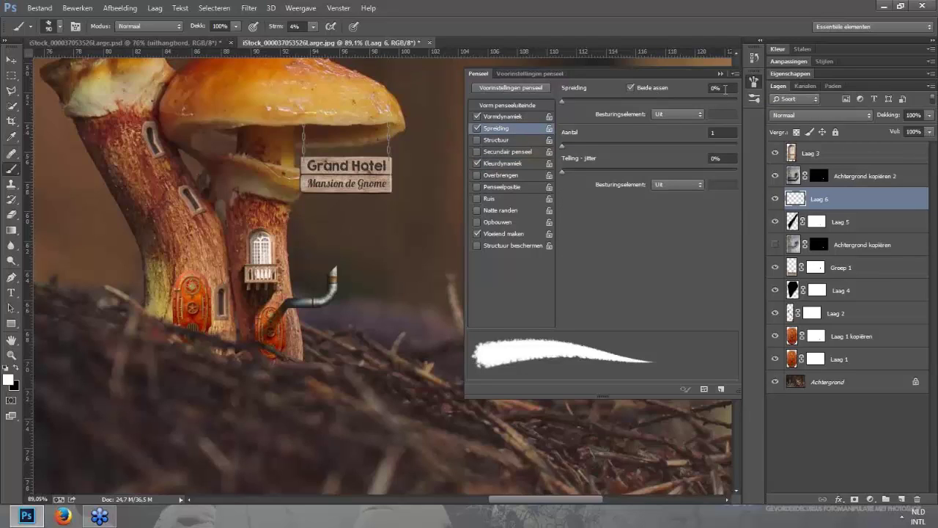
left_click(725, 88)
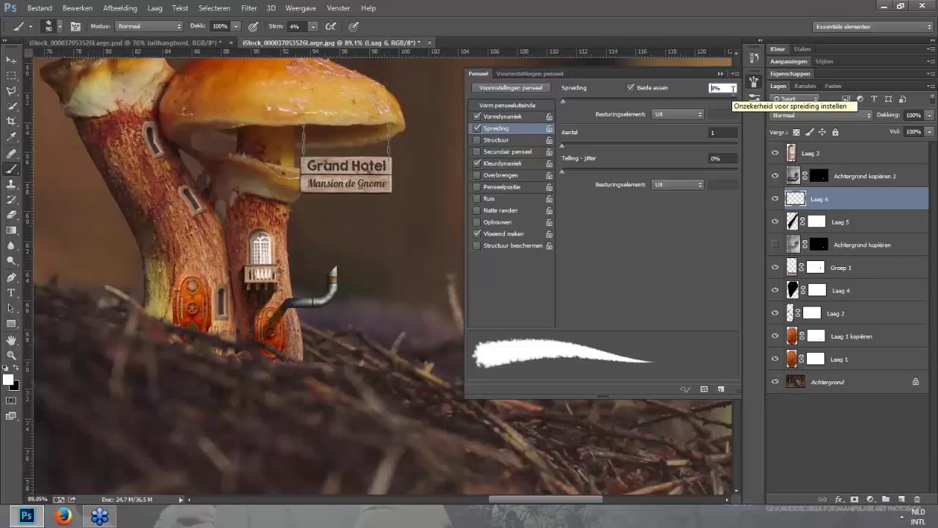
key("Up")
key("Up")
key("Up")
key("Up")
key("Up")
key("Up")
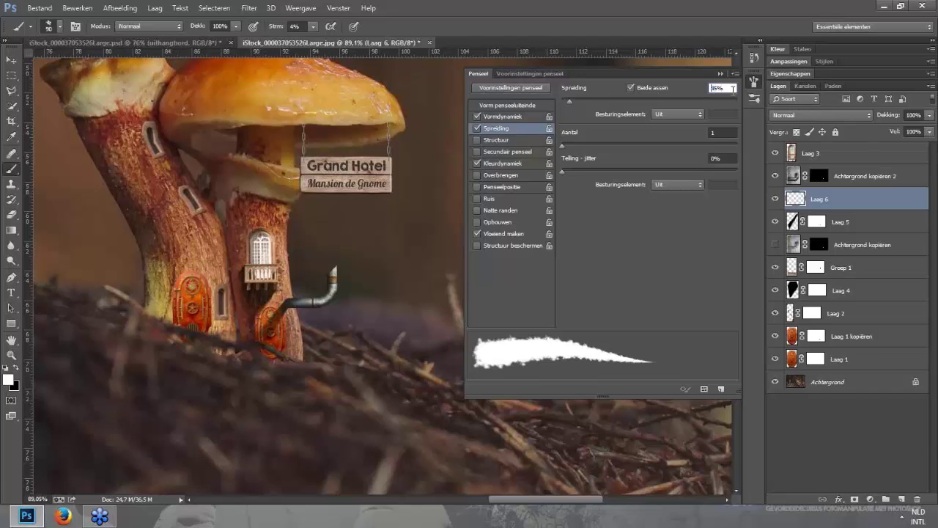
key("shift+Up")
key("shift+Up")
key("shift+Up")
scroll(732, 89, "up", 5)
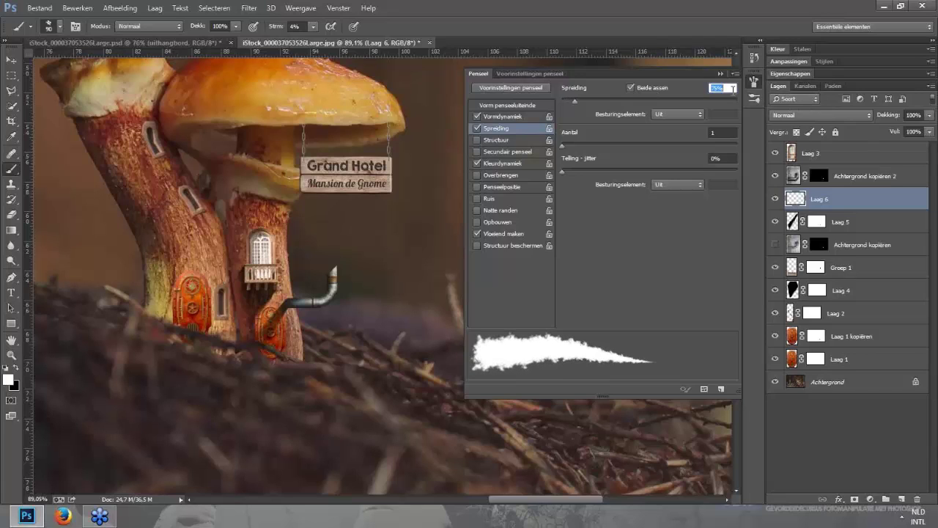
scroll(733, 88, "up", 5)
scroll(733, 89, "up", 5)
scroll(732, 89, "up", 2)
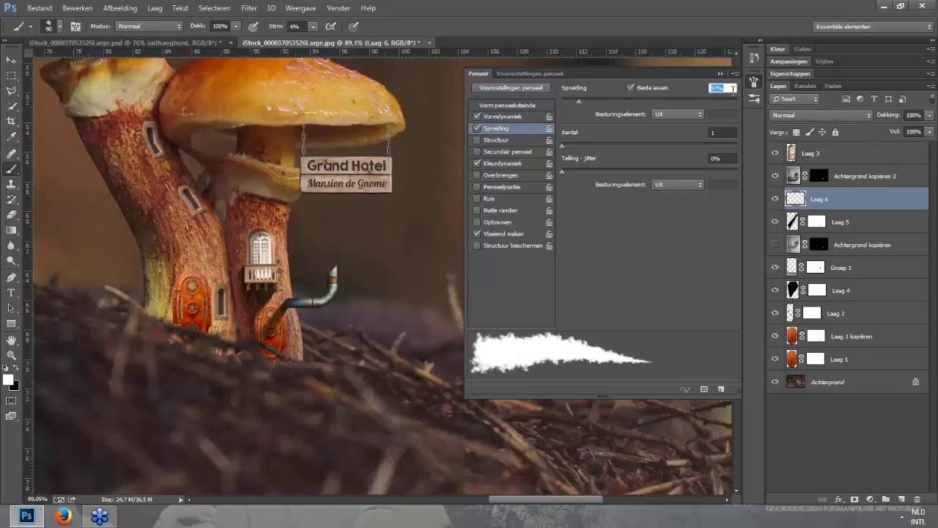
scroll(733, 88, "up", 2)
scroll(733, 89, "up", 2)
scroll(732, 89, "up", 1)
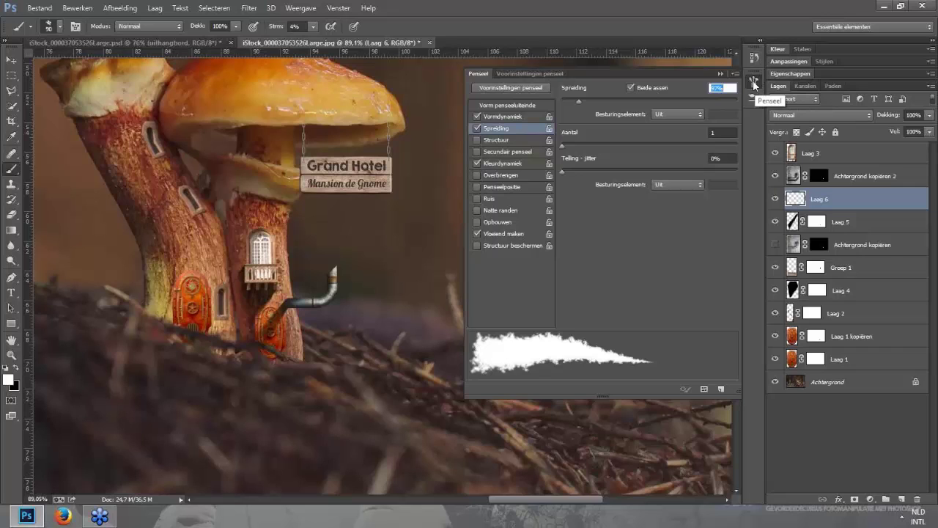
Step: Paint a soft smoke stroke trailing from the pipe opening, undoing the failed attempts
left_click(755, 86)
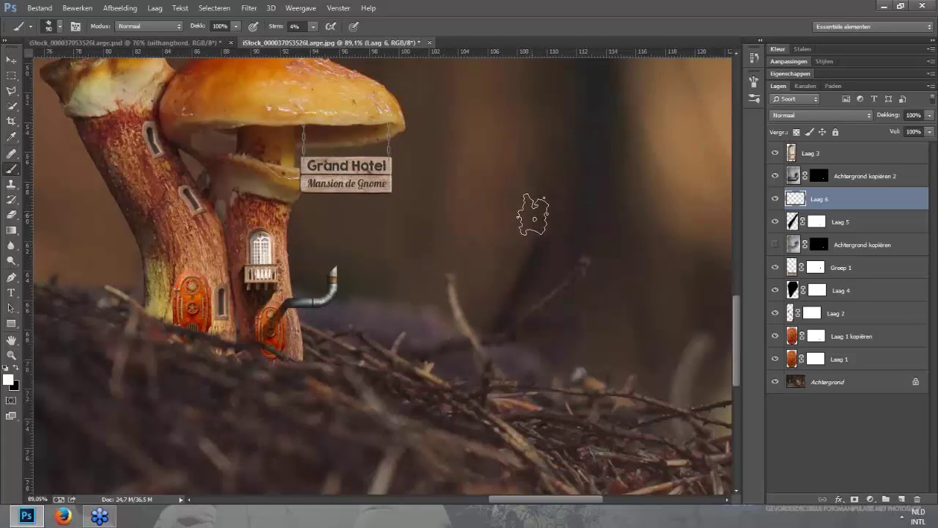
left_click_drag(528, 209, 322, 235)
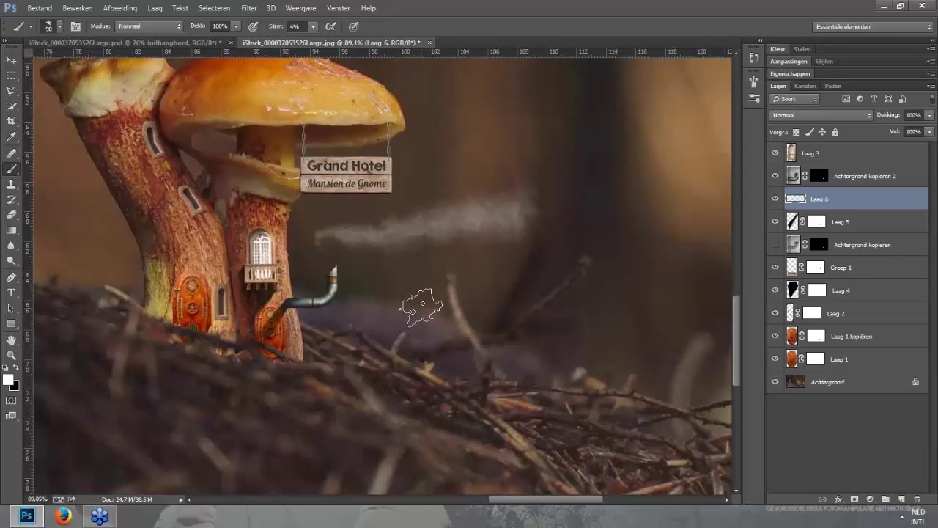
key("ctrl+z")
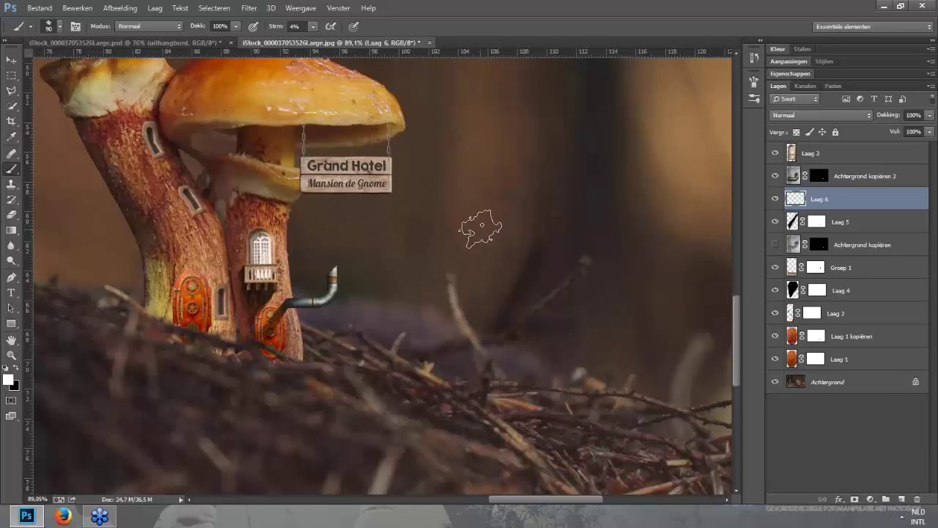
left_click_drag(345, 236, 334, 290)
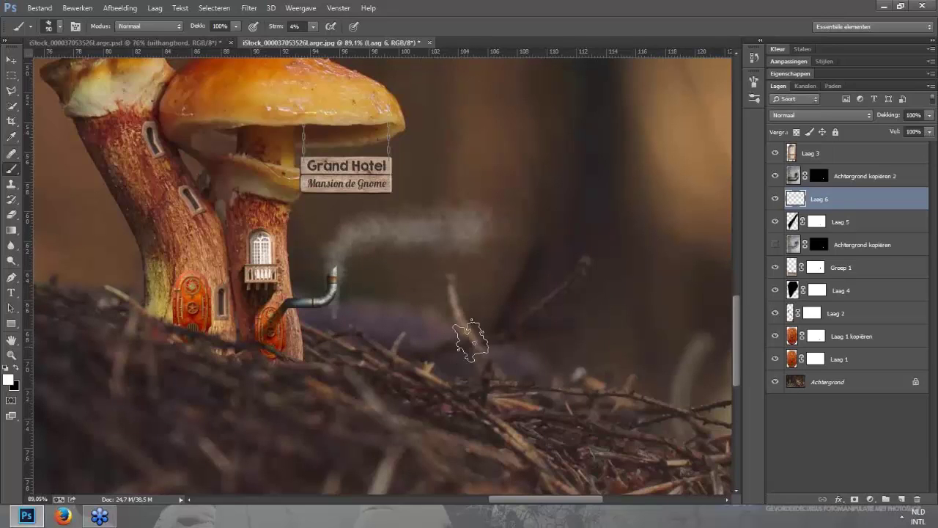
key("ctrl+z")
mouse_move(488, 229)
left_mouse_down()
mouse_move(377, 230)
mouse_move(329, 257)
mouse_move(334, 275)
left_mouse_up()
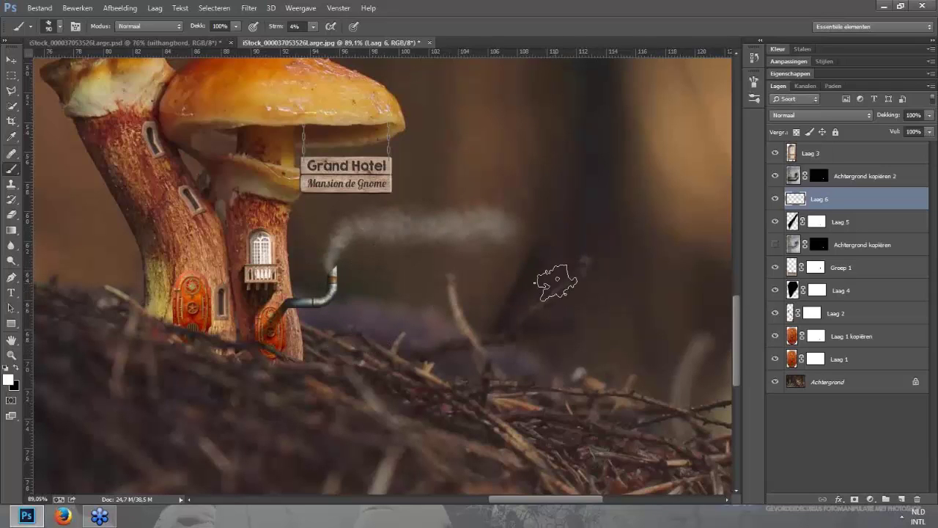
Step: Nudge the Laag 6 smoke slightly up and right with the Move tool
key("v")
left_click_drag(476, 229, 481, 226)
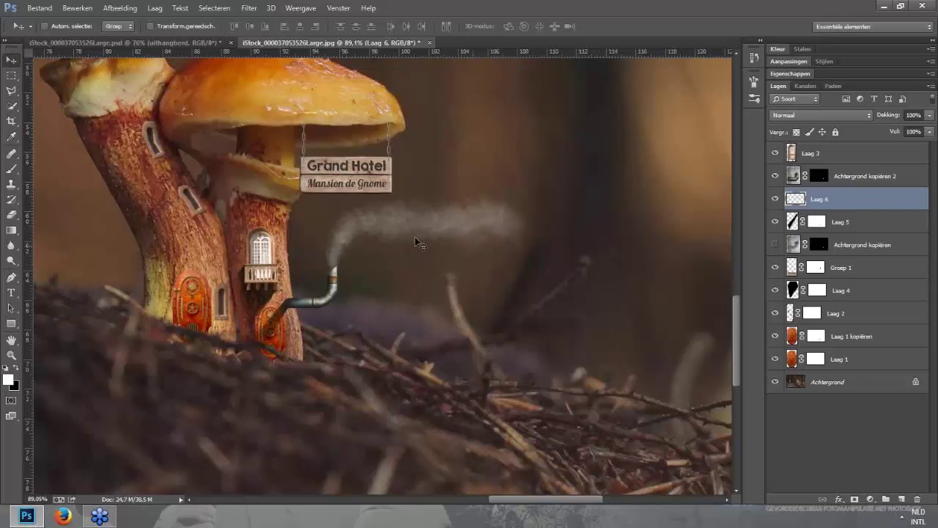
scroll(415, 236, "down", 1, "alt")
left_click_drag(738, 312, 739, 300)
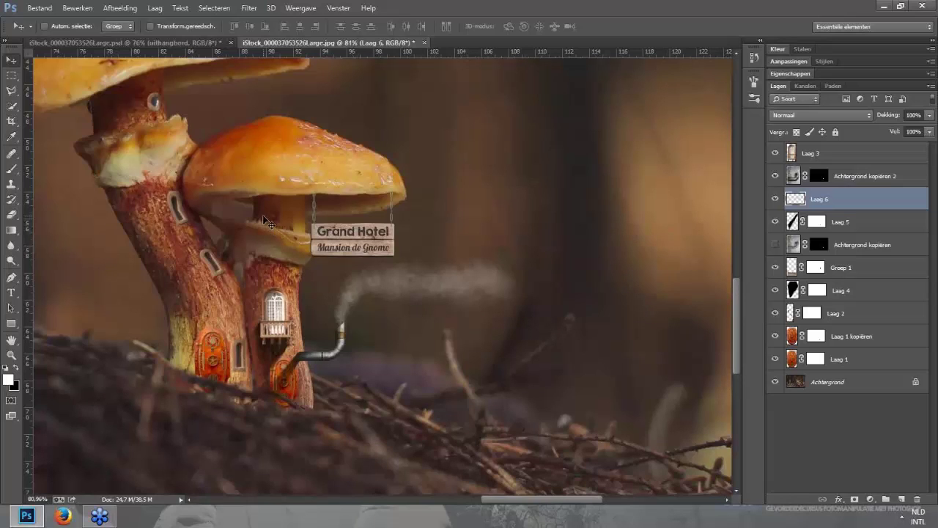
Step: Save the current smoke brush as a new preset named 'Rook penseel'
left_click(14, 171)
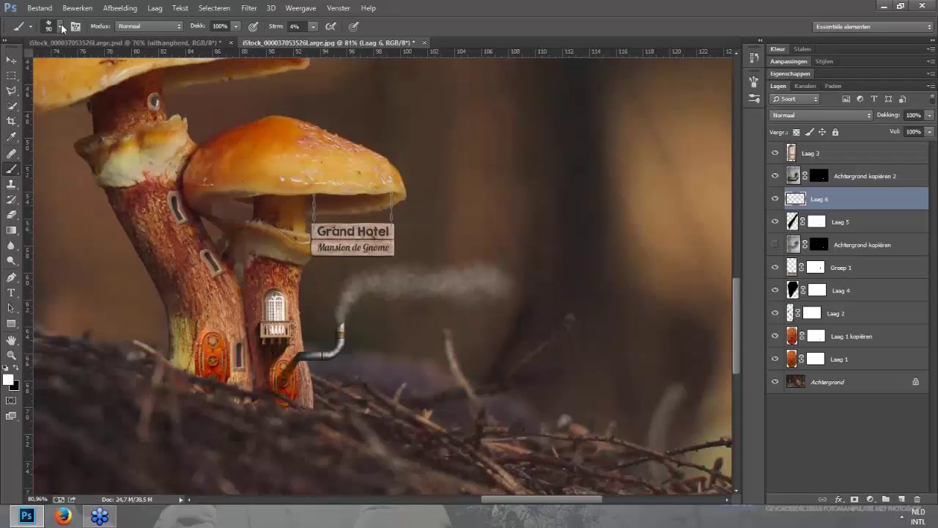
left_click(62, 27)
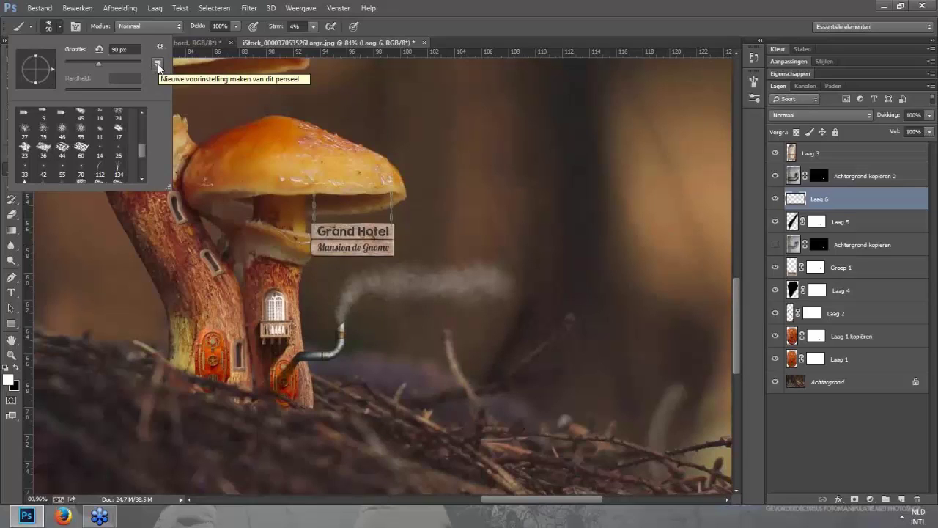
left_click(157, 66)
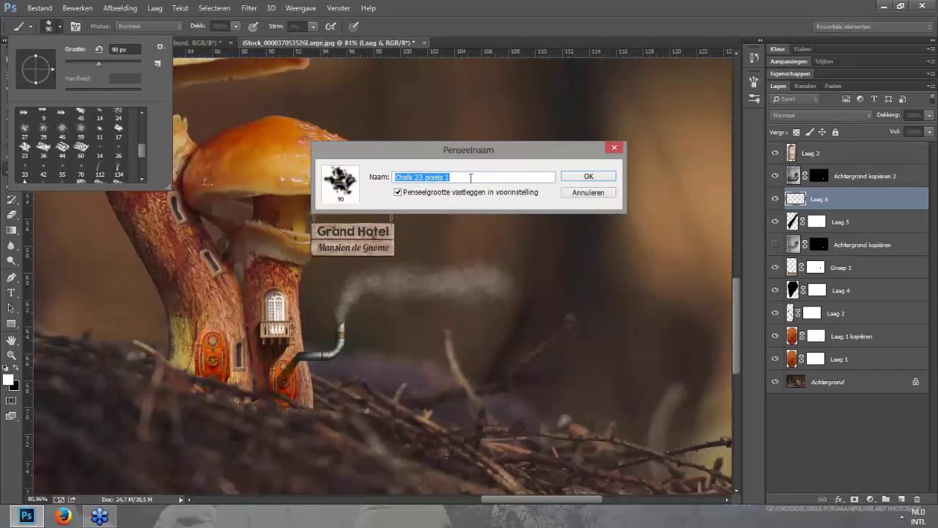
type("Rook ")
type("penseel")
left_click(589, 176)
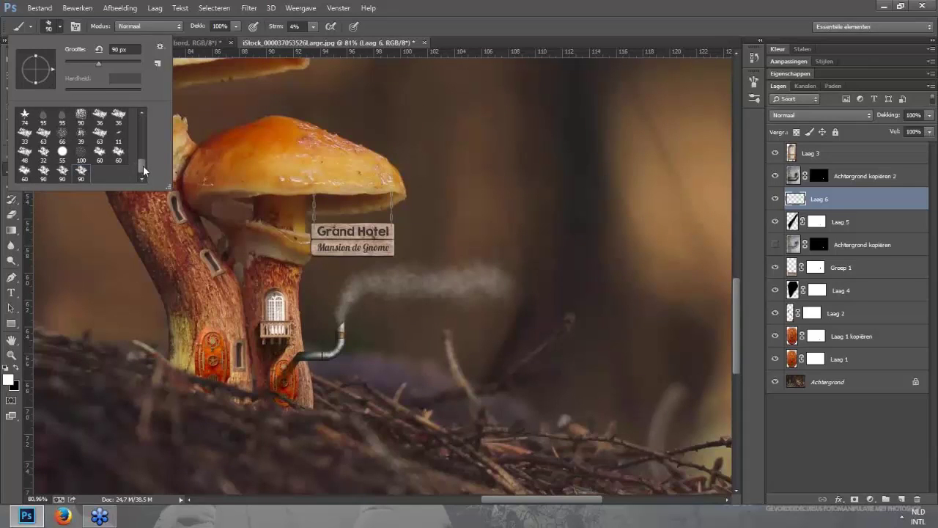
mouse_move(143, 165)
left_mouse_down()
mouse_move(144, 113)
mouse_move(144, 193)
mouse_move(143, 49)
left_mouse_up()
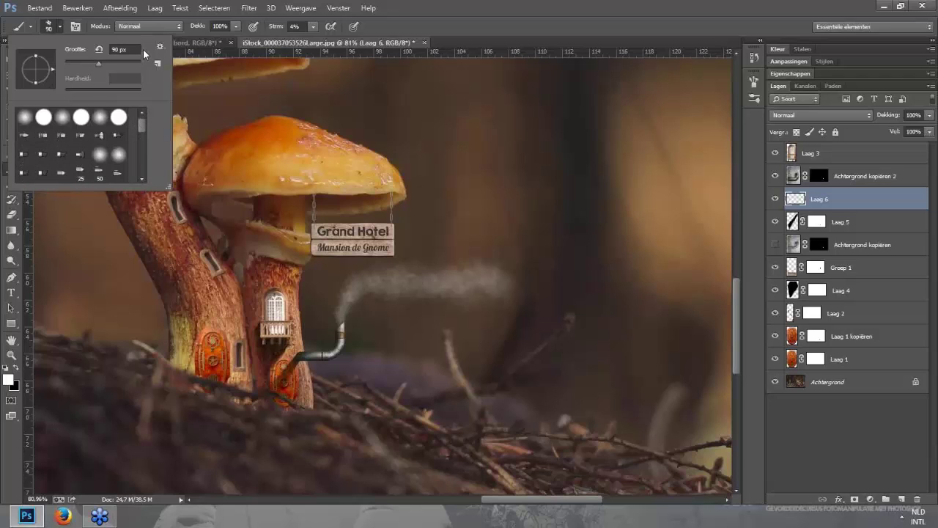
left_click(62, 25)
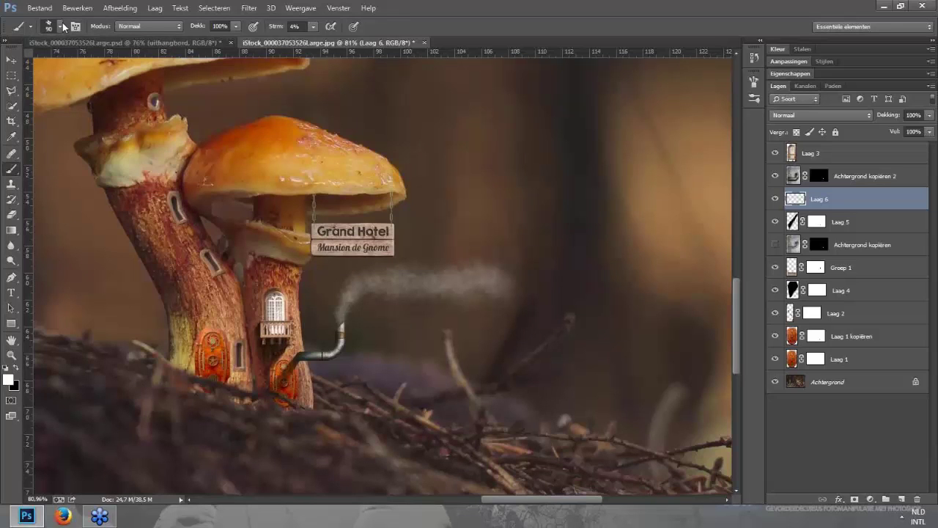
left_click(63, 25)
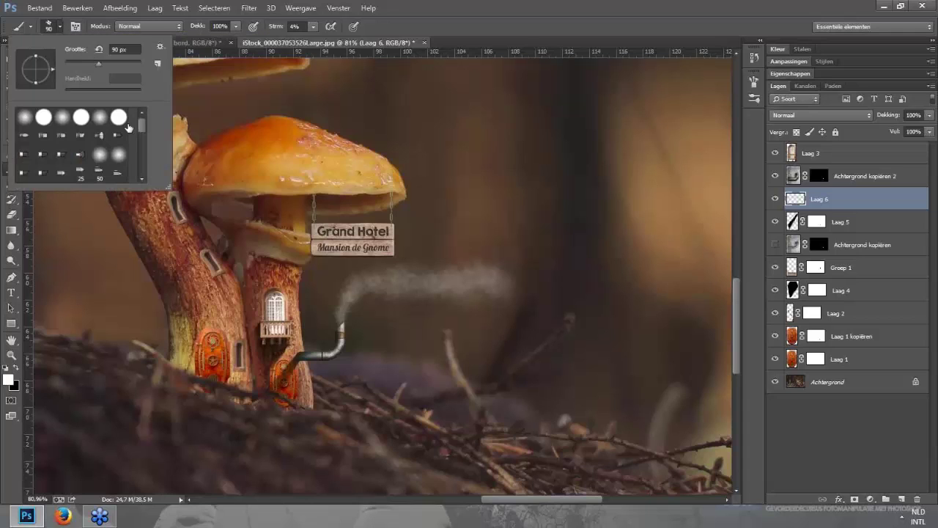
left_click(423, 42)
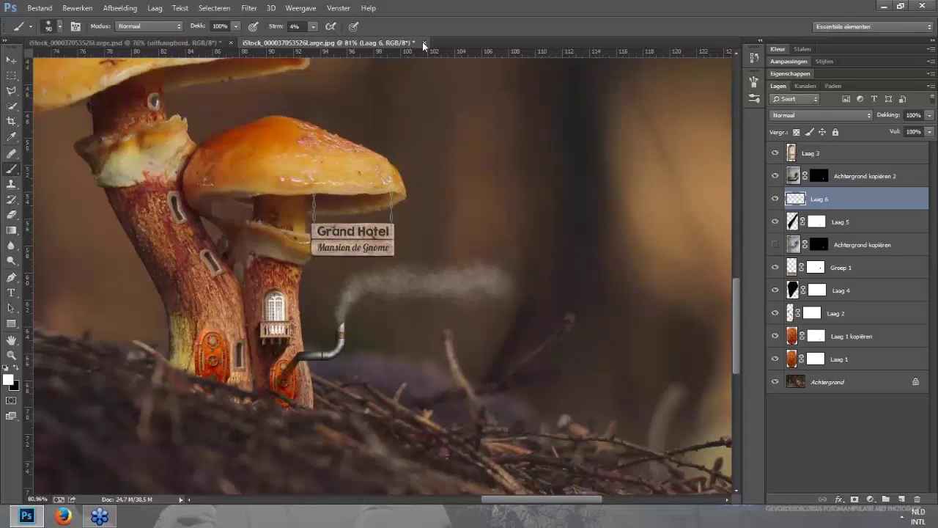
Step: Set brush Flow to 100% and add a layer mask to Laag 6
left_click(312, 26)
left_click_drag(311, 39, 374, 39)
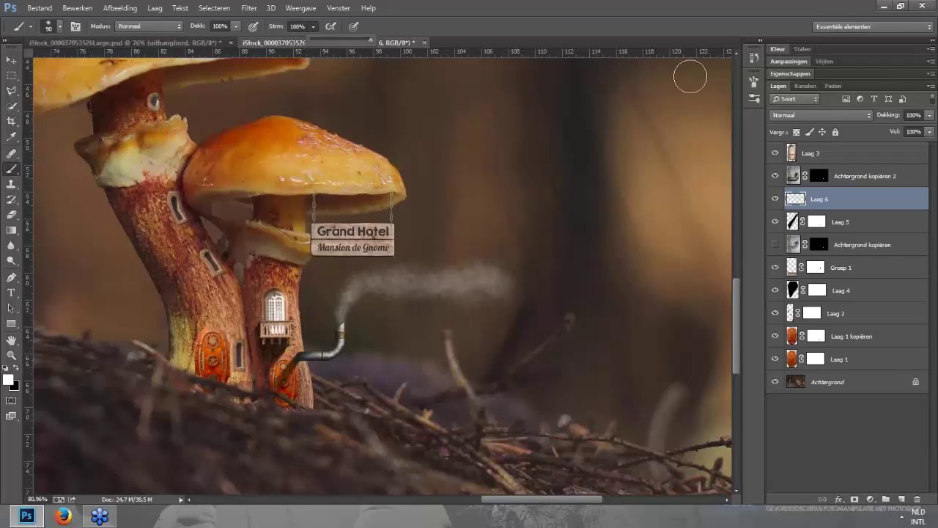
left_click(855, 499)
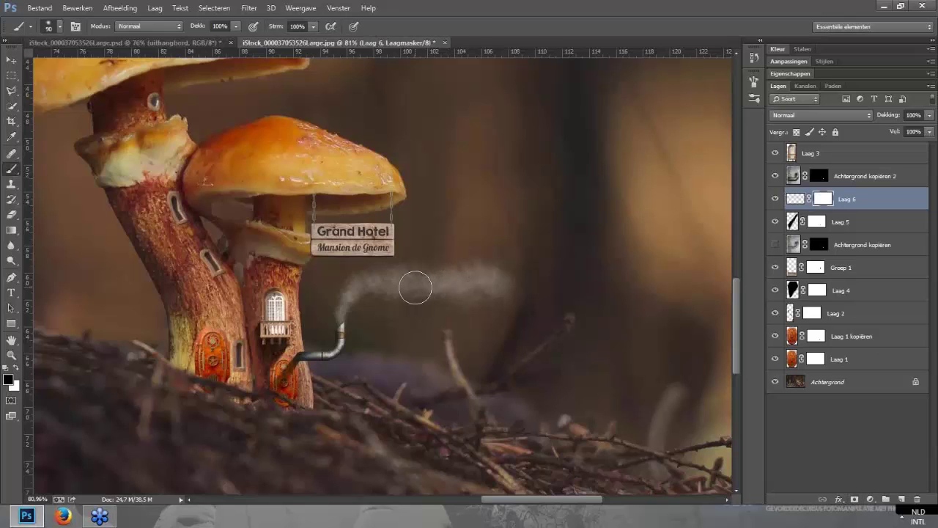
Step: Fade the smoke plume's far end with a 250 px soft brush at 30% opacity
key("bracketright")
key("bracketright")
key("bracketright")
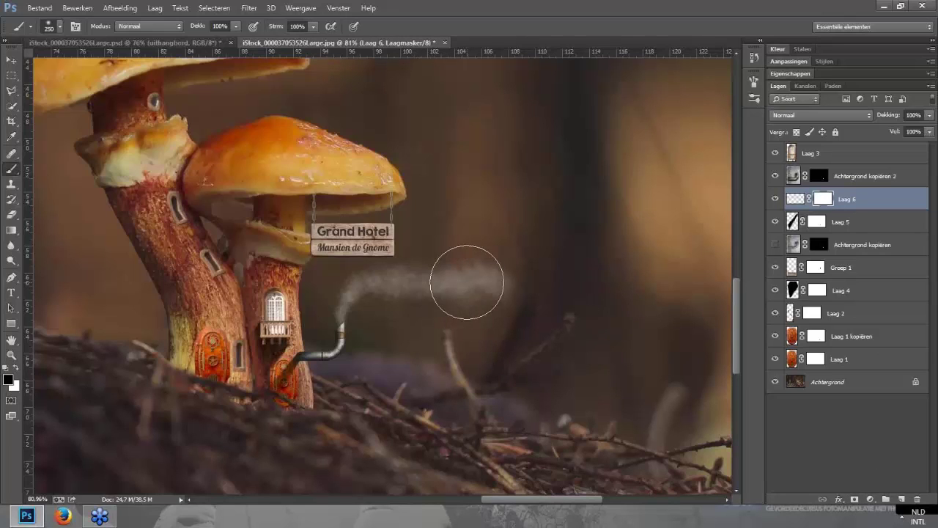
right_click(469, 281)
left_click(571, 107)
key("3")
mouse_move(438, 294)
left_mouse_down()
mouse_move(531, 295)
mouse_move(480, 292)
left_mouse_up()
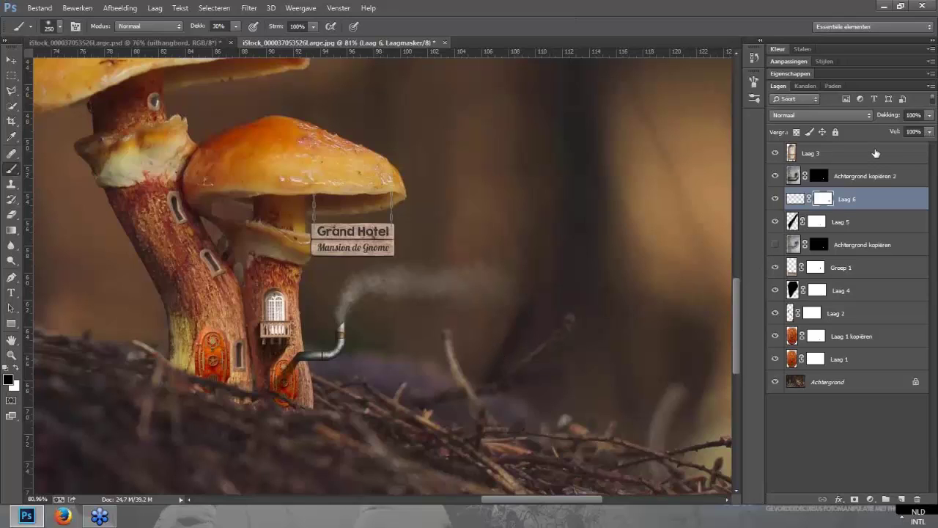
Step: Add a gradient fill layer above Laag 3 using the orange gradient preset
left_click(844, 154)
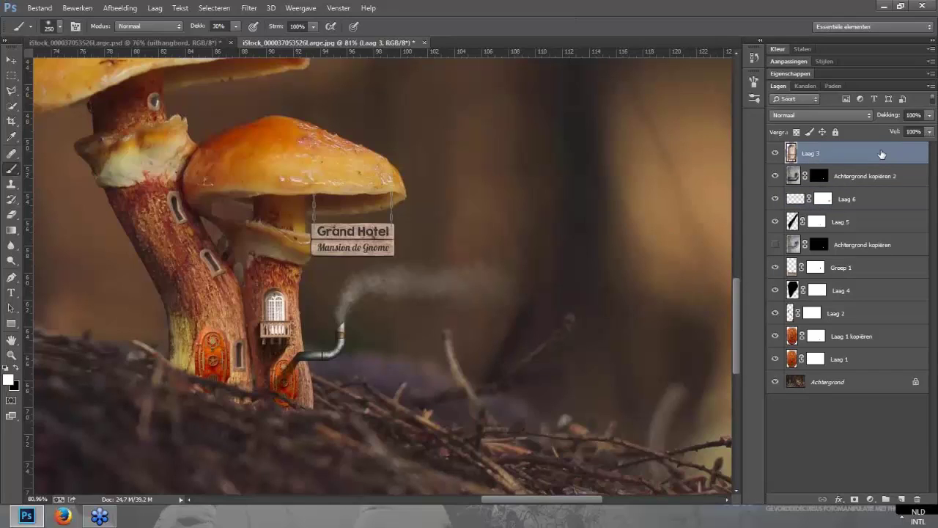
left_click(871, 499)
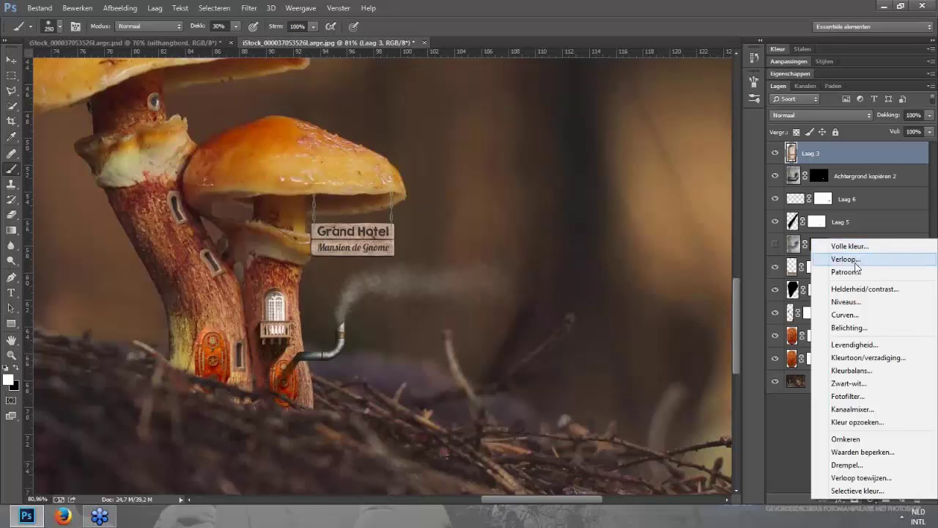
left_click(873, 260)
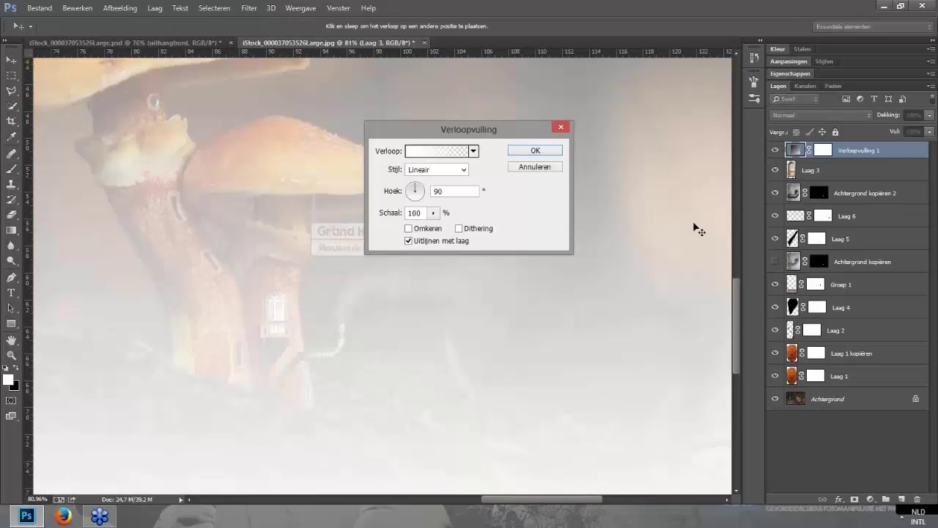
left_click(473, 150)
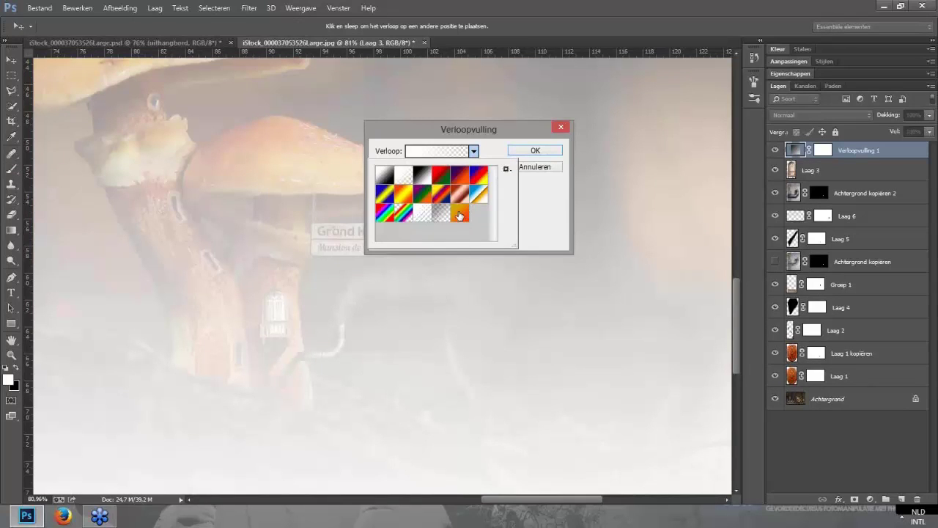
left_click(473, 151)
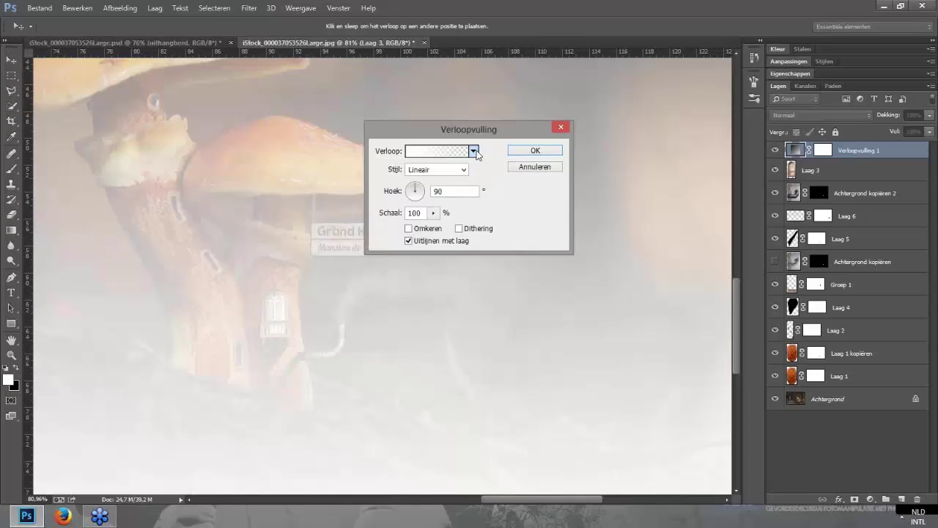
left_click(473, 150)
left_click(462, 215)
left_click(521, 193)
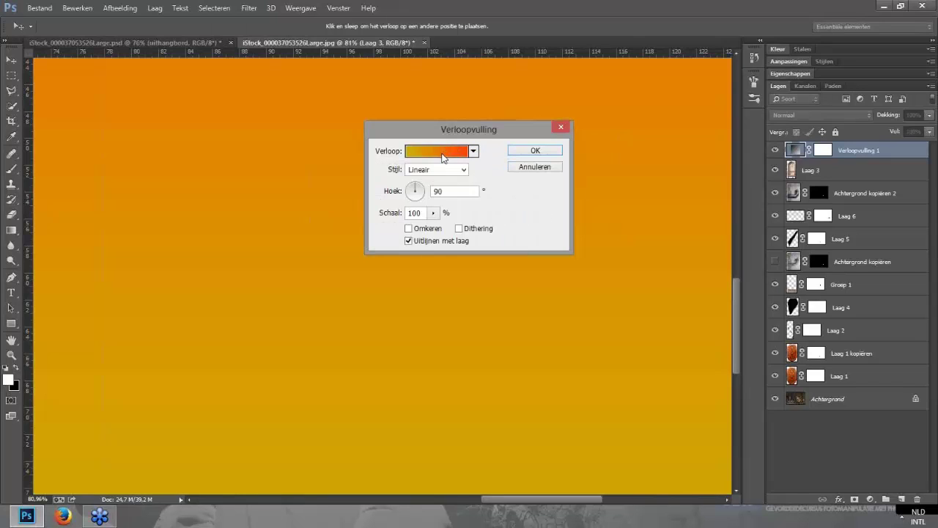
Step: Edit the gradient stops to run yellow to orange-red and set the angle to 65,56°
left_click(446, 151)
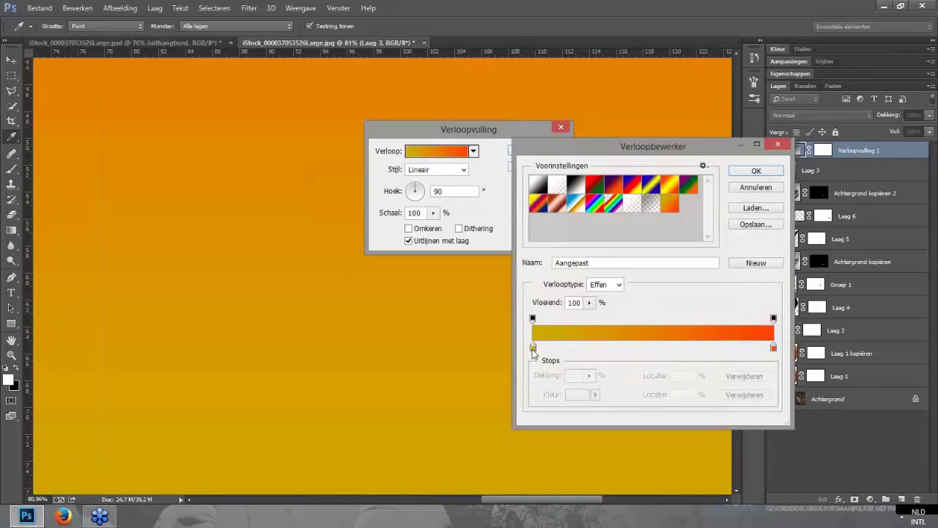
left_click(534, 347)
left_click(773, 347)
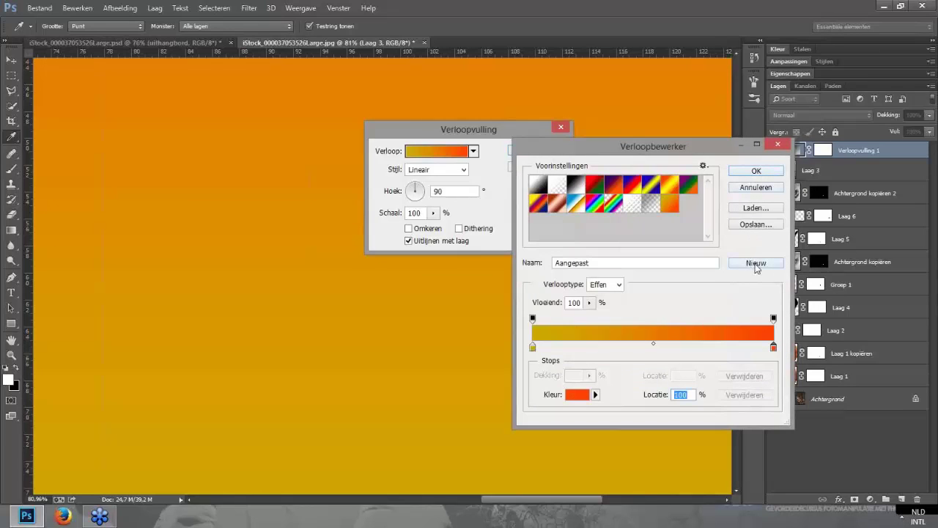
left_click(756, 171)
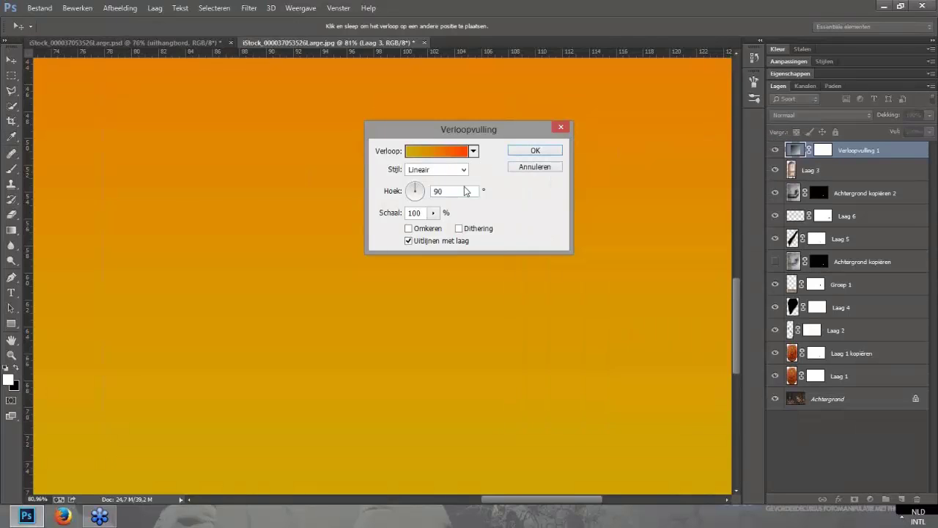
left_click_drag(416, 190, 419, 189)
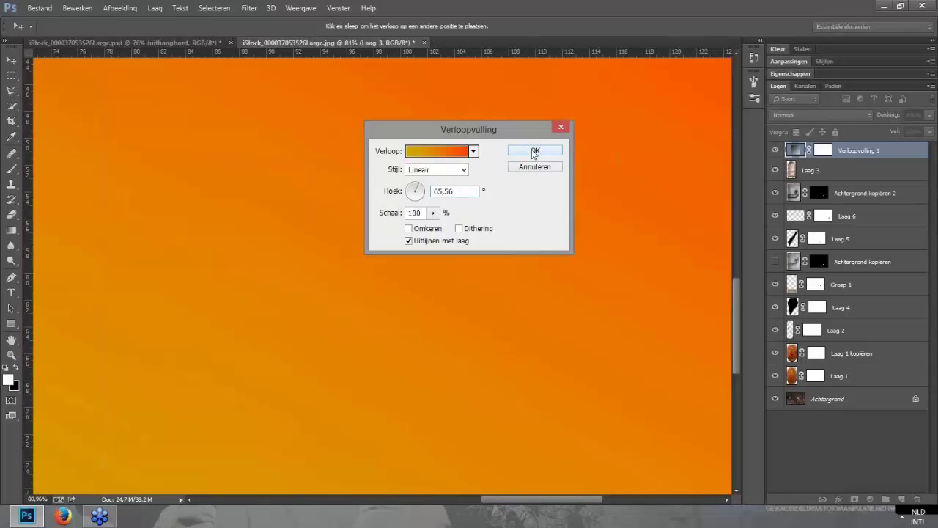
left_click(535, 150)
Step: Set Verloopvulling 1 to Bedekken (Overlay) blend mode at 25% opacity
key("b")
key("ctrl+minus")
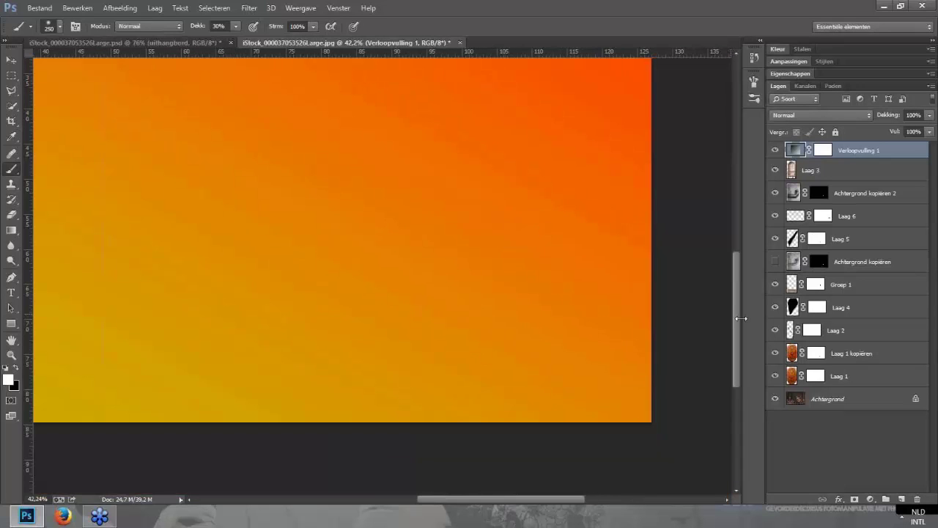
scroll(565, 275, "down", 2)
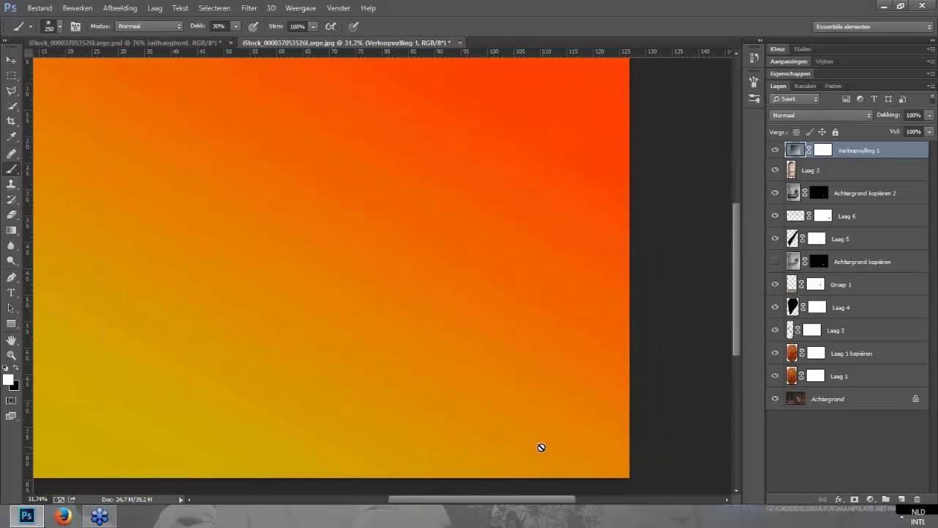
scroll(541, 446, "down", 2)
left_click(833, 115)
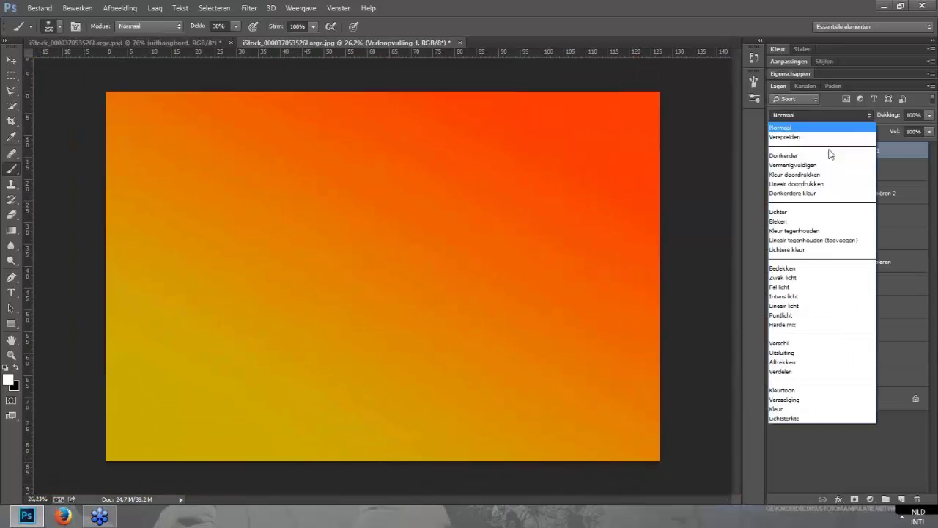
left_click(792, 269)
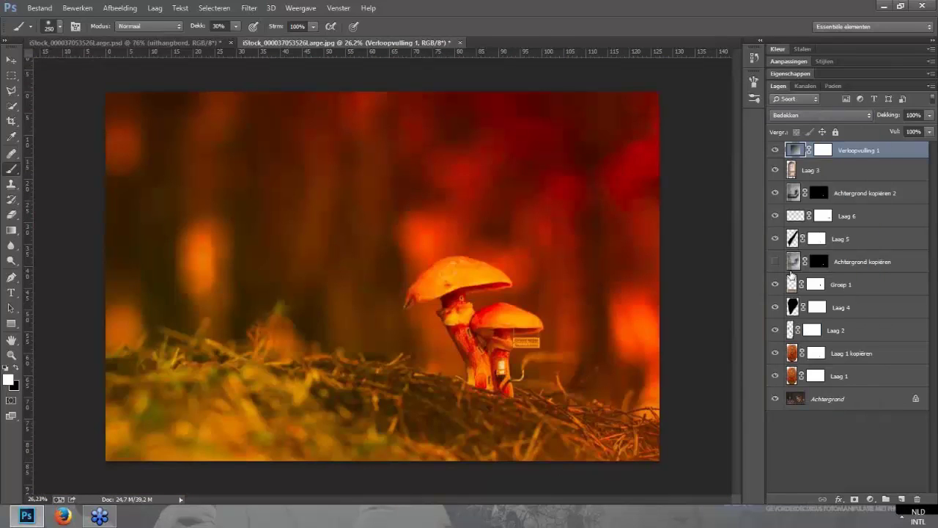
left_click(932, 116)
left_click_drag(929, 127, 879, 131)
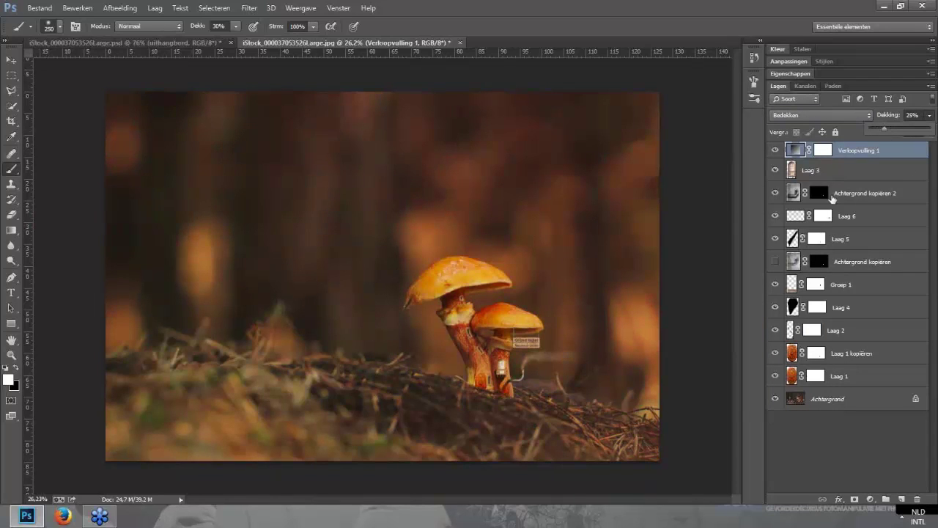
left_click(773, 151)
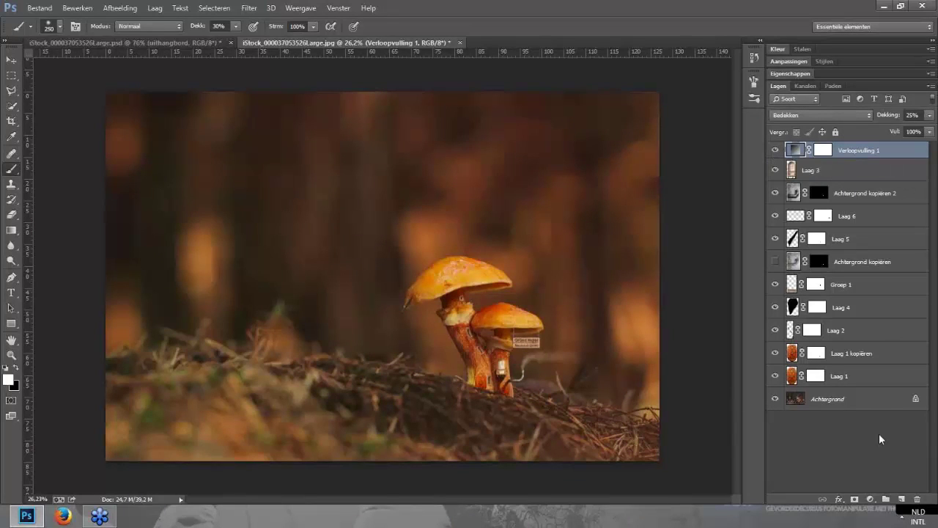
Step: Add a Curves layer with the lower curve pulled down and the upper point nudged up
left_click(871, 499)
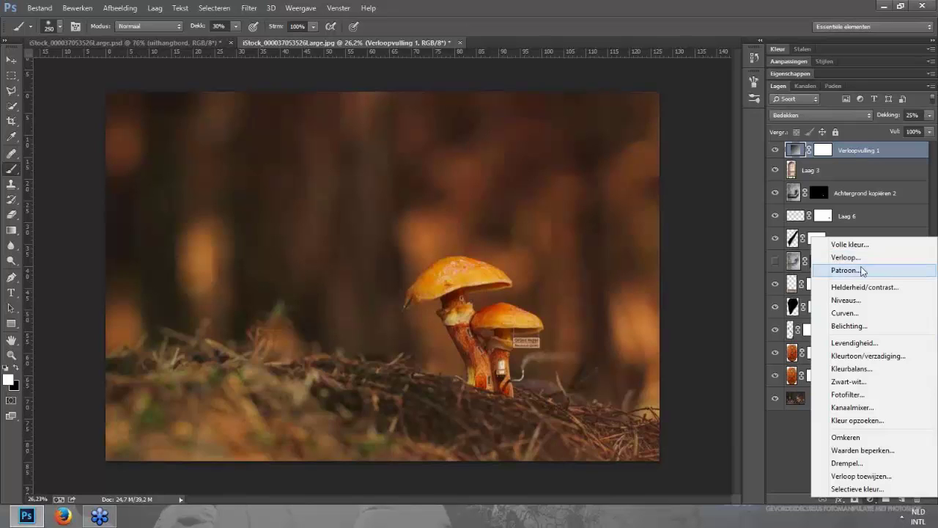
left_click(862, 314)
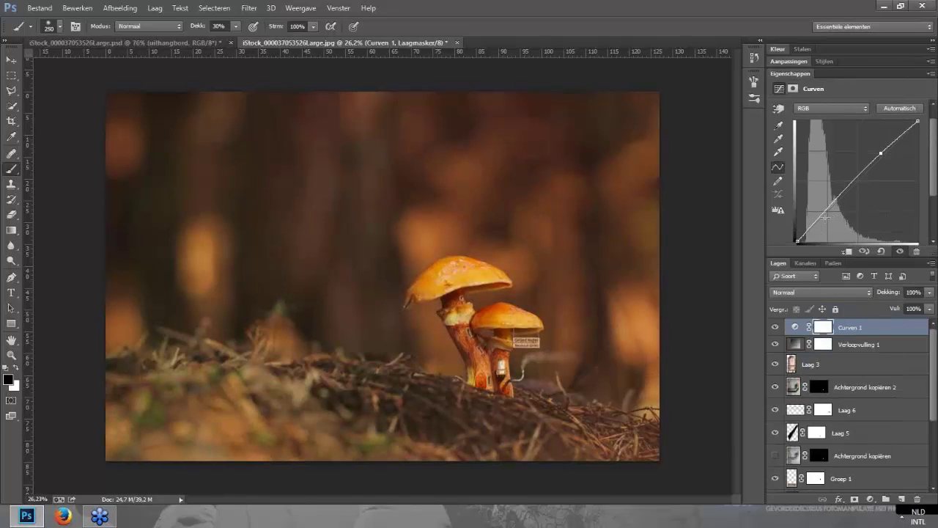
left_click_drag(823, 214, 823, 219)
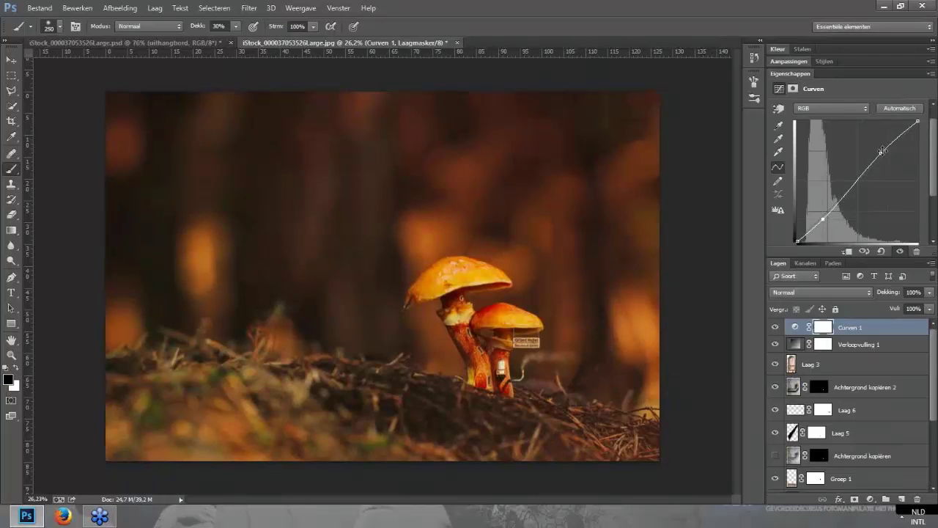
left_click_drag(881, 153, 885, 152)
Step: Lower Curves 1 to 50% opacity and toggle it off and on to compare
left_click(929, 293)
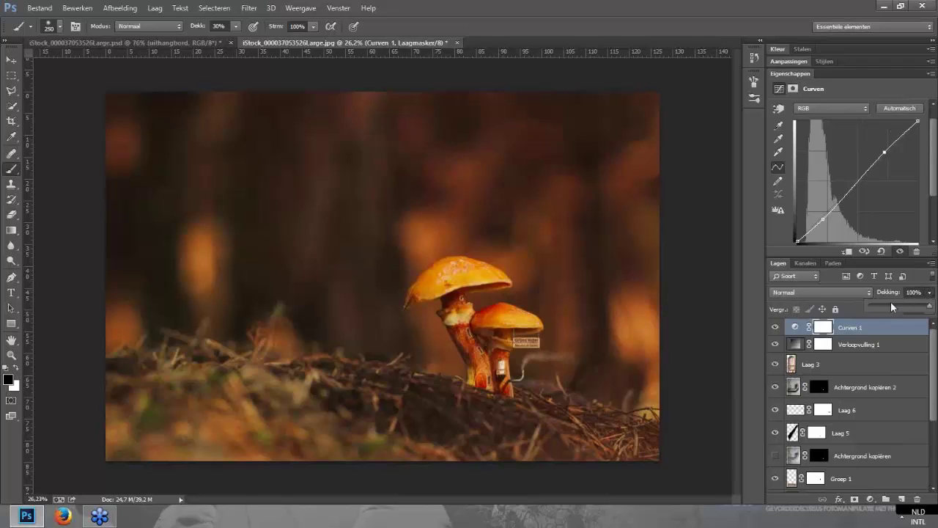
left_click_drag(914, 308, 906, 307)
left_click(776, 328)
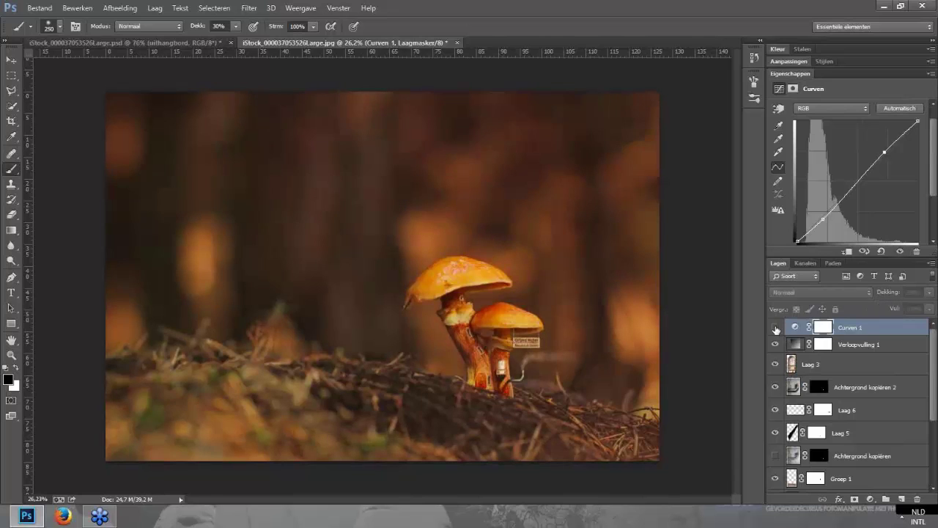
left_click(776, 328)
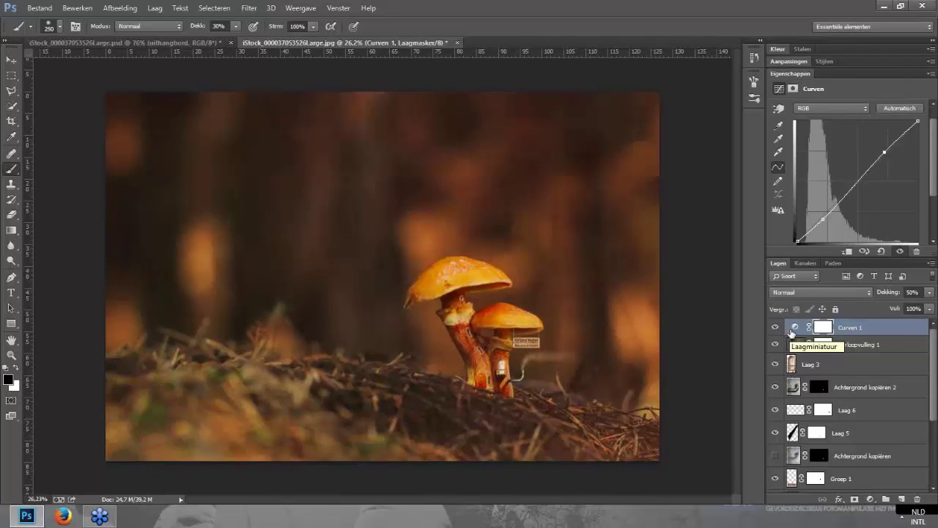
left_click(872, 499)
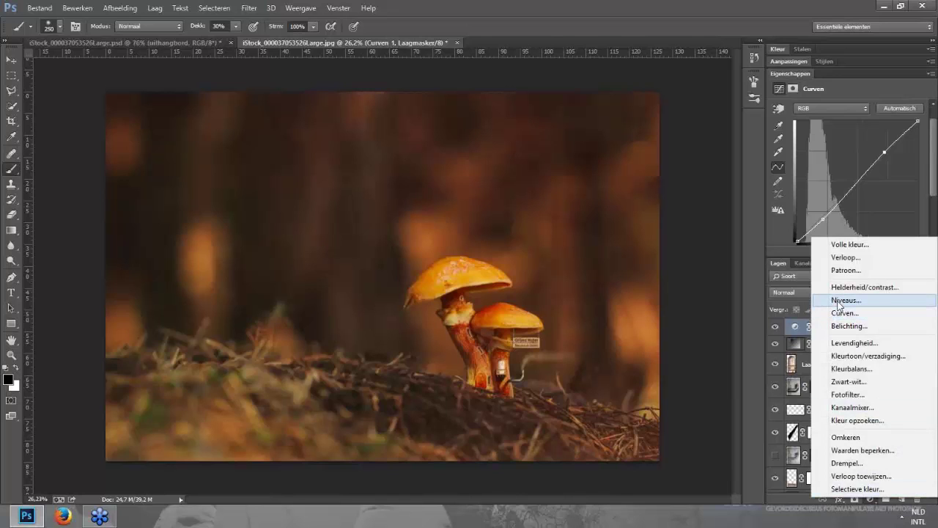
left_click(794, 327)
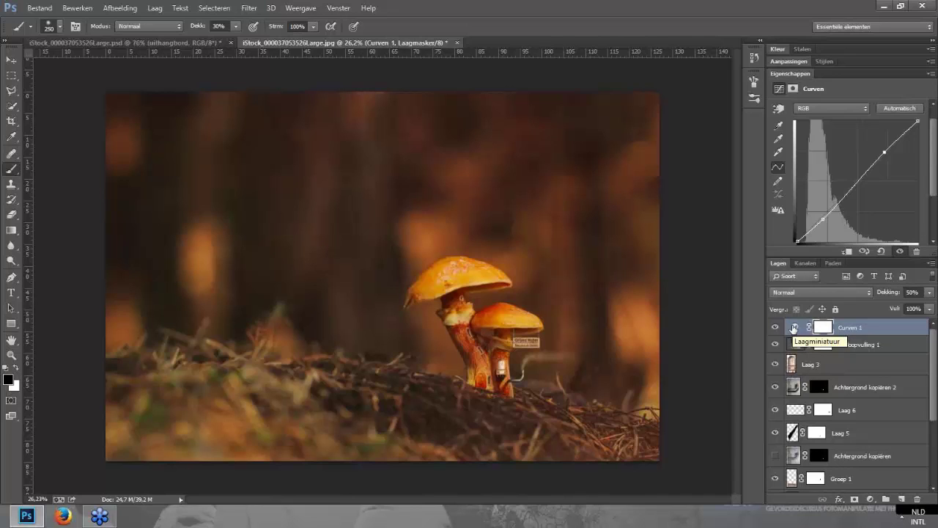
Step: Collapse the Eigenschappen panel and zoom in on the mushroom houses
double_click(895, 74)
scroll(540, 371, "up", 1)
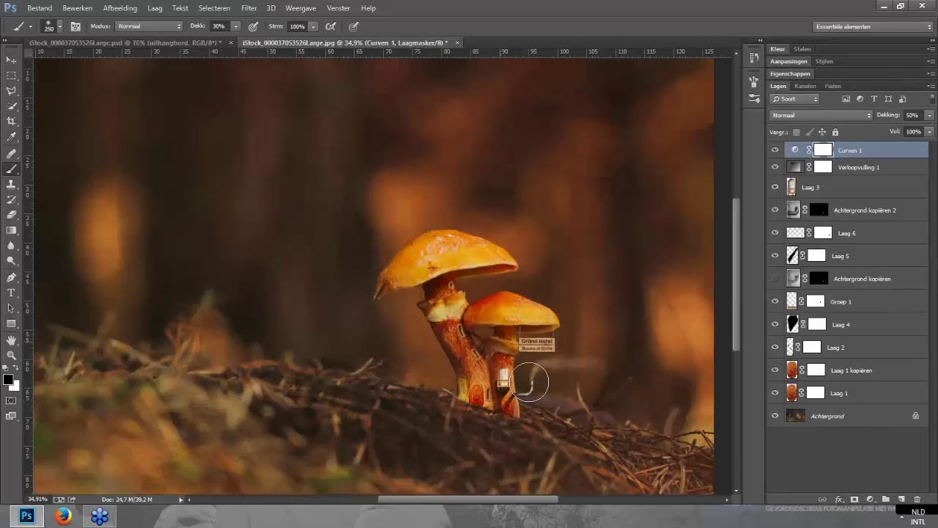
scroll(527, 382, "up", 1)
scroll(542, 381, "up", 2)
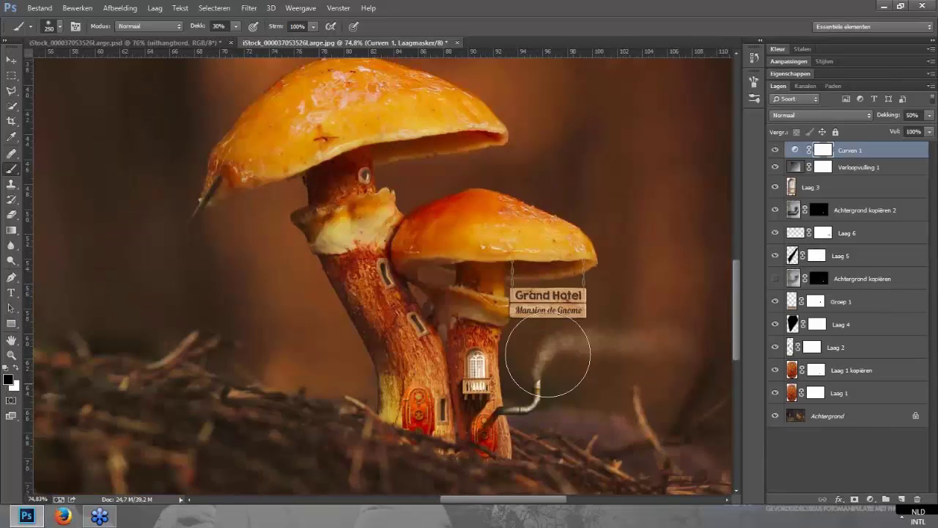
scroll(469, 257, "down", 1)
scroll(594, 402, "up", 1)
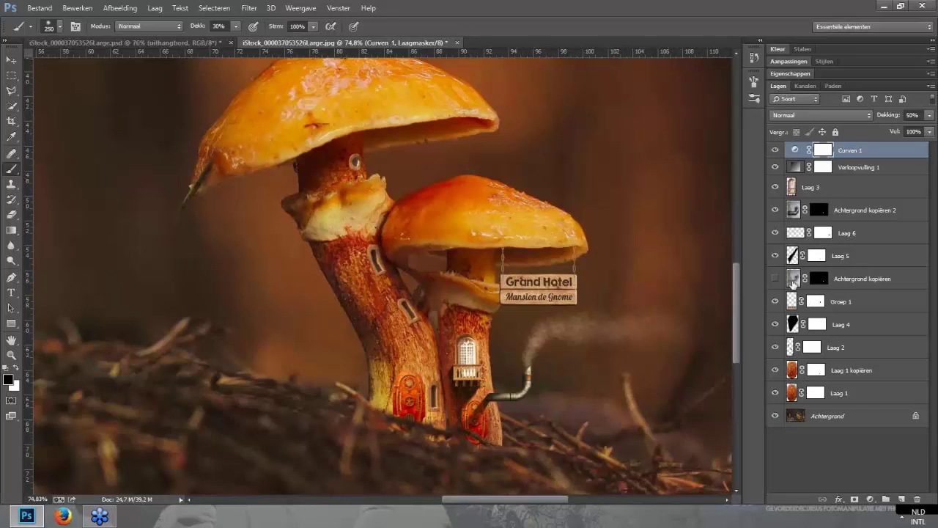
Step: Select Laag 2 and toggle its visibility off and on to check its contribution
left_click(911, 347)
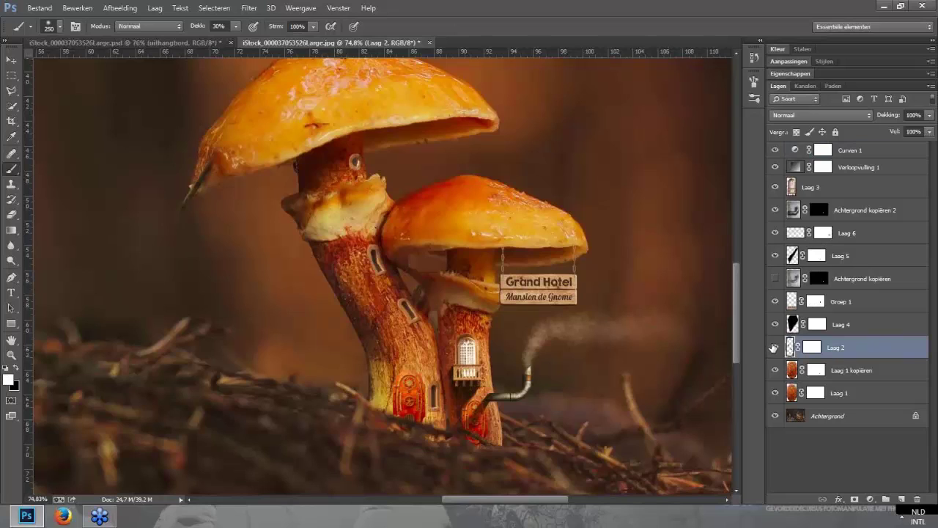
left_click(775, 348)
left_click(775, 347)
key("alt")
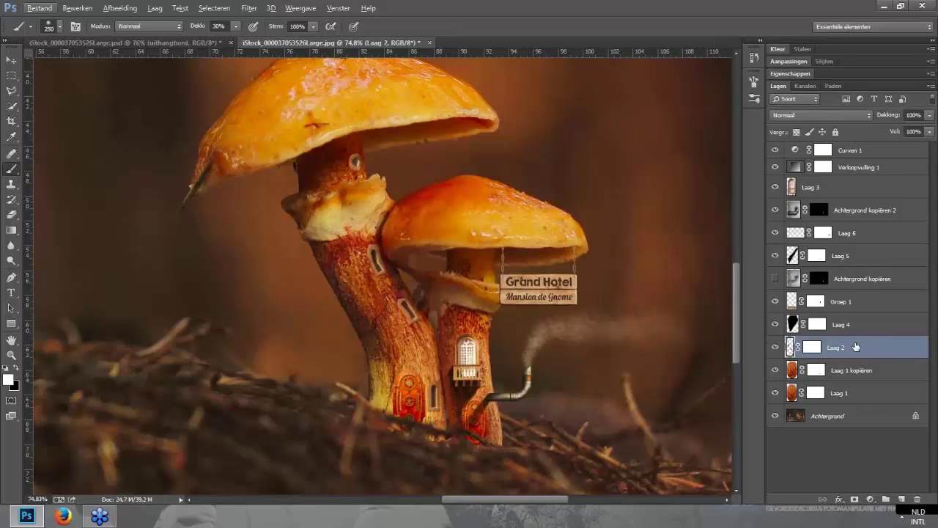
key("alt")
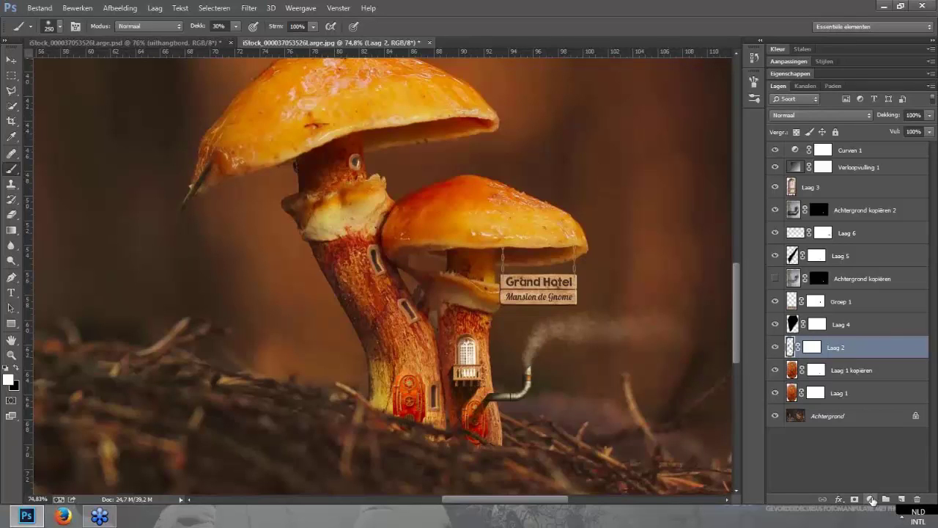
Step: Create Levels layer Niveaus 1 with 'Vorige laag gebruiken voor uitknipmasker' ticked, clipped to Laag 2
left_click(872, 501)
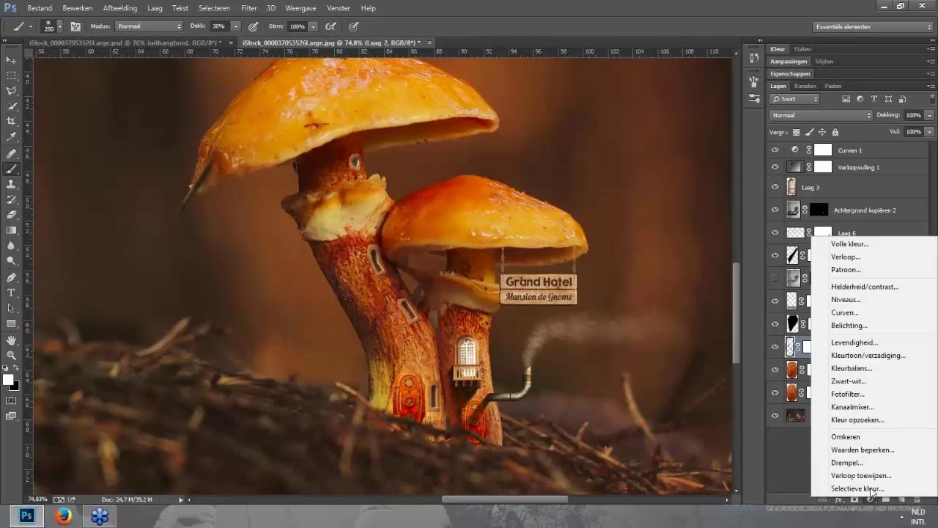
left_click(862, 308, "alt")
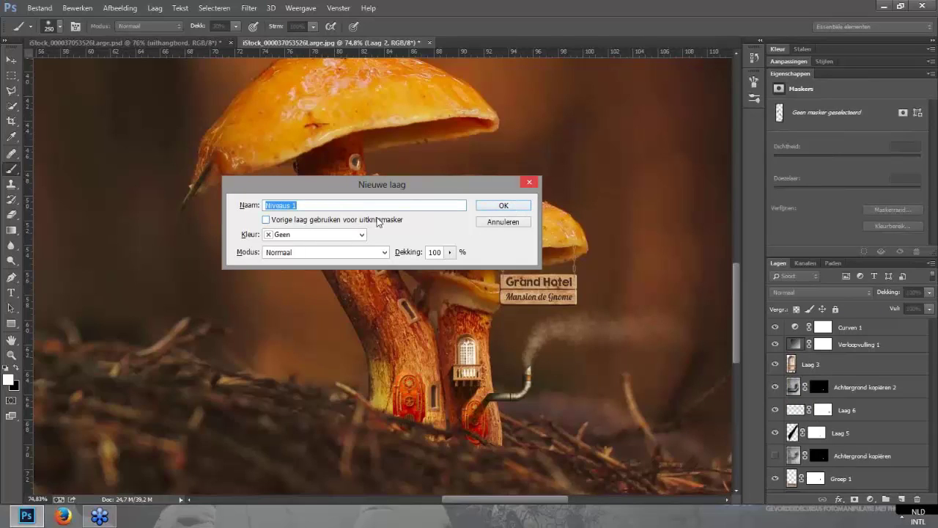
left_click(267, 221)
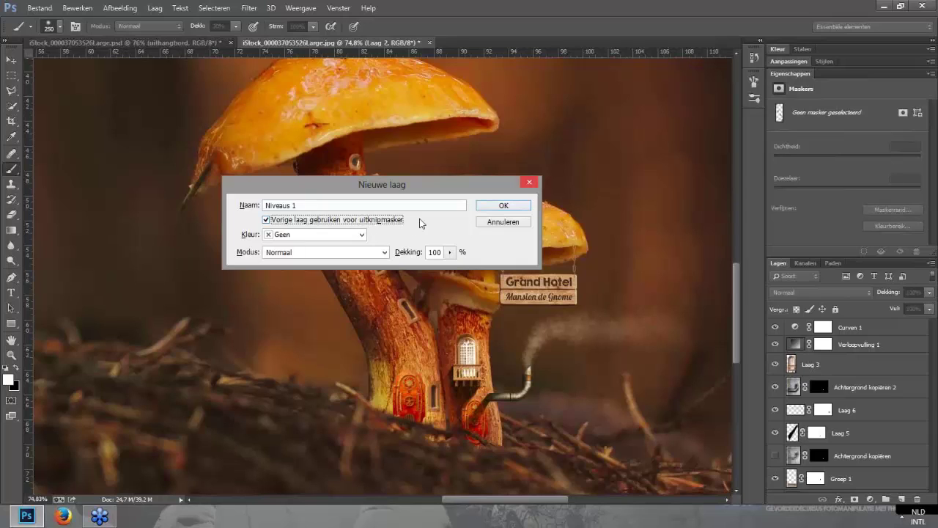
left_click(505, 206)
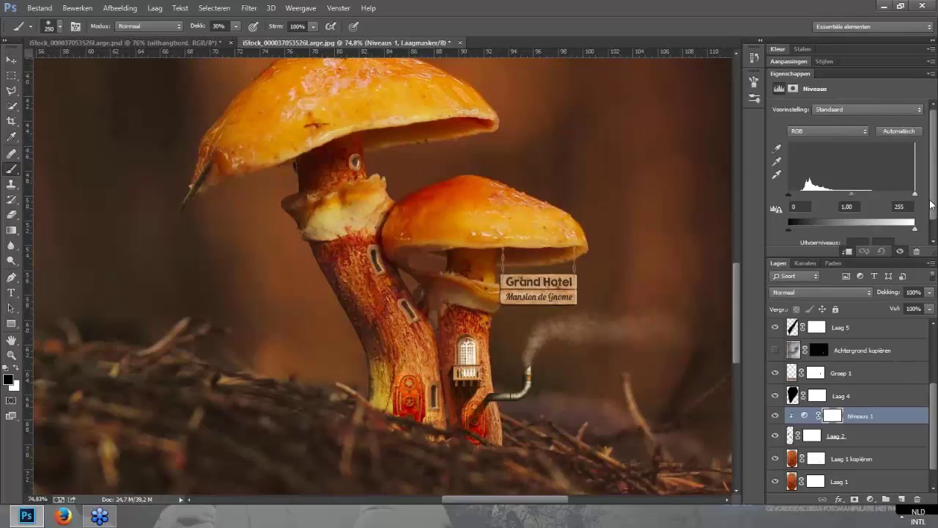
Step: Set Niveaus 1 input levels to 24 black, 0,89 midtone and 214 white
scroll(934, 205, "down", 1)
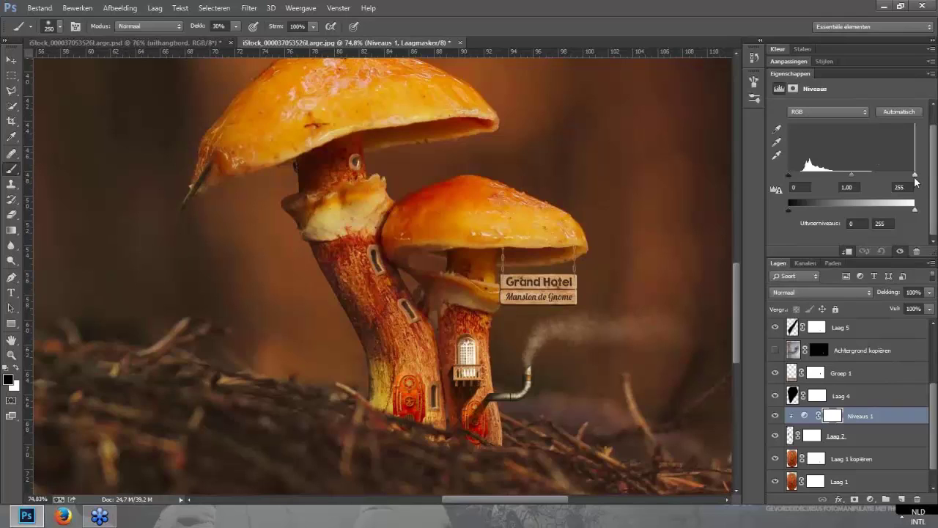
left_click_drag(915, 175, 894, 177)
left_click(892, 187)
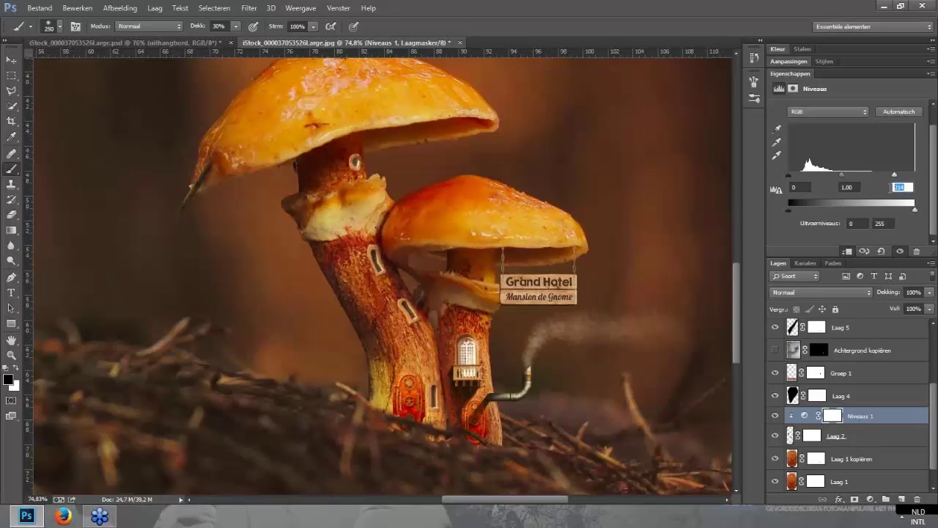
left_click(902, 187)
left_click_drag(790, 176, 800, 177)
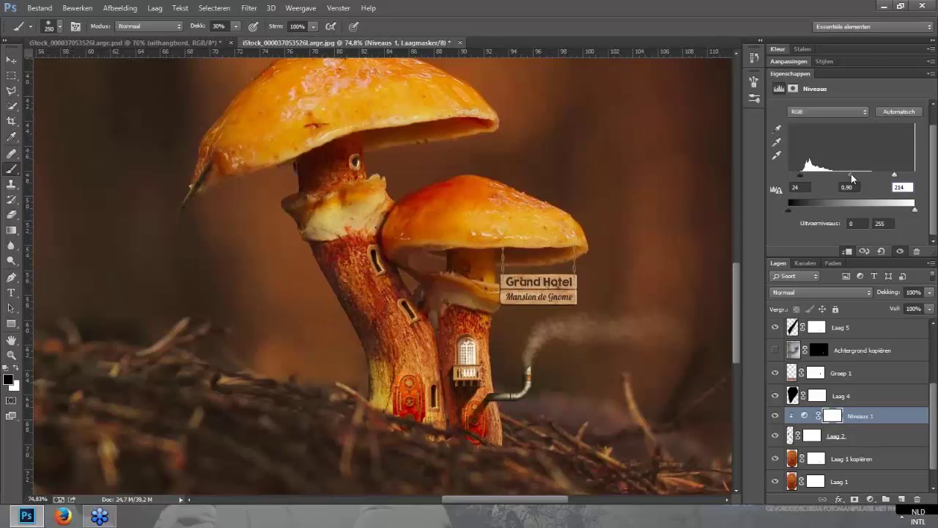
left_click_drag(850, 177, 852, 178)
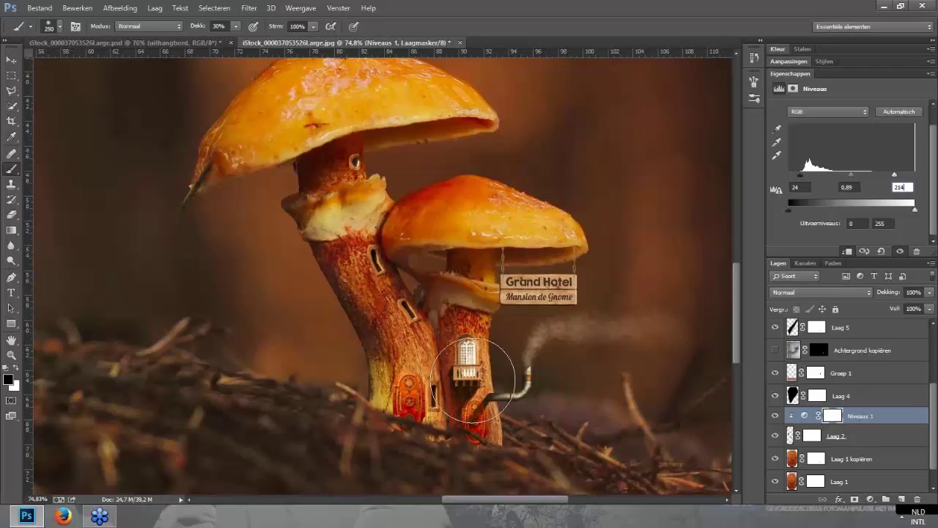
scroll(877, 394, "up", 1)
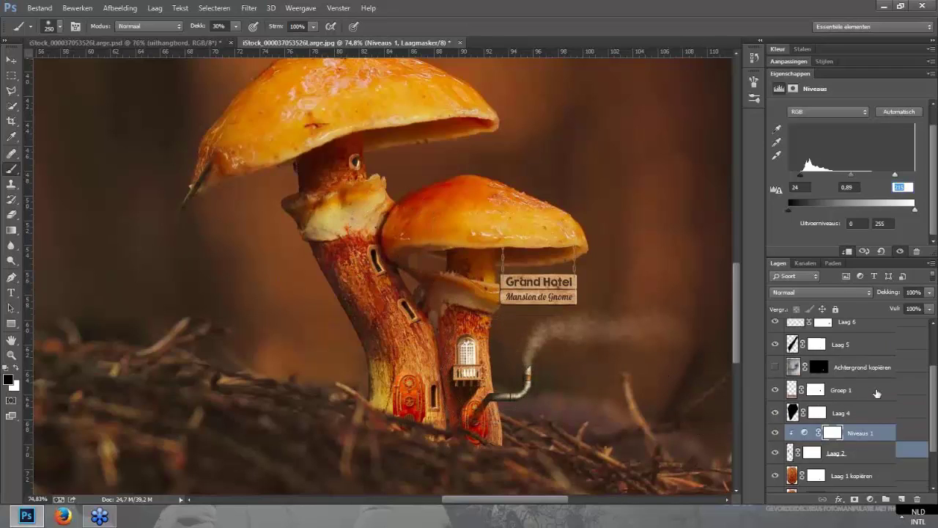
scroll(877, 394, "up", 2)
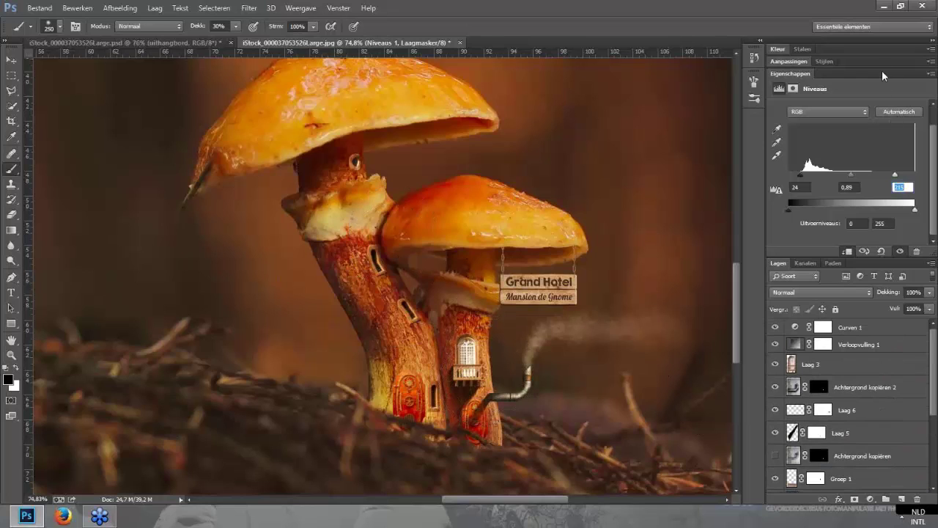
Step: Create Levels layer Niveaus 2 clipped to Laag 3
left_click(852, 365)
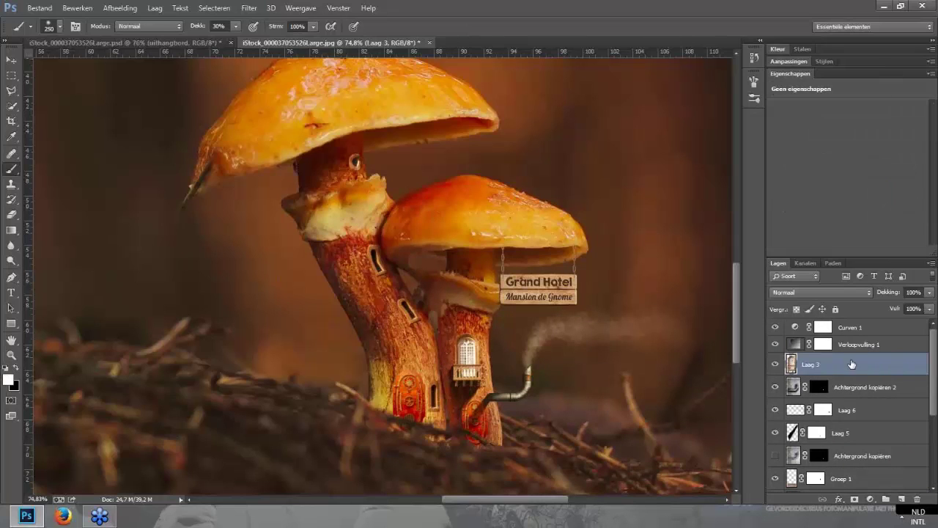
left_click(872, 502)
left_click(865, 302)
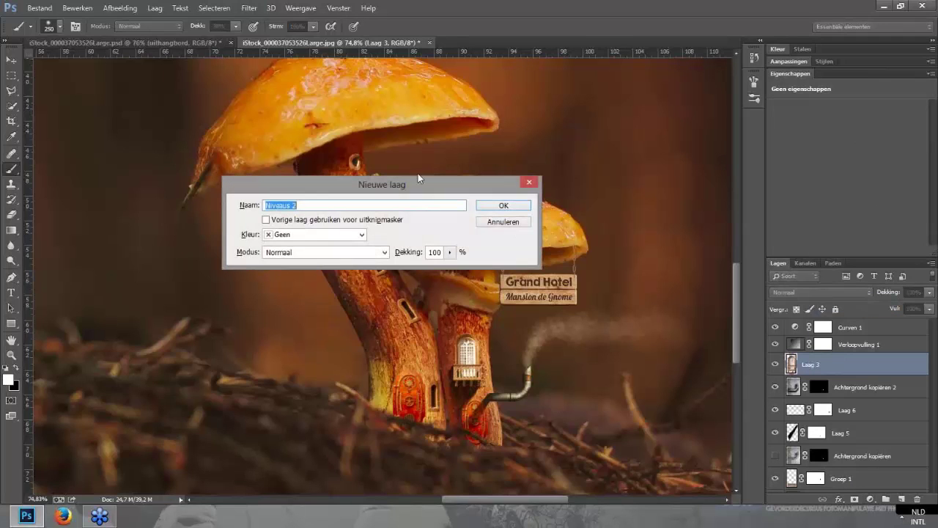
left_click(364, 220)
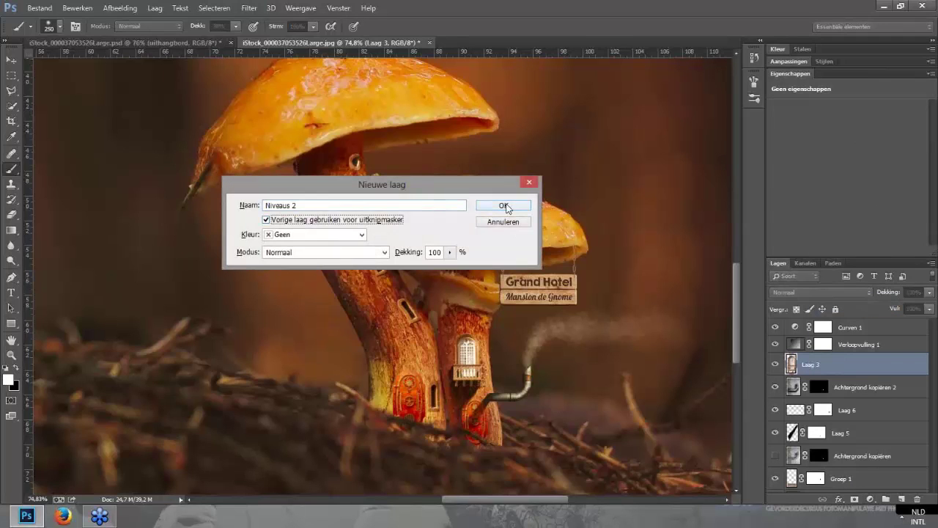
left_click(505, 206)
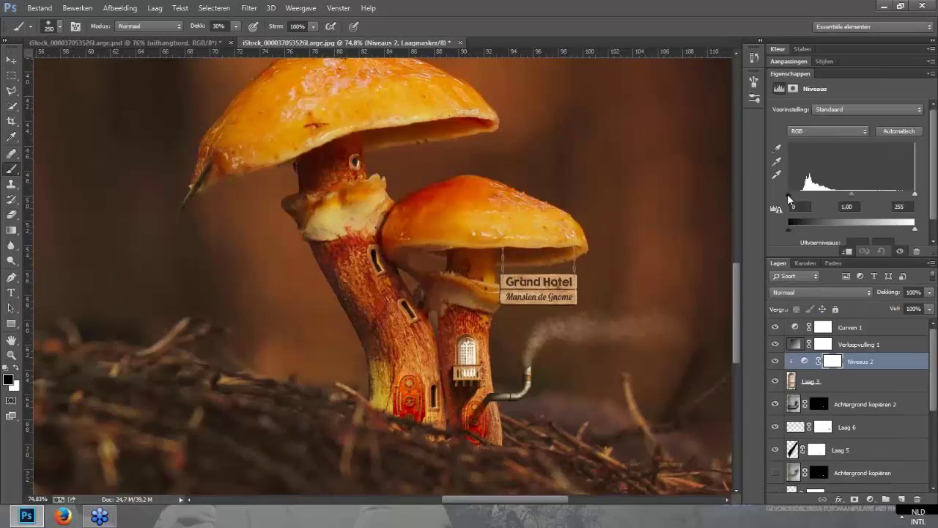
Step: Set Niveaus 2 input levels to 24 black, 1,05 midtone and 224 white
left_click_drag(790, 198, 801, 197)
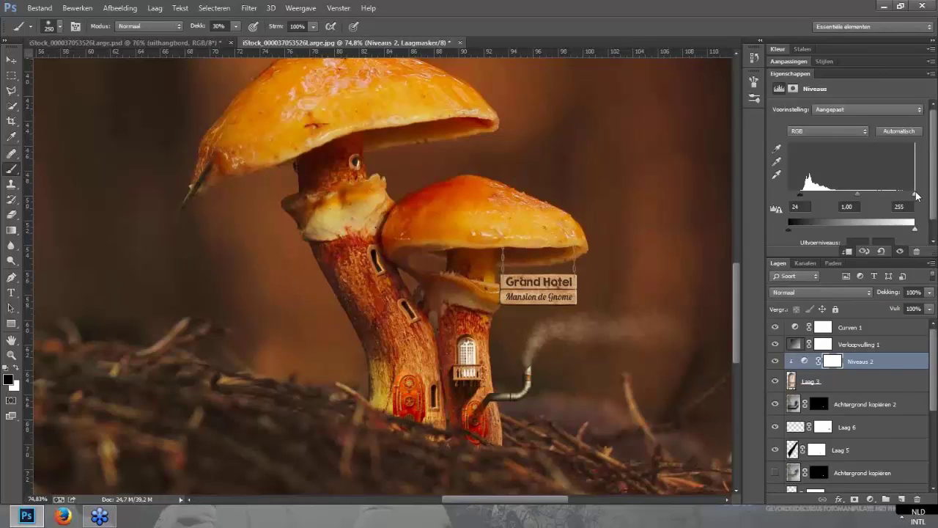
left_click_drag(915, 193, 900, 193)
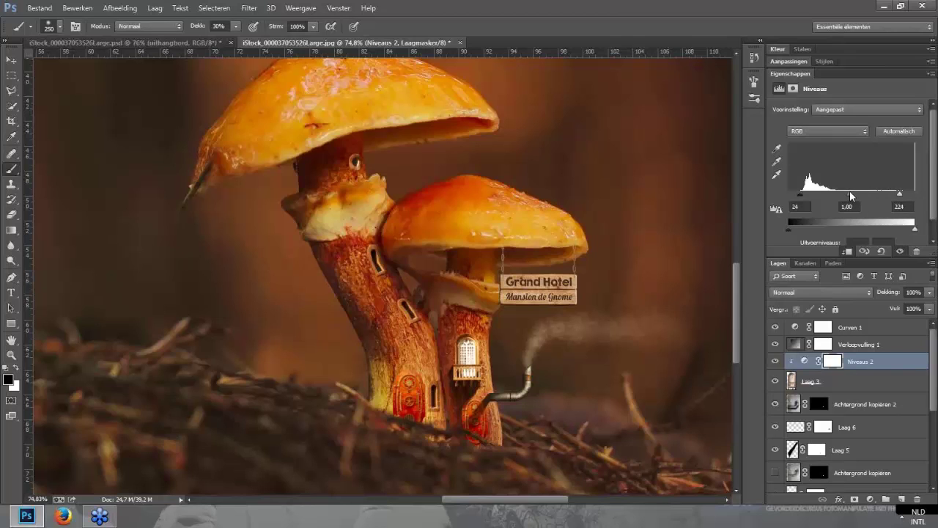
left_click_drag(851, 195, 850, 195)
scroll(481, 375, "up", 6)
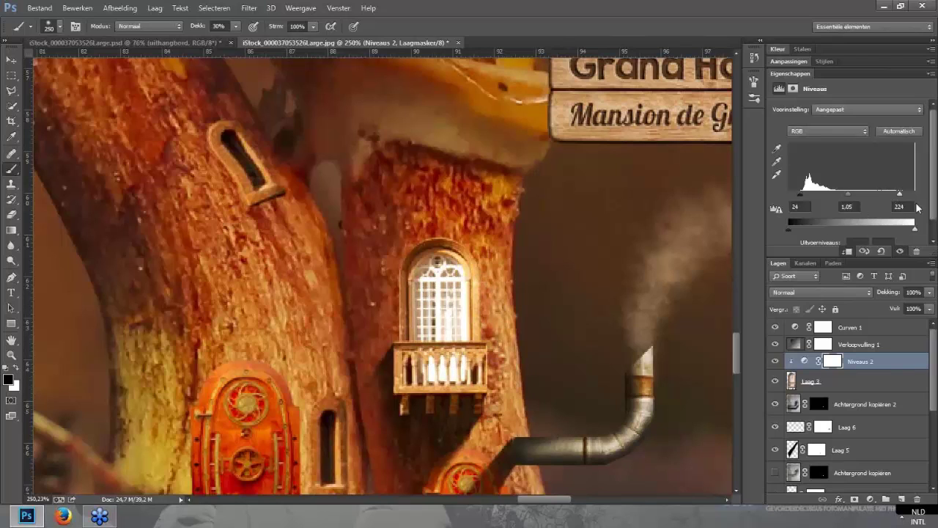
scroll(934, 215, "down", 1)
scroll(935, 215, "down", 1)
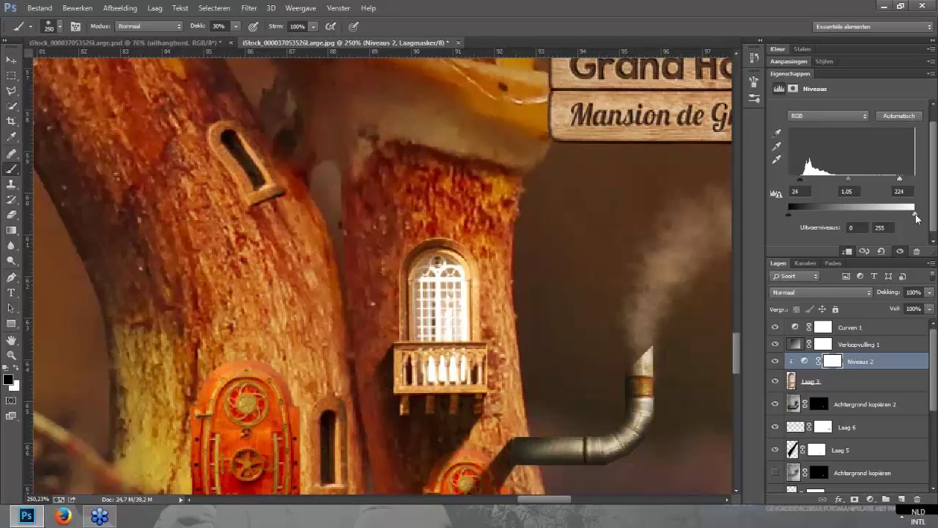
Step: Set Niveaus 2's white input level to 215
left_click_drag(901, 182, 898, 181)
left_click_drag(899, 184, 900, 184)
left_click_drag(899, 182, 918, 182)
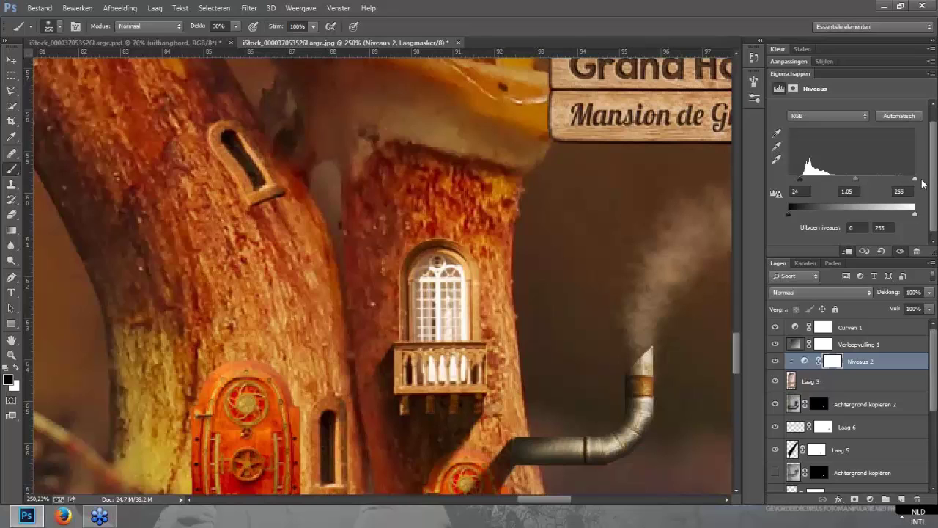
left_click_drag(923, 183, 895, 182)
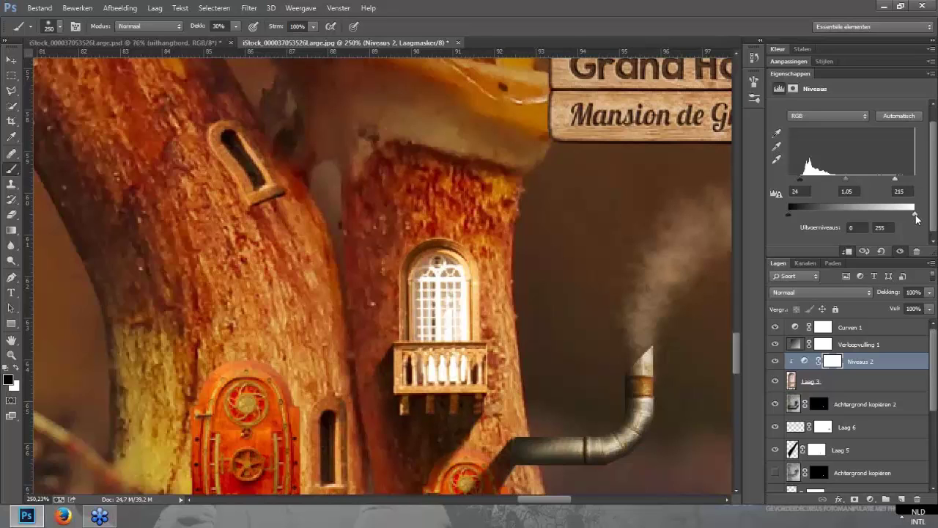
Step: Lower Niveaus 2's white output level to 218
left_click(864, 215)
left_click(923, 216)
left_click_drag(858, 214, 868, 213)
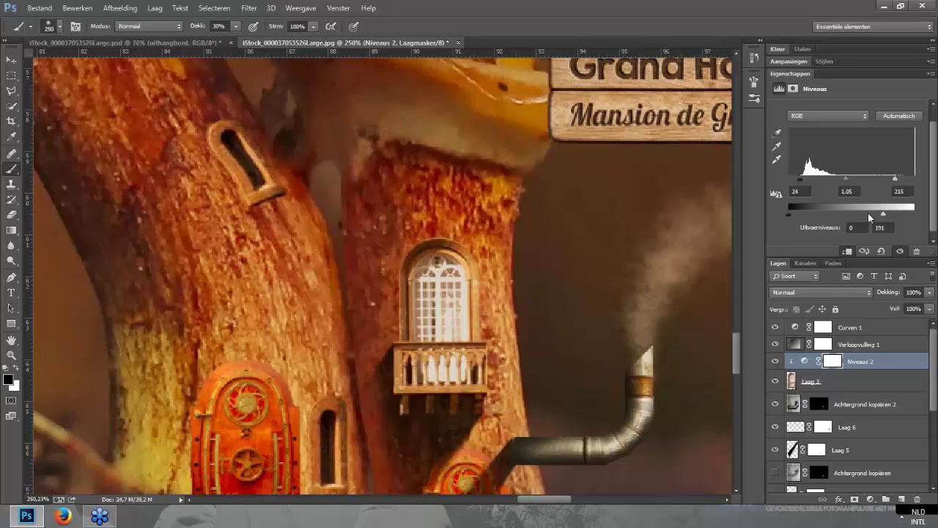
left_click(913, 215)
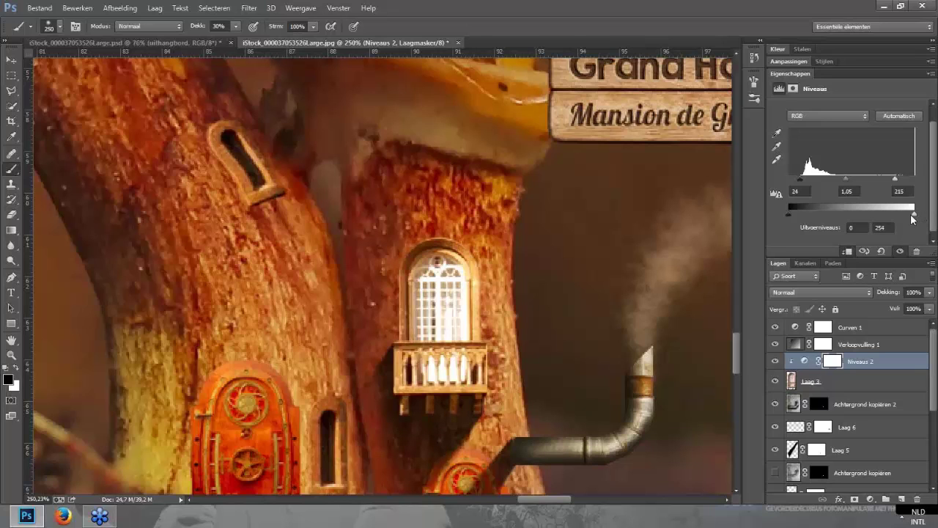
left_click_drag(913, 216, 901, 220)
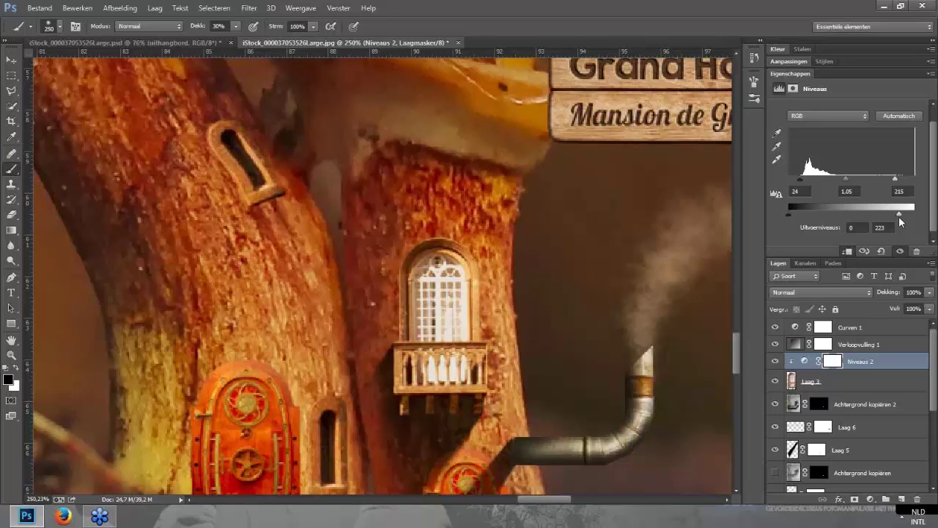
left_click_drag(900, 218, 897, 218)
scroll(532, 326, "down", 1)
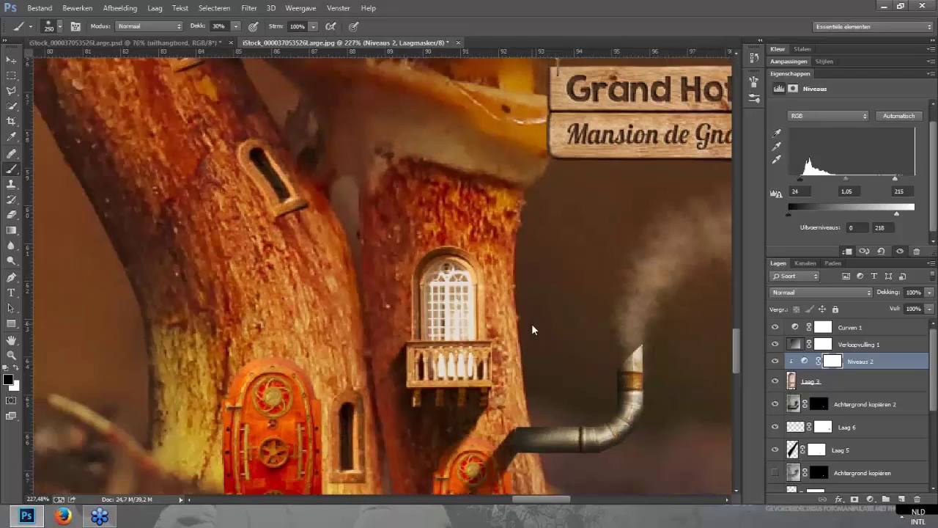
scroll(531, 324, "down", 6)
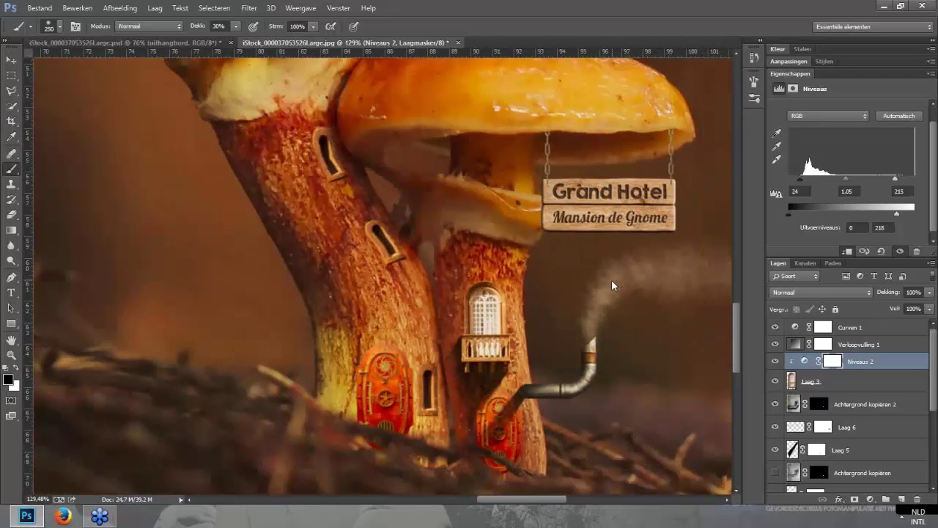
scroll(612, 279, "down", 3)
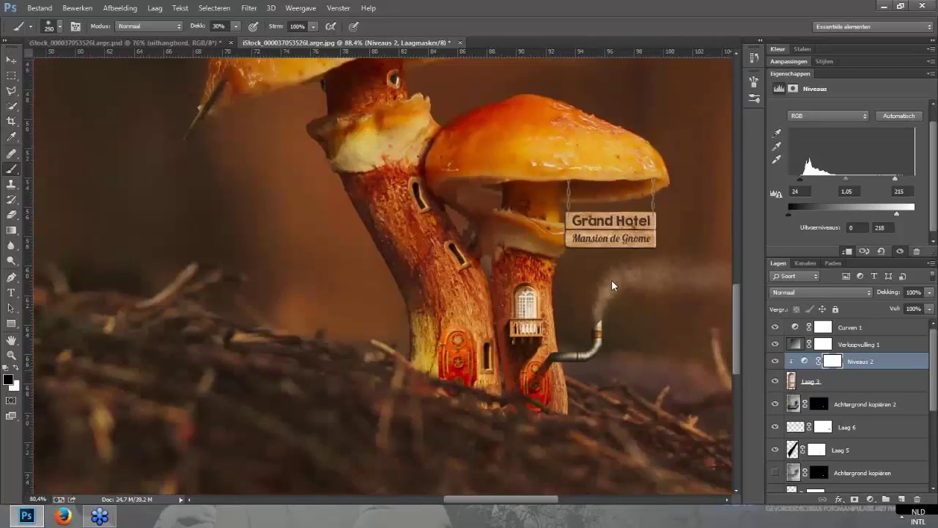
left_click(775, 361)
left_click(775, 361)
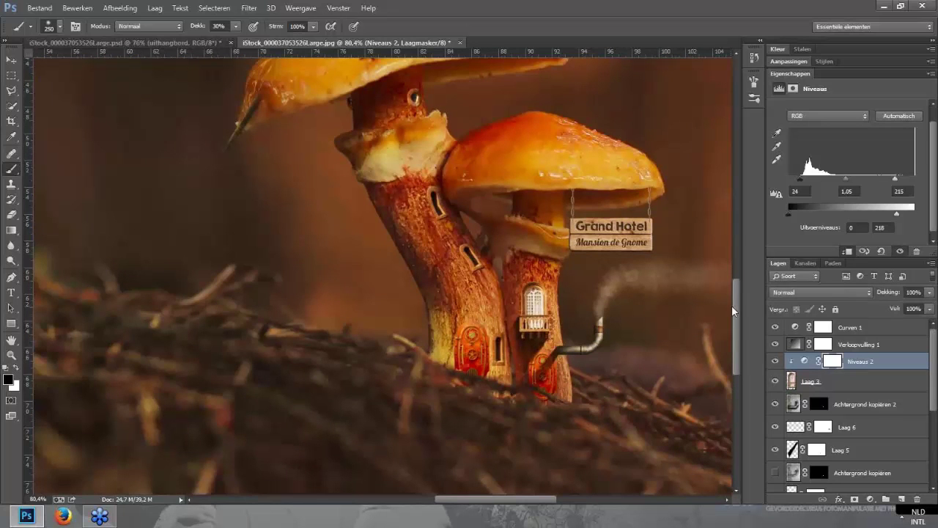
left_click_drag(736, 307, 735, 288)
scroll(648, 332, "down", 4)
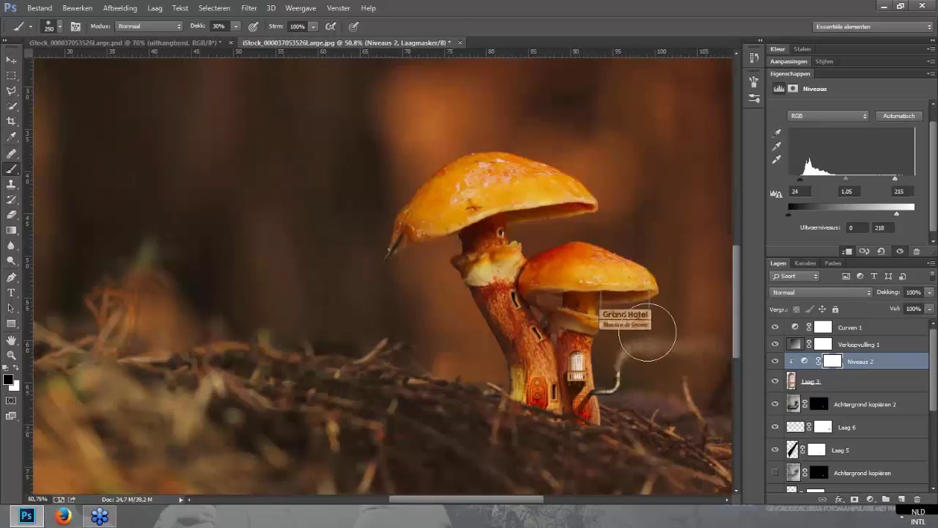
scroll(466, 236, "up", 6)
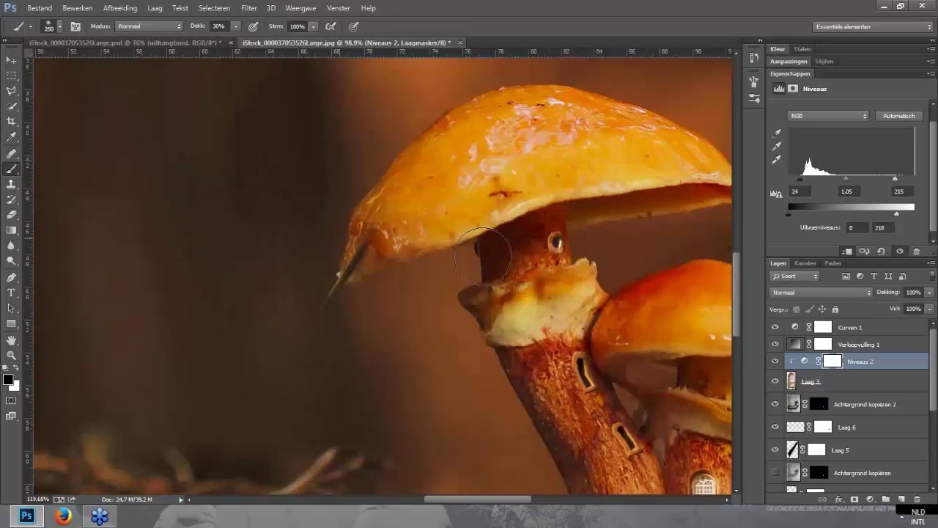
scroll(466, 236, "up", 4)
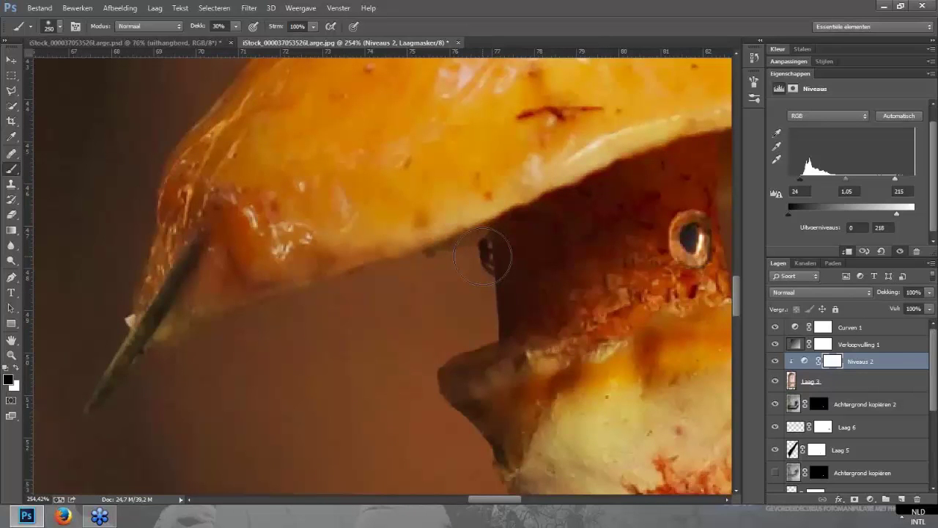
scroll(481, 256, "down", 4)
scroll(497, 251, "down", 3)
scroll(482, 261, "down", 1)
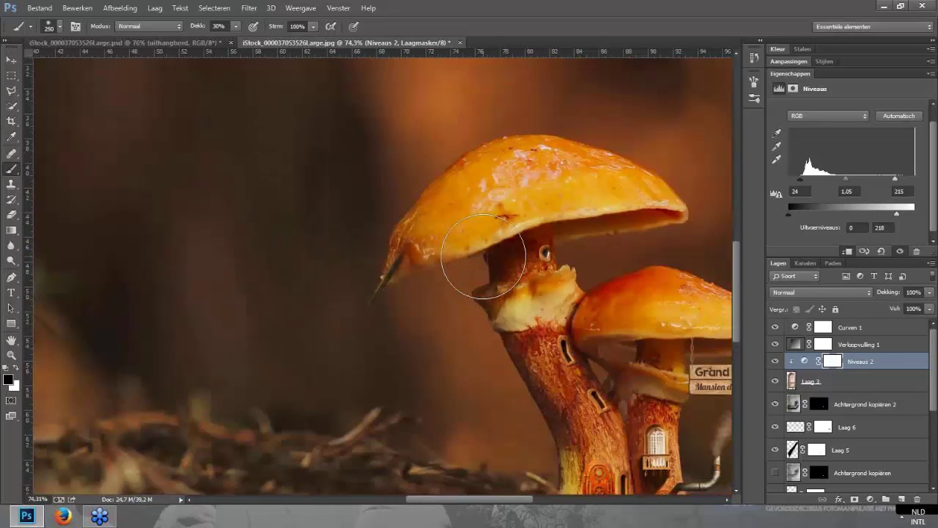
scroll(483, 256, "down", 3)
scroll(491, 260, "down", 1)
scroll(499, 265, "down", 2)
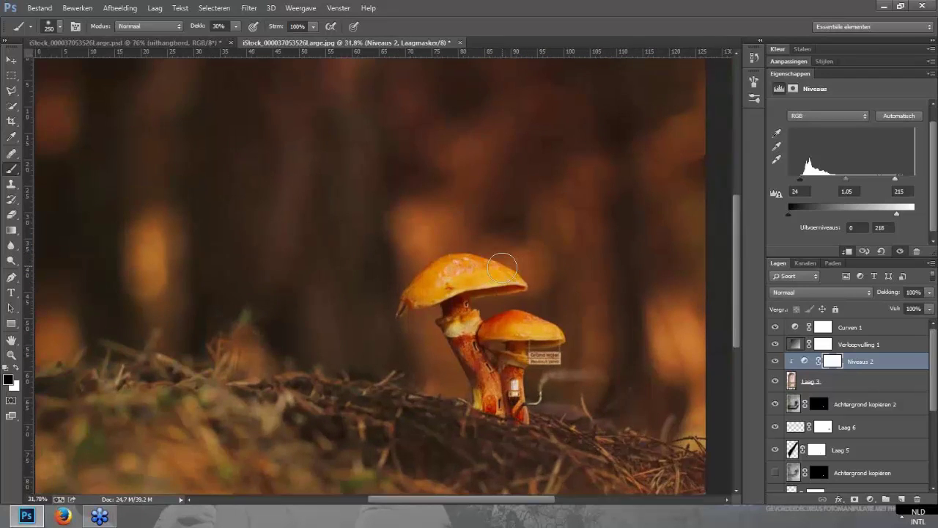
scroll(503, 268, "down", 1)
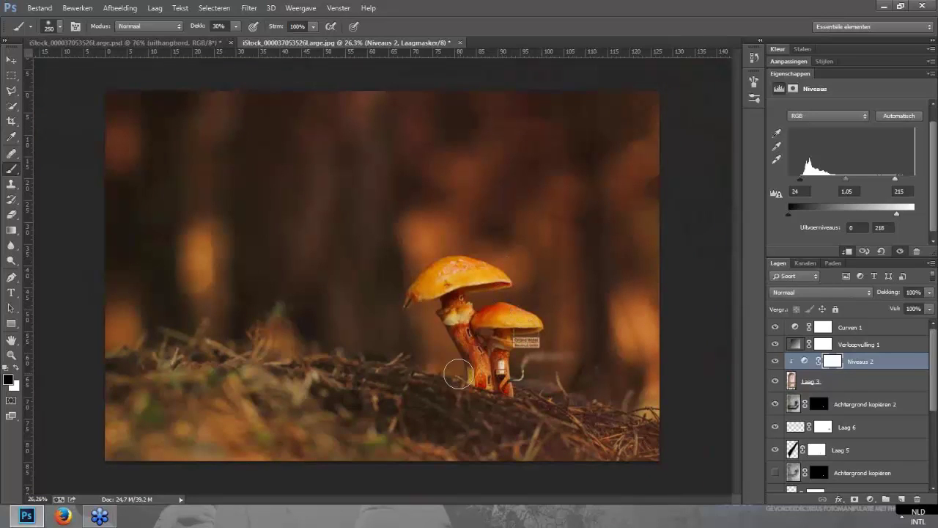
scroll(502, 377, "up", 6)
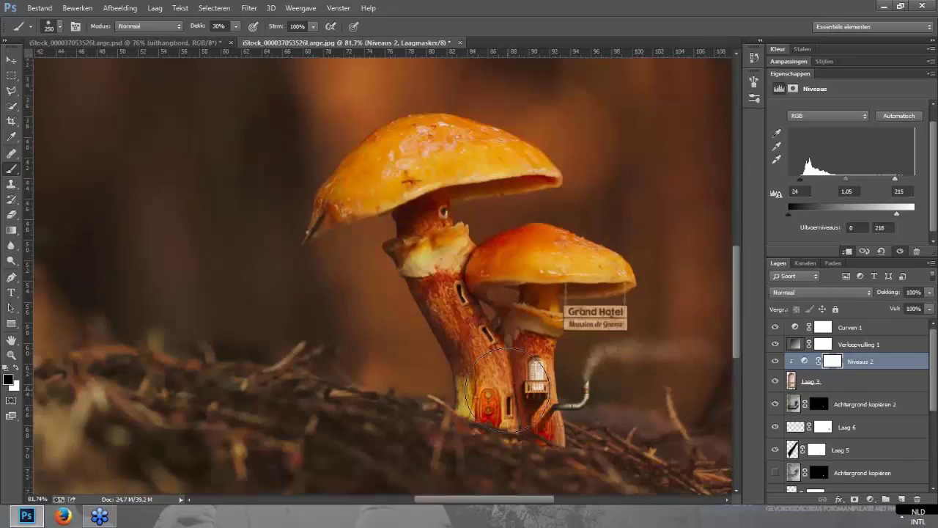
scroll(513, 388, "up", 4)
left_click_drag(528, 347, 484, 351)
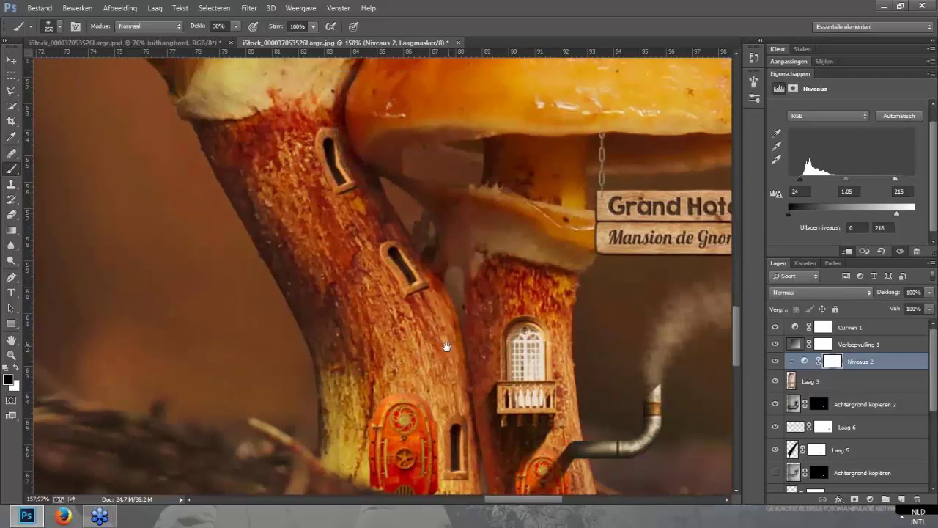
left_click_drag(442, 345, 424, 345)
scroll(390, 274, "up", 2)
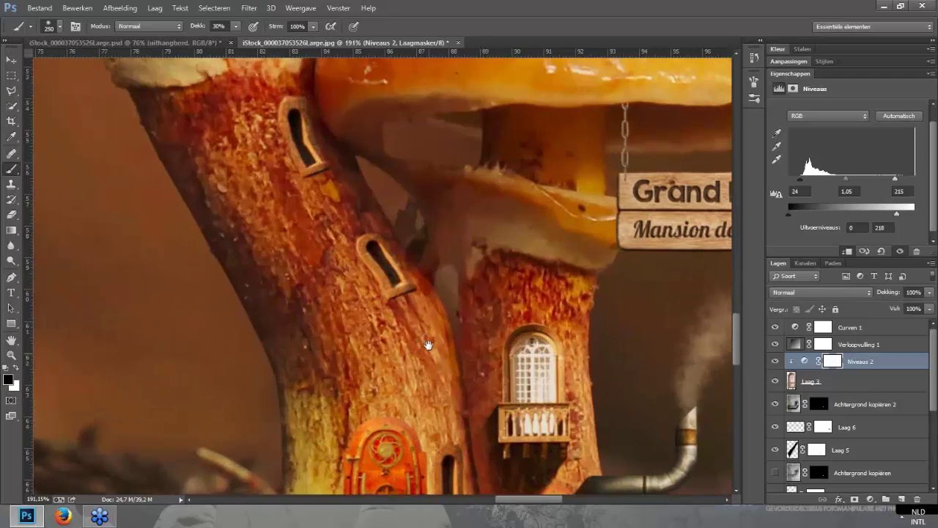
left_click_drag(361, 252, 361, 228)
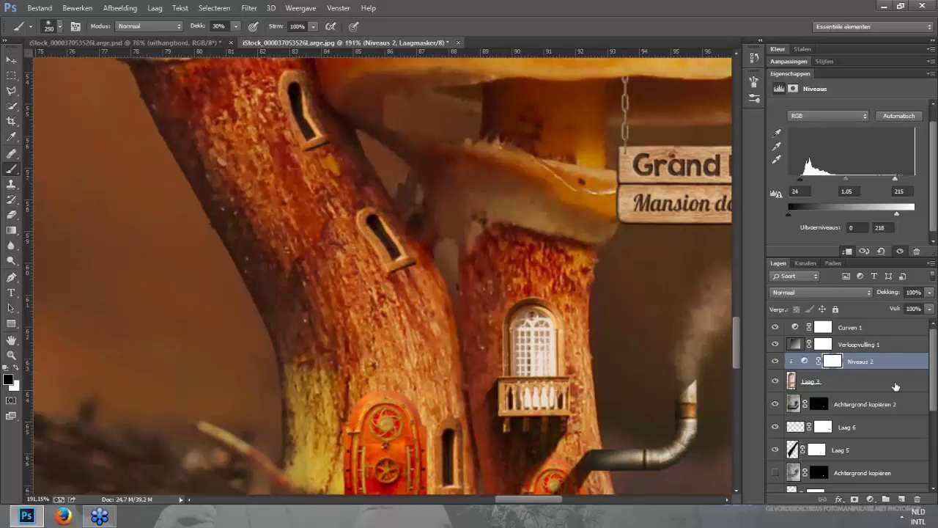
Step: Open the Onscherp masker (Unsharp Mask) filter on Laag 2
left_click(821, 381)
scroll(831, 433, "down", 3)
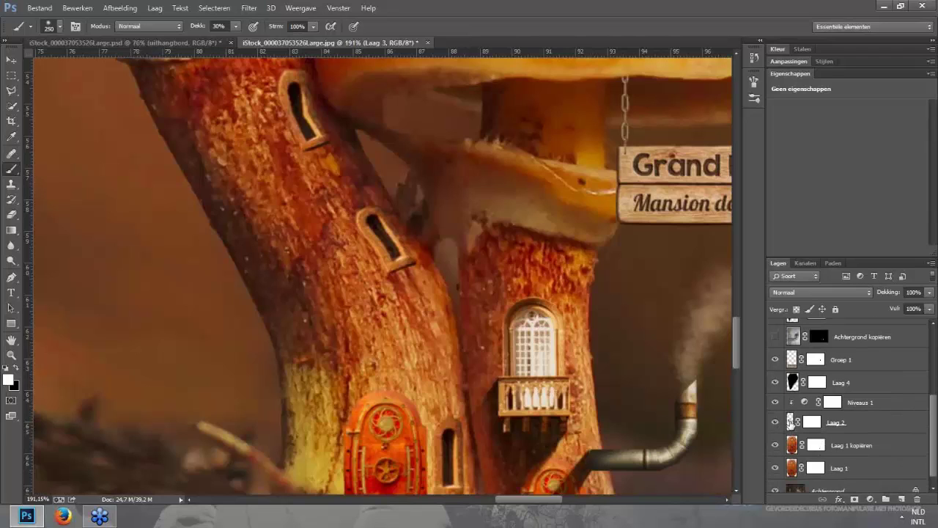
left_click(790, 422)
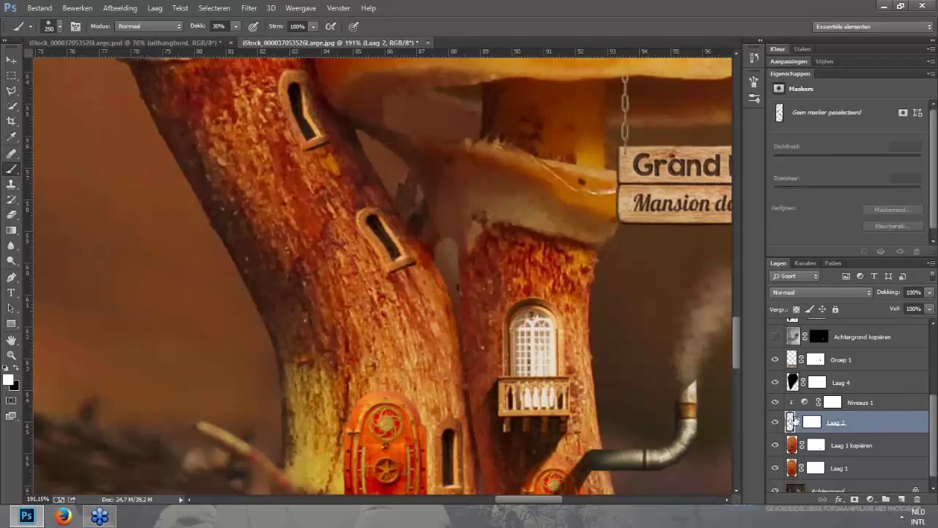
left_click(250, 9)
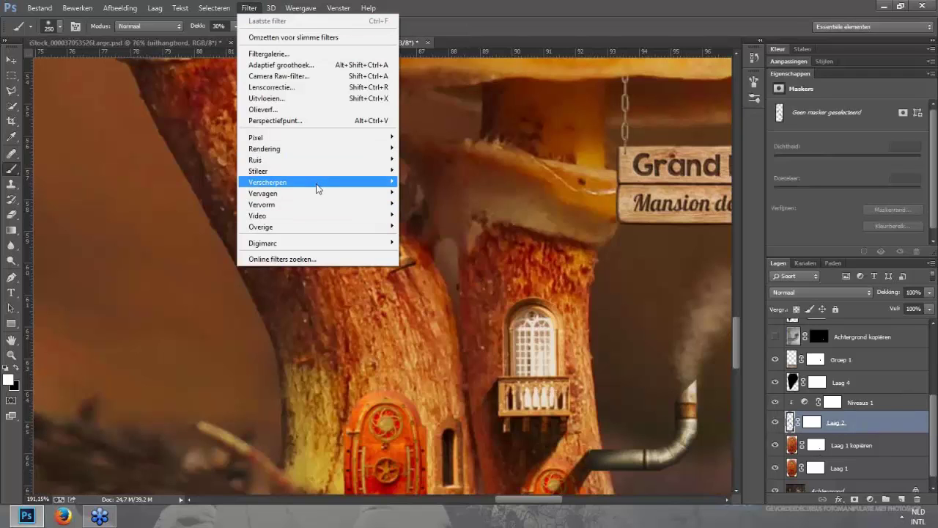
mouse_move(315, 182)
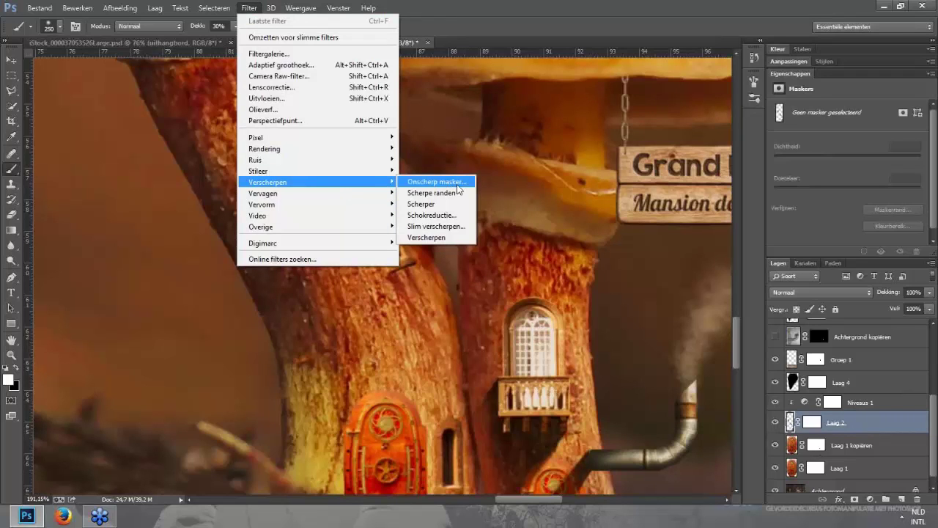
left_click(458, 187)
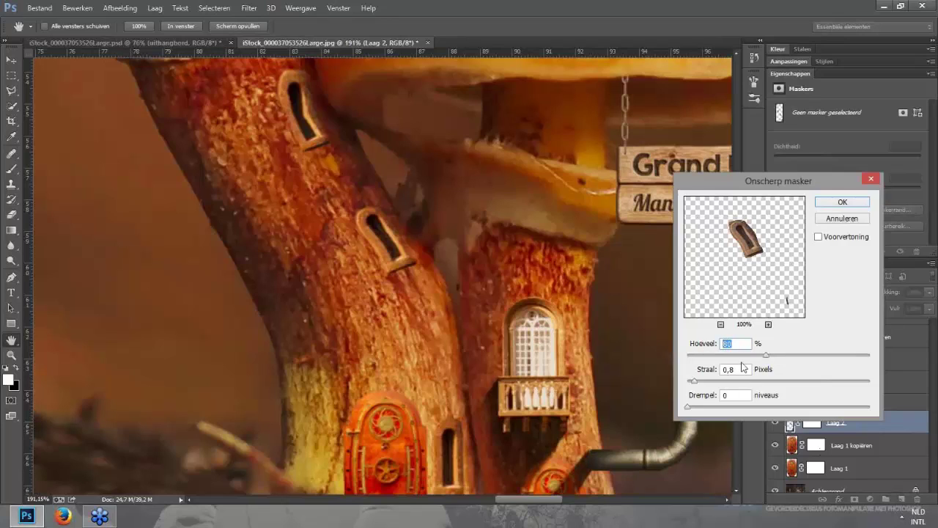
Step: Try an unsharp mask of 120% amount with a 1,2 pixel radius
left_click(732, 370)
left_click_drag(768, 355, 797, 355)
left_click(744, 369)
key("Up")
key("Up")
key("Up")
key("Up")
left_click(730, 370)
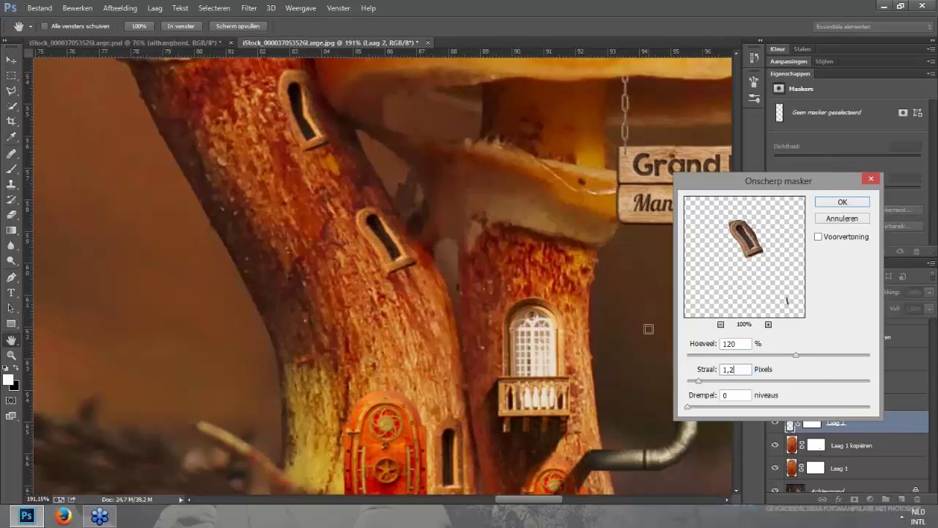
mouse_move(786, 292)
left_mouse_down()
mouse_move(773, 279)
mouse_move(786, 296)
left_mouse_up()
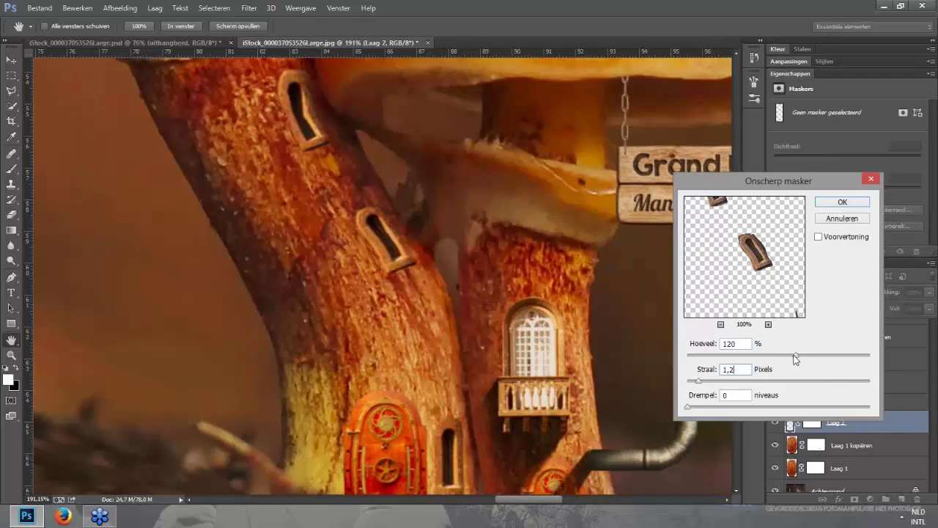
Step: Apply the unsharp mask at 80% amount, 0,8 pixel radius, 0 threshold, then fit on screen
left_click_drag(797, 359, 765, 355)
left_click(743, 369)
key("Down")
key("Down")
key("Down")
key("Down")
left_click(836, 240)
left_click(819, 236)
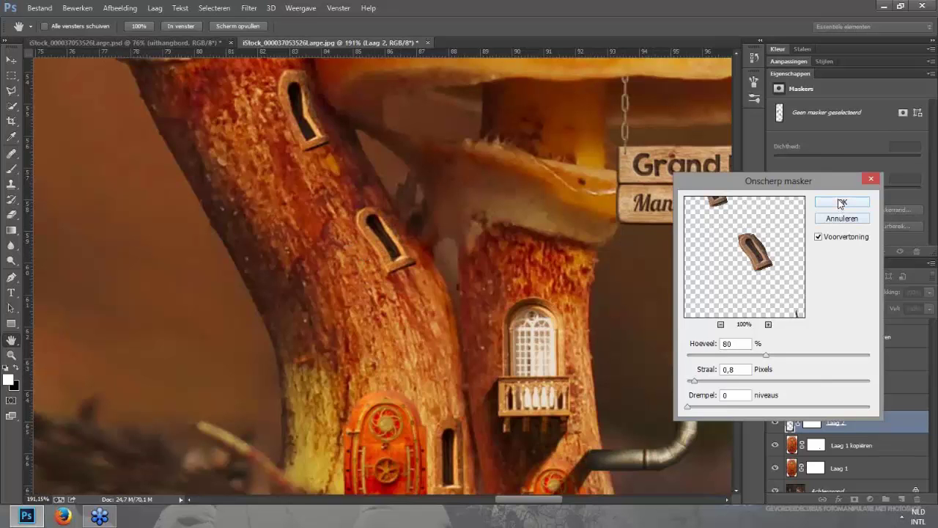
key("Return")
key("ctrl+0")
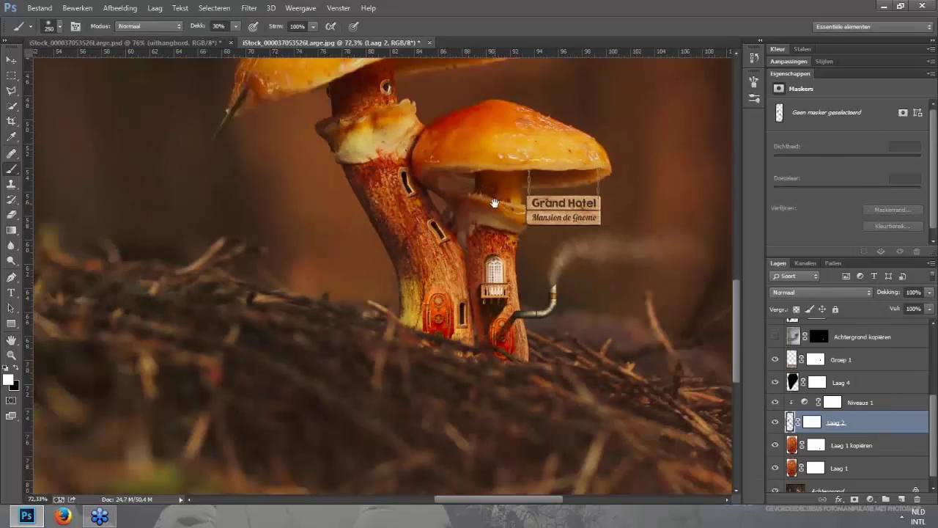
key("ctrl+0")
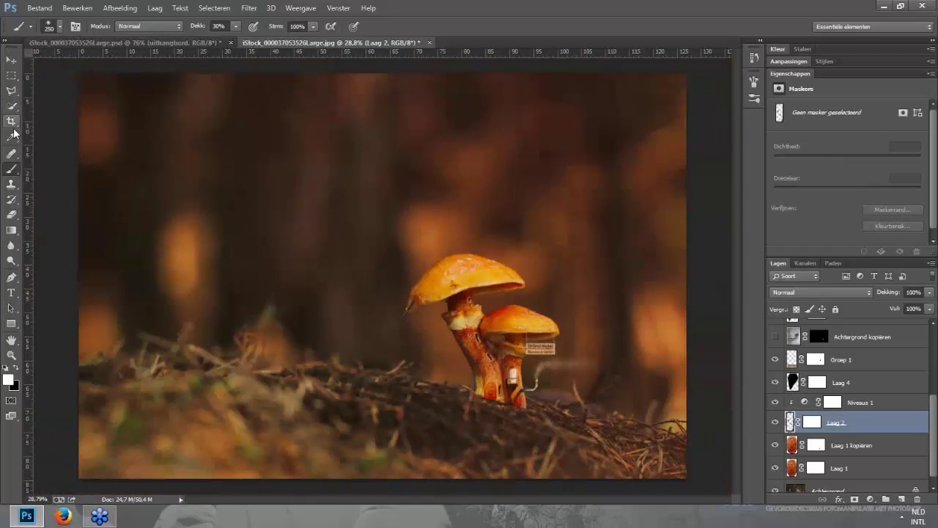
Step: Start a 16:9 crop and shrink the frame from its top-left corner
left_click(11, 121)
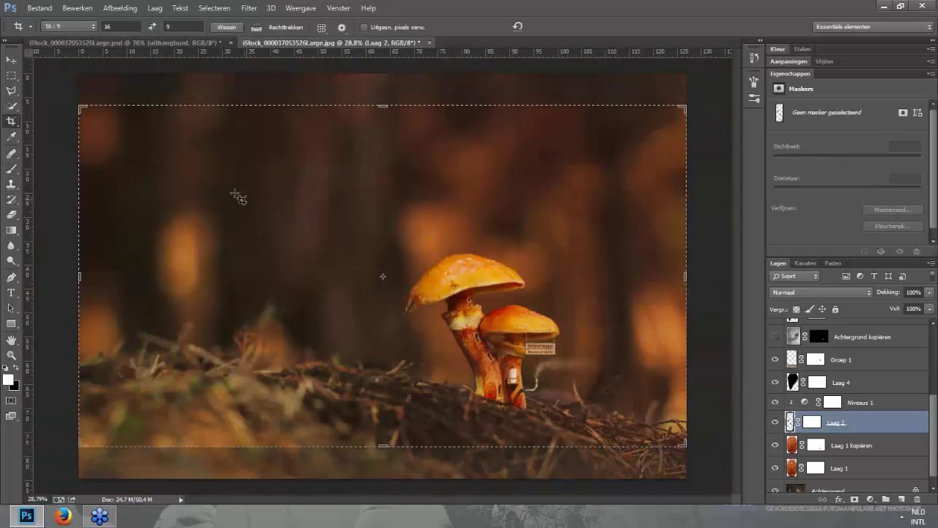
left_click(67, 27)
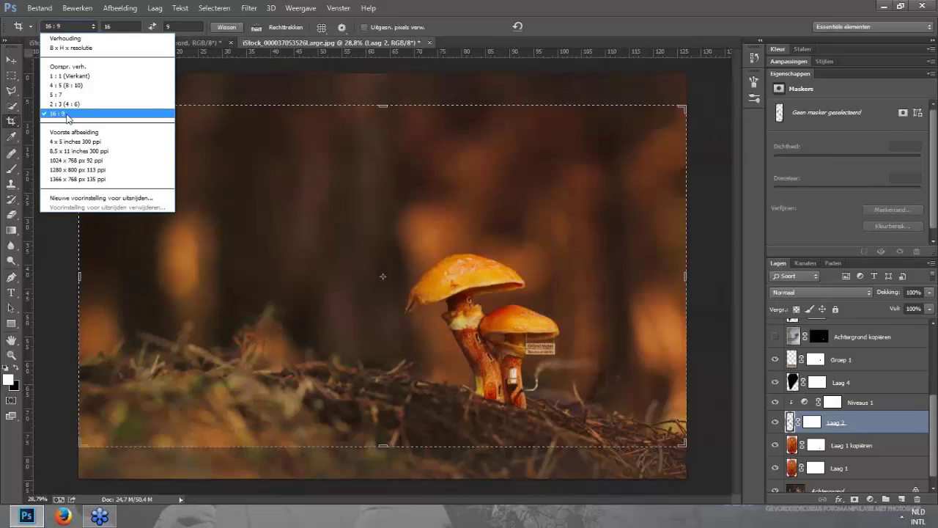
left_click(67, 115)
left_click_drag(168, 156, 206, 162)
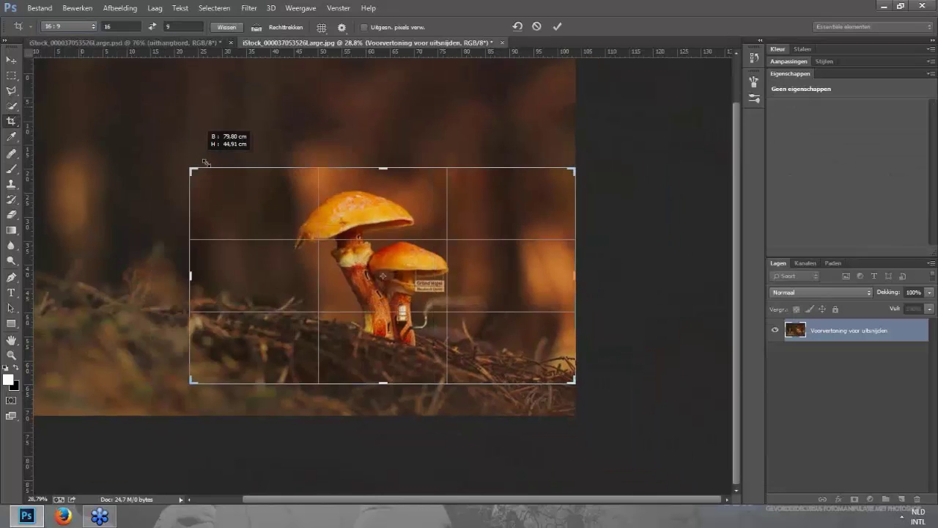
Step: Position the photo so both mushroom houses fill the frame and commit the crop
mouse_move(493, 286)
left_mouse_down()
mouse_move(536, 301)
mouse_move(484, 340)
left_mouse_up()
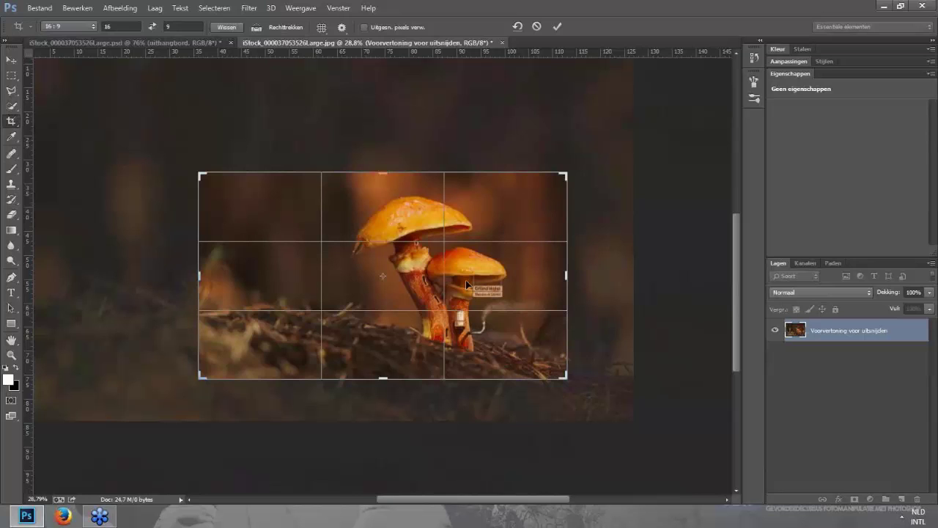
left_click_drag(465, 280, 410, 284)
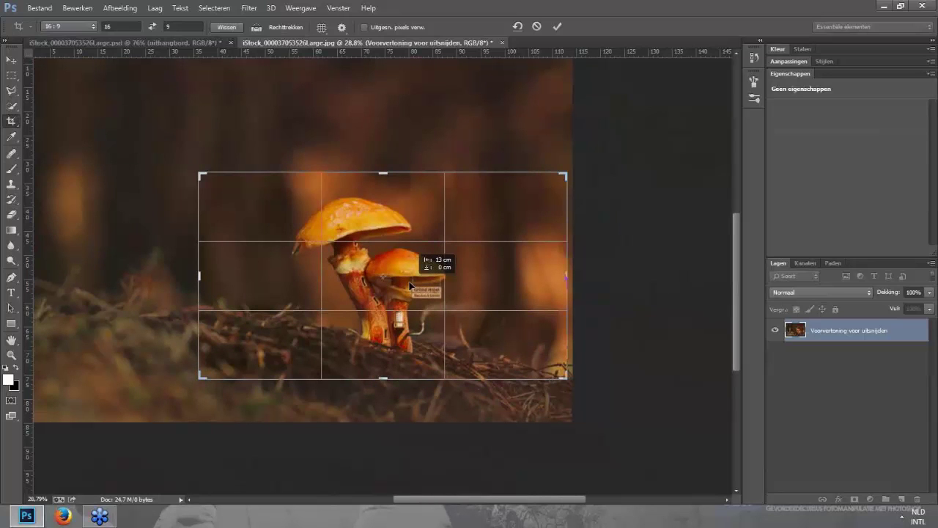
mouse_move(410, 285)
left_mouse_down()
mouse_move(356, 298)
mouse_move(403, 291)
left_mouse_up()
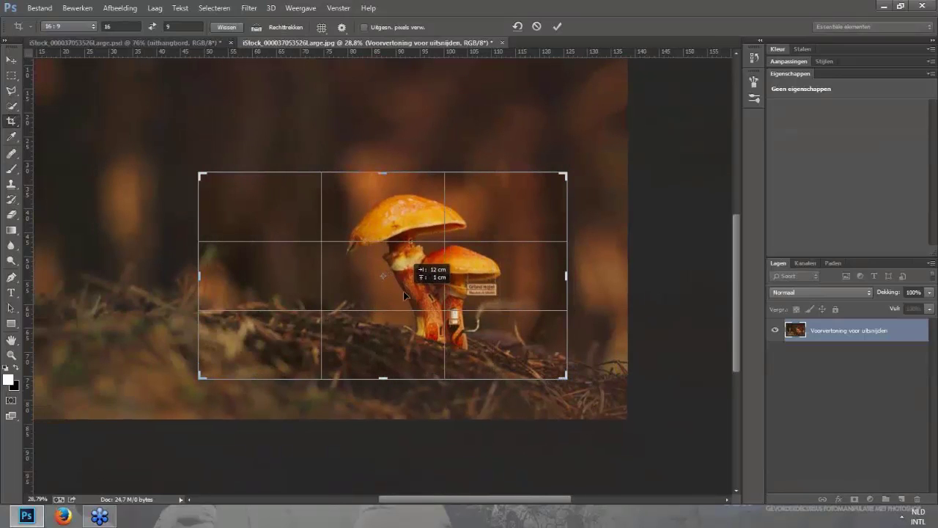
left_click_drag(479, 291, 484, 291)
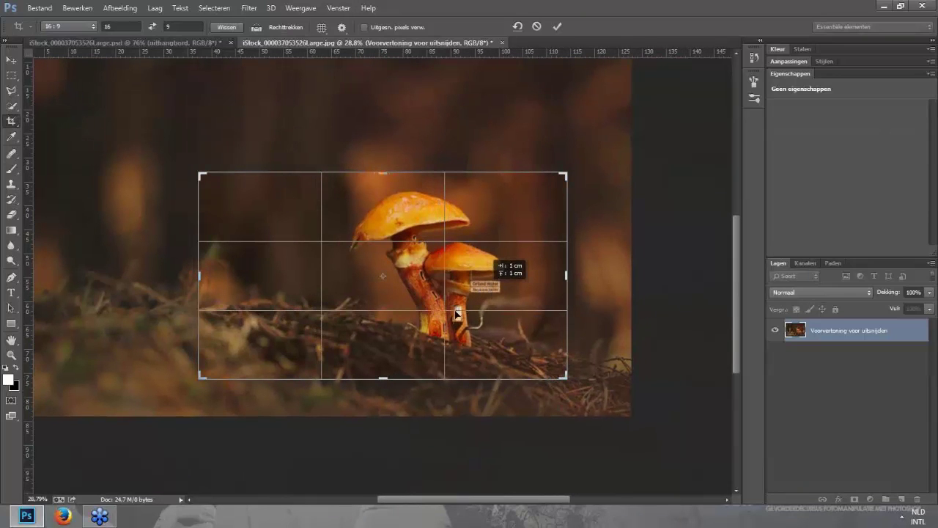
key("Return")
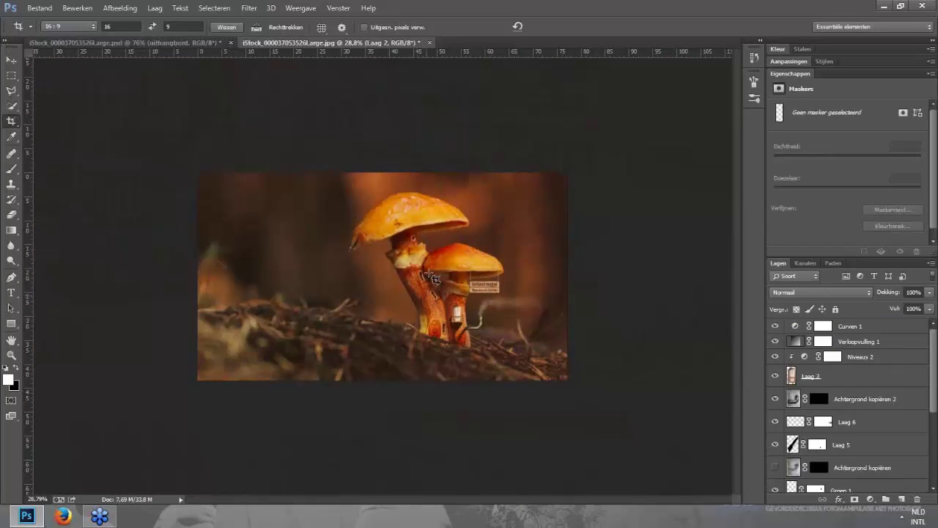
scroll(434, 279, "up", 5)
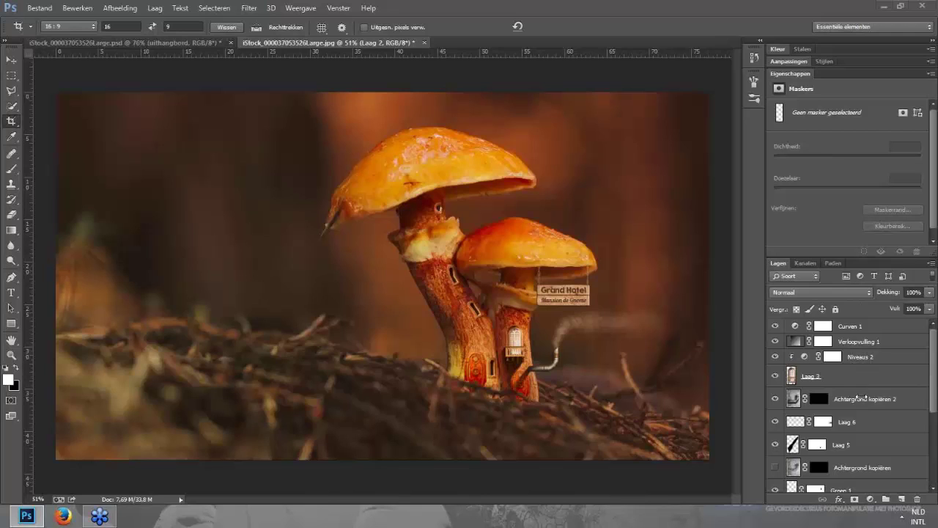
Step: Check the Edit menu, deselect with Ctrl+D and return to the Crop tool
scroll(816, 378, "down", 5)
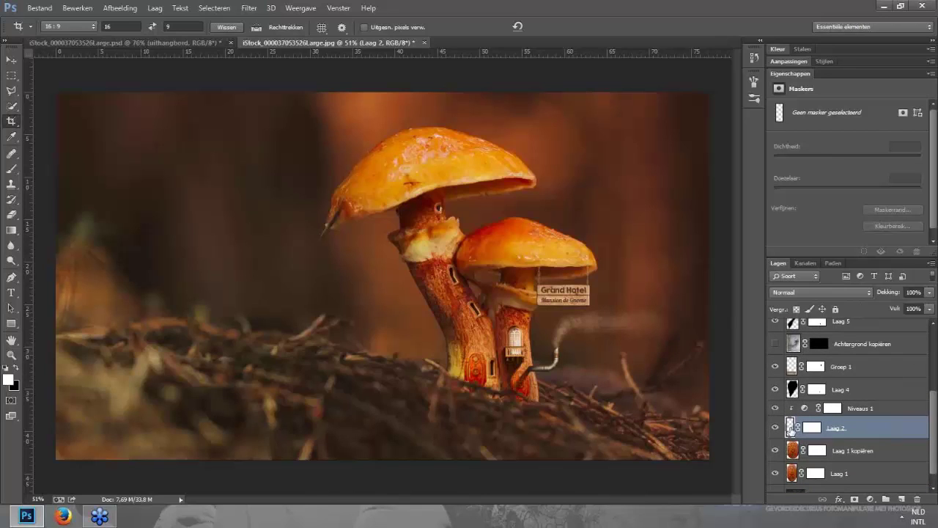
left_click(120, 8)
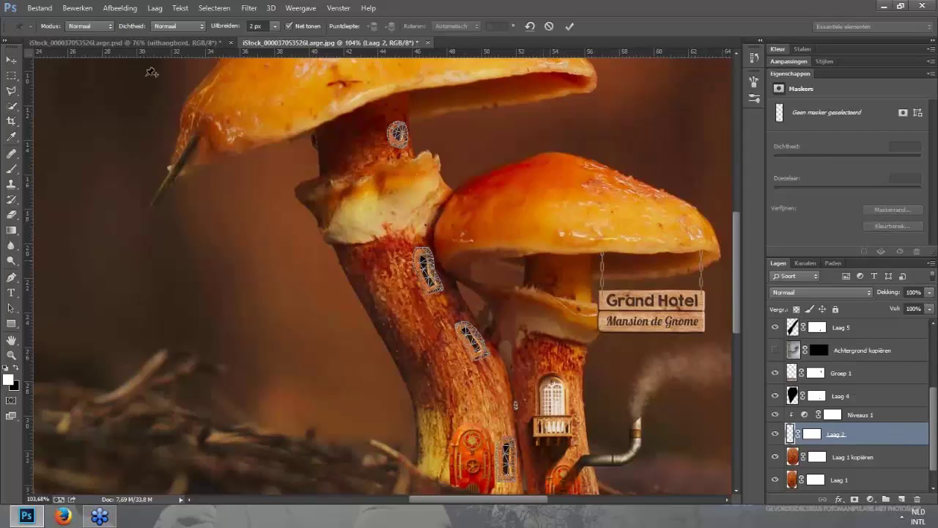
key("ctrl+d")
key("c")
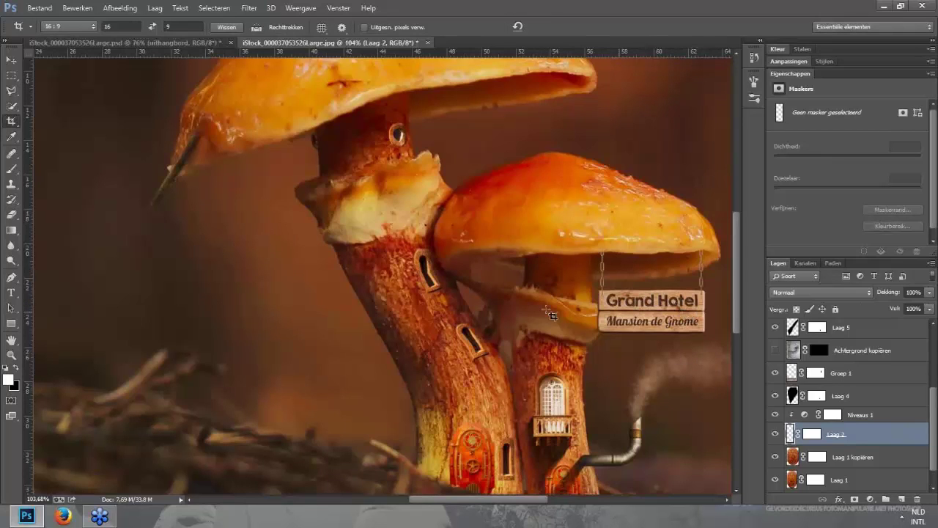
Step: Pan the canvas to the empty dark background and pick the Horizontal Type tool
key("space")
left_click_drag(270, 335, 600, 370)
key("t")
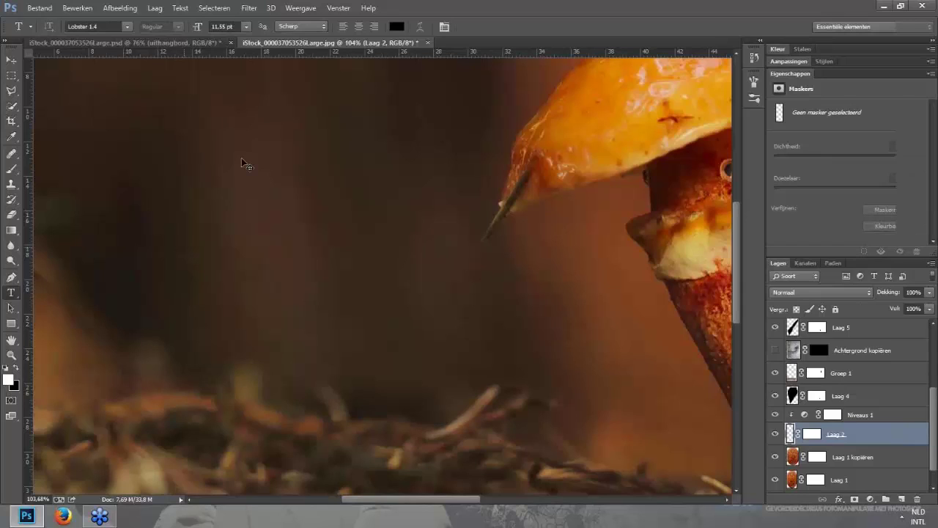
Step: Add 'Dekking en vullen' text above Laag 4 and enlarge it to about 62 pt
left_click(184, 245)
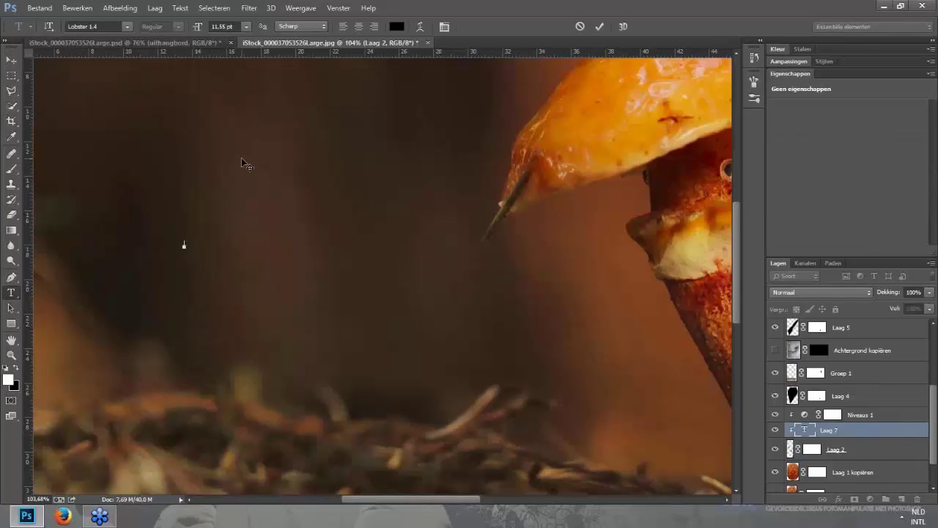
type("De")
key("ctrl+Return")
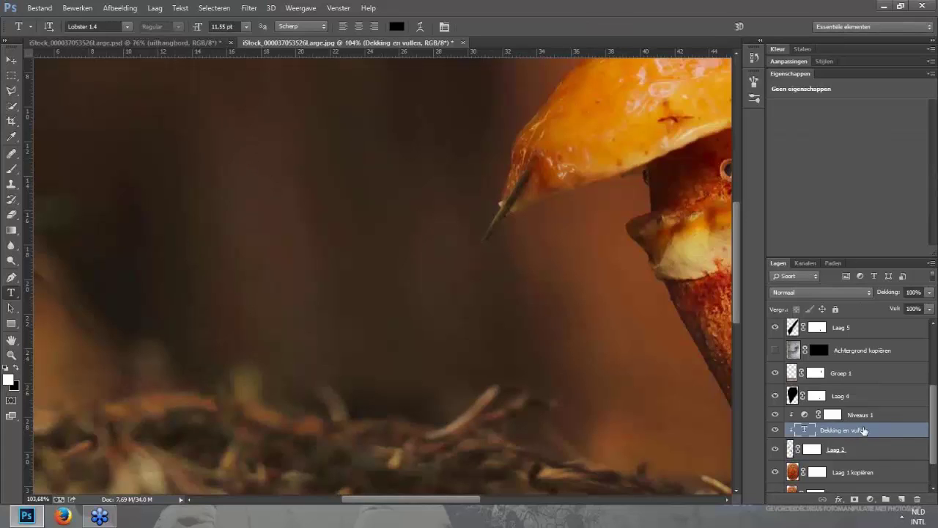
left_click_drag(861, 431, 859, 389)
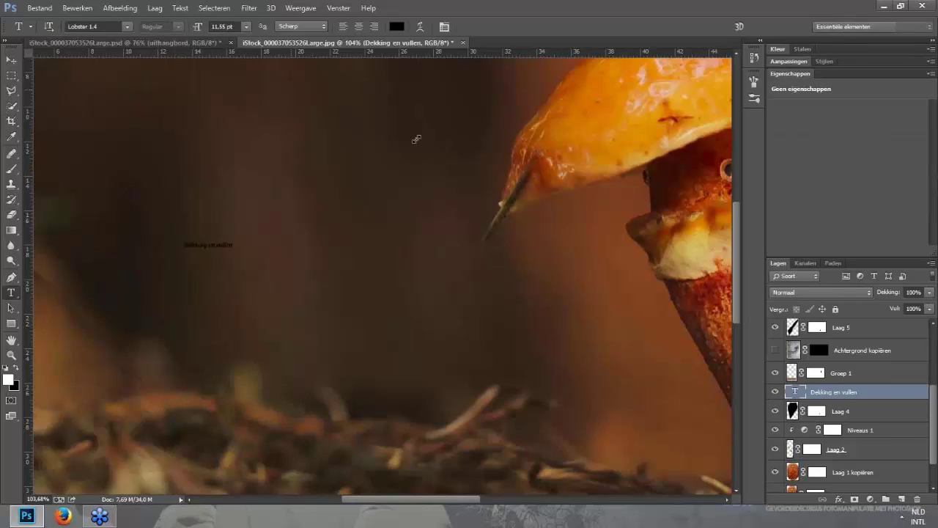
left_click_drag(416, 139, 446, 143)
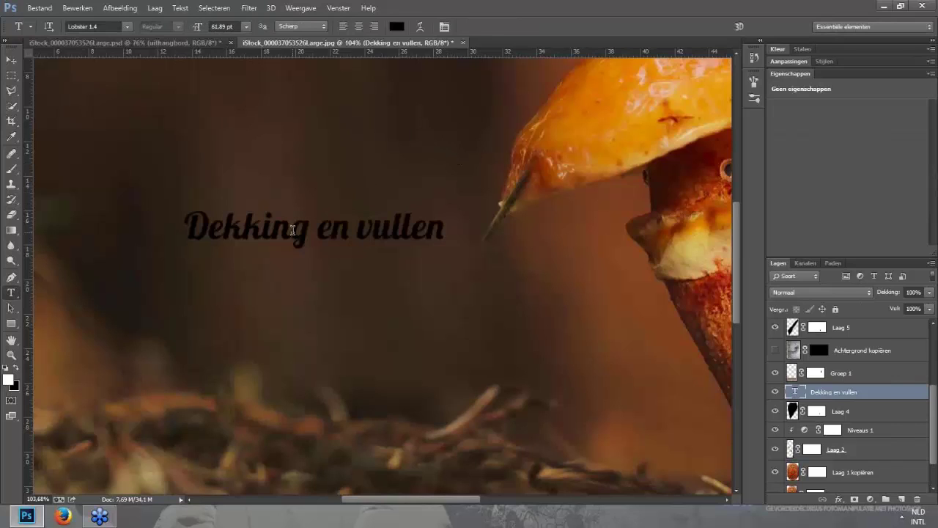
Step: Zoom in and try lower Opacity and Fill values on the text layer
scroll(292, 229, "up", 4)
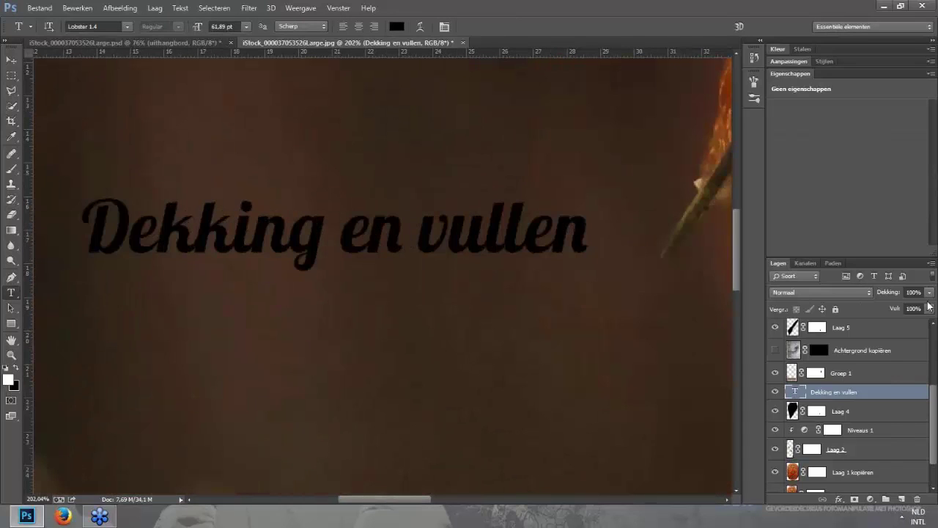
mouse_move(930, 291)
left_mouse_down()
mouse_move(891, 308)
mouse_move(931, 308)
left_mouse_up()
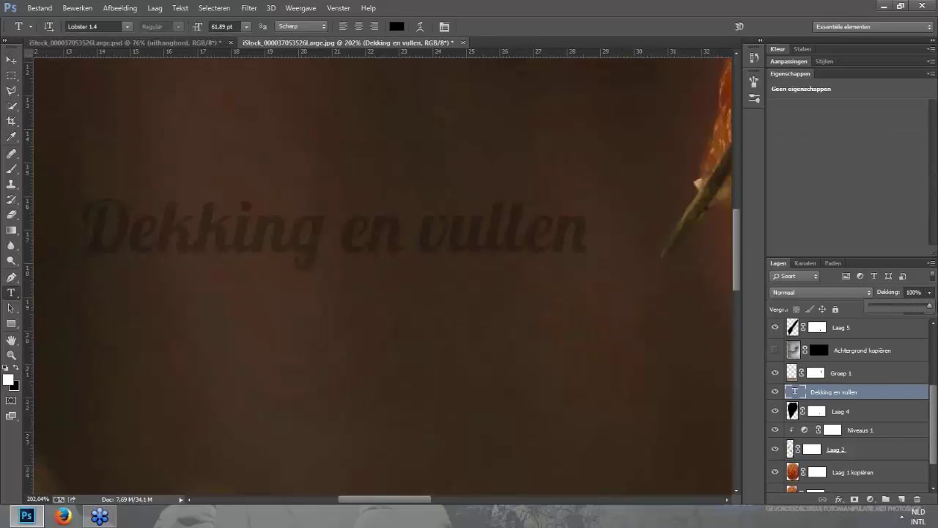
left_click(933, 323)
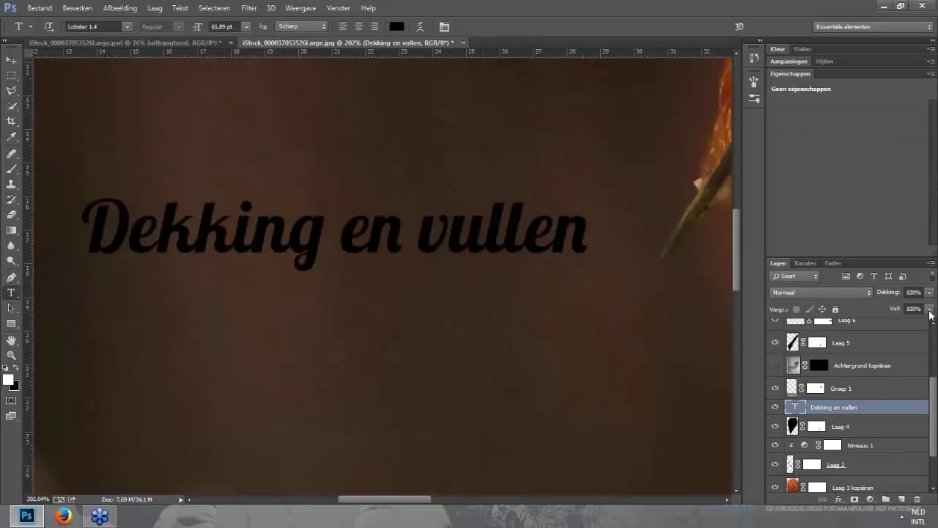
left_click(930, 309)
left_click_drag(930, 321, 888, 325)
Step: Open the text's layer style, preview a stroke, and enable Slagschaduw (drop shadow)
double_click(900, 408)
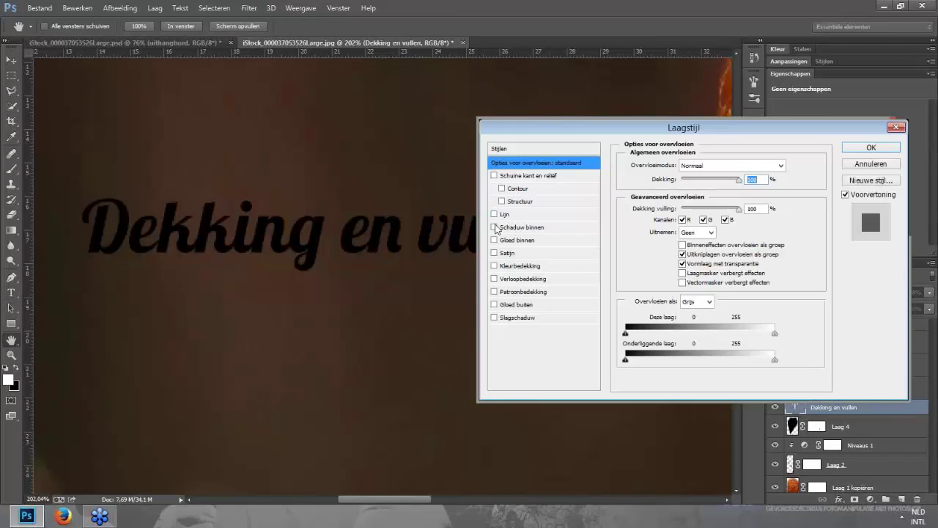
left_click(505, 214)
left_click(494, 214)
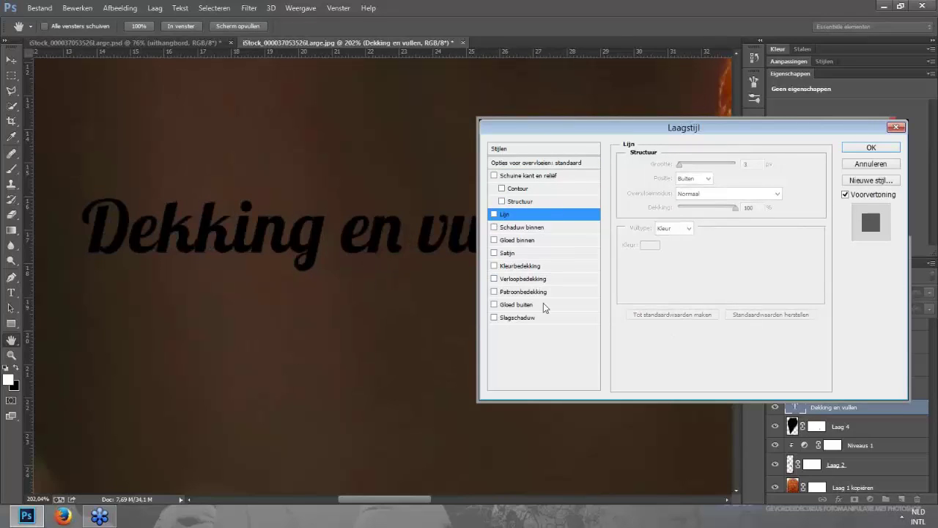
left_click(523, 318)
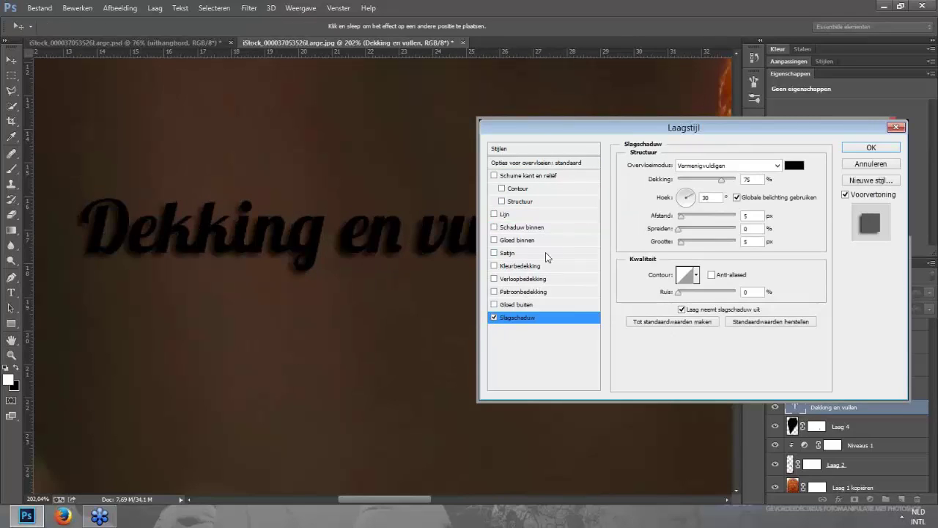
Step: Add a white ffffff Lijn (stroke) of 1 px and apply the styles
left_click(502, 216)
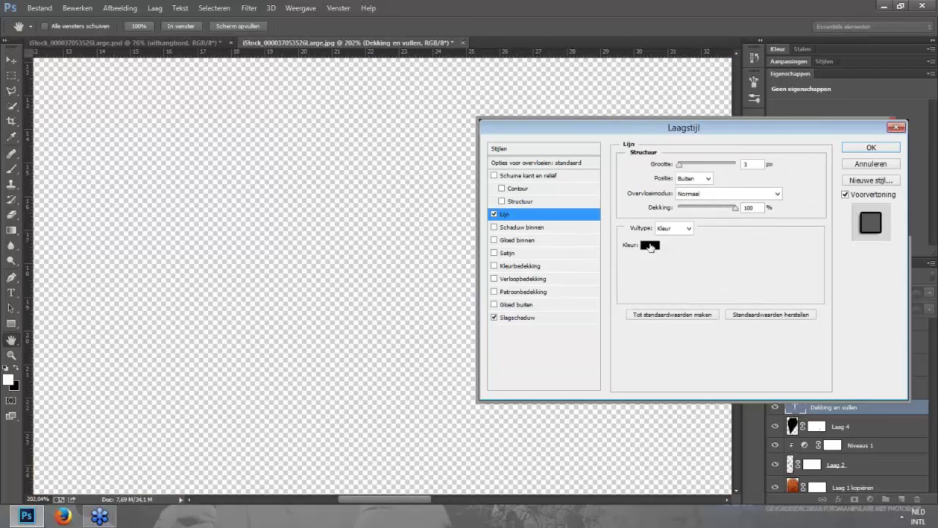
left_click(651, 247)
type("ffffff")
left_click(770, 98)
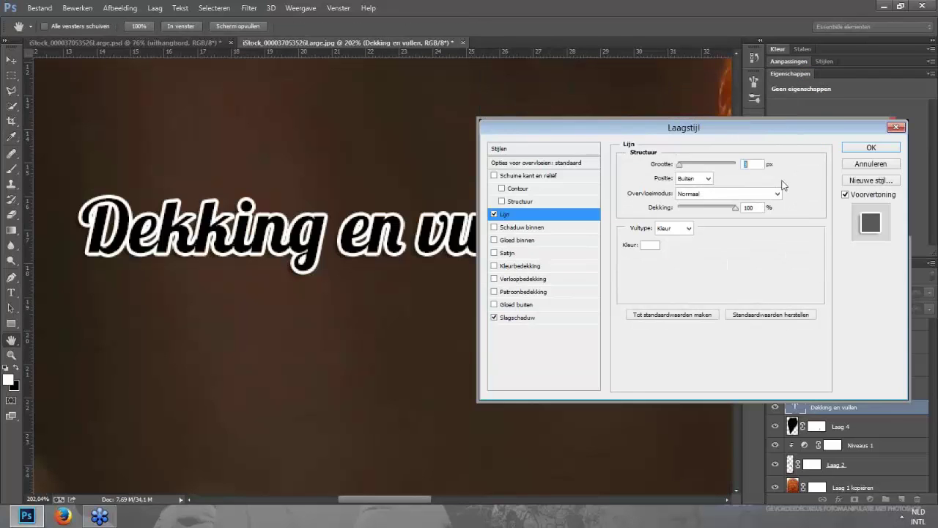
double_click(755, 163)
type("1")
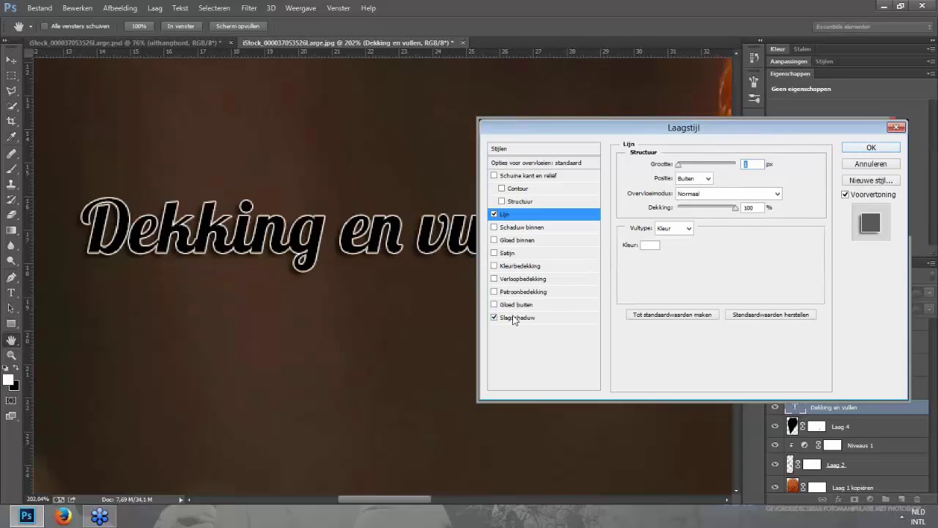
left_click(866, 149)
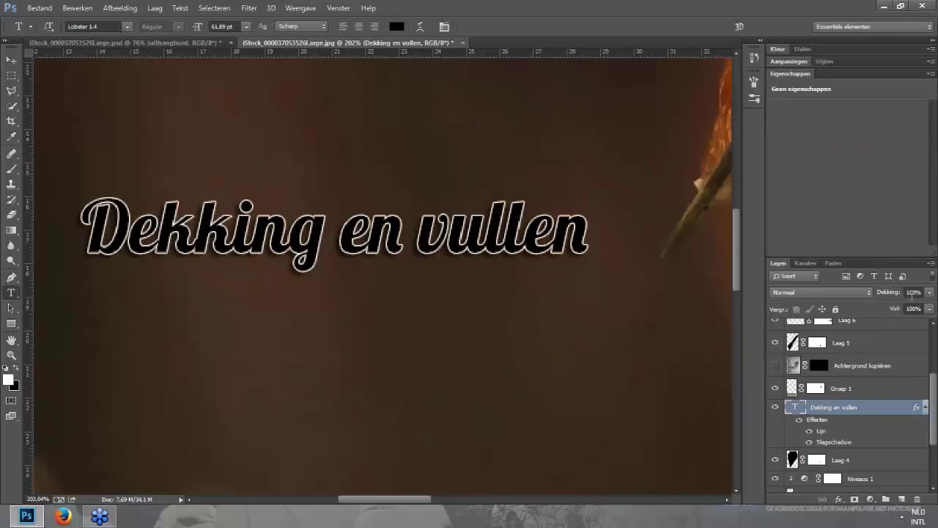
Step: Keep the text layer's opacity at 100% and lower its fill to 4%
left_click(931, 292)
left_click_drag(884, 301, 871, 305)
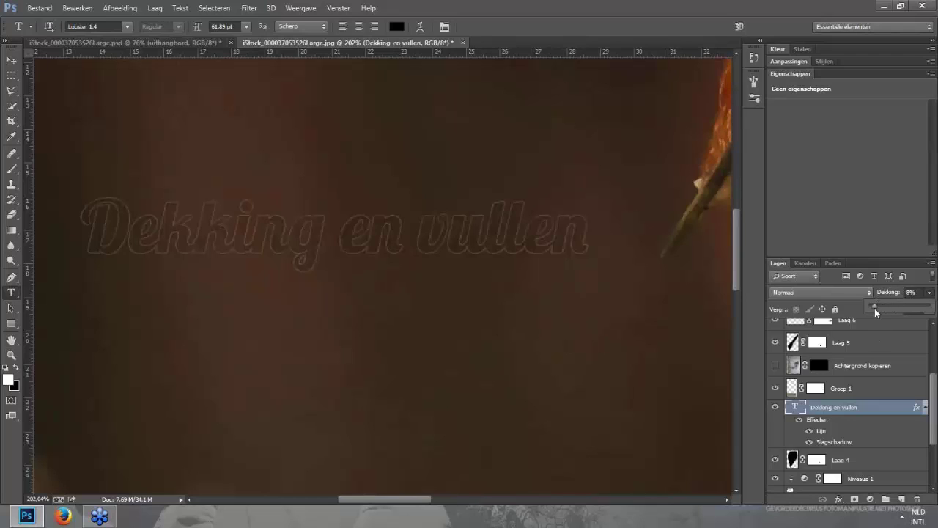
mouse_move(875, 308)
left_mouse_down()
mouse_move(932, 306)
mouse_move(900, 327)
mouse_move(861, 319)
left_mouse_up()
left_click(930, 309)
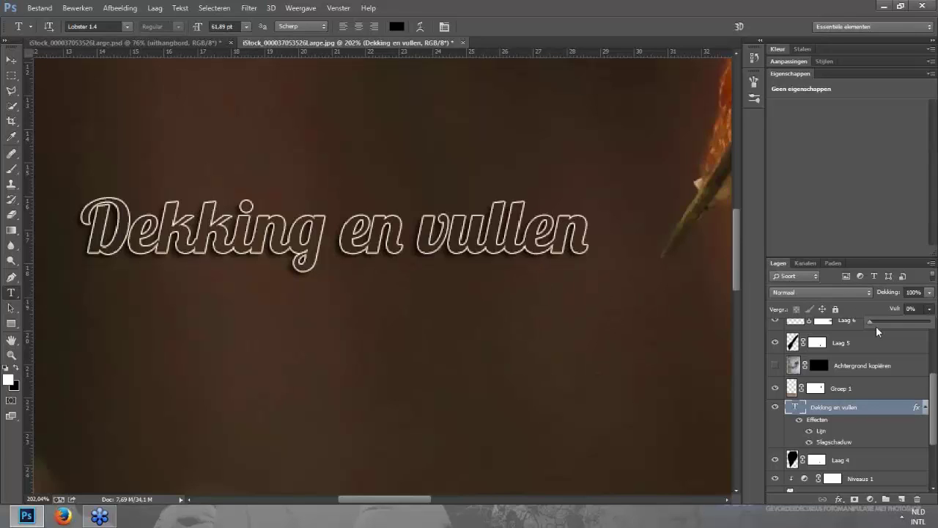
left_click_drag(870, 322, 909, 321)
Step: Remove the stroke and make the drop shadow white ffffff with Normaal blend mode
double_click(916, 407)
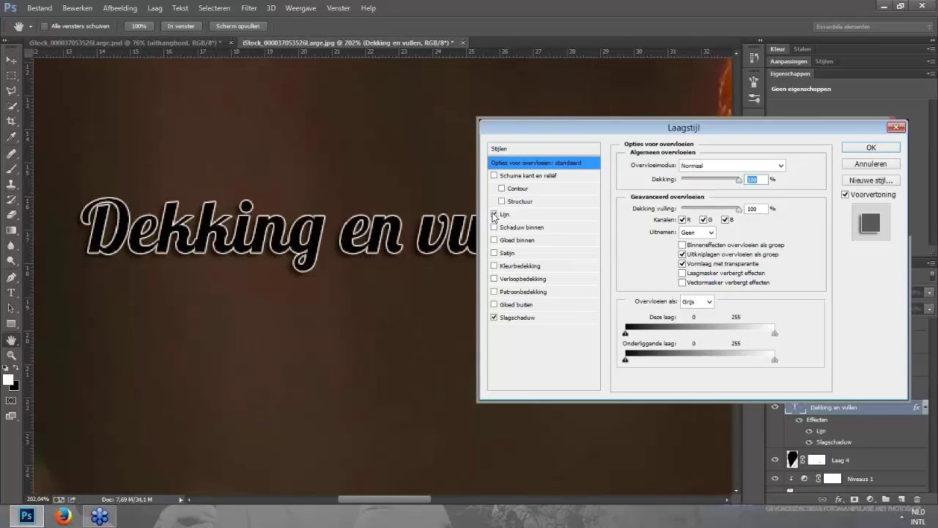
left_click(494, 214)
left_click(518, 318)
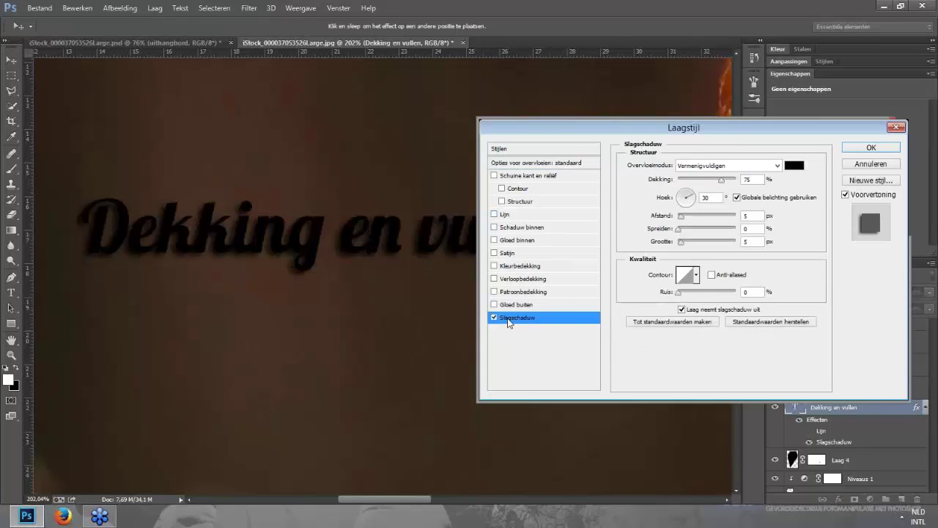
left_click(777, 166)
left_click(723, 177)
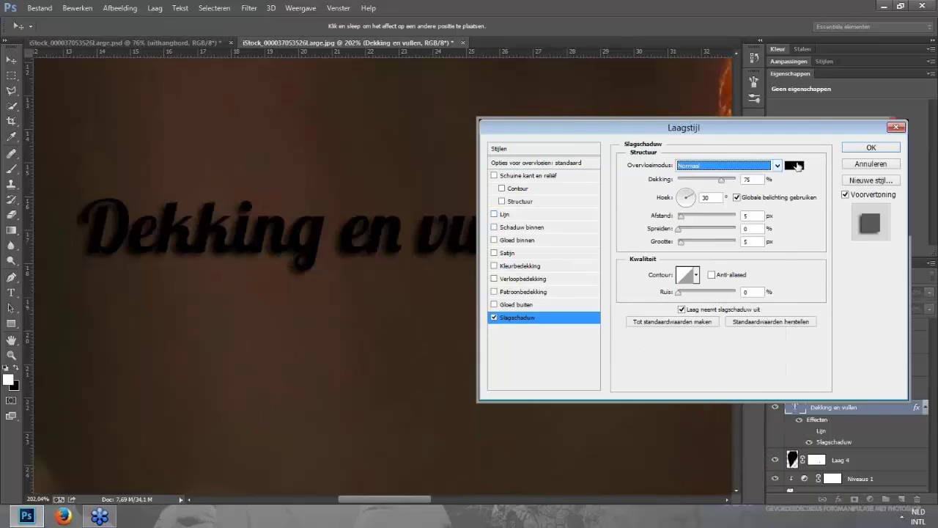
left_click(796, 165)
type("ffffff")
left_click(770, 97)
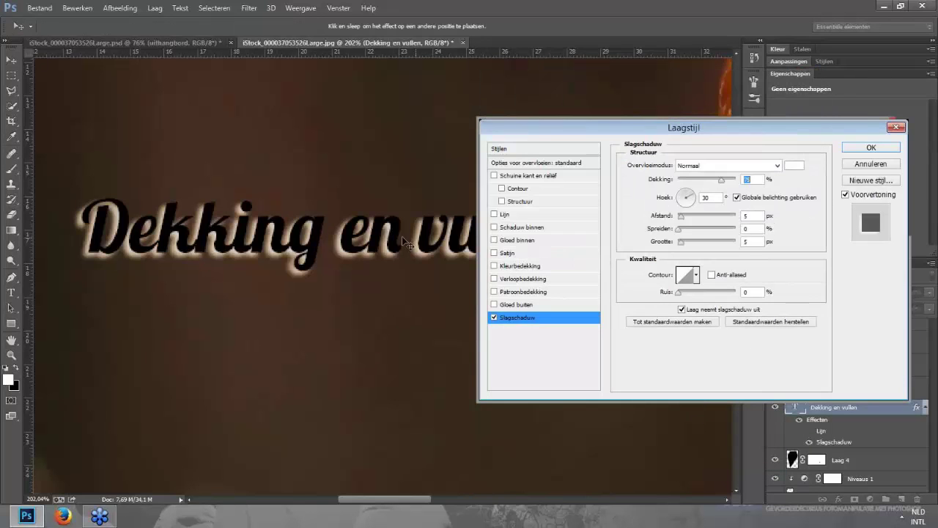
Step: Set shadow distance 1 and size 1, add Schaduw binnen (inner shadow), and apply
double_click(755, 215)
type("0")
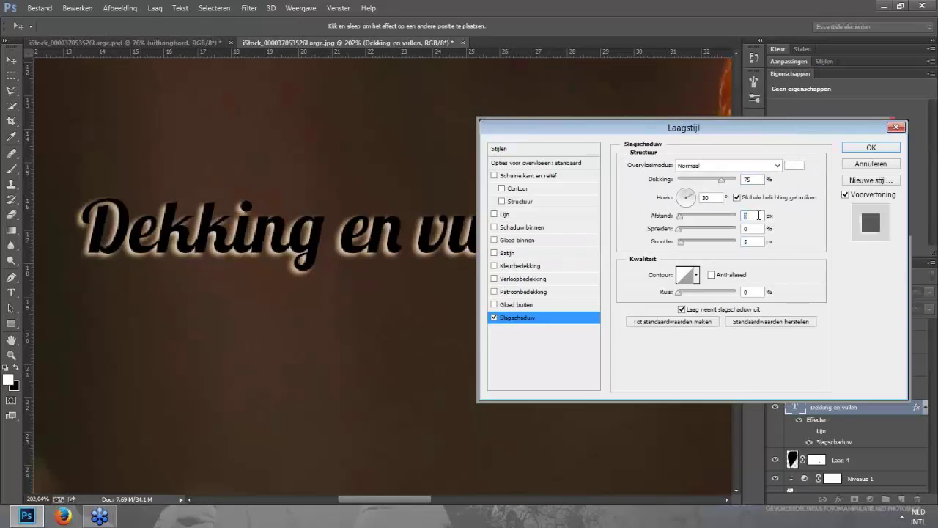
type("1")
double_click(755, 241)
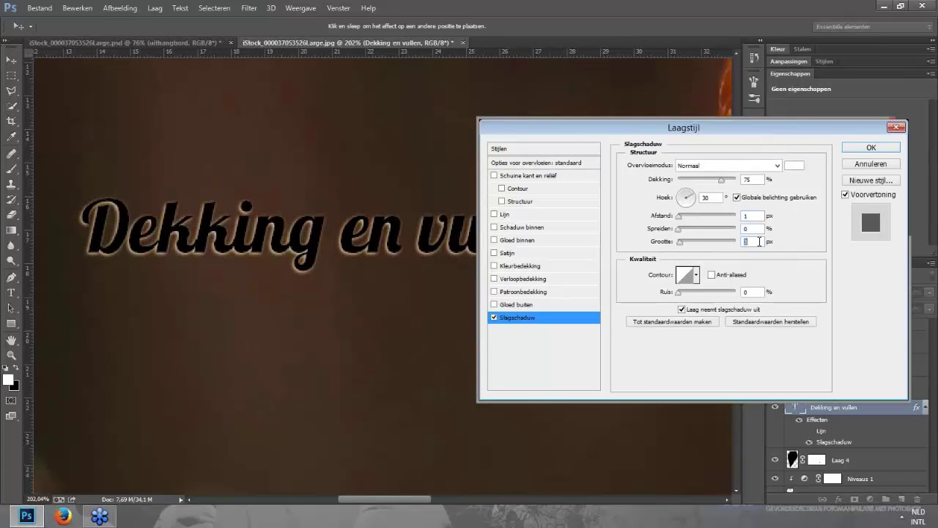
type("1")
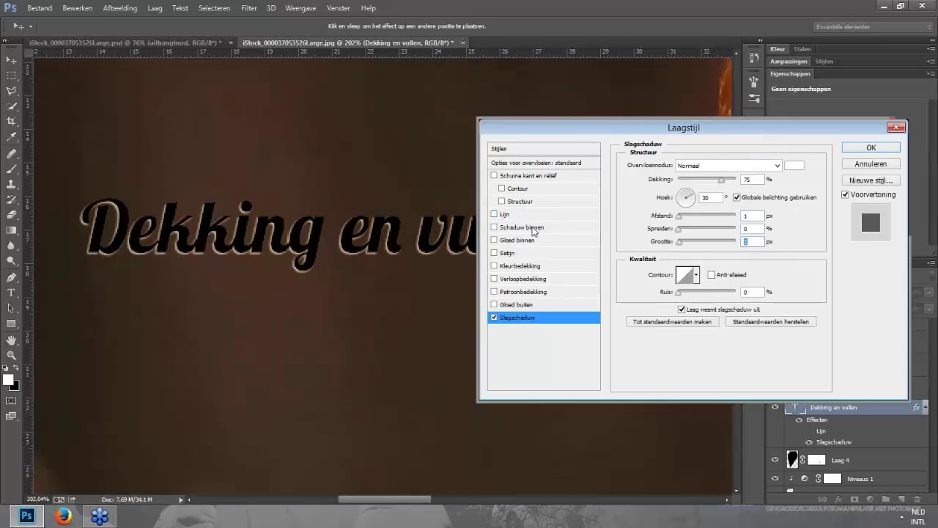
left_click(518, 234)
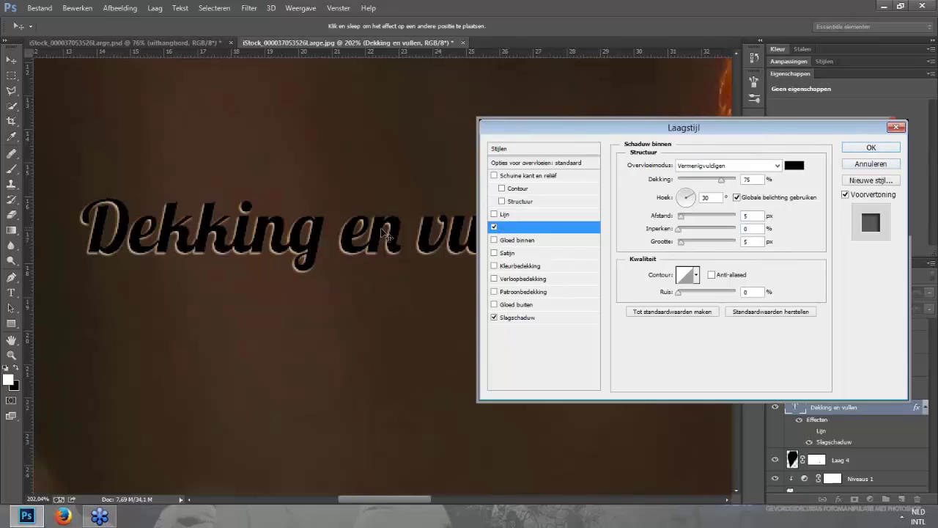
left_click(871, 149)
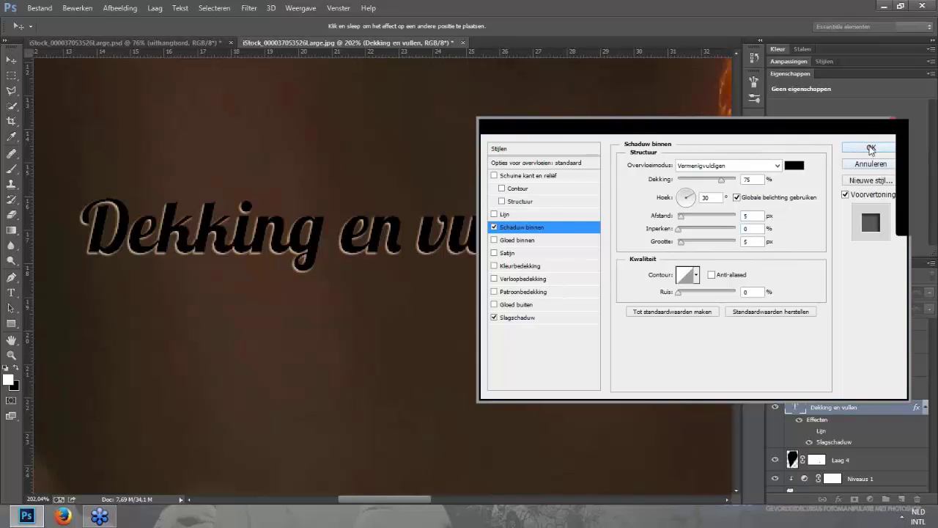
left_click(930, 311)
Step: Set the text fill to 19%, zoom to 325%, and keep opacity at 100%
left_click_drag(930, 320, 892, 323)
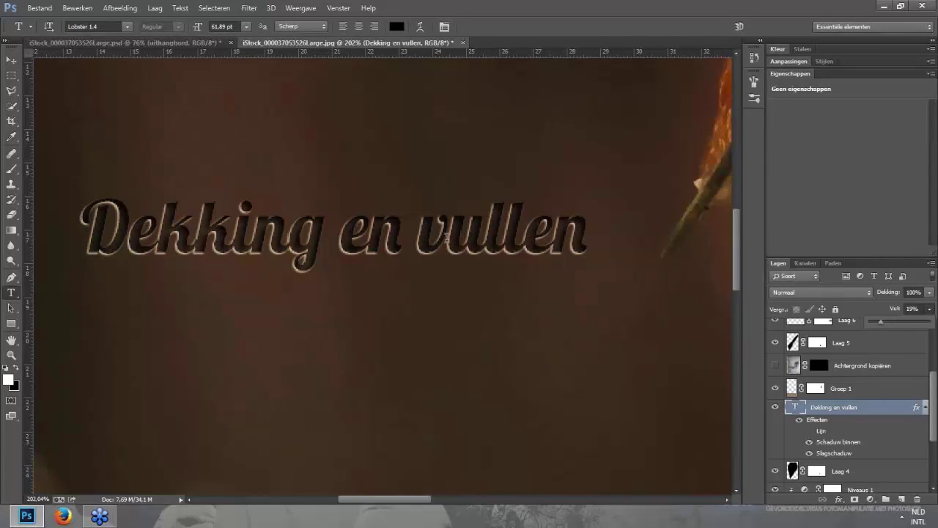
scroll(439, 278, "up", 2)
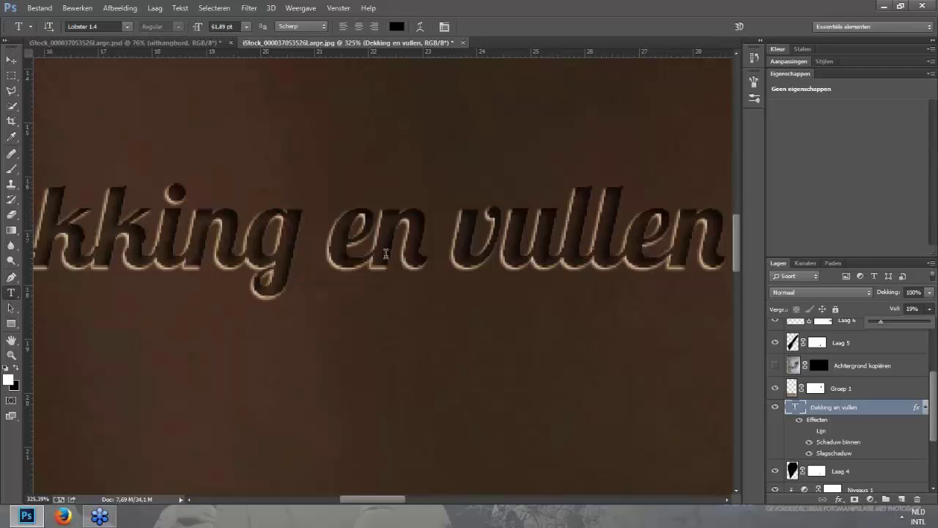
left_click(924, 293)
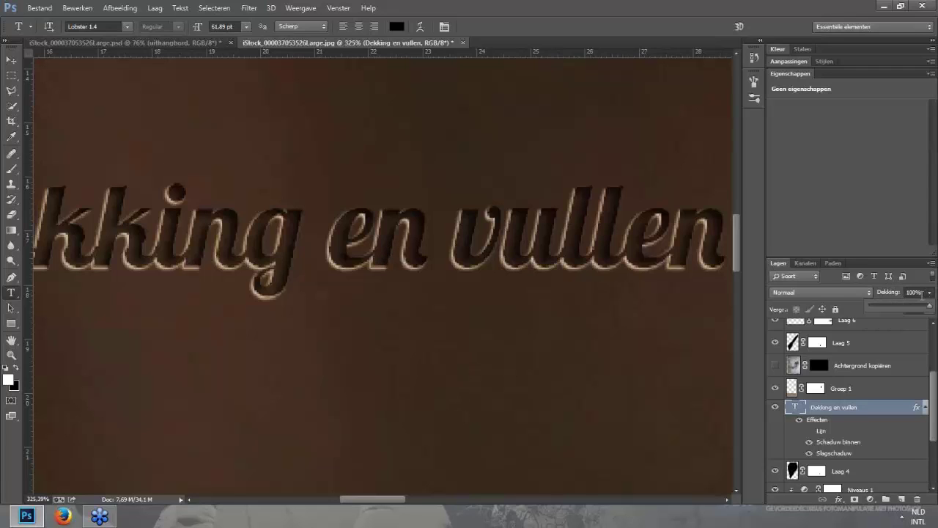
left_click_drag(905, 307, 937, 305)
left_click(857, 306)
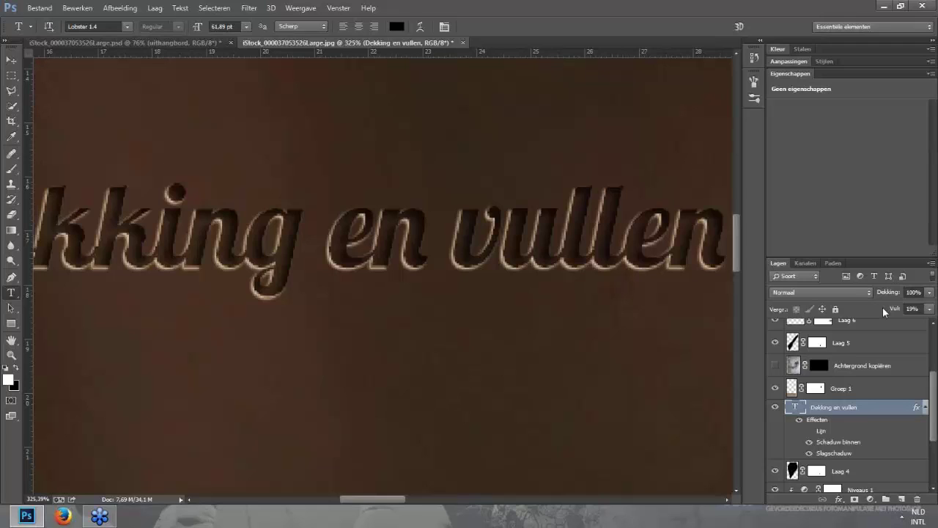